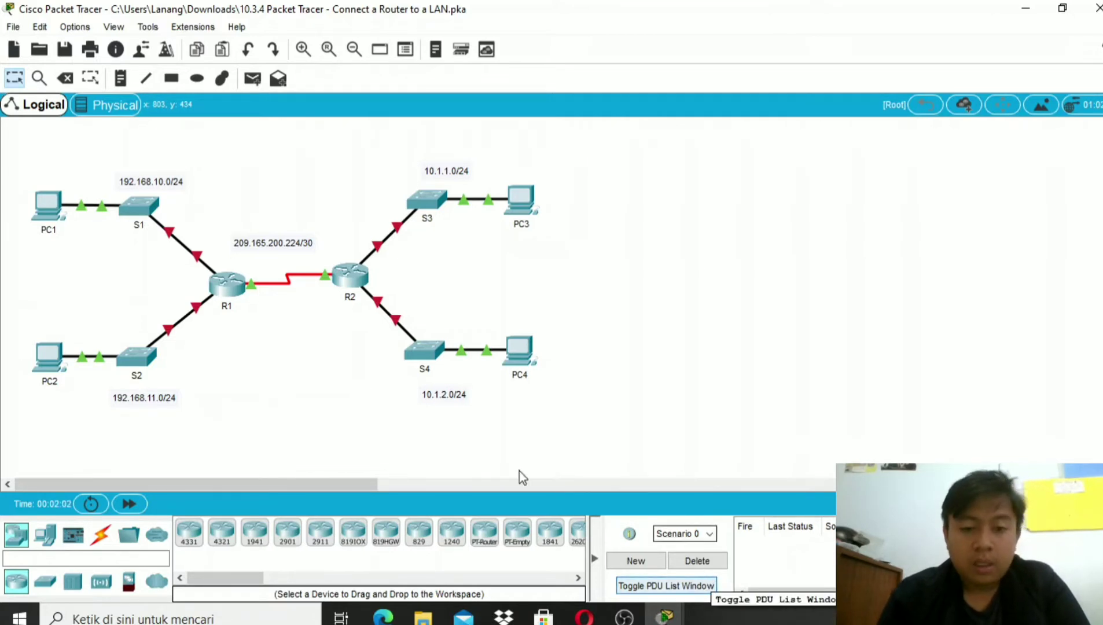
Step: Open router R1's command line interface and log in with the console access password
left_click(227, 283)
left_click(455, 108)
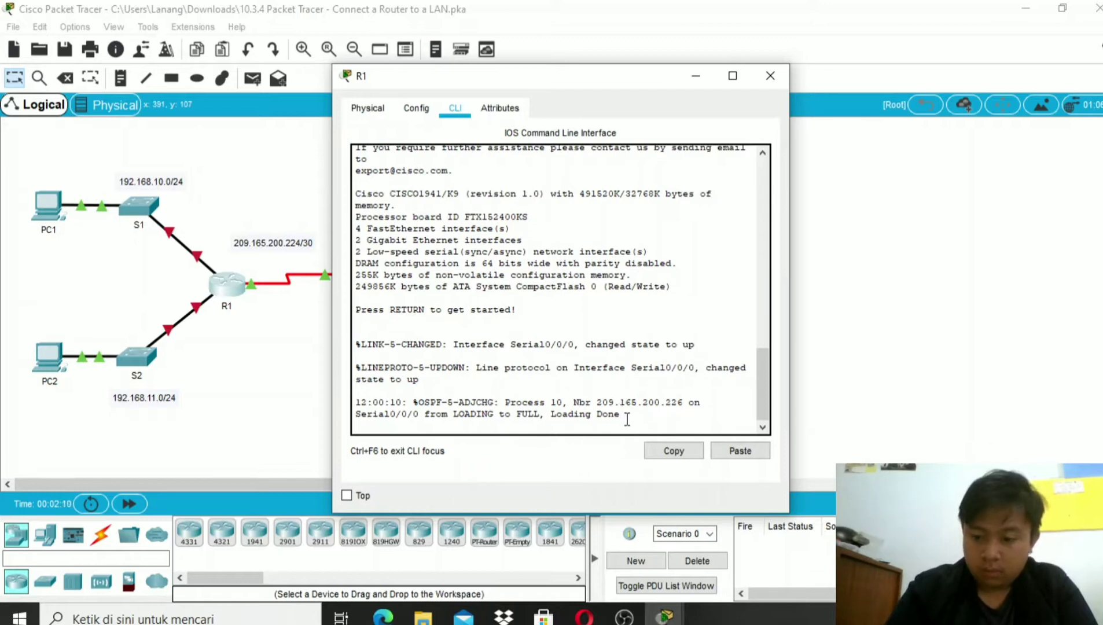
key("Return")
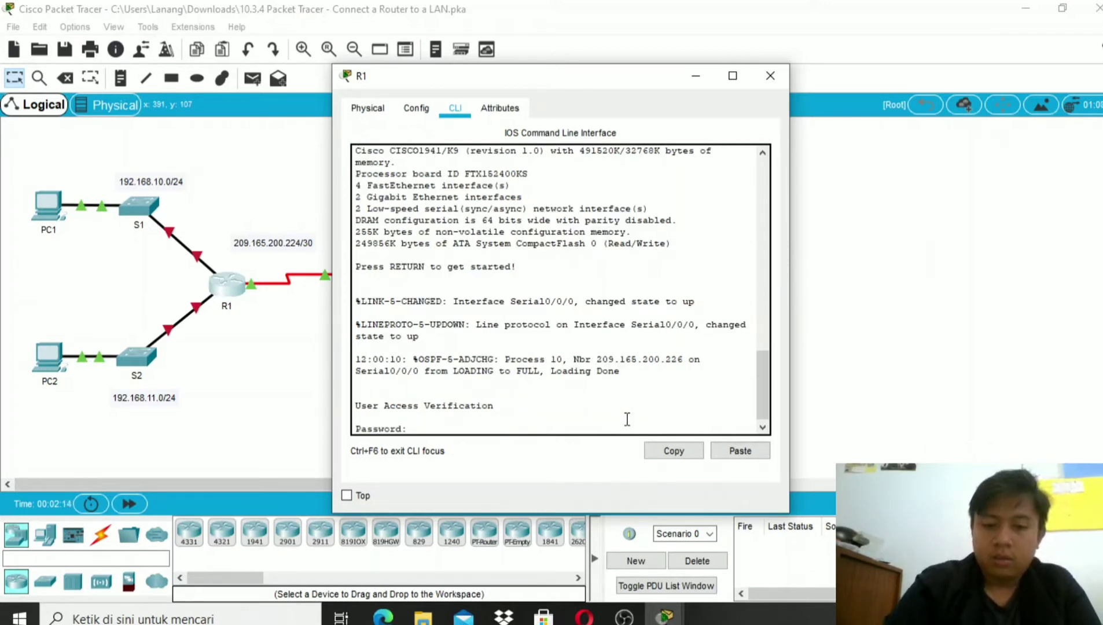
key("Return")
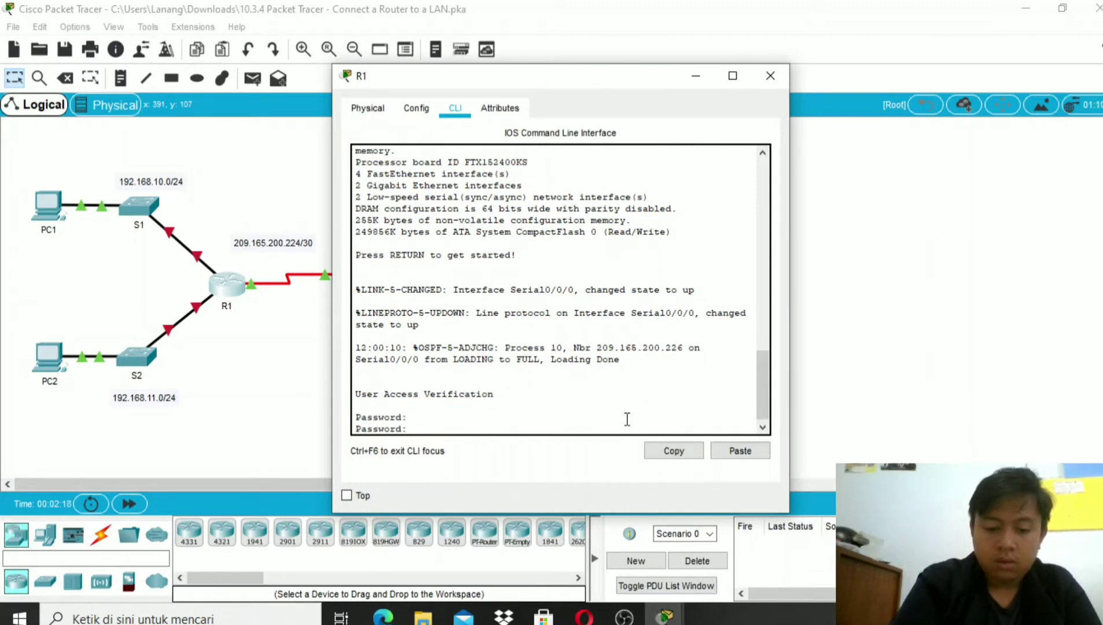
key("Return")
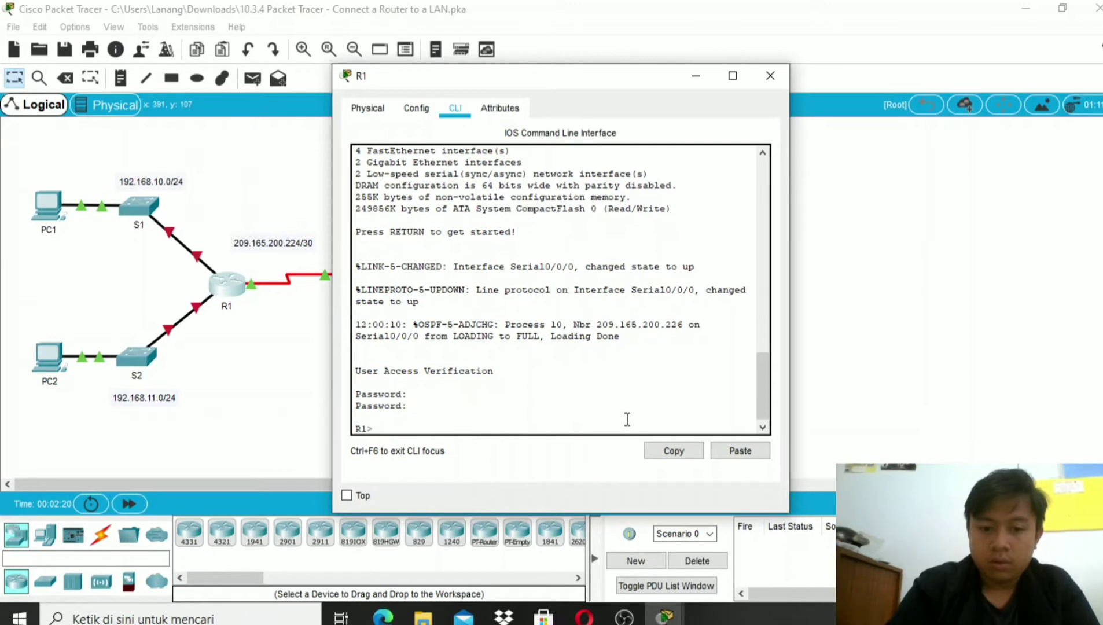
Step: Enter privileged EXEC mode on R1 with the enable command and the enable password
type("en")
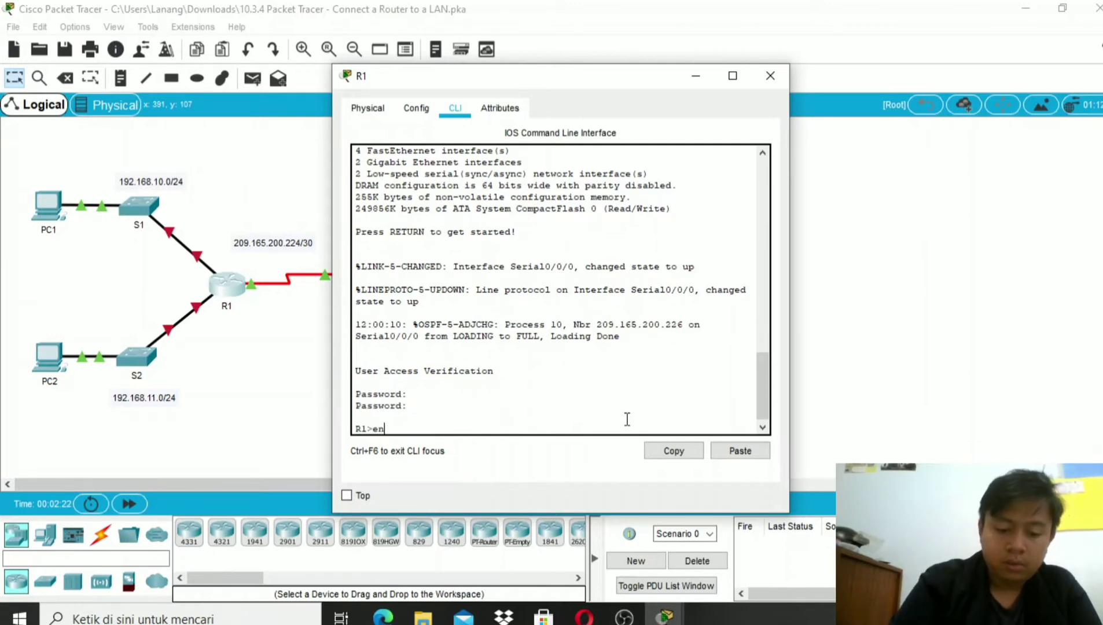
type("able")
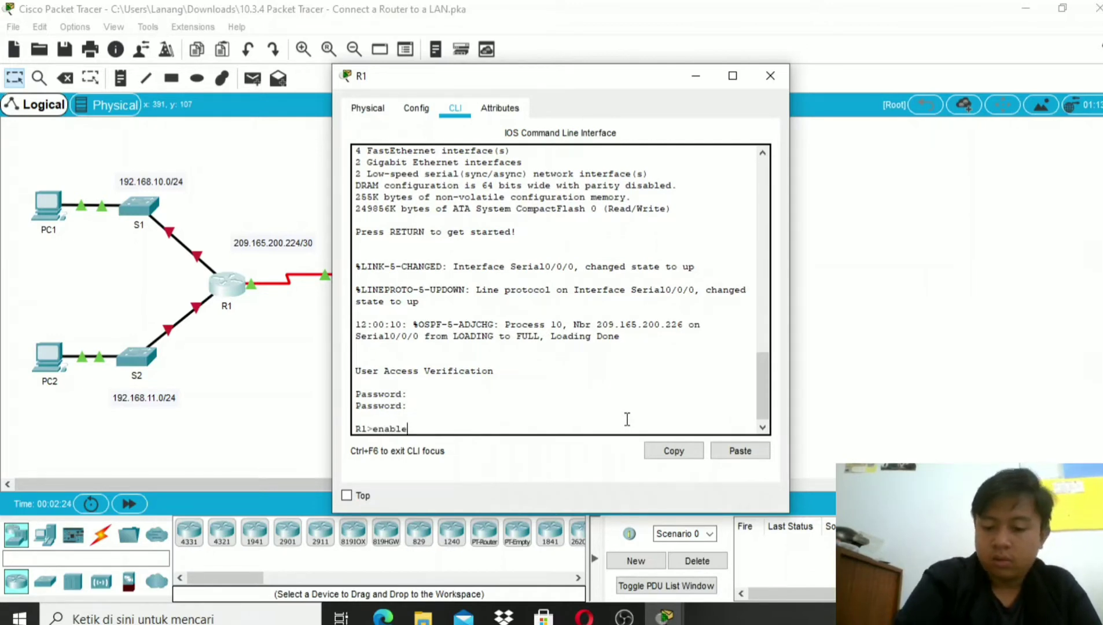
key("Return")
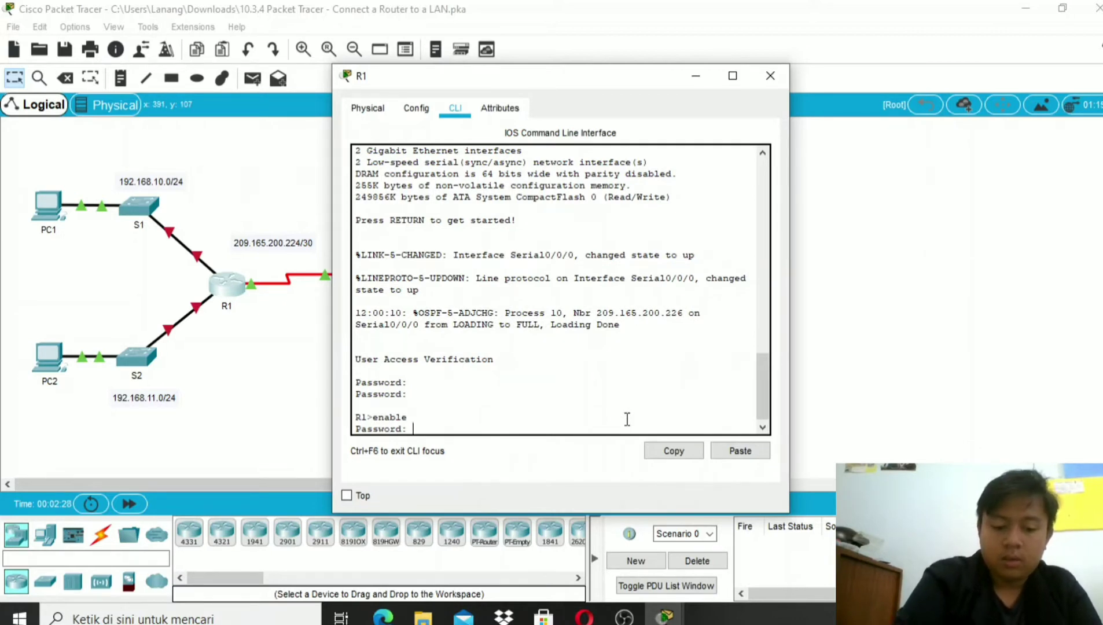
key("Return")
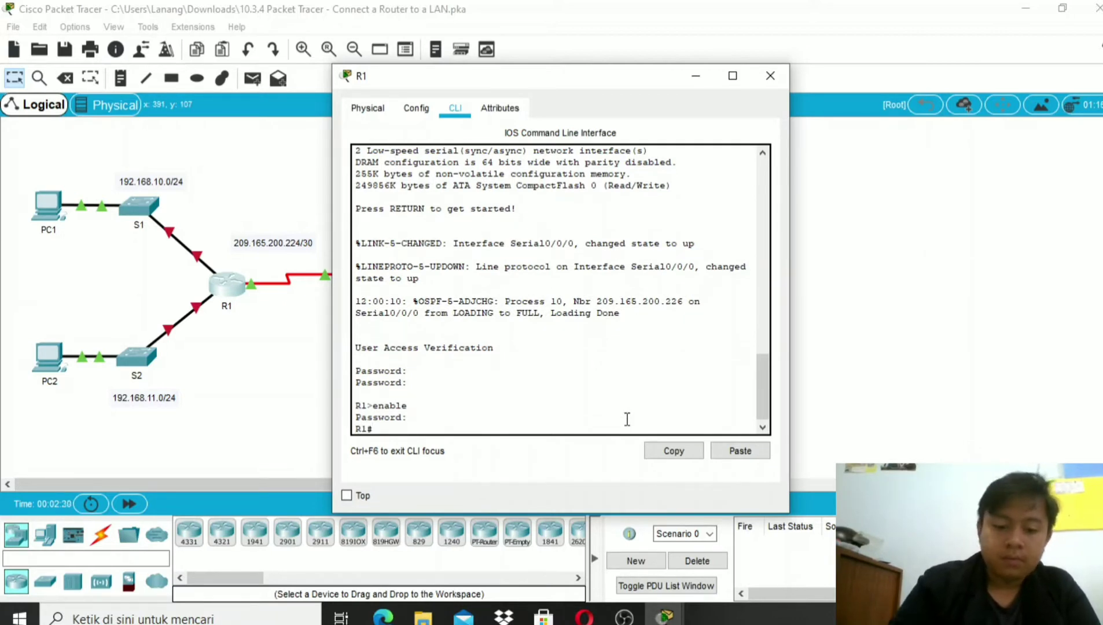
Step: Run show interface on R1 to list the details of all its interfaces
type("s")
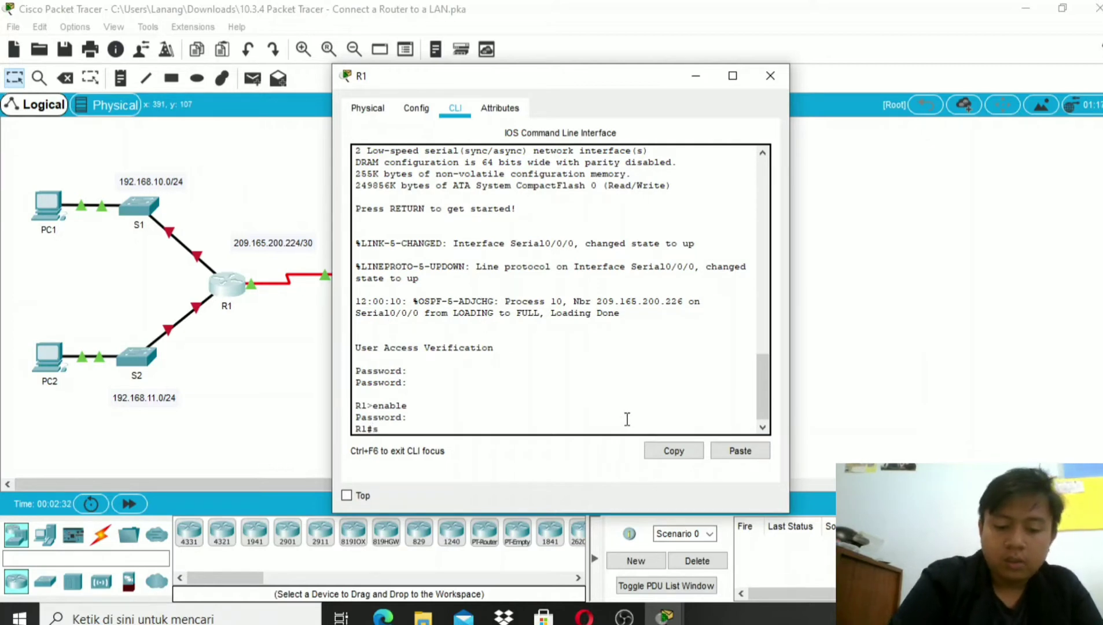
type("how i")
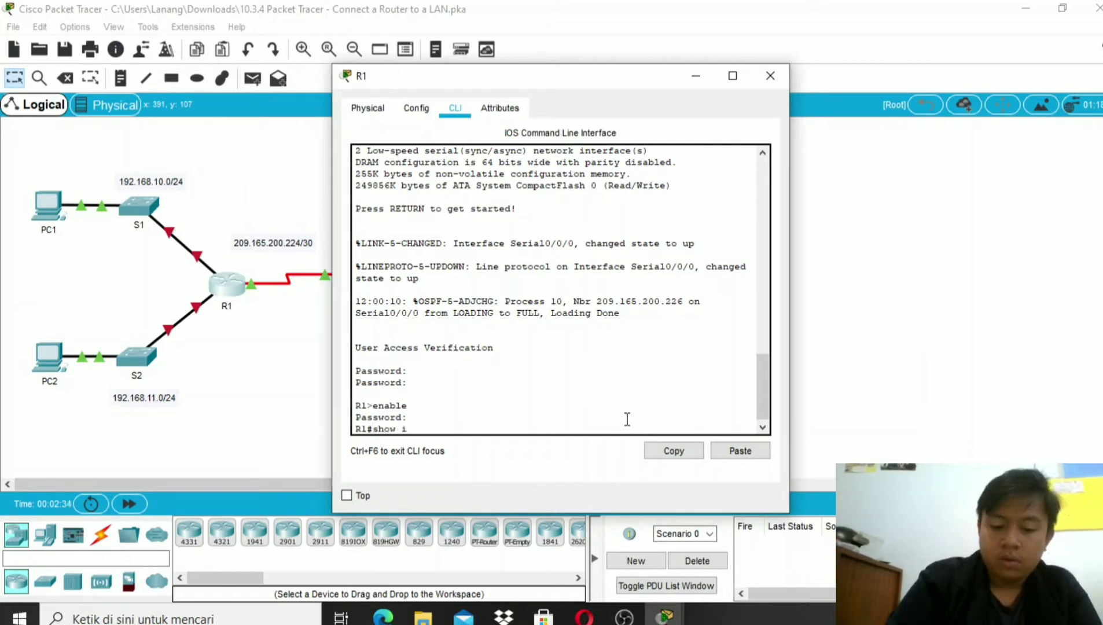
type("nterface")
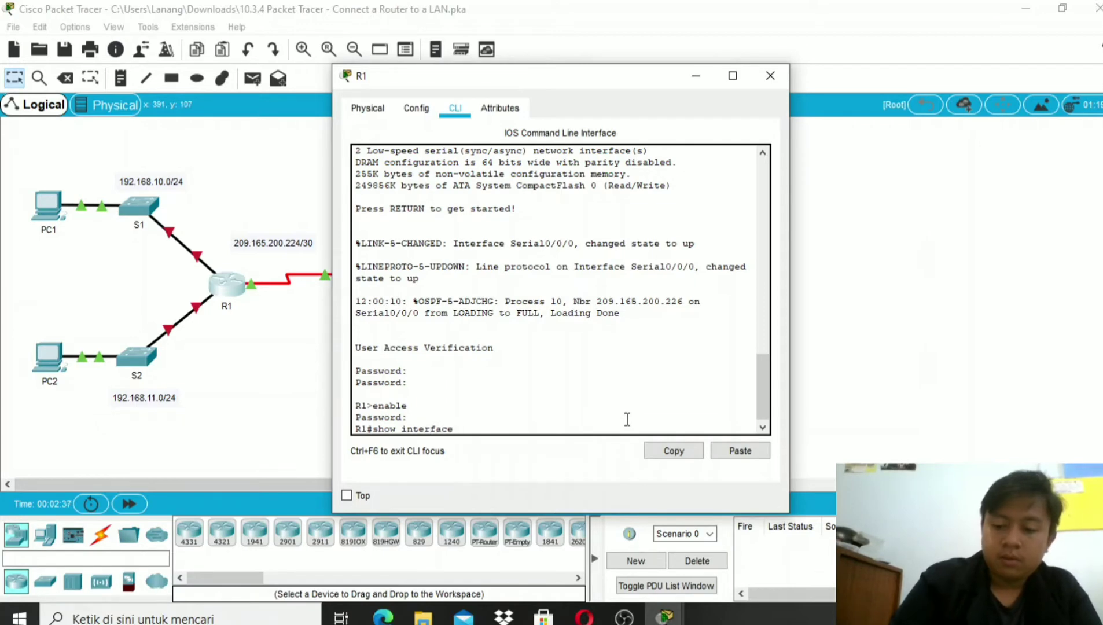
key("Return")
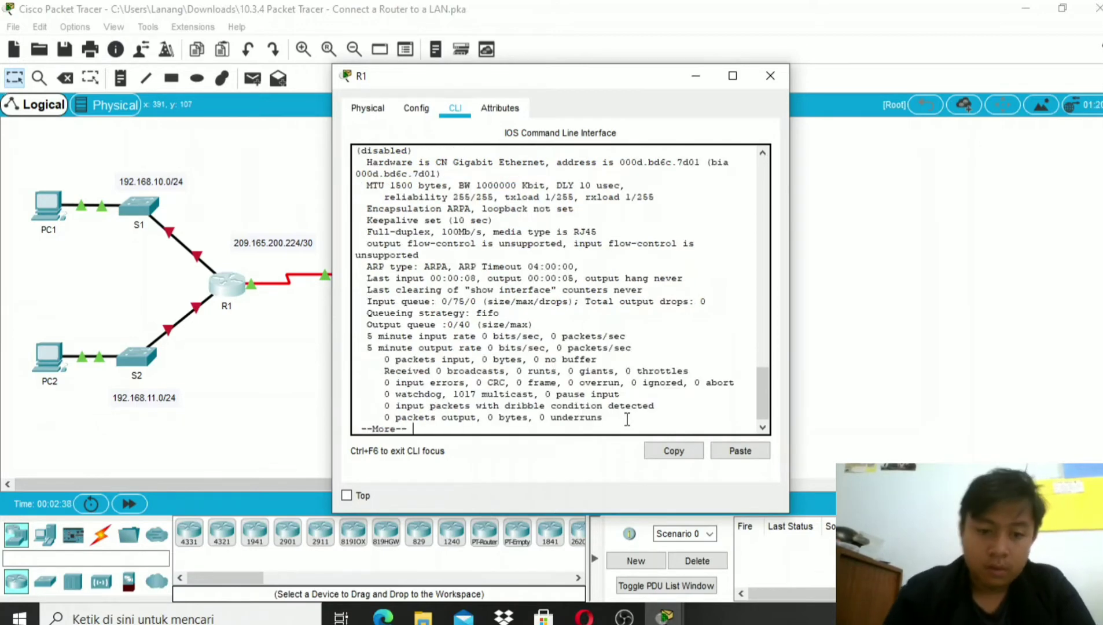
Step: Review R1's console history from the boot messages through the Serial0/0/0 link messages to the GigabitEthernet0/0 details
scroll(439, 218, "up", 2)
scroll(440, 218, "up", 2)
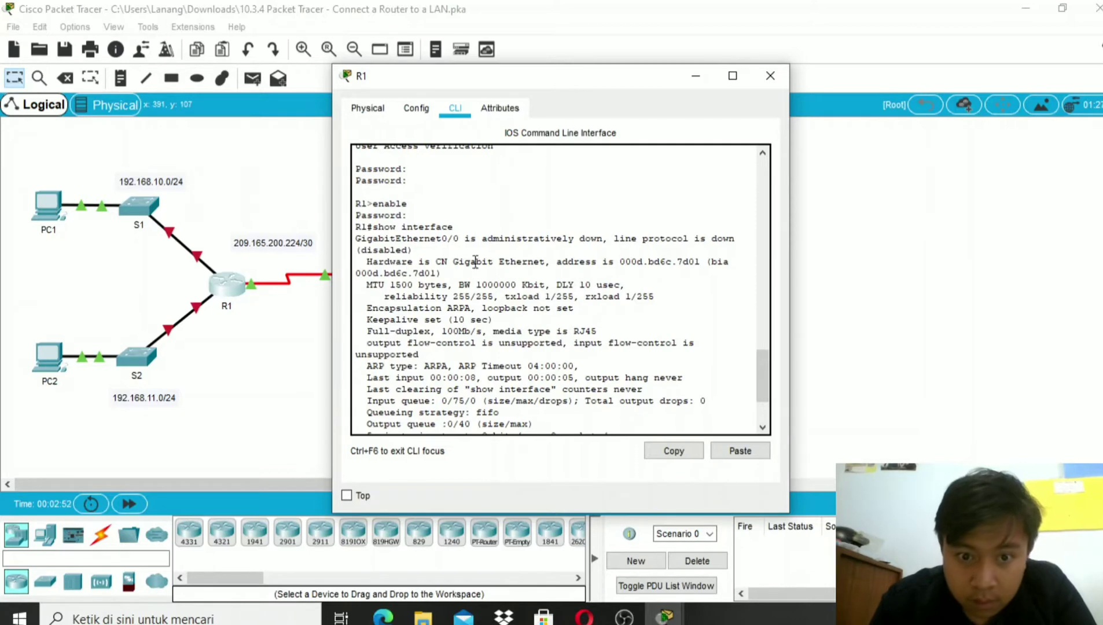
scroll(515, 269, "up", 9)
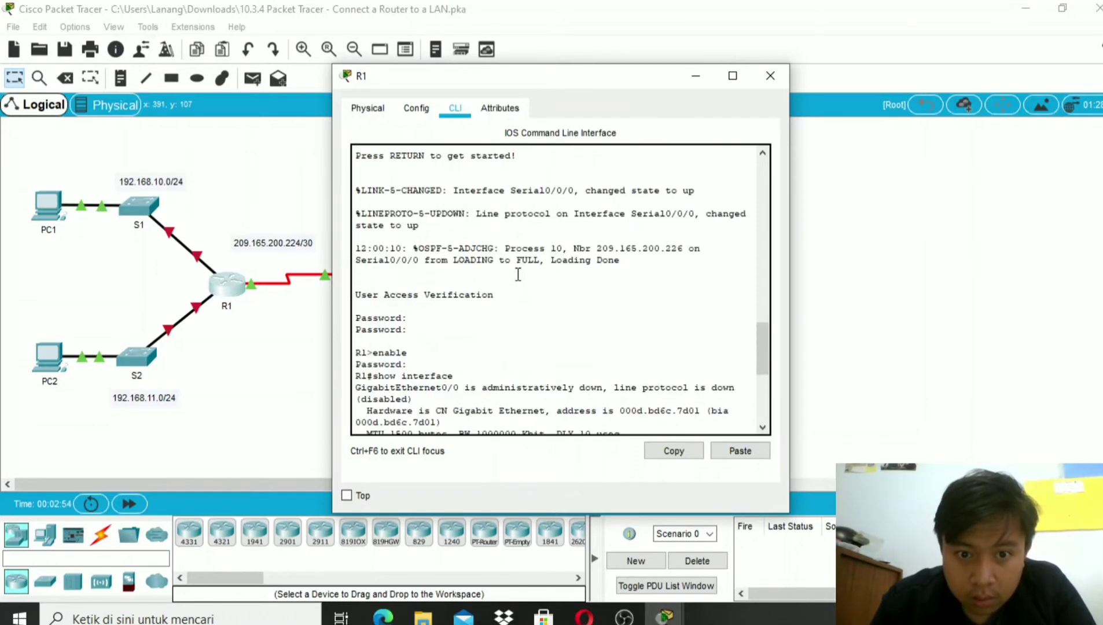
scroll(518, 275, "up", 10)
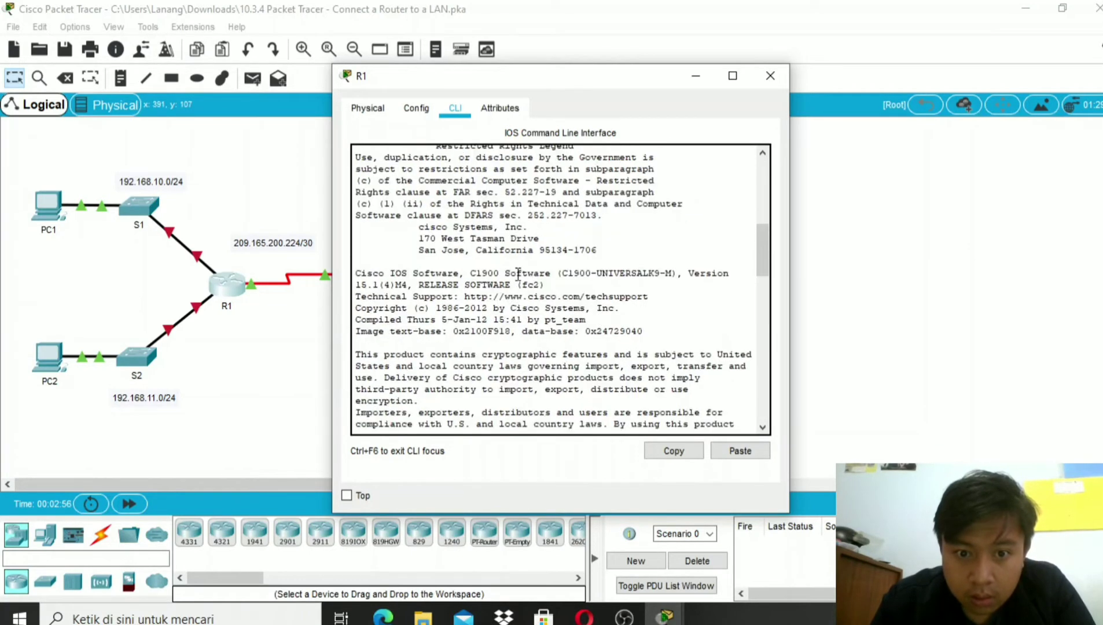
scroll(518, 275, "up", 12)
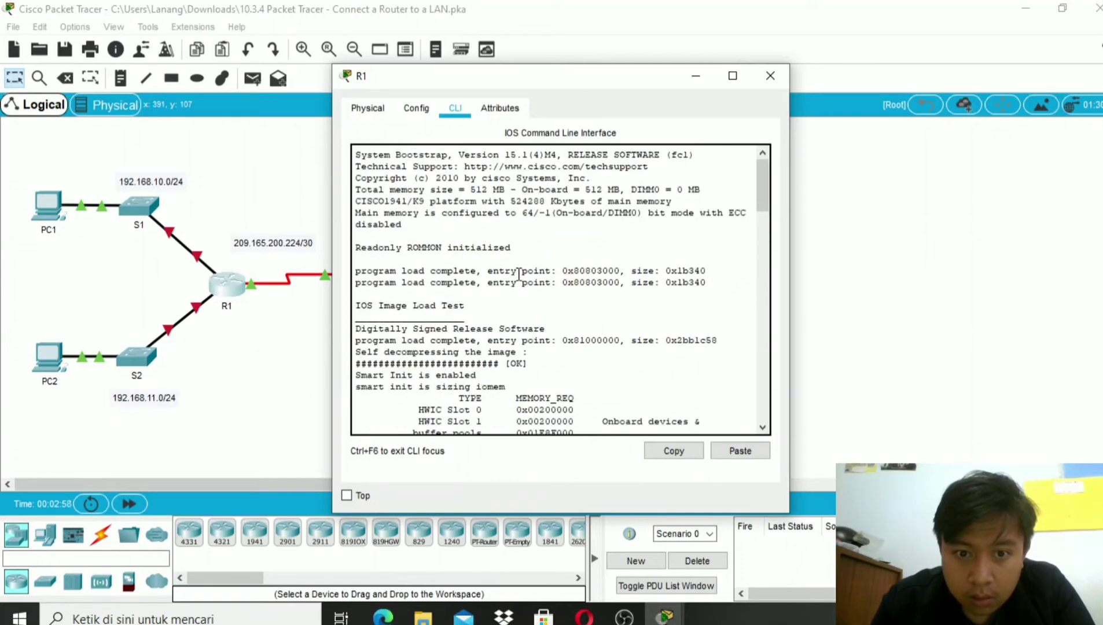
scroll(519, 273, "down", 20)
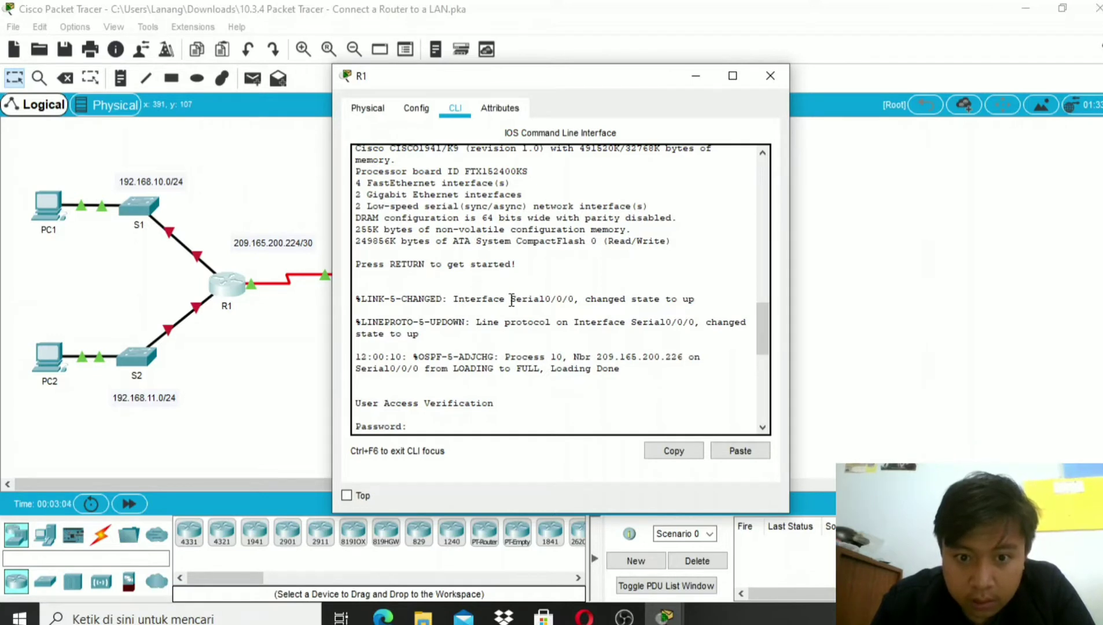
left_click_drag(511, 300, 554, 298)
left_click(458, 289)
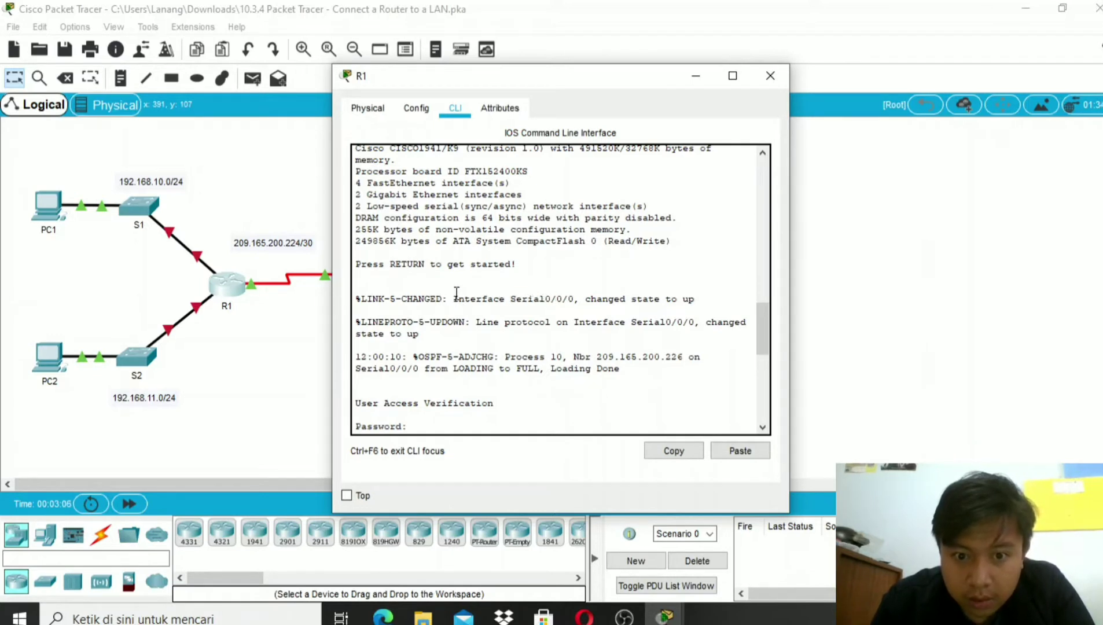
scroll(544, 322, "down", 4)
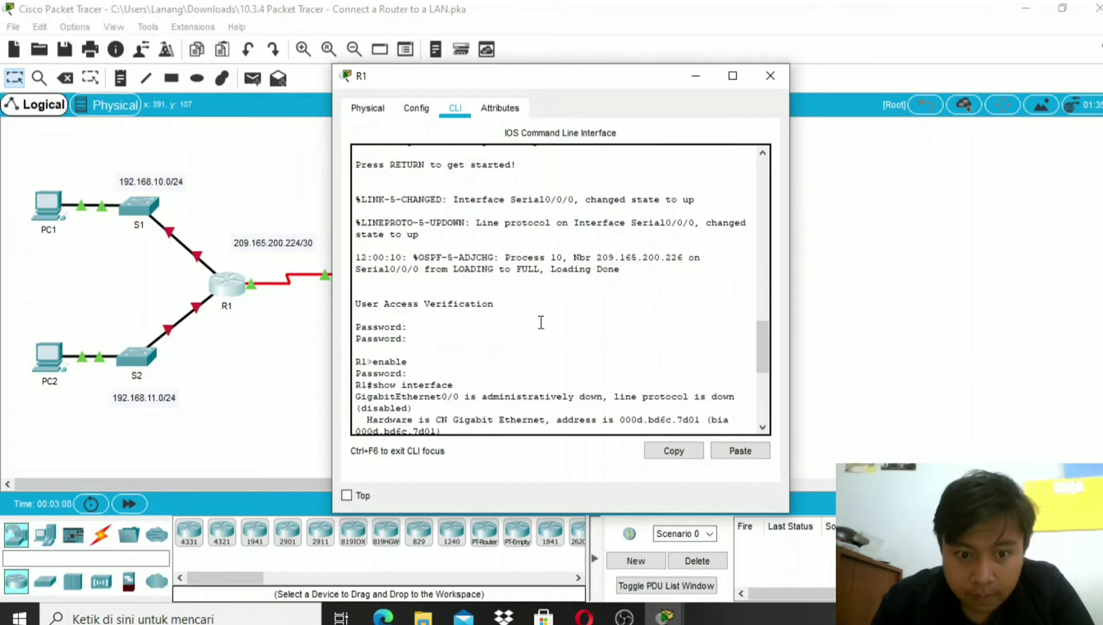
scroll(541, 322, "down", 1)
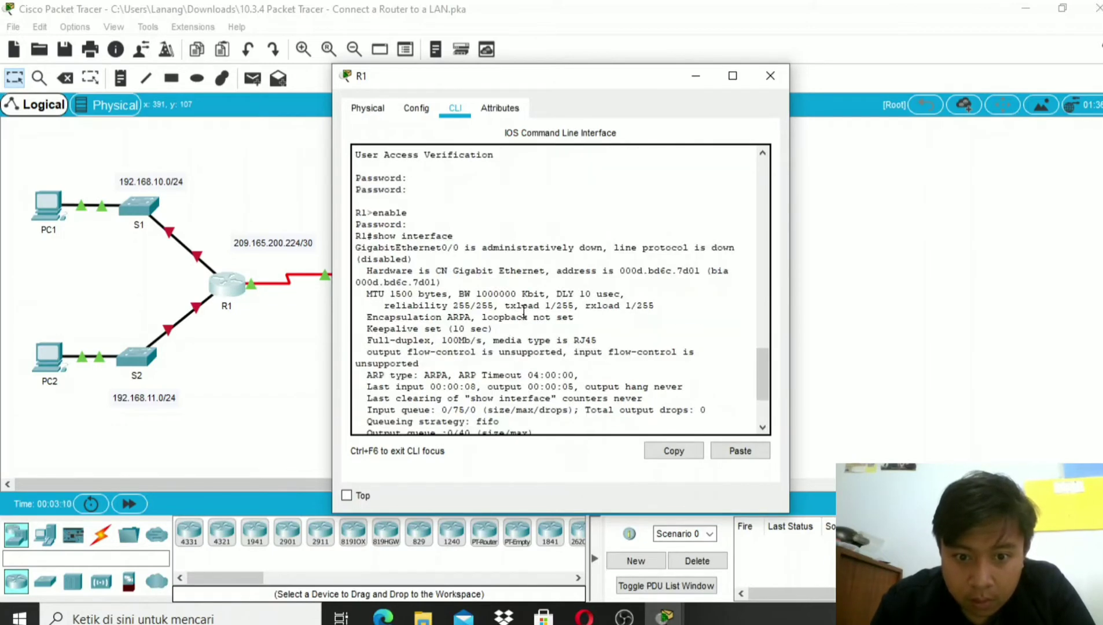
scroll(524, 312, "down", 2)
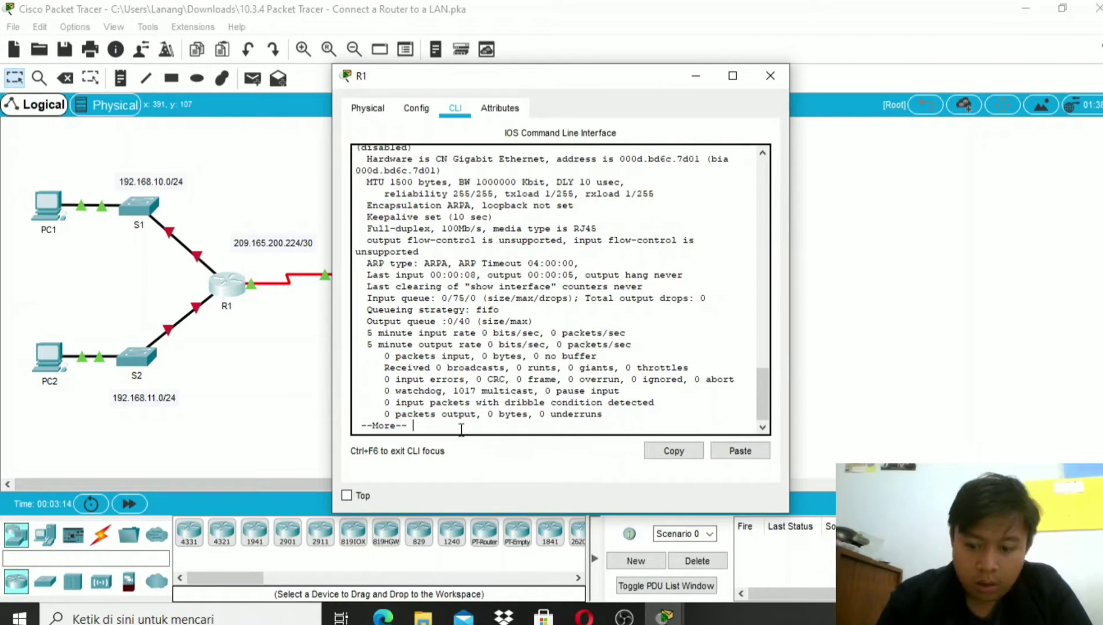
Step: Page through the rest of the show interface output for all of R1's interfaces until the command prompt returns
key("Return")
key("Return")
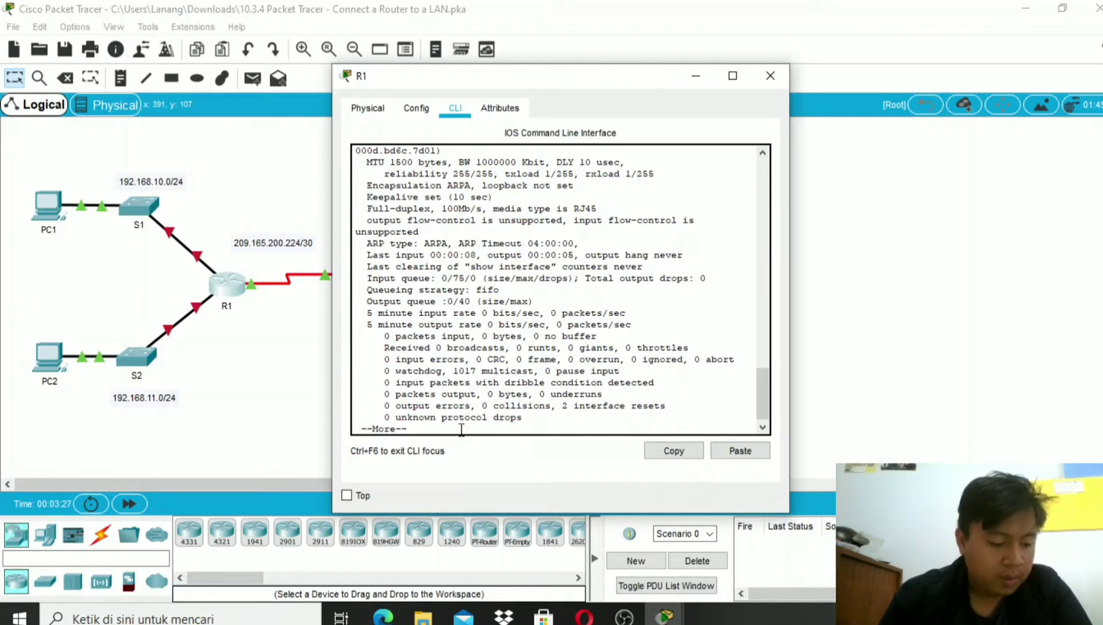
key("Return")
key("Return")
key("Return")
key("Return")
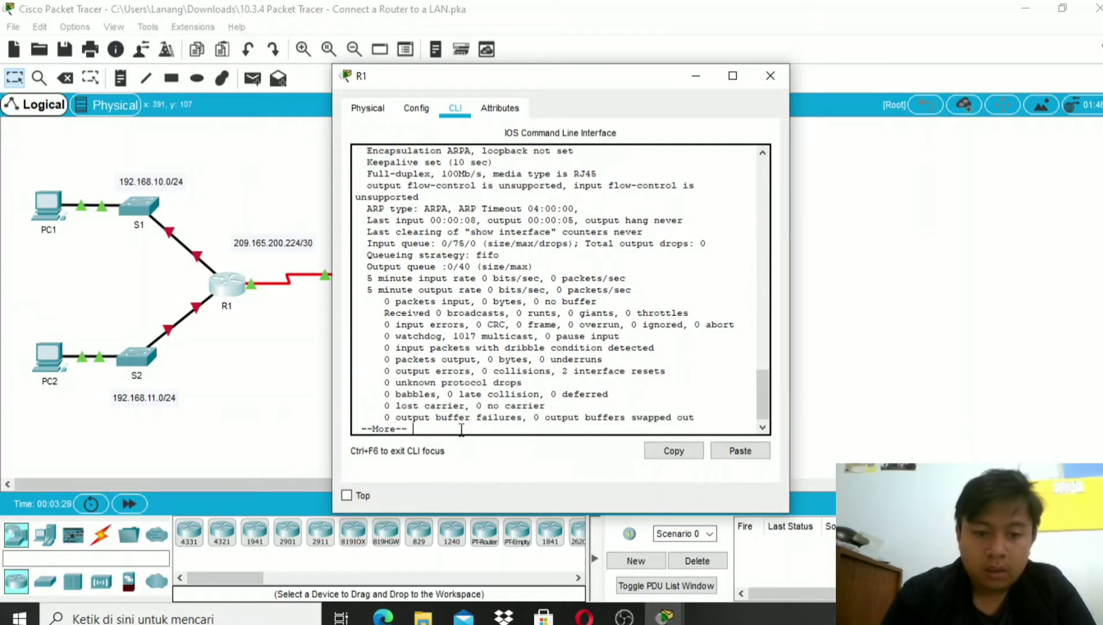
key("Return")
key("Return")
key("Return")
key("Return")
key("Return")
key("Return")
key("Return")
key("Return")
key("Return")
key("Return")
key("Return")
key("Return")
key("Return")
key("Return")
key("Return")
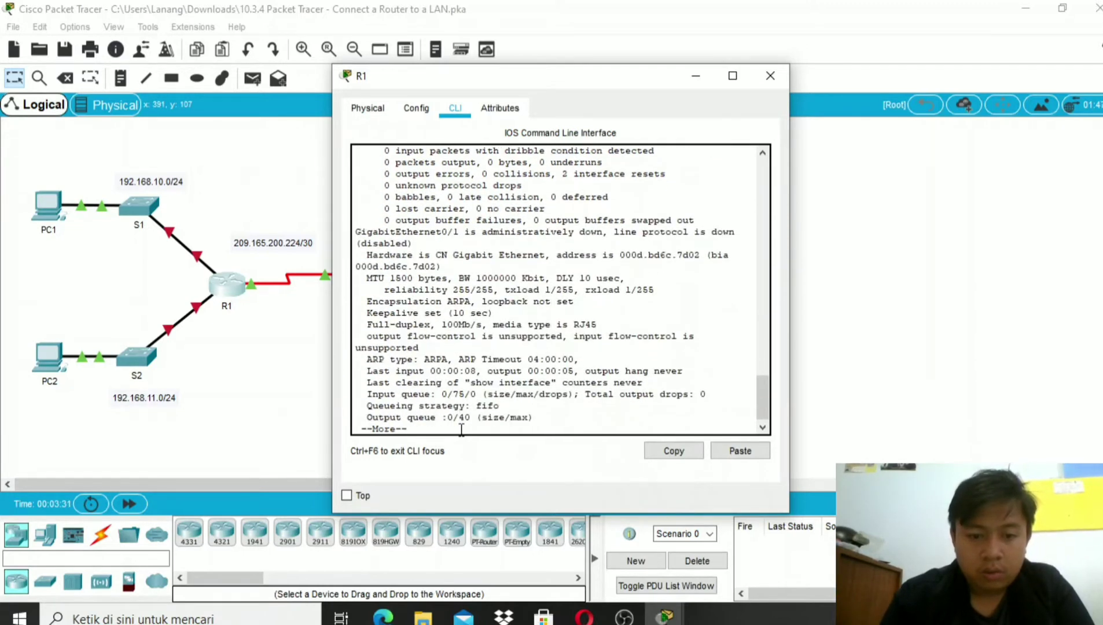
key("Return")
key("Return")
key("Return")
key("Return")
key("Return")
key("Return")
key("Return")
key("Return")
key("Return")
key("Return")
key("Return")
key("Return")
key("Return")
key("Return")
key("Return")
key("Return")
key("Return")
key("Return")
key("Return")
key("Return")
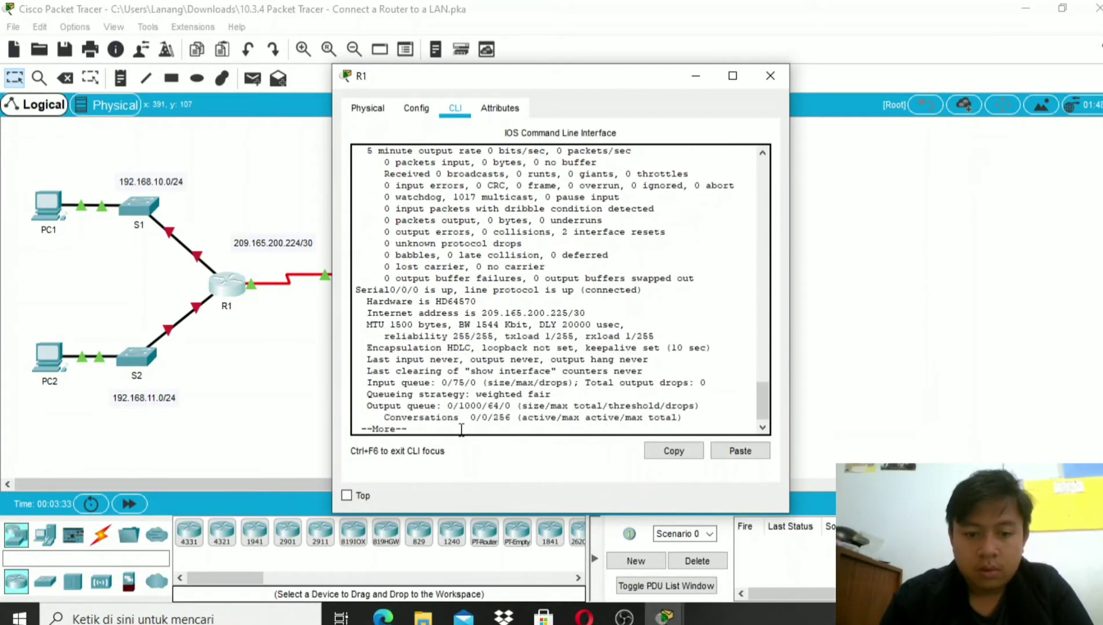
key("Return")
key("Return")
key("Return")
key("Return")
key("Return")
key("Return")
key("Return")
key("Return")
key("Return")
key("Return")
key("Return")
key("Return")
key("Return")
key("Return")
key("Return")
key("Return")
key("Return")
key("Return")
key("Return")
key("Return")
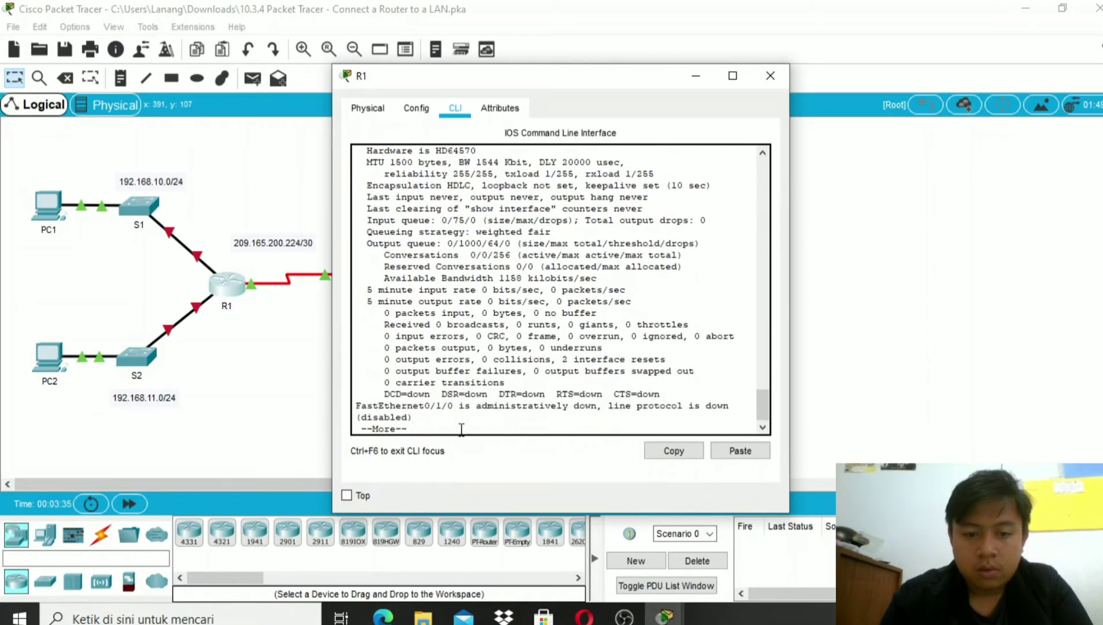
key("Return")
key("Return")
key("Return")
key("Return")
key("Return")
key("Return")
key("Return")
key("Return")
key("Return")
key("Return")
key("Return")
key("Return")
key("Return")
key("Return")
key("Return")
key("Return")
key("Return")
key("Return")
key("Return")
key("Return")
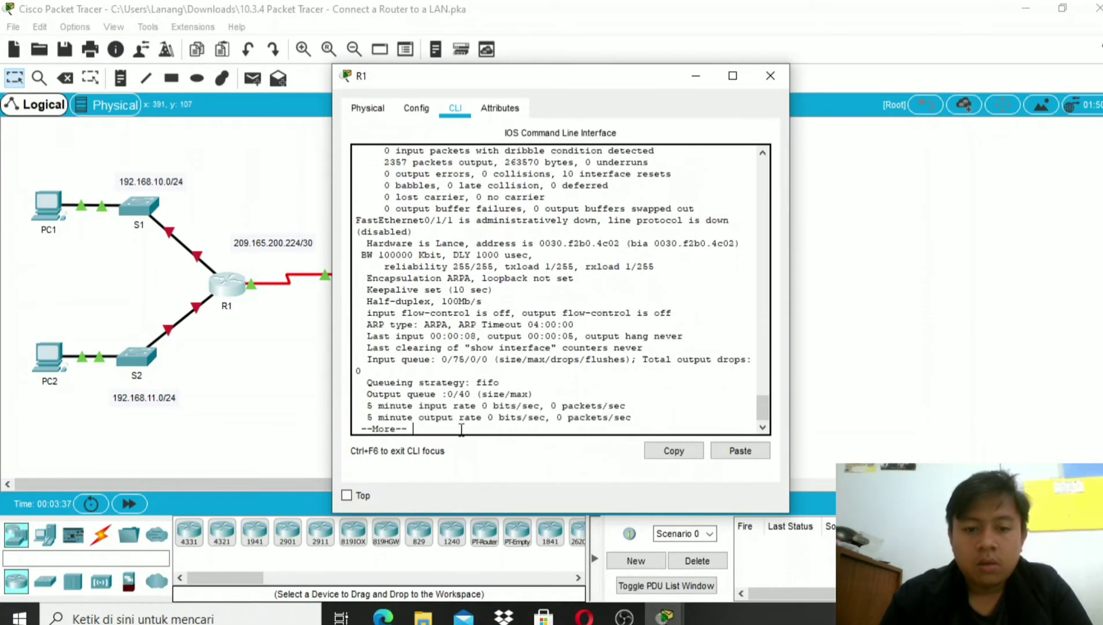
key("Return")
key("Return")
key("Return")
key("Return")
key("Return")
key("Return")
key("Return")
key("Return")
key("Return")
key("Return")
key("Return")
key("Return")
key("Return")
key("Return")
key("Return")
key("Return")
key("Return")
key("Return")
key("Return")
key("Return")
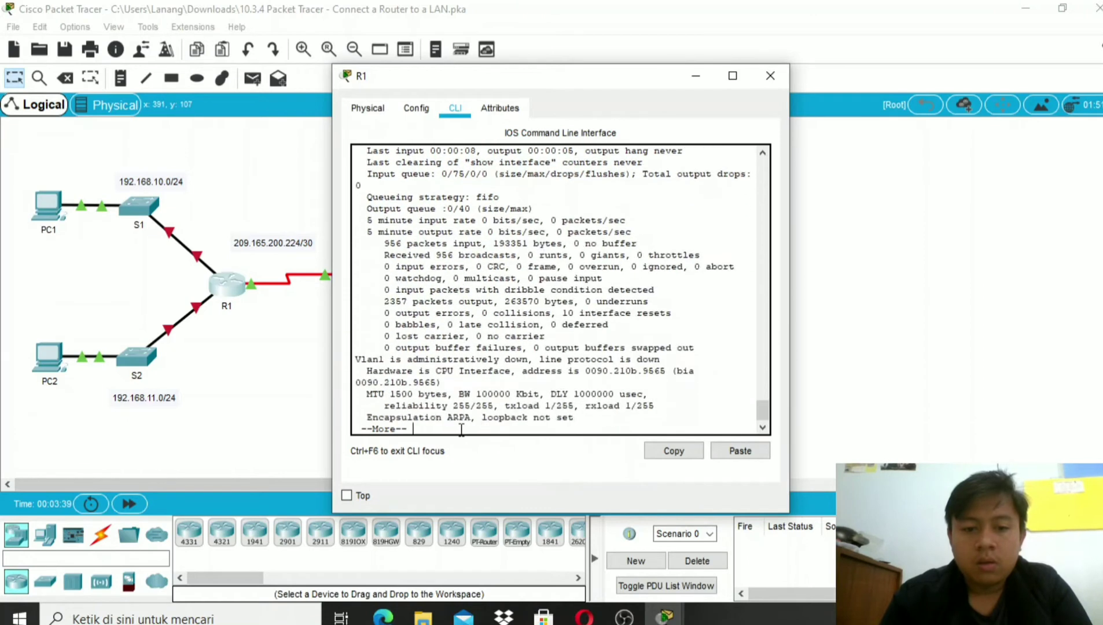
key("Return")
key("Return")
key("Return")
key("Return")
key("Return")
key("Return")
key("Return")
key("Return")
key("Return")
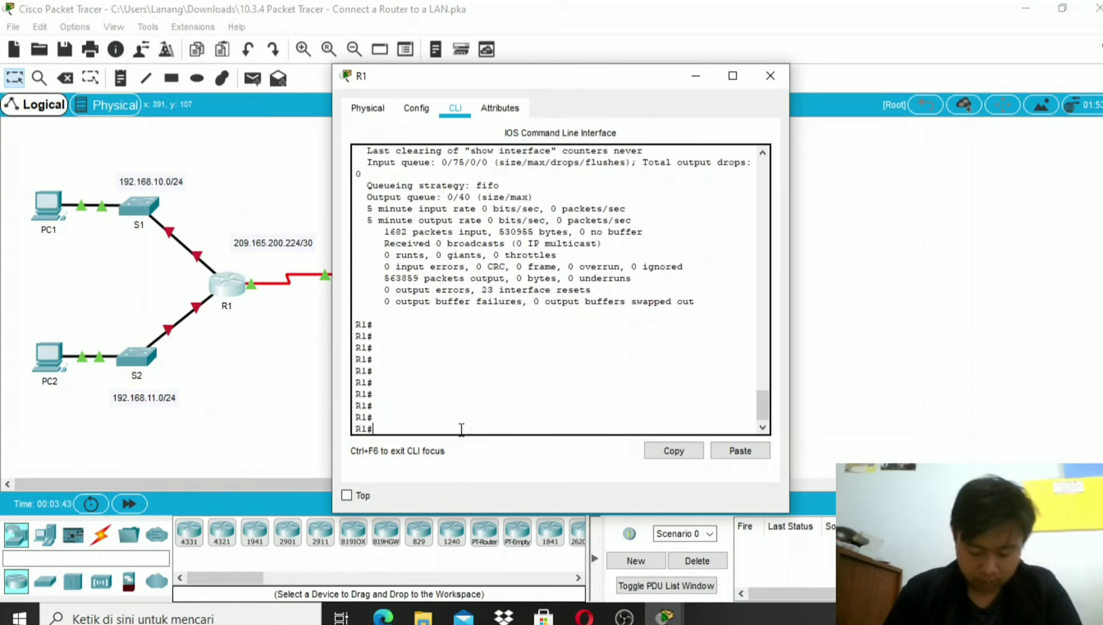
Step: Run show interface serial 0/0/0 on R1 to display the details of its serial interface
type("show")
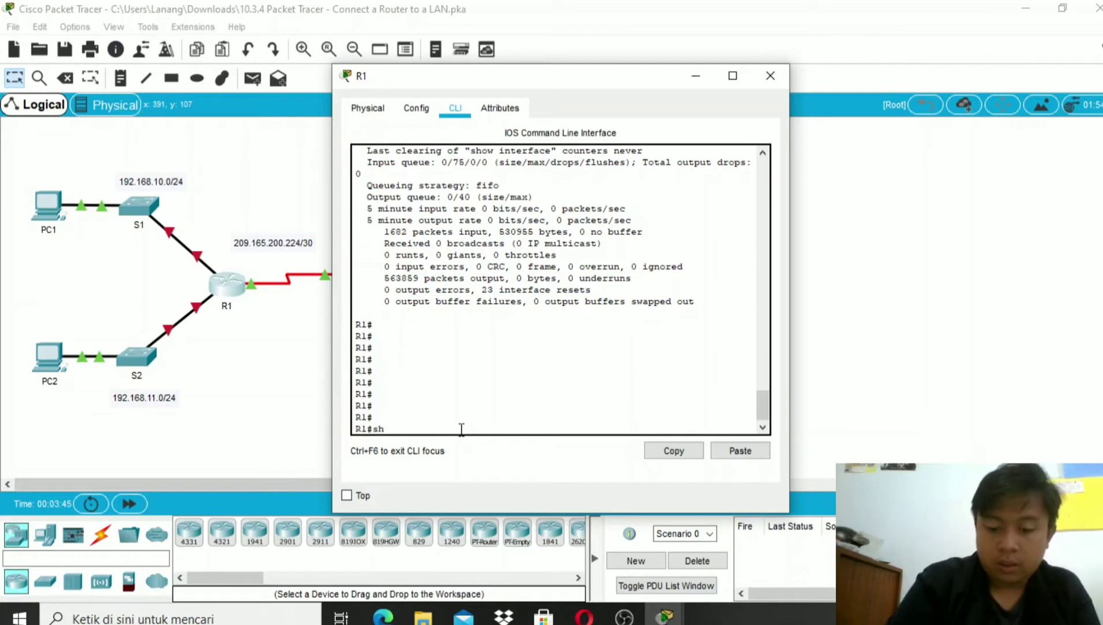
type("in")
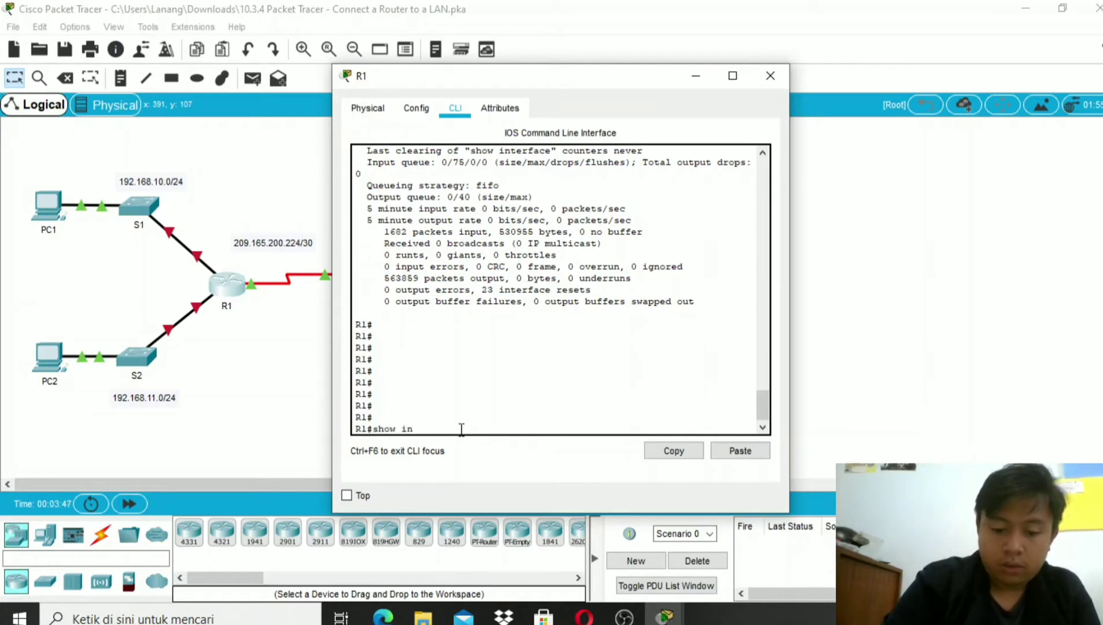
type("terface ")
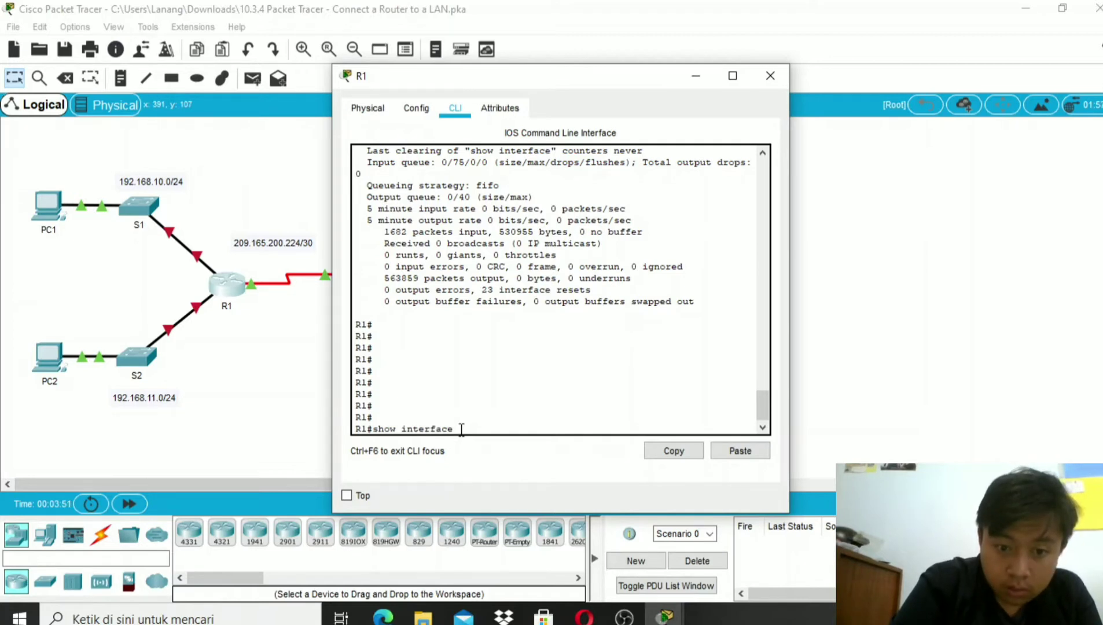
type("seria")
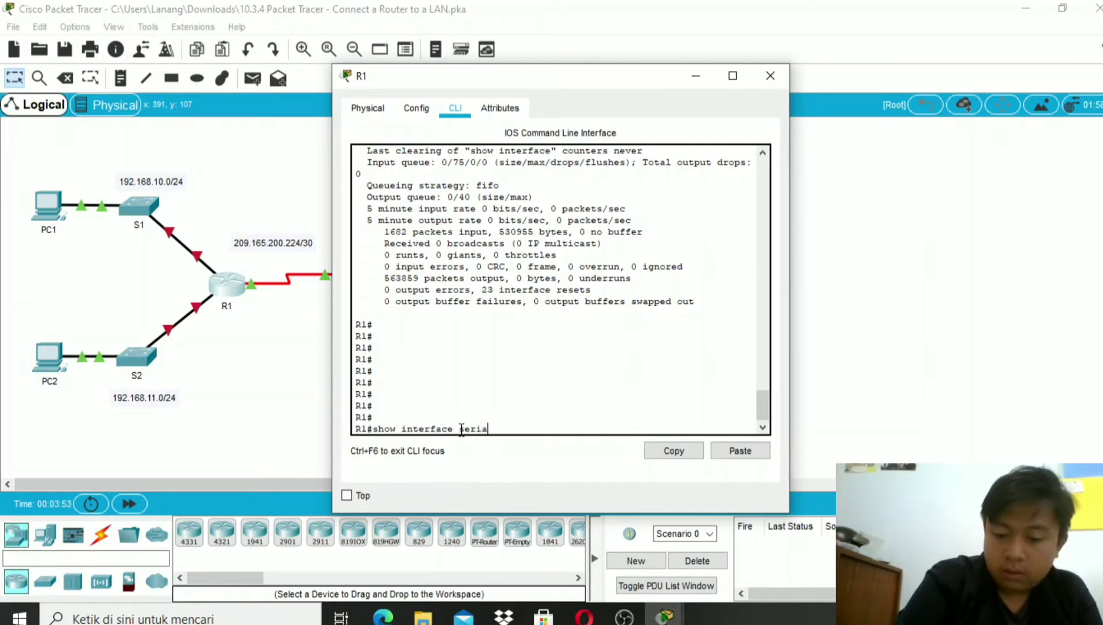
type("l 0/0")
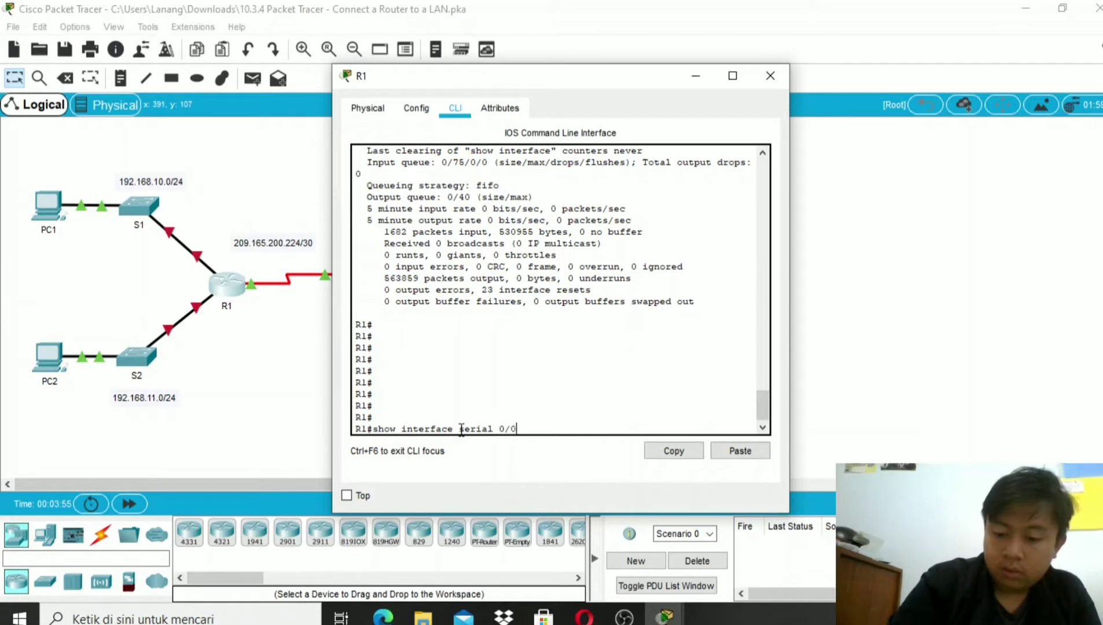
type("/0")
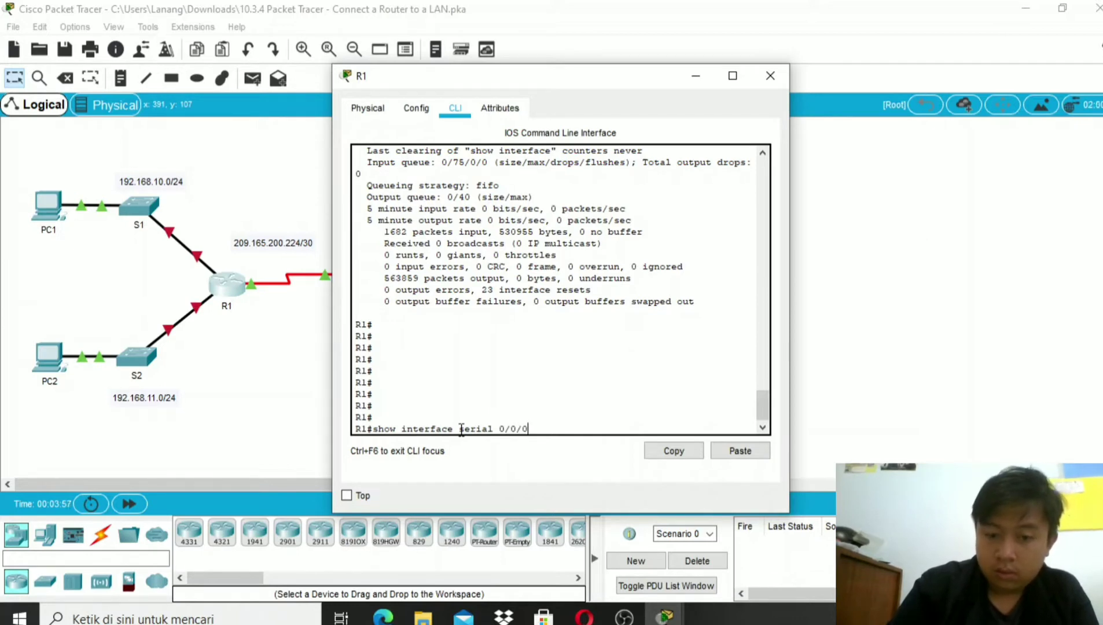
key("Return")
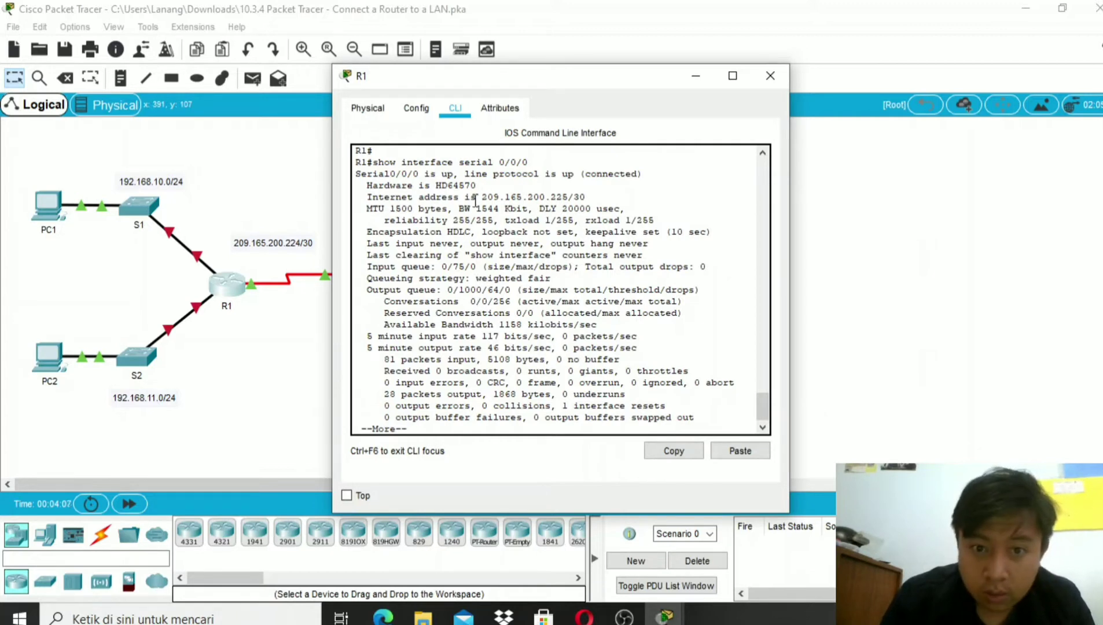
Step: Examine the Internet address and bandwidth lines of Serial0/0/0, and page through the remaining output to the R1 prompt
scroll(481, 237, "up", 2)
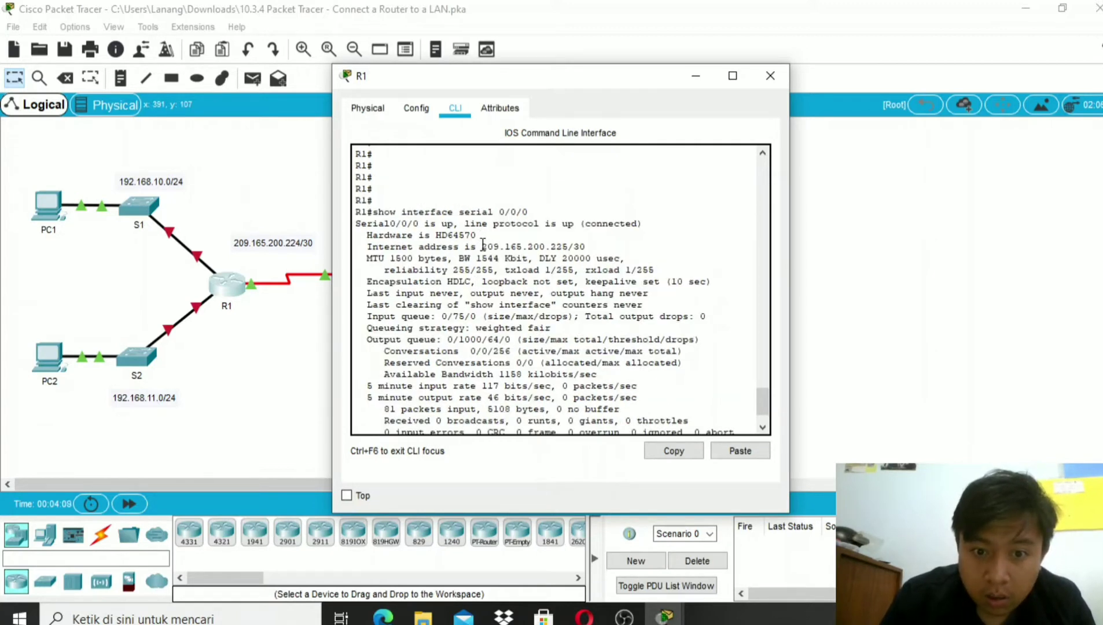
left_click_drag(482, 247, 604, 250)
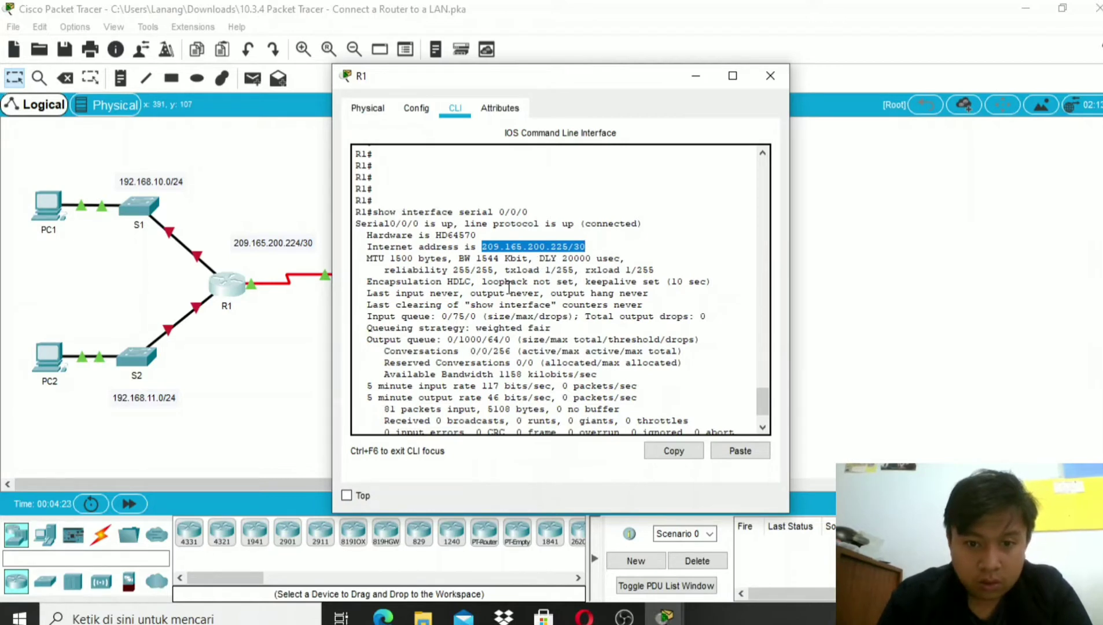
left_click_drag(453, 259, 626, 261)
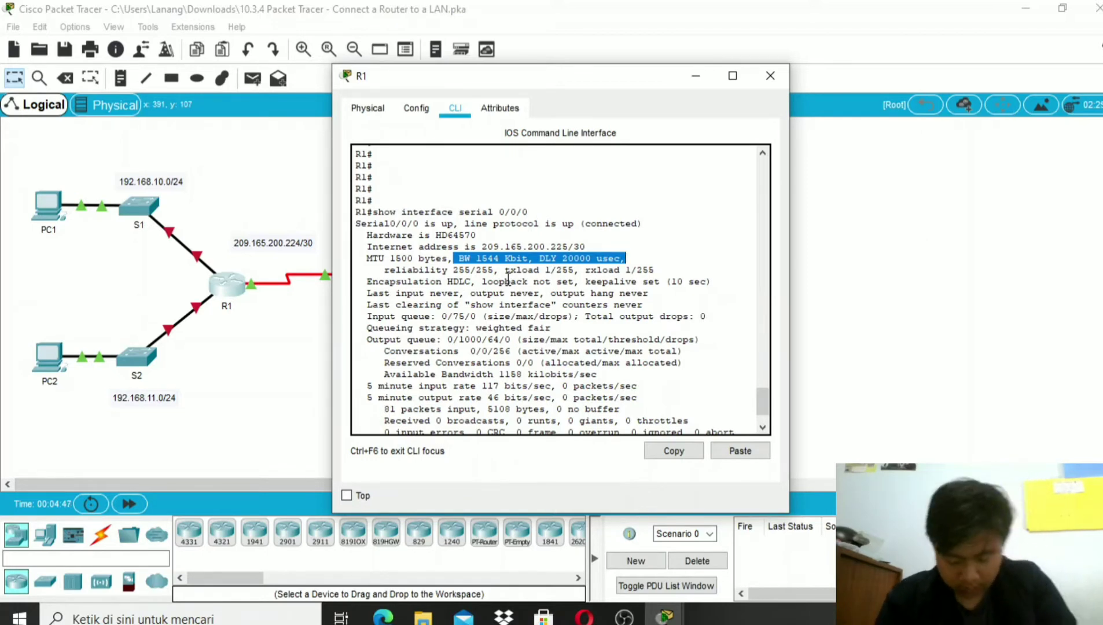
scroll(488, 326, "down", 2)
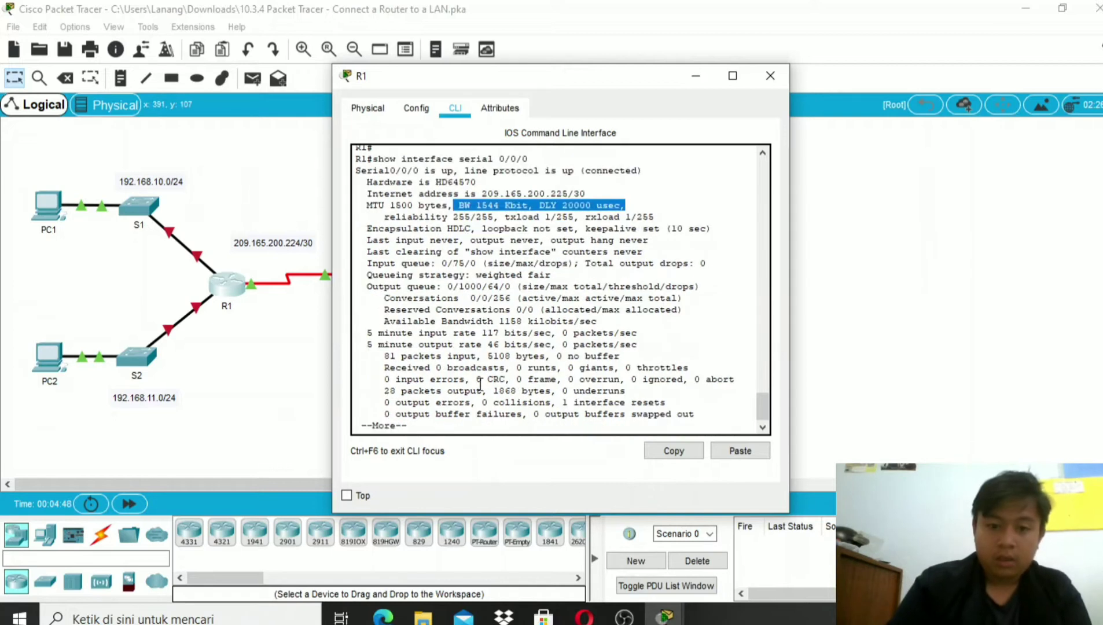
left_click(439, 421)
key("space")
key("Return")
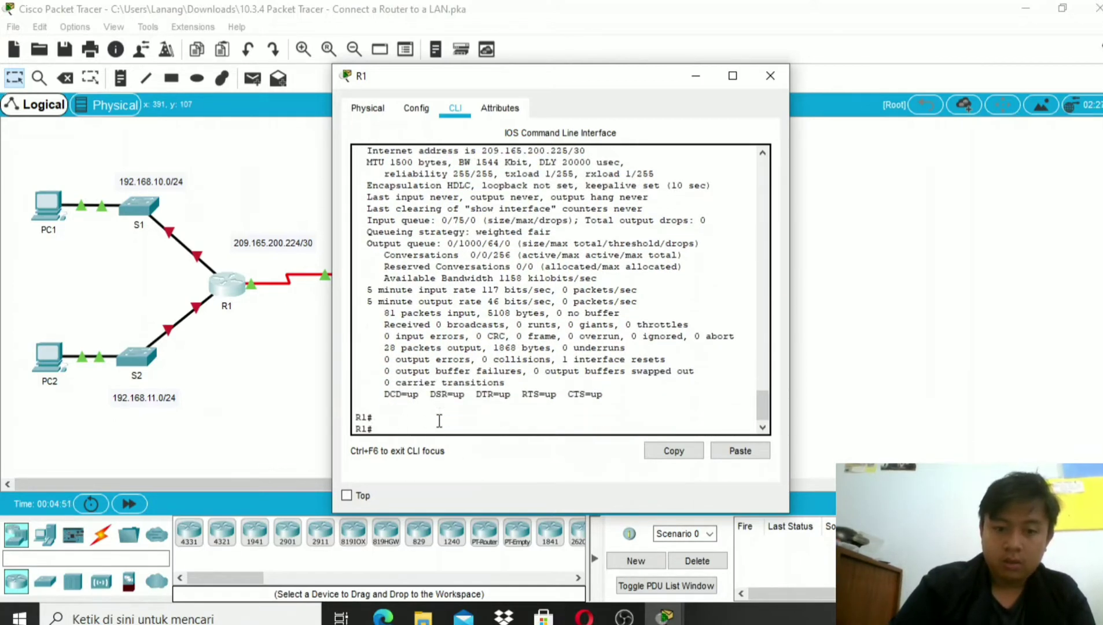
Step: Run show ip interface brief on R1 and compare the summary table with the earlier Serial0/0/0 details
type("s")
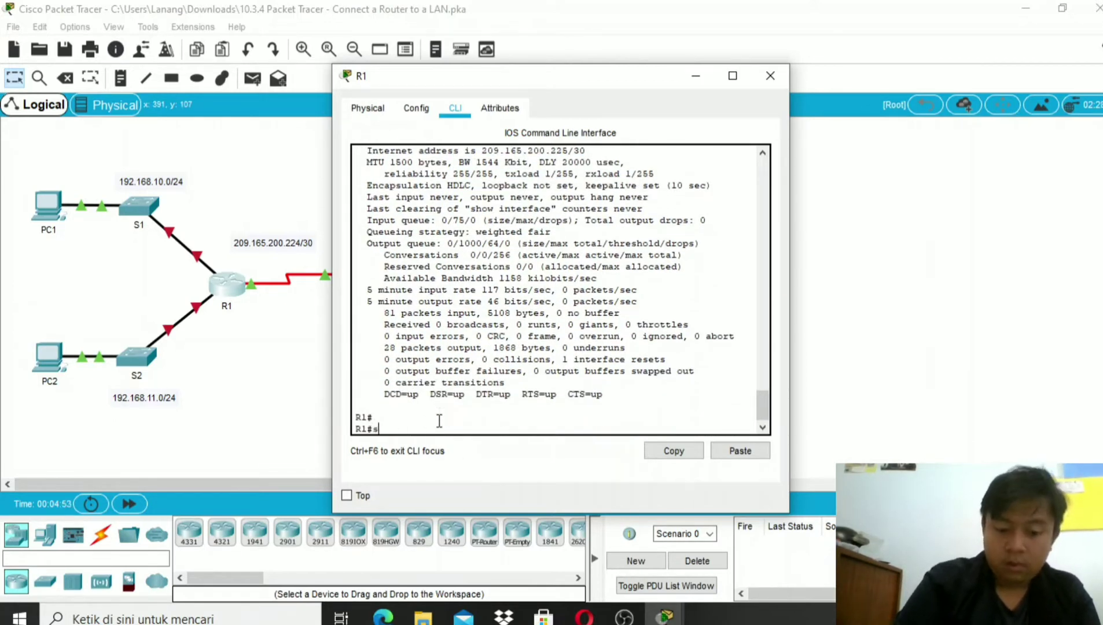
type("how i")
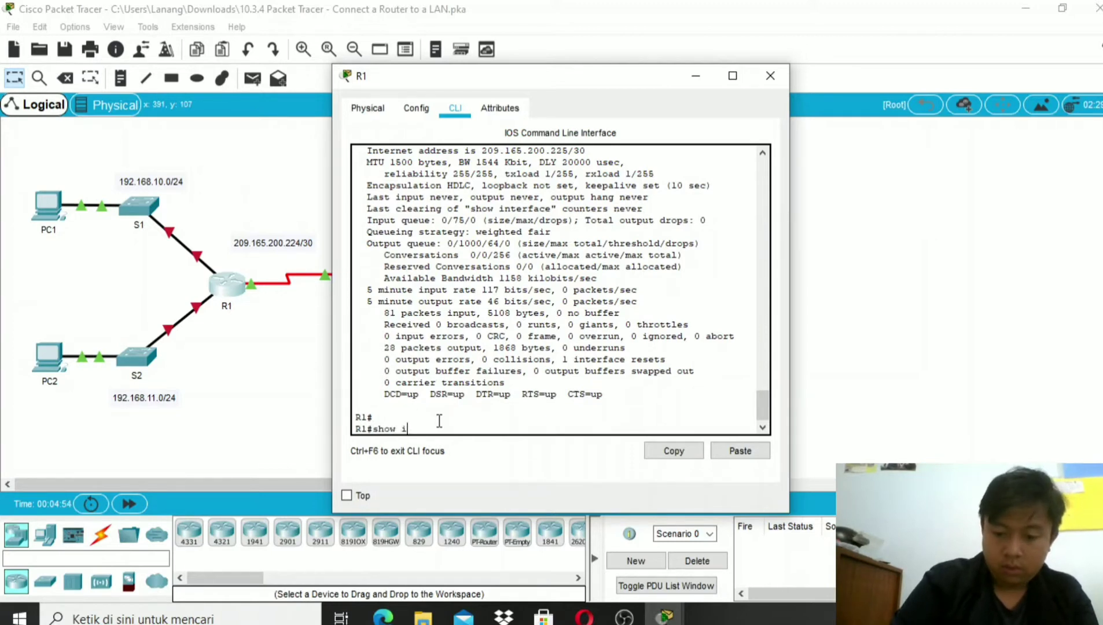
type("p in")
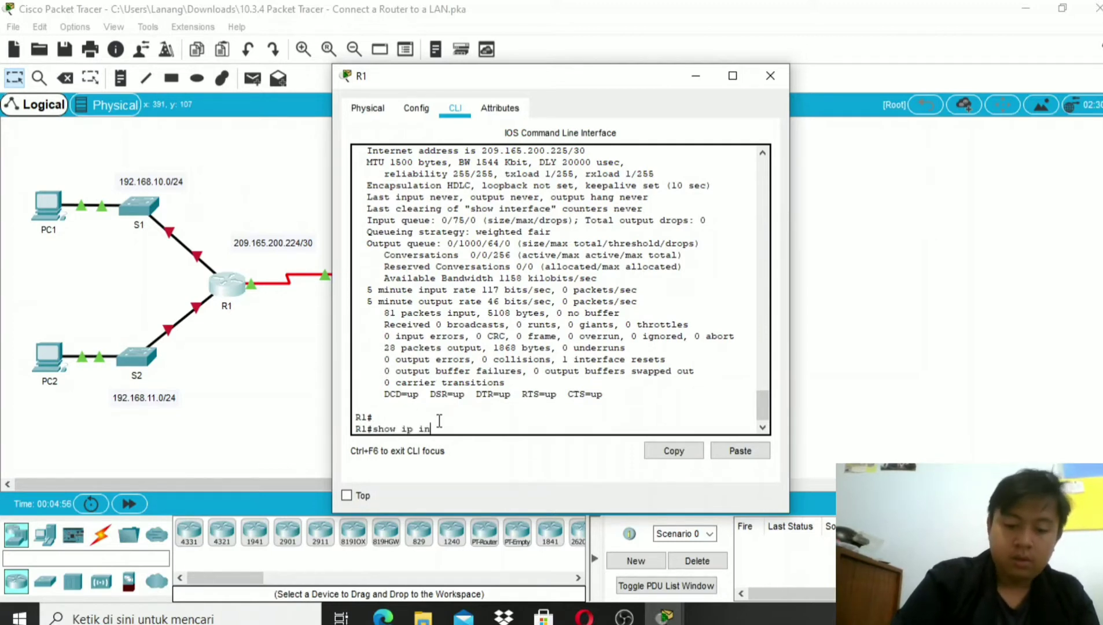
type("terface")
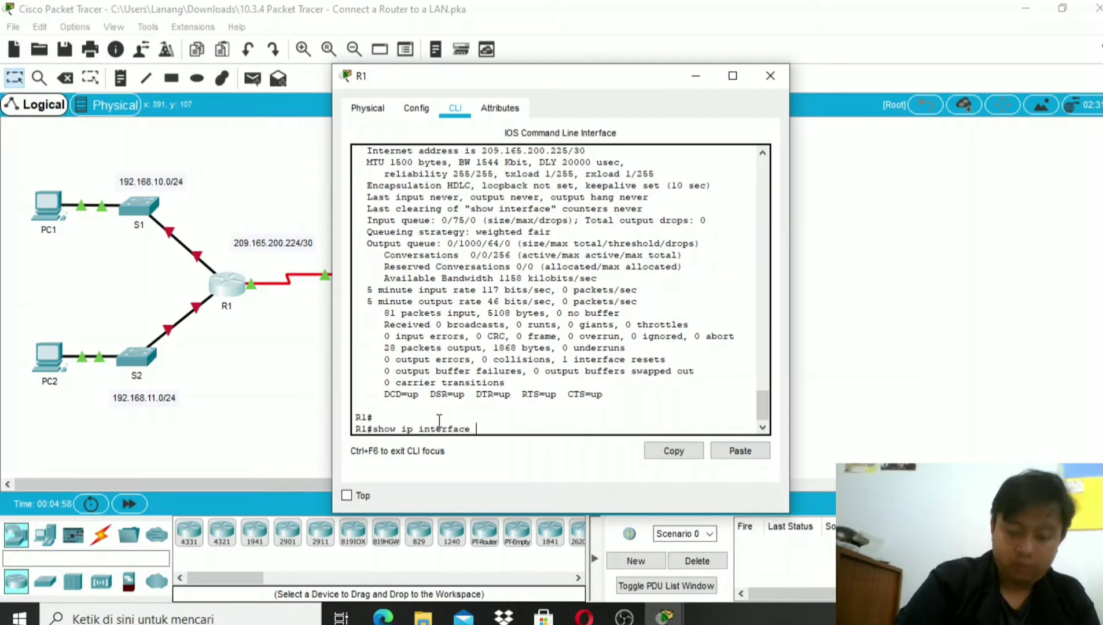
type(" bri")
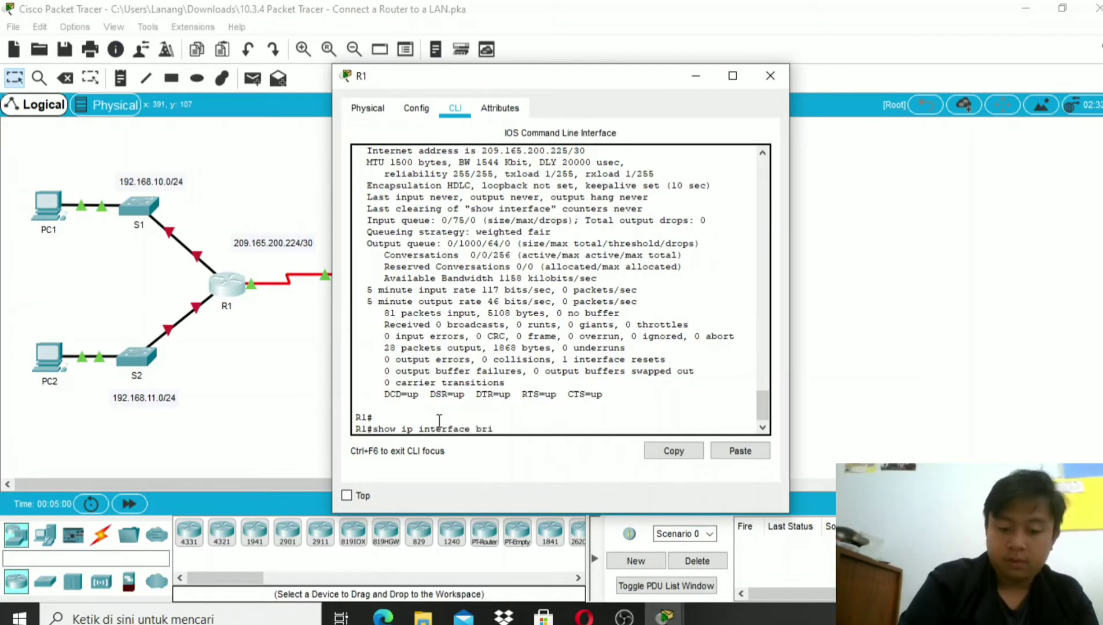
type("ef")
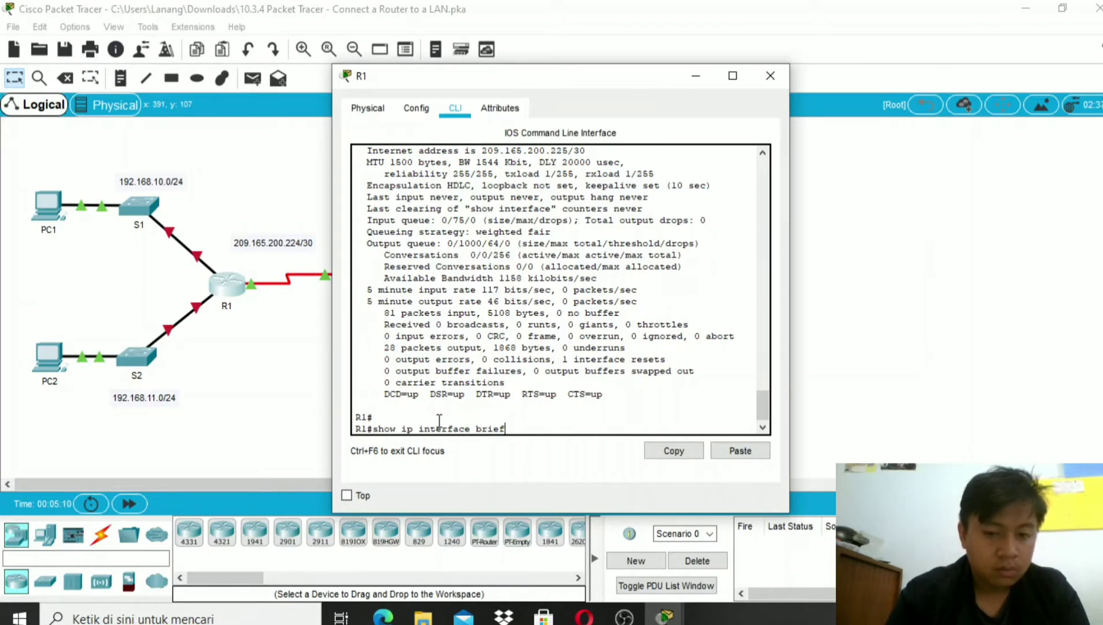
key("Return")
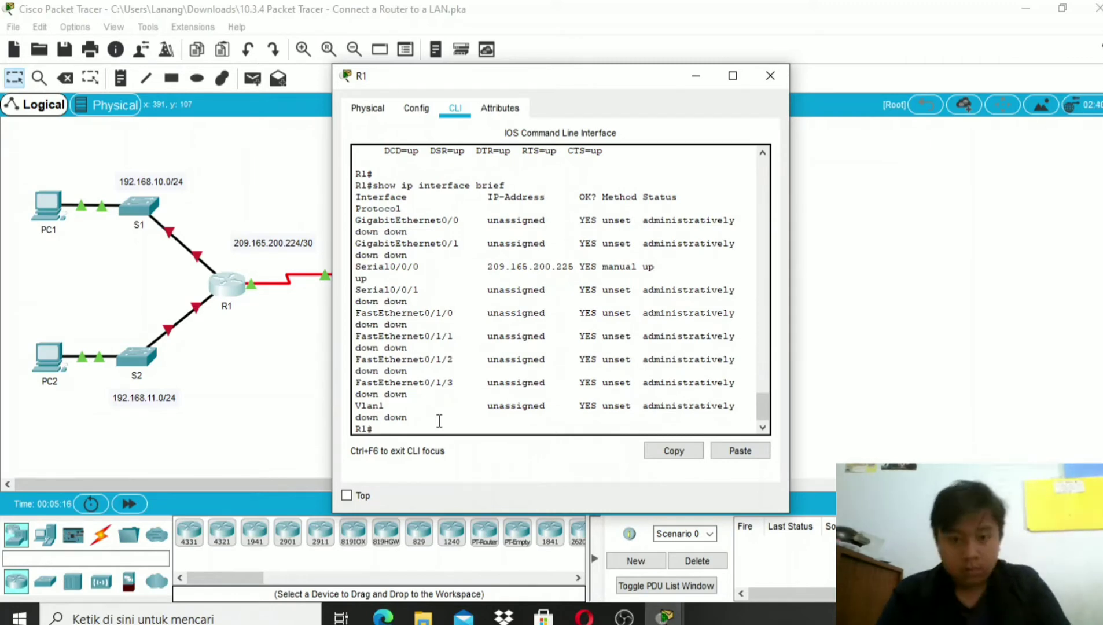
scroll(439, 420, "up", 8)
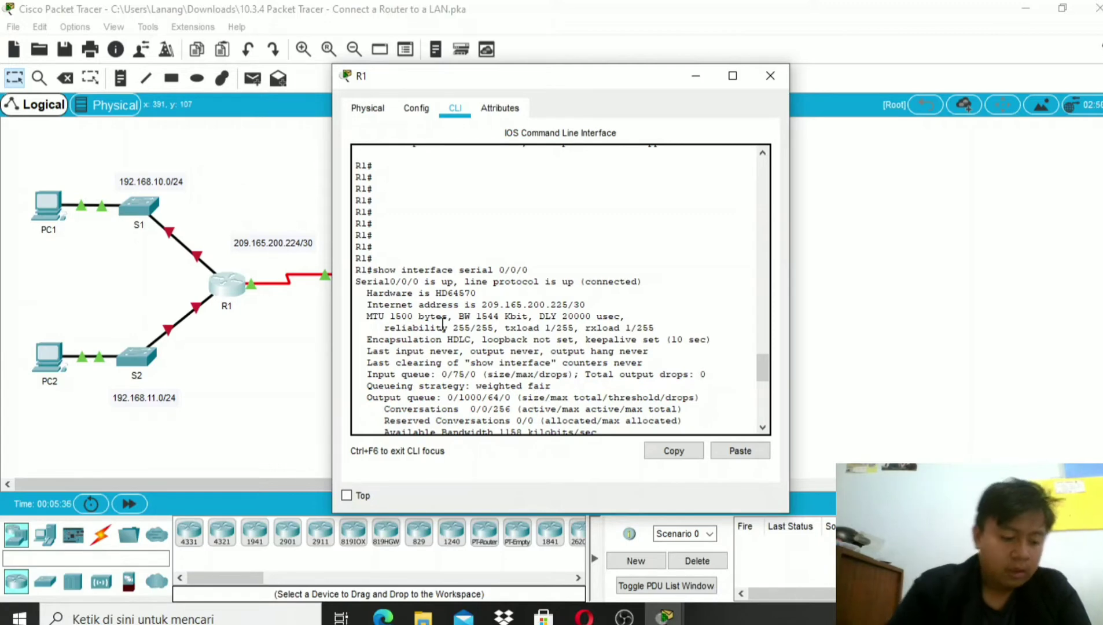
scroll(445, 330, "down", 12)
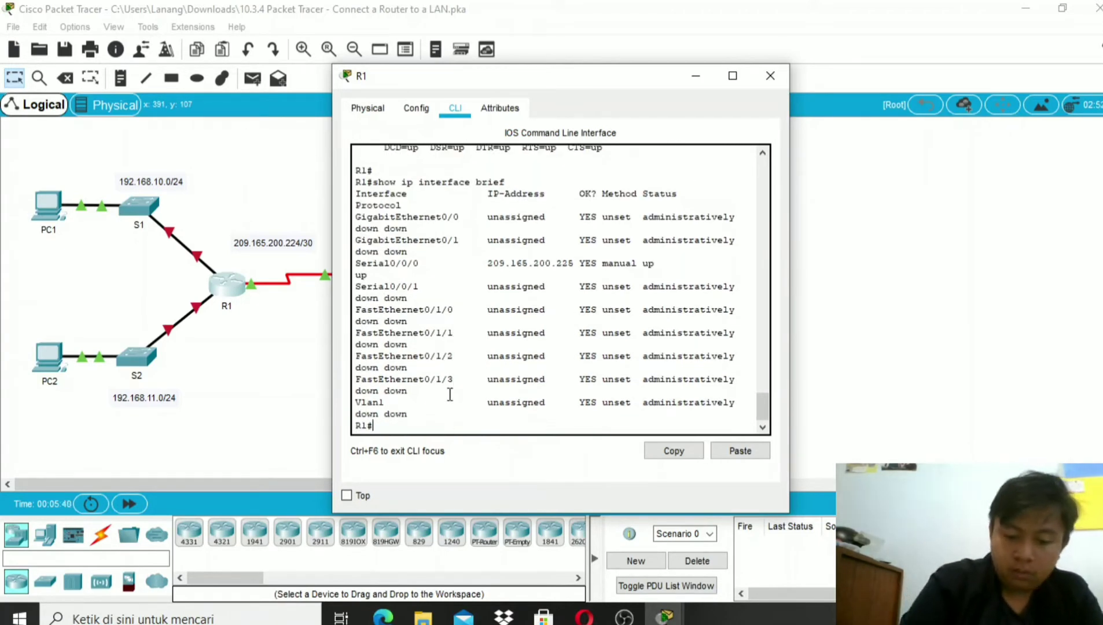
Step: Try to display the GigabitEthernet 0/0 details on R1 with the command show gigabitethernet 0/0
type("sh")
key("BackSpace")
key("BackSpace")
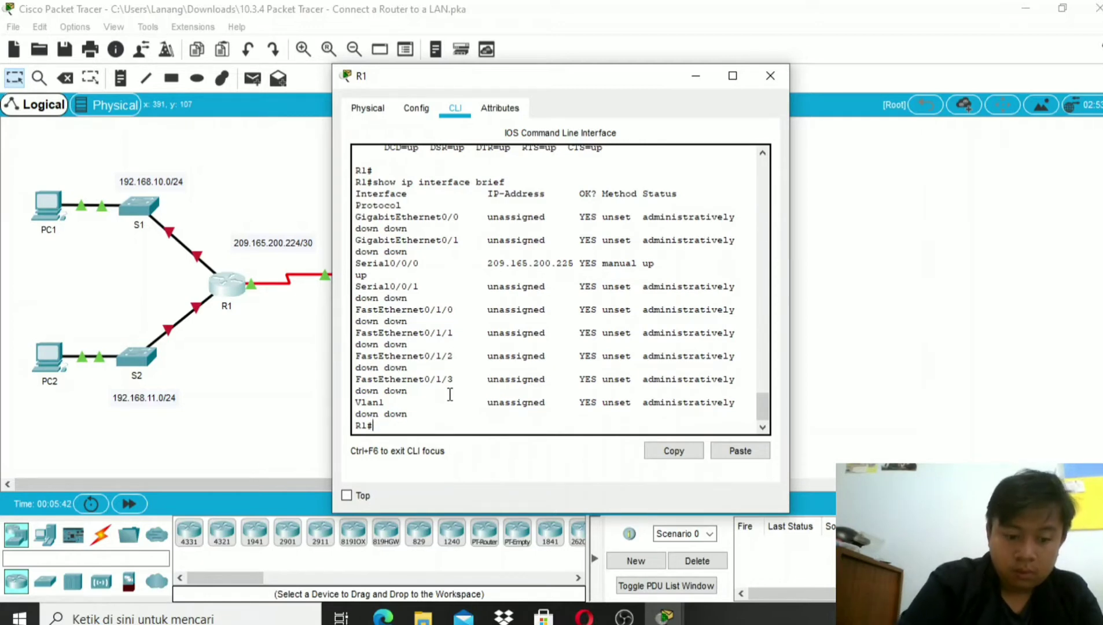
type("show")
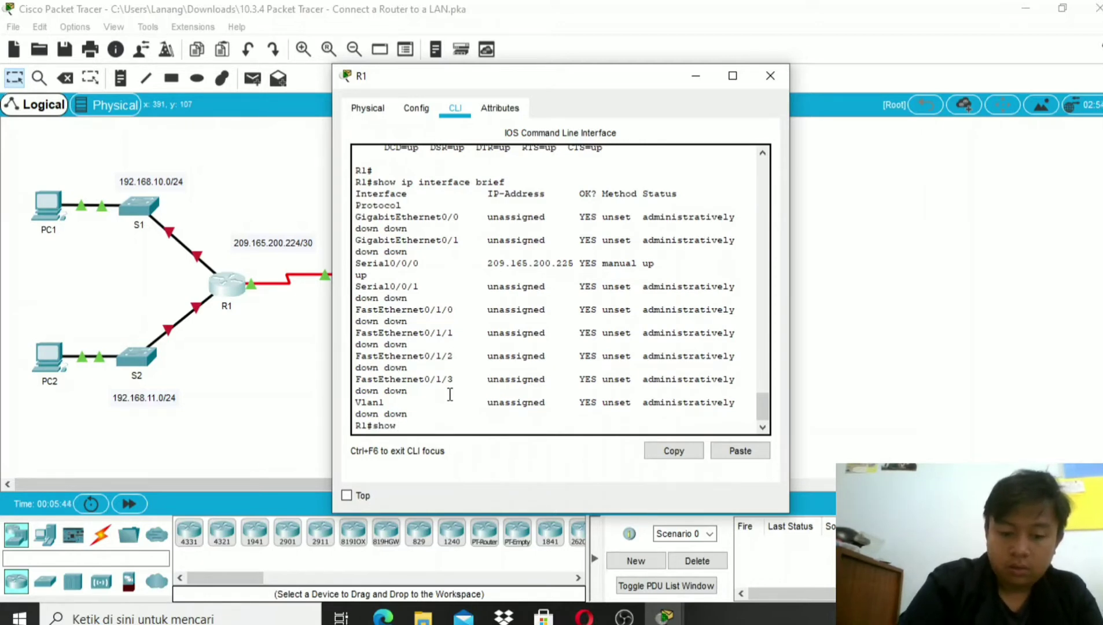
type(" gigabi")
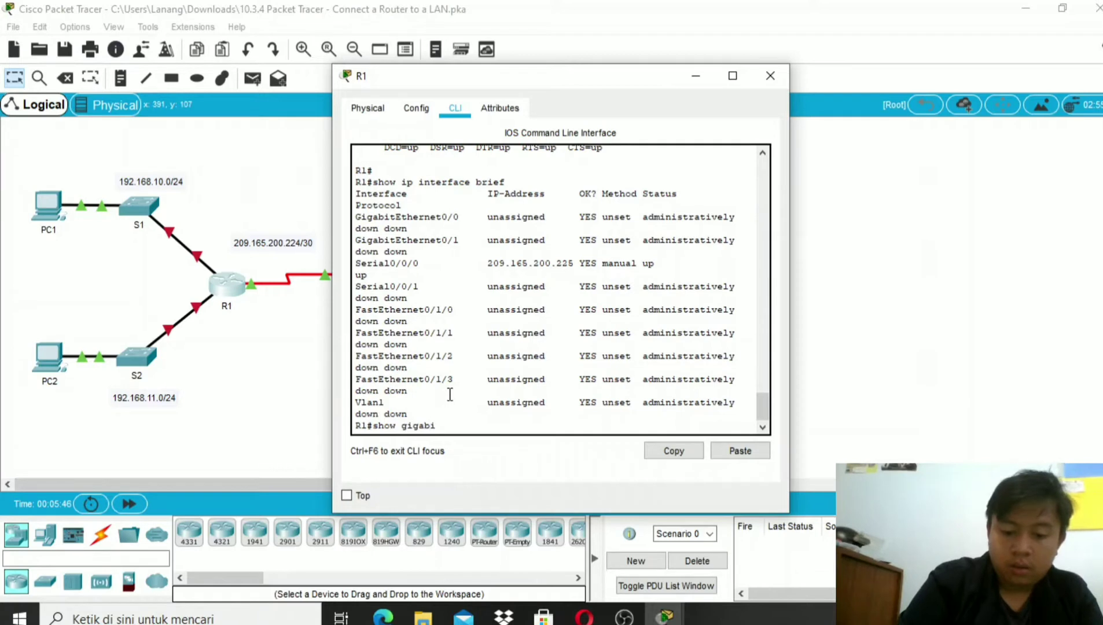
type("teth")
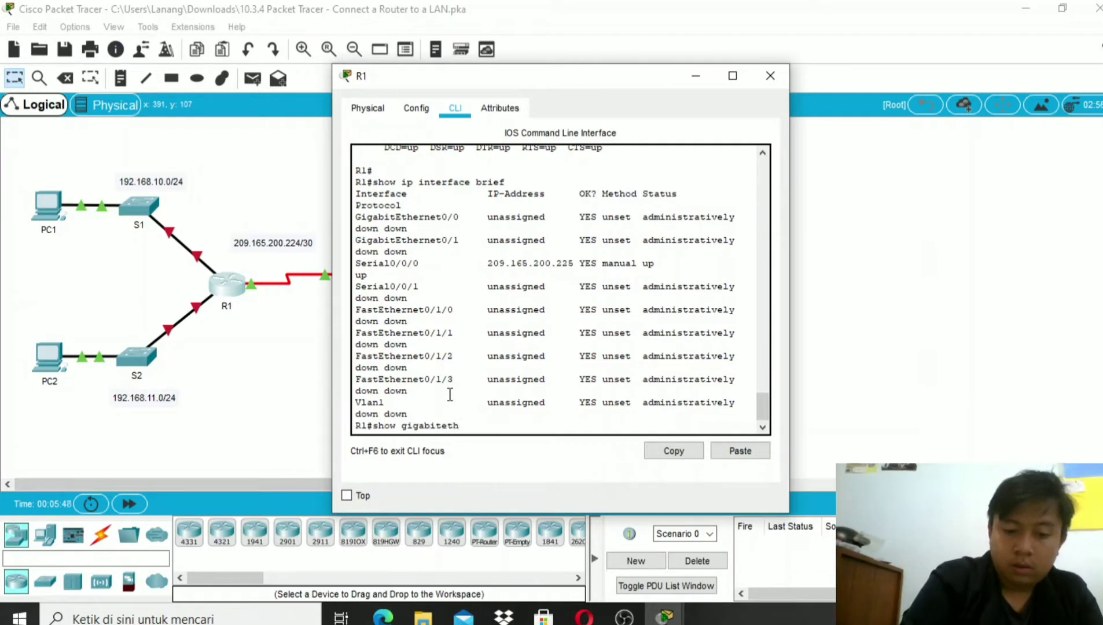
type("erne")
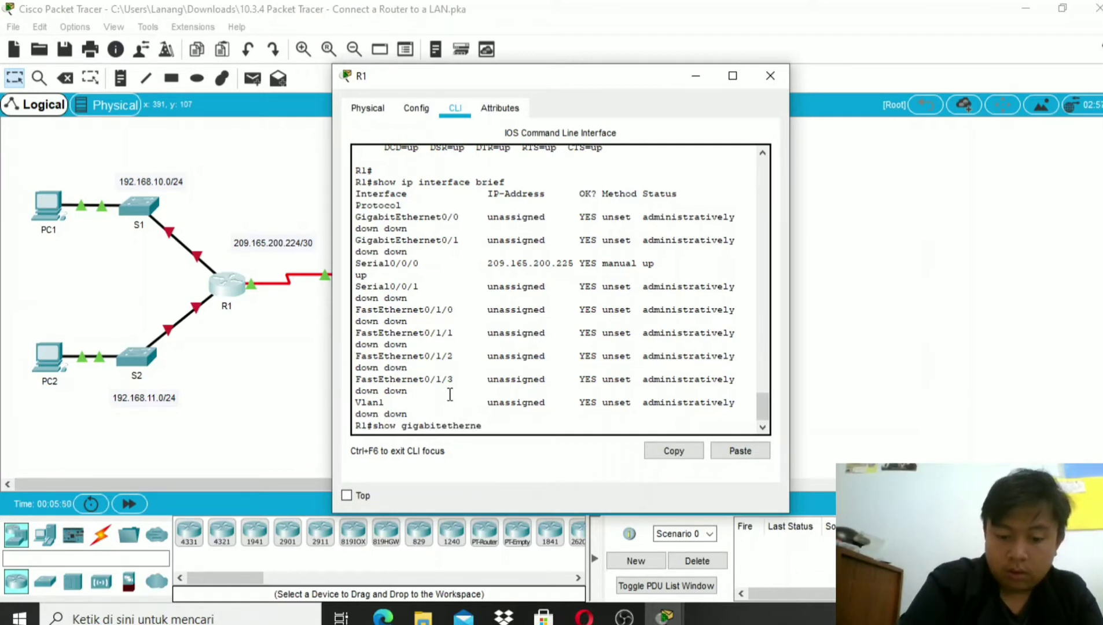
type("t 0/")
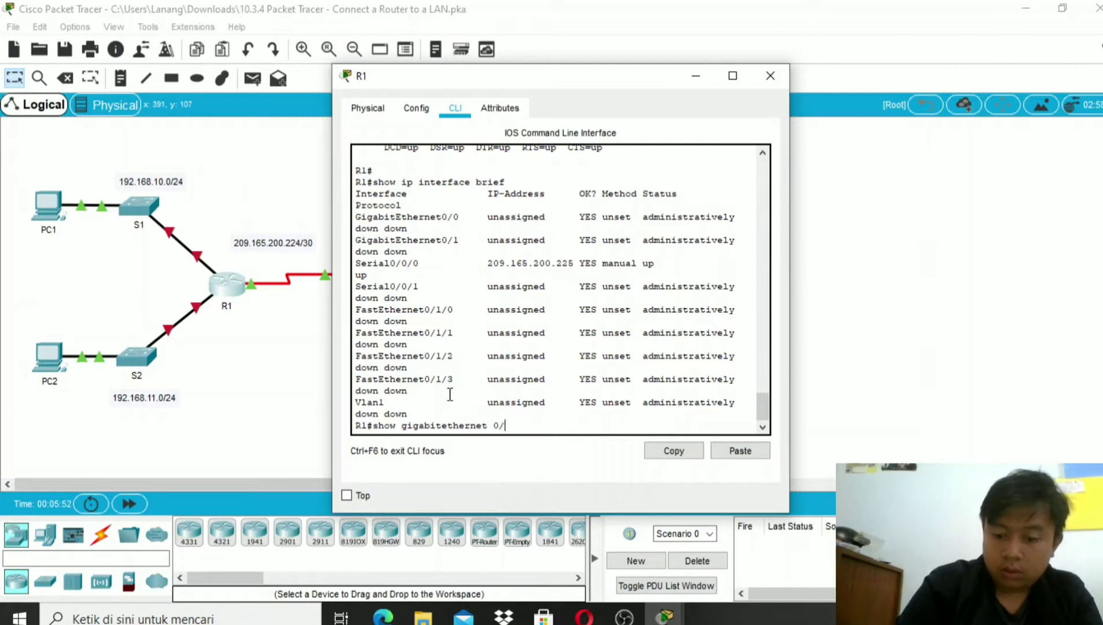
type("0")
key("Return")
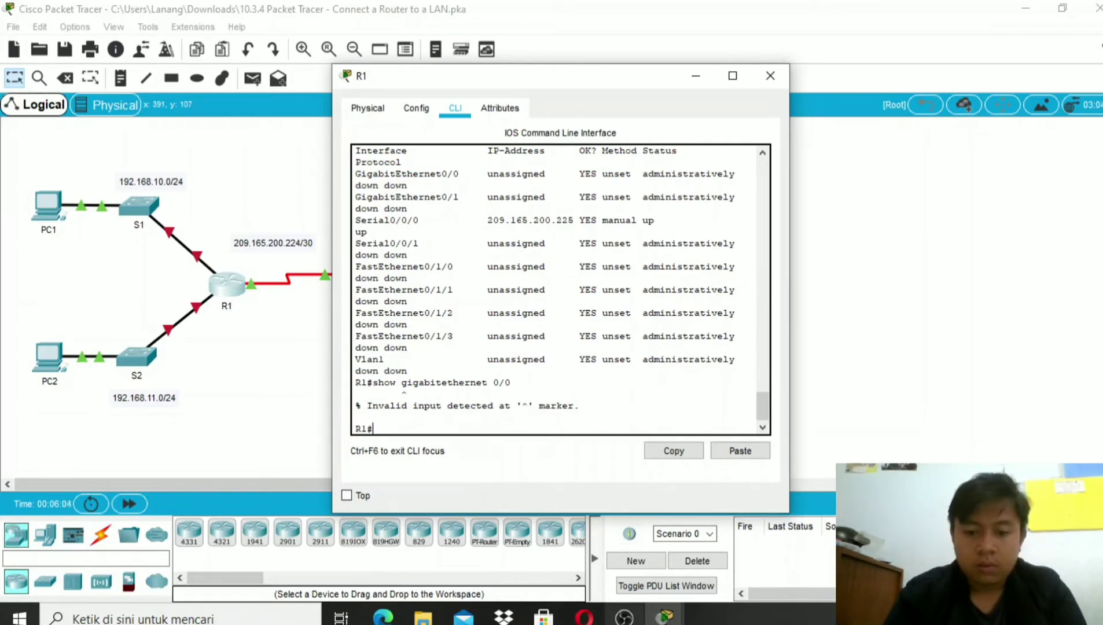
left_click(624, 618)
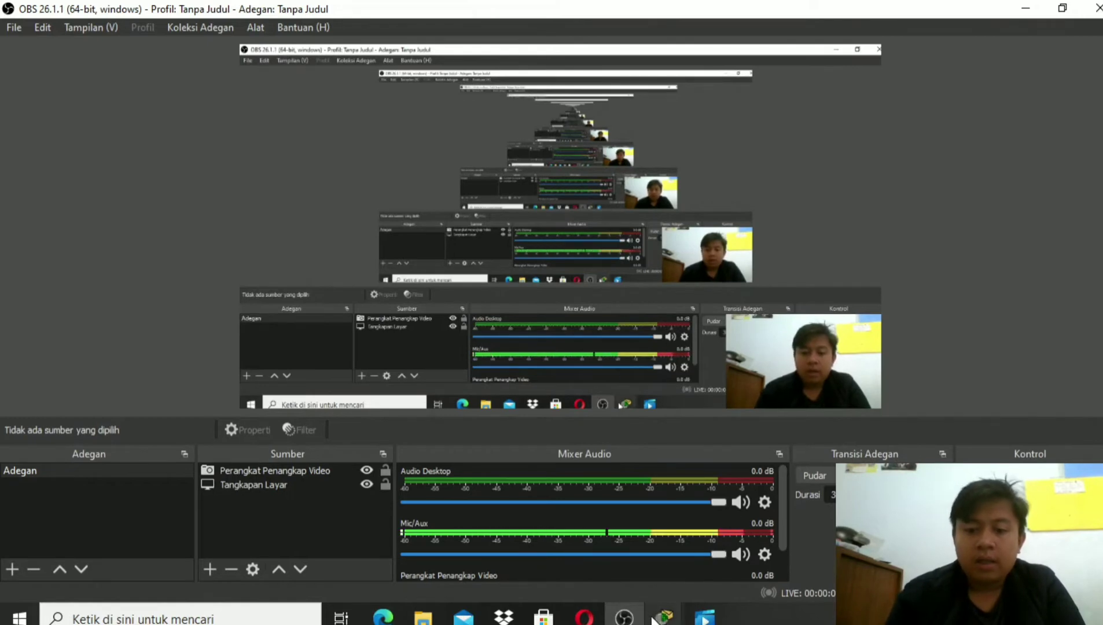
mouse_move(665, 617)
mouse_move(777, 533)
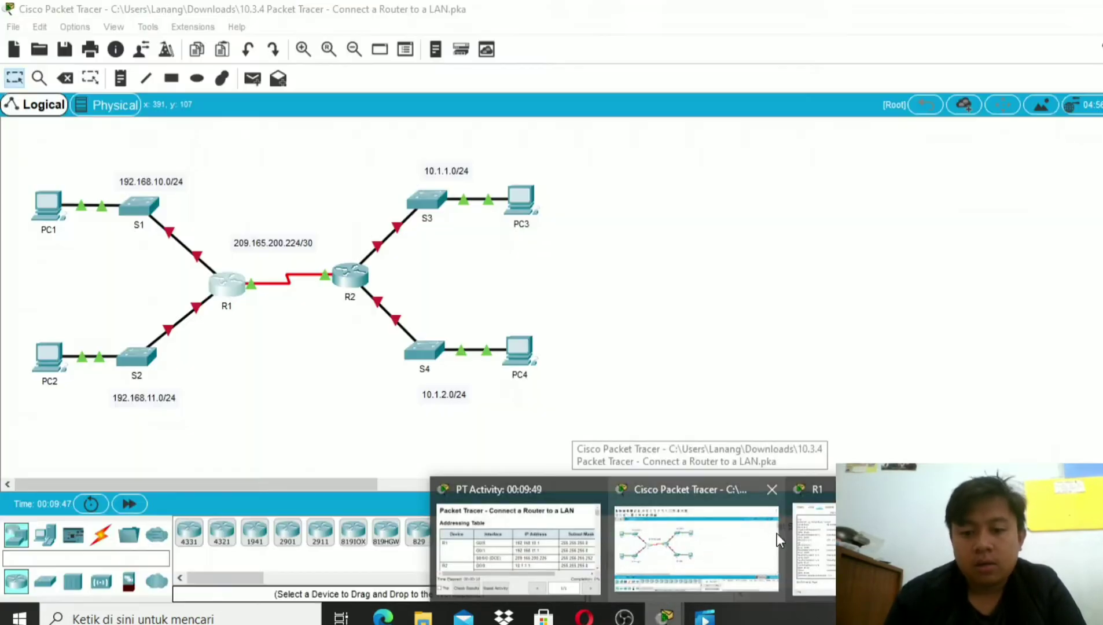
left_click(732, 549)
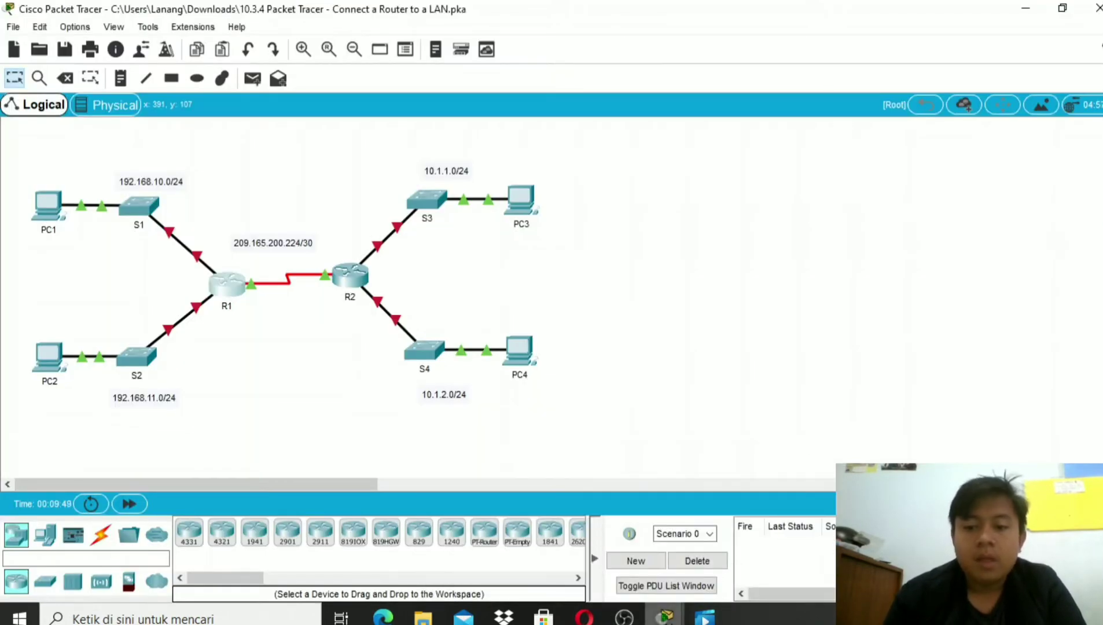
mouse_move(665, 618)
left_click(806, 564)
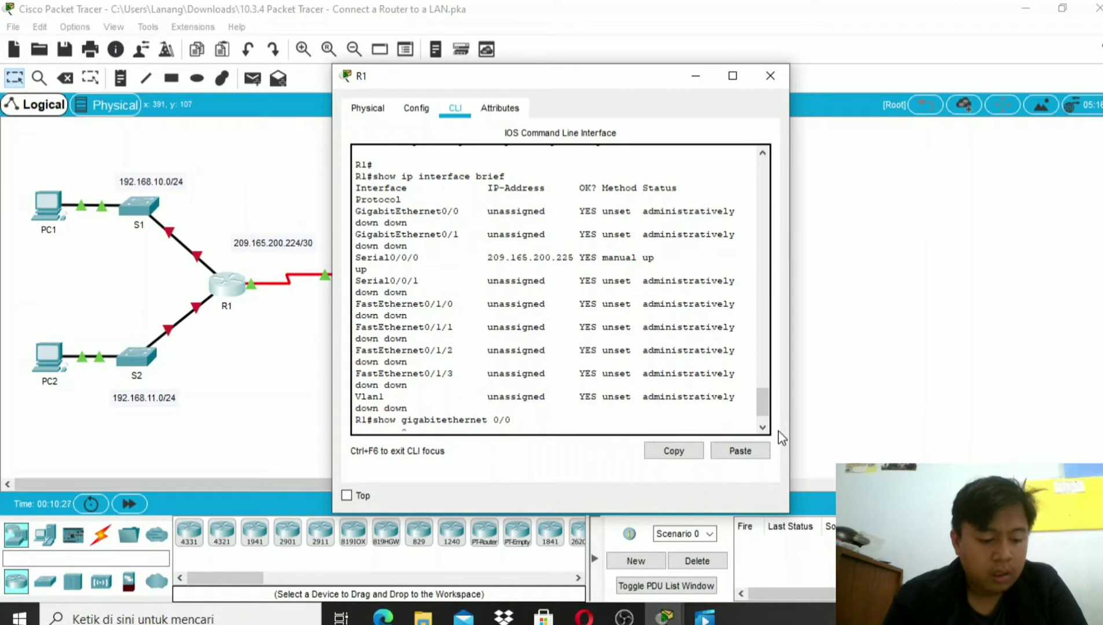
Step: Examine the earlier Serial0/0/0, Vlan1 and FastEthernet interface output in R1's command history, and return to the latest R1 prompt
scroll(642, 323, "up", 5)
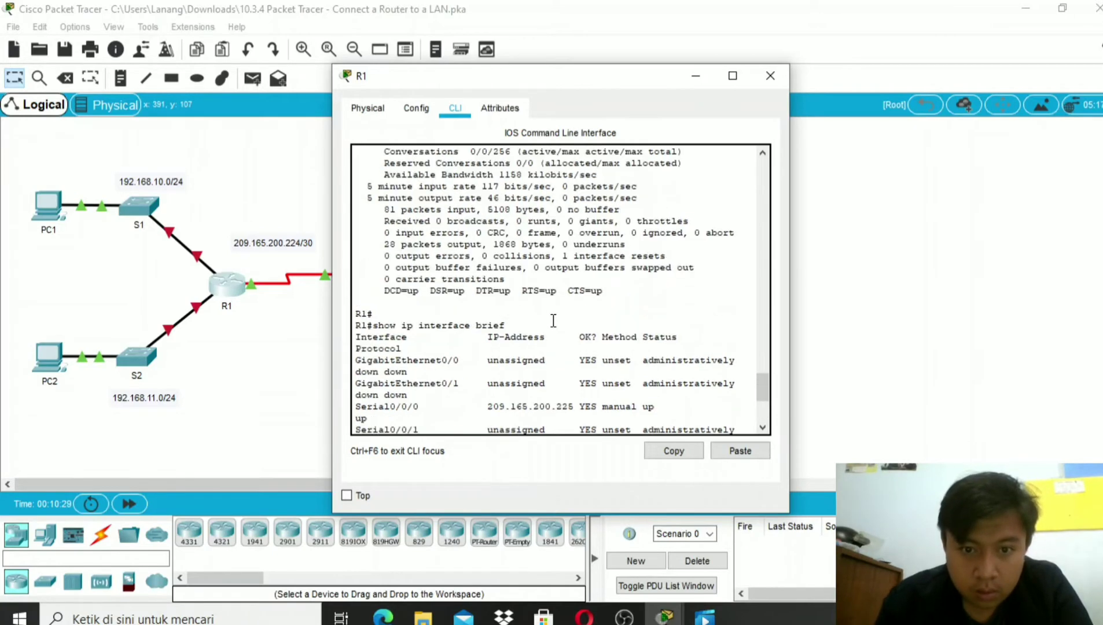
scroll(554, 320, "up", 7)
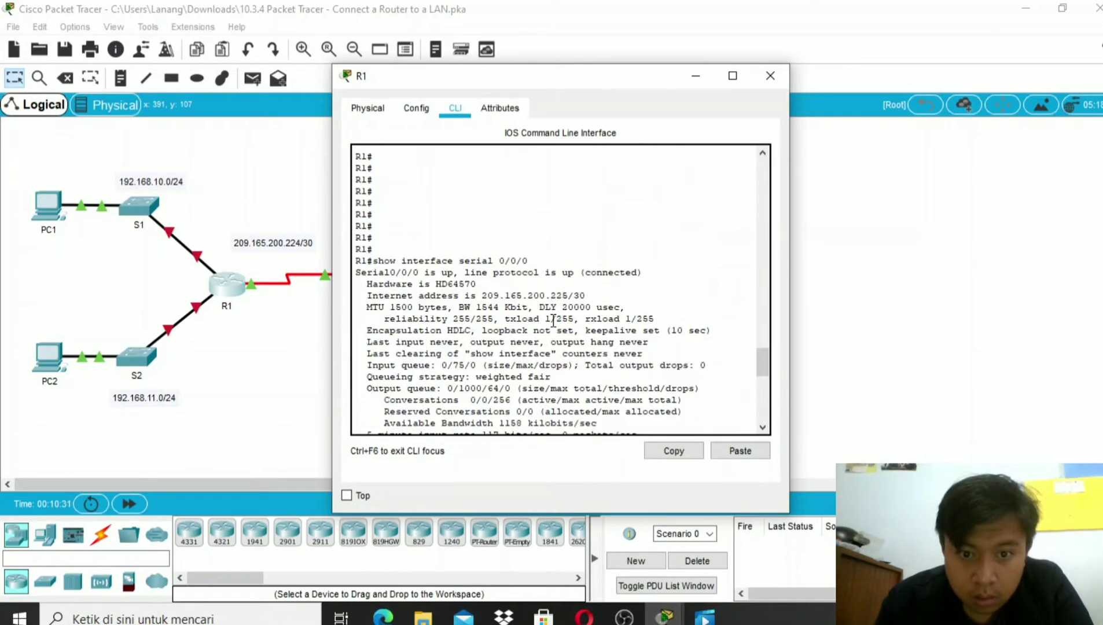
scroll(554, 321, "up", 5)
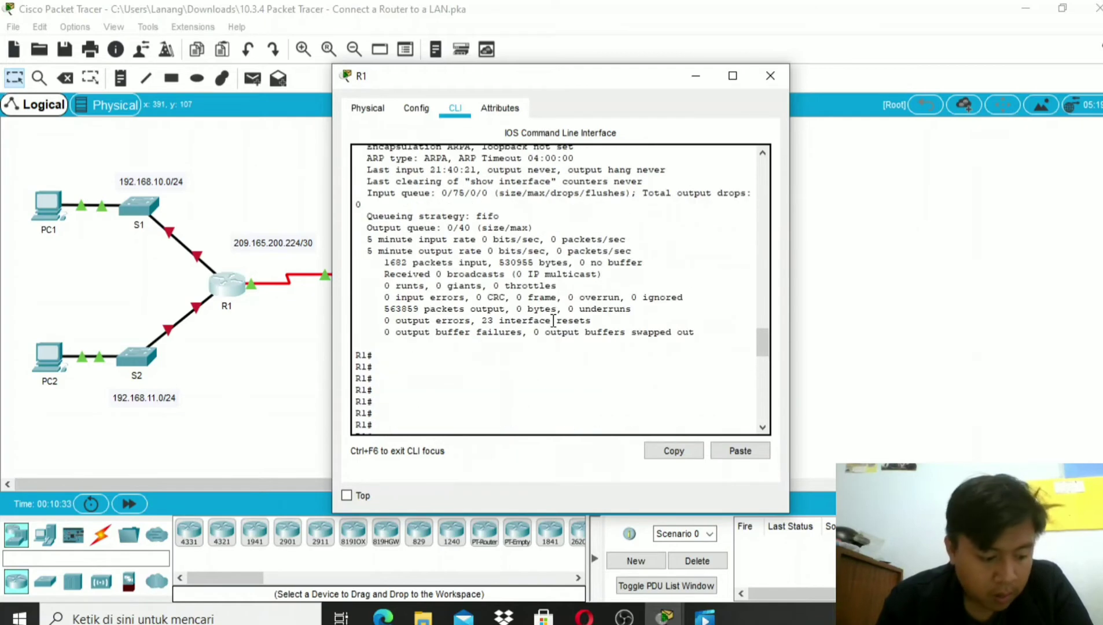
scroll(556, 324, "up", 4)
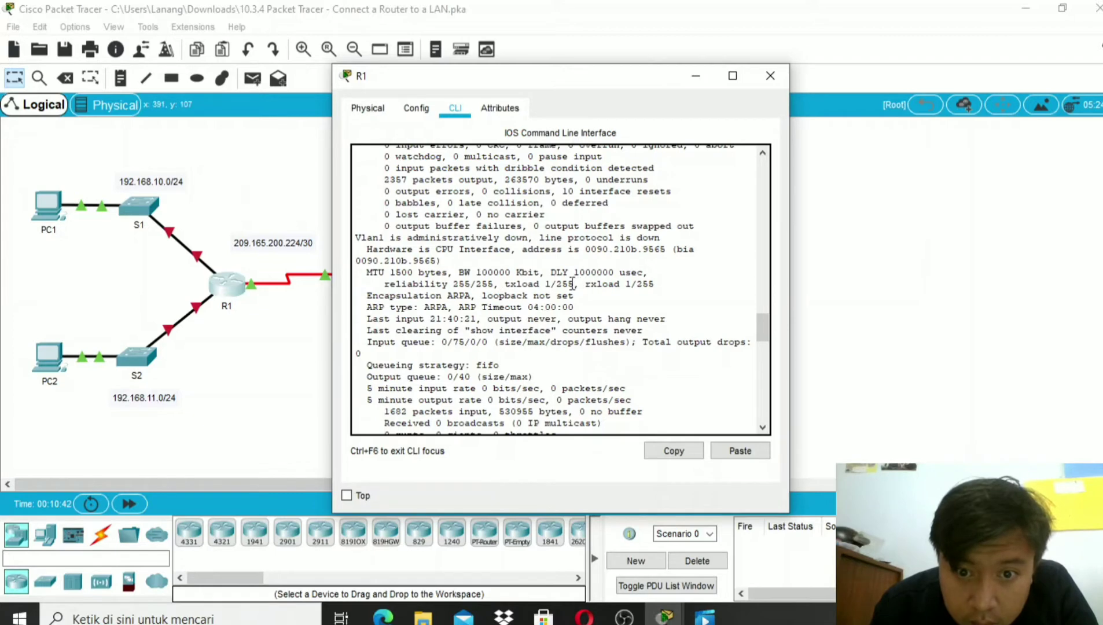
scroll(483, 279, "up", 3)
scroll(483, 279, "up", 10)
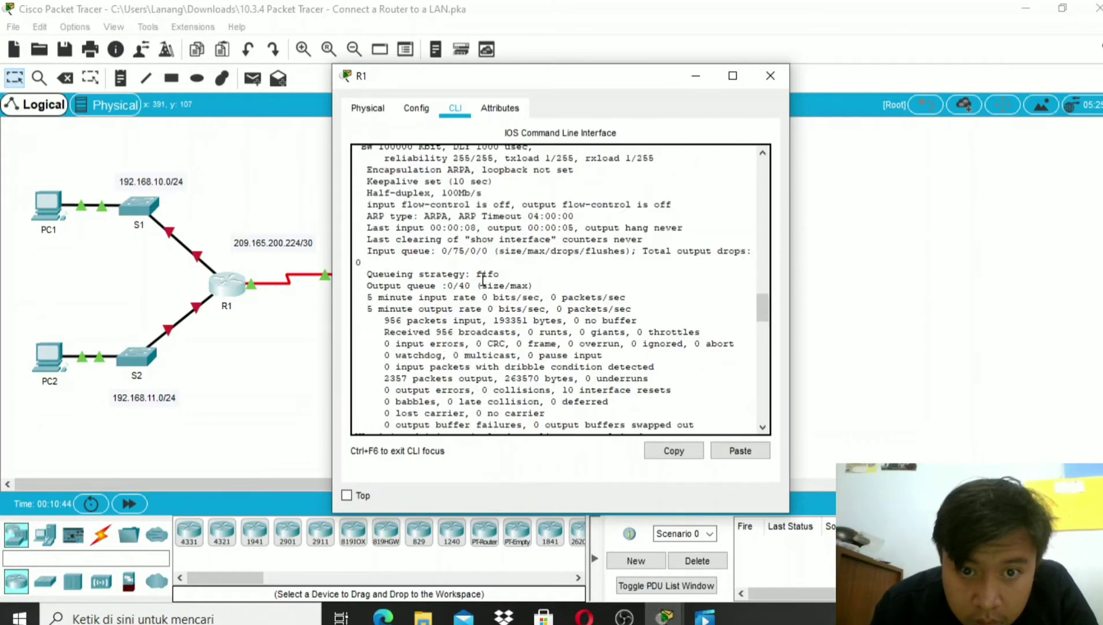
scroll(483, 279, "up", 10)
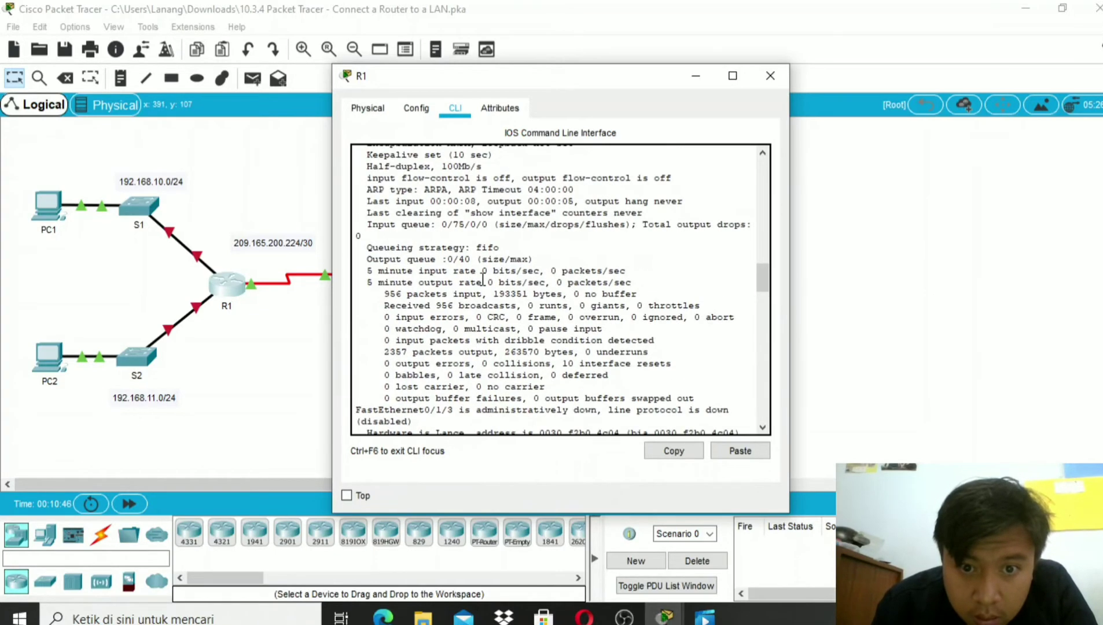
scroll(483, 279, "up", 4)
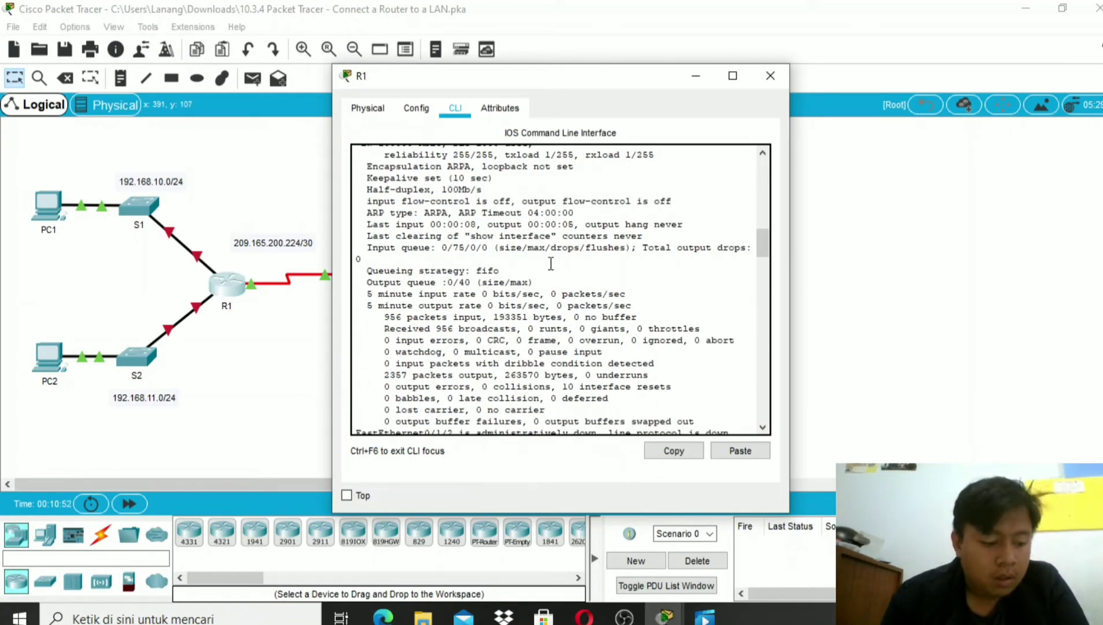
scroll(553, 272, "up", 1)
scroll(554, 278, "down", 20)
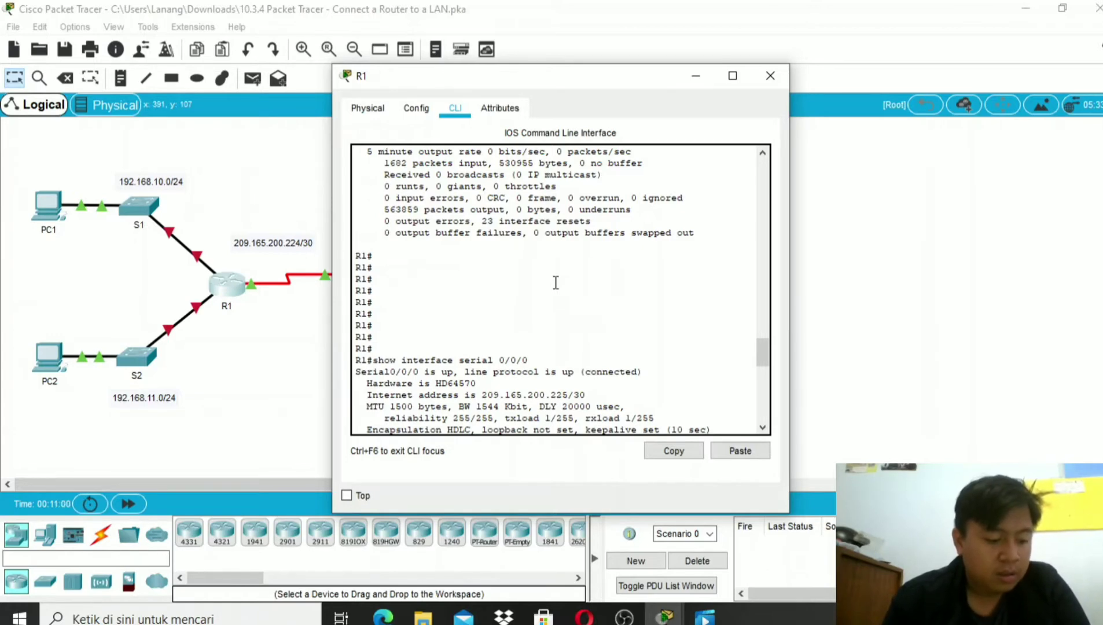
scroll(556, 283, "down", 15)
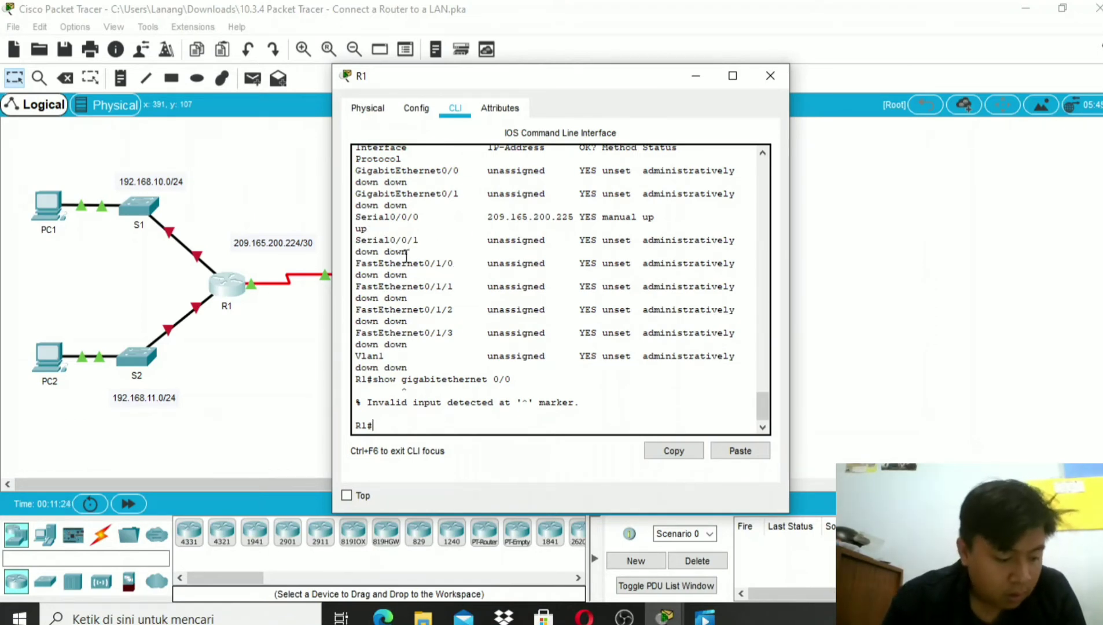
Step: Minimize R1's window, open router R2's command line and start a console session up to the password prompt
left_click(693, 76)
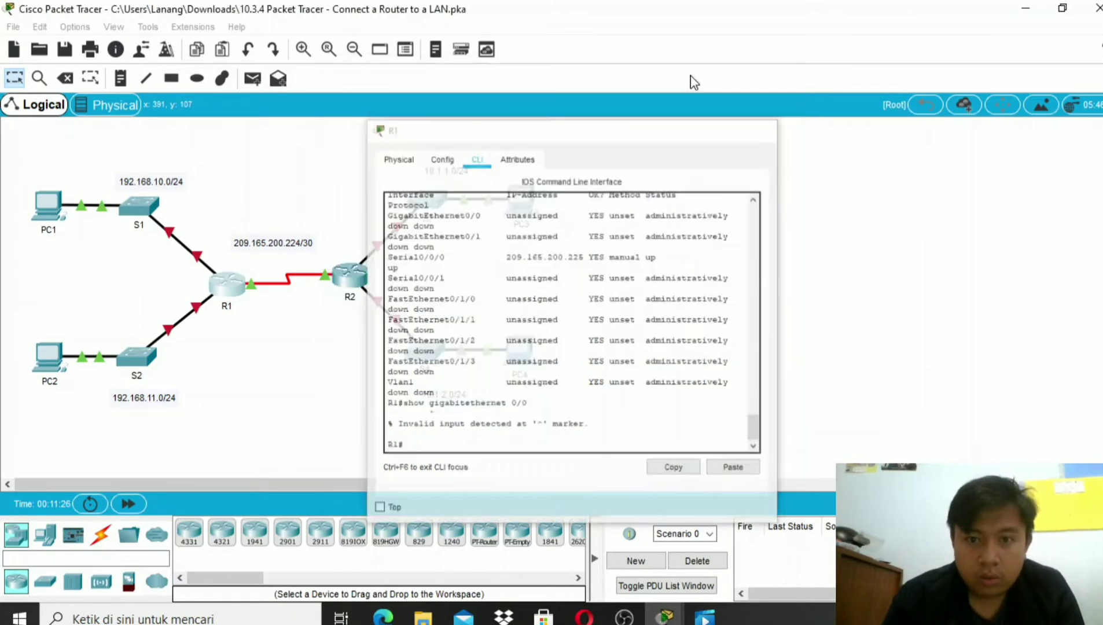
left_click(348, 278)
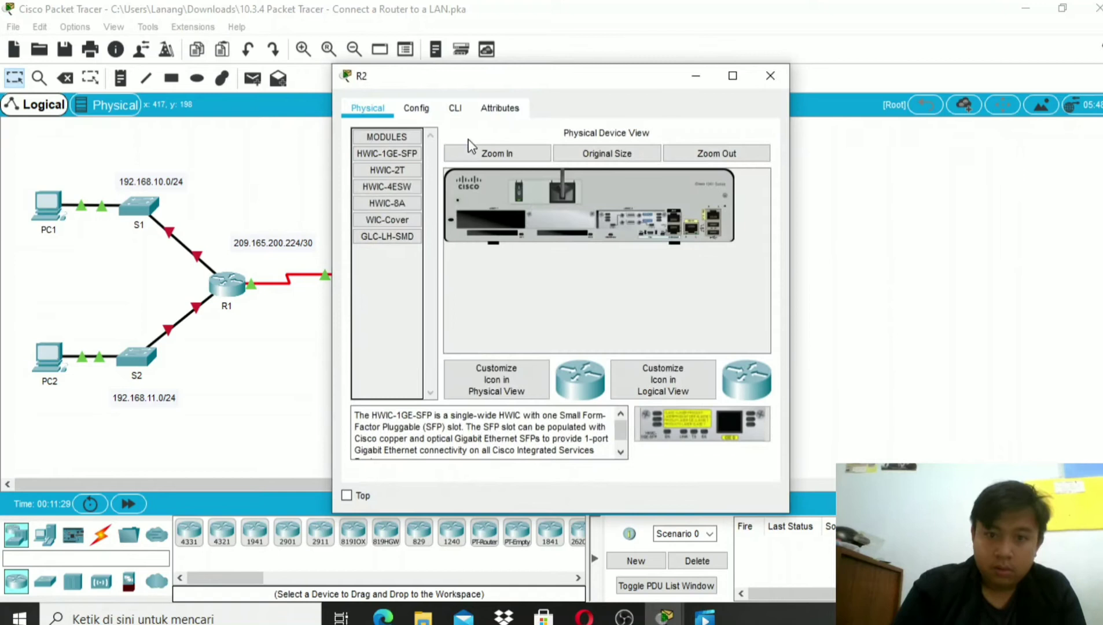
left_click(455, 108)
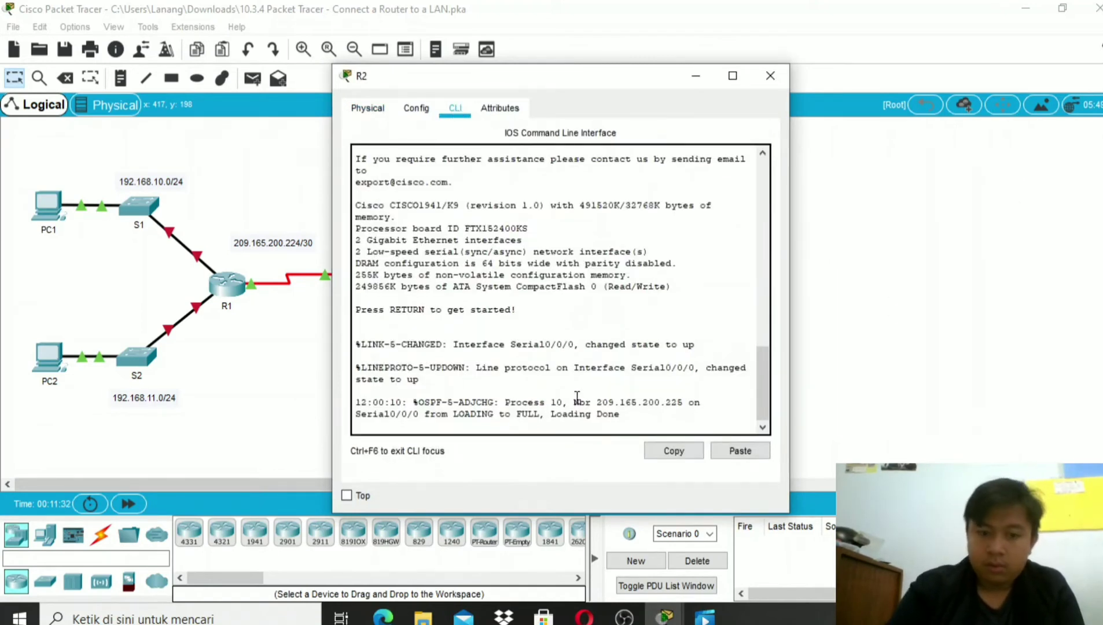
left_click(631, 422)
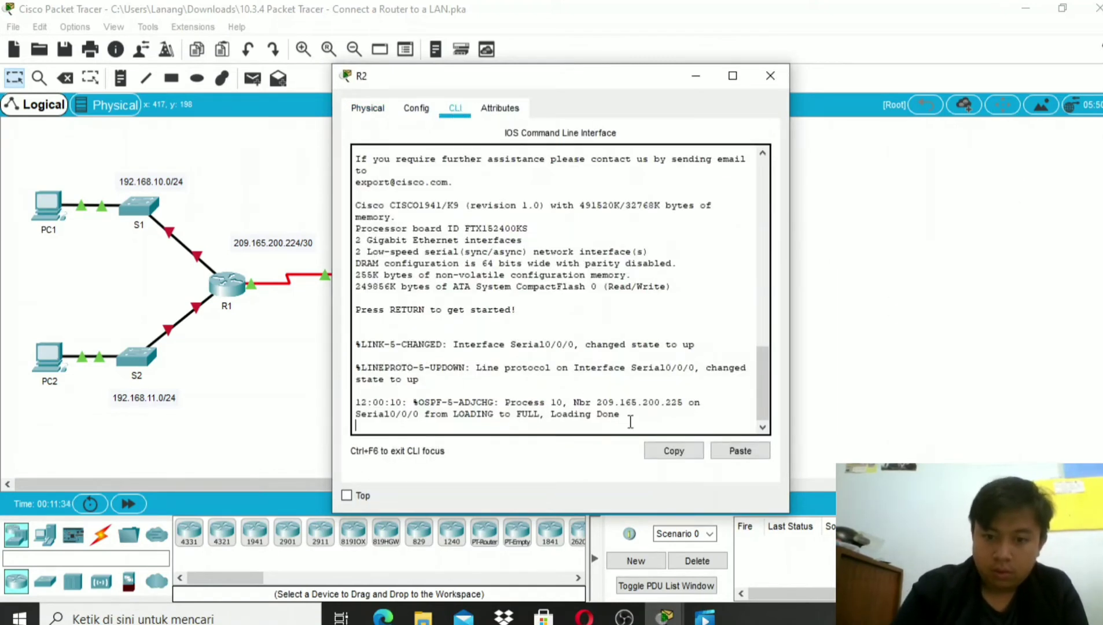
key("Return")
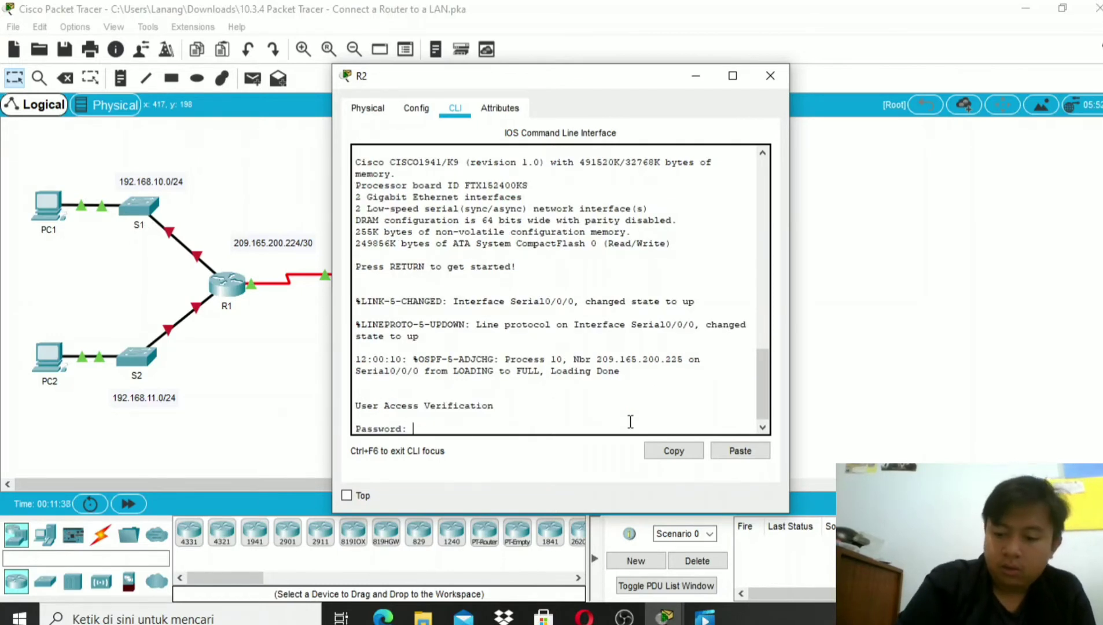
Step: Log in to R2 with the user access password and enter privileged EXEC mode using enable and the enable password
key("Return")
type("en")
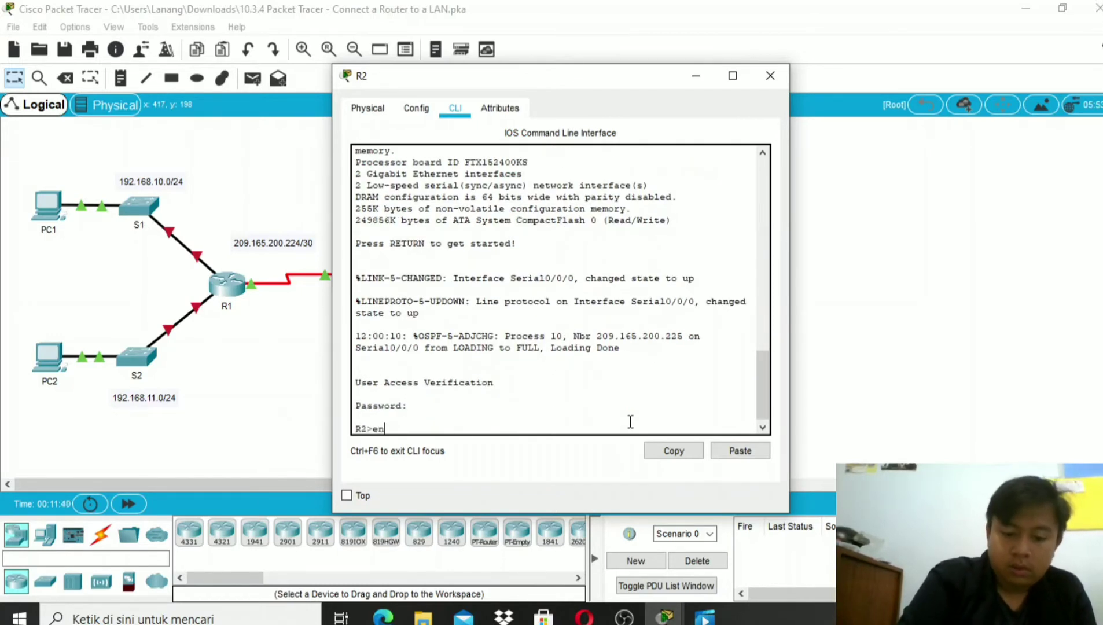
type("able")
key("Return")
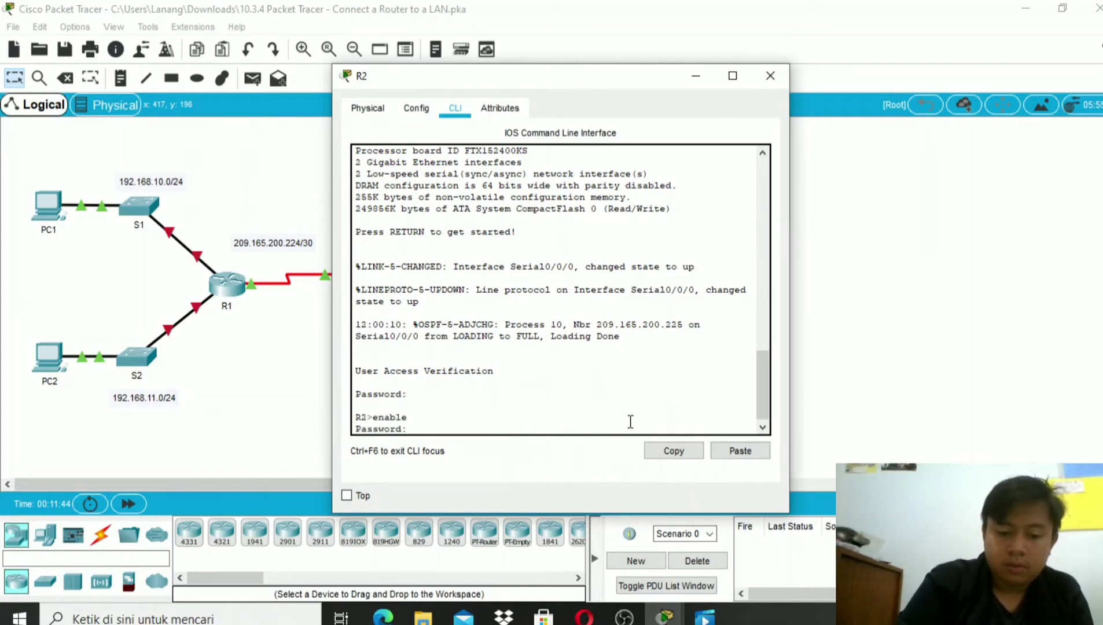
key("Return")
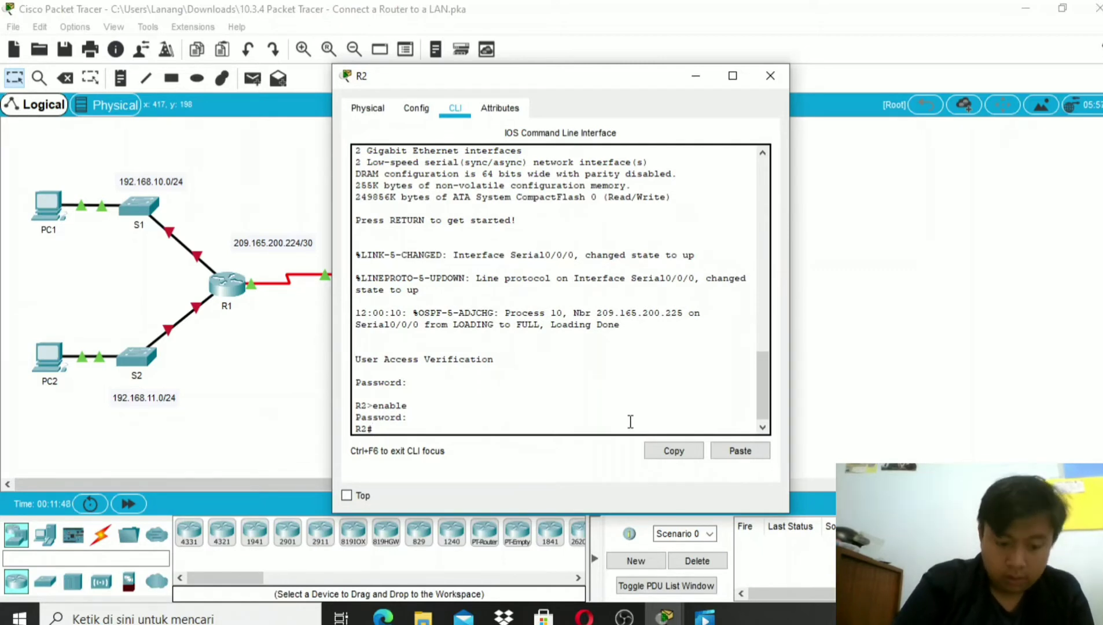
Step: Run show ip interface brief on R2 to display its interface summary table
type("show ")
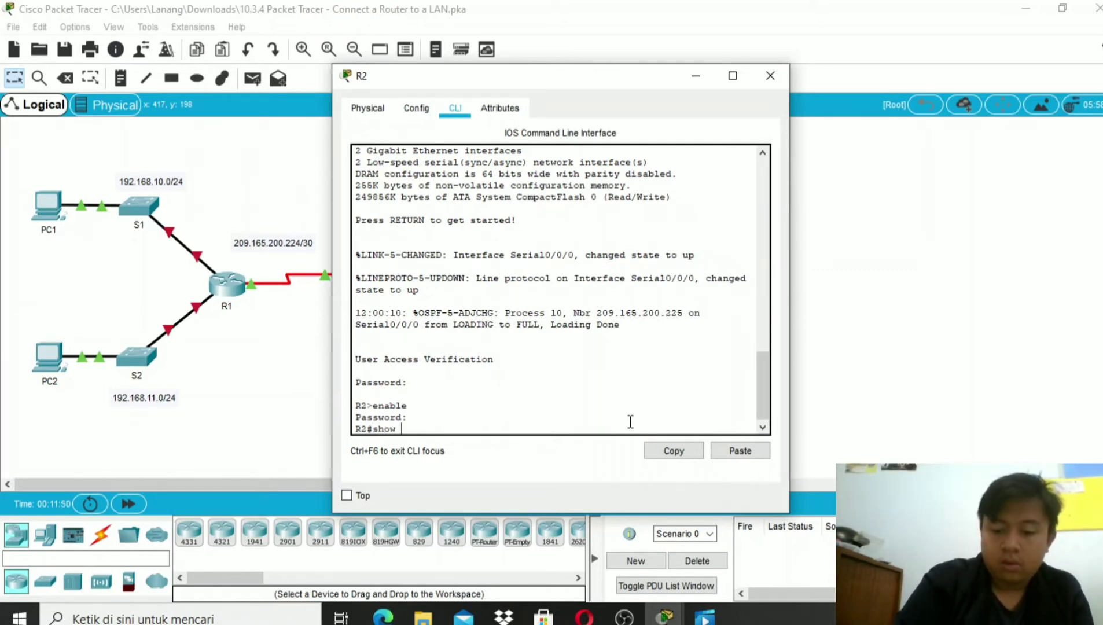
type("ip in")
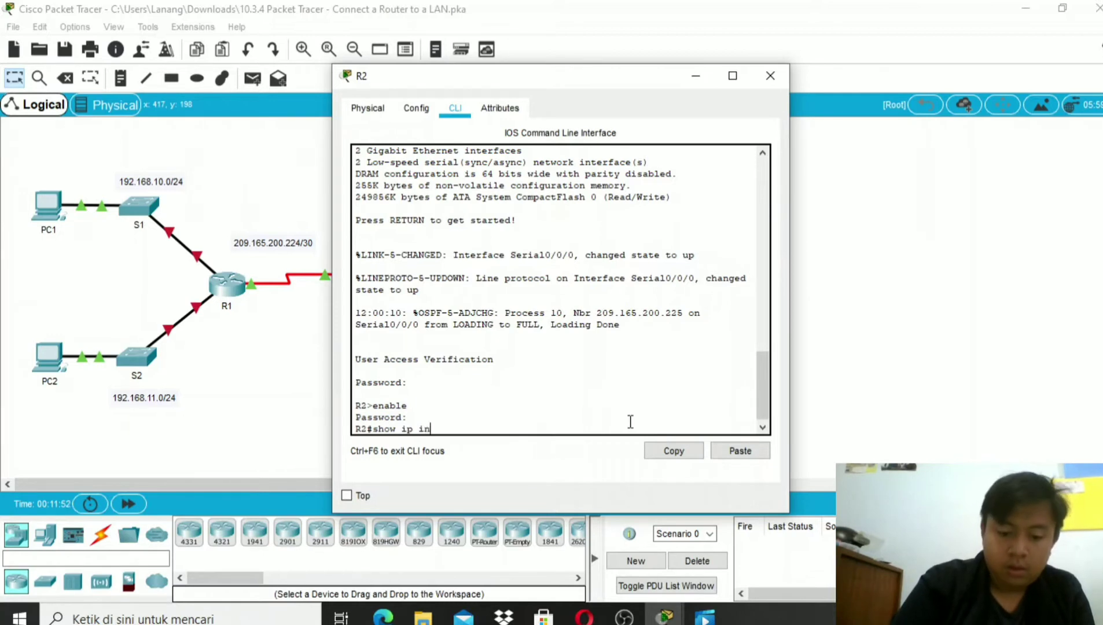
type("terface")
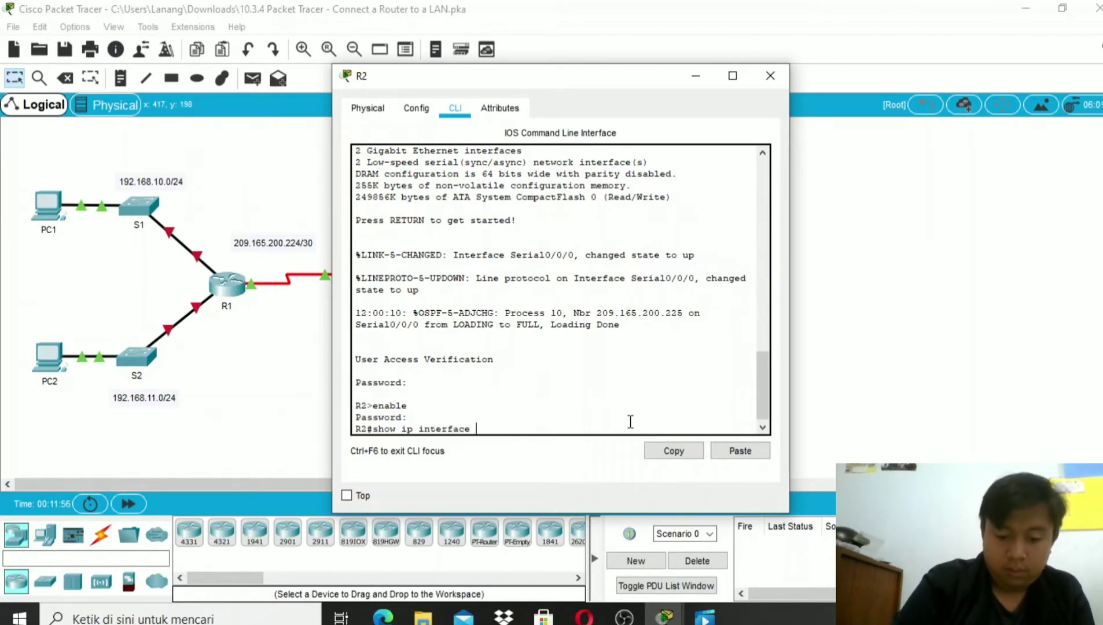
type(" brief")
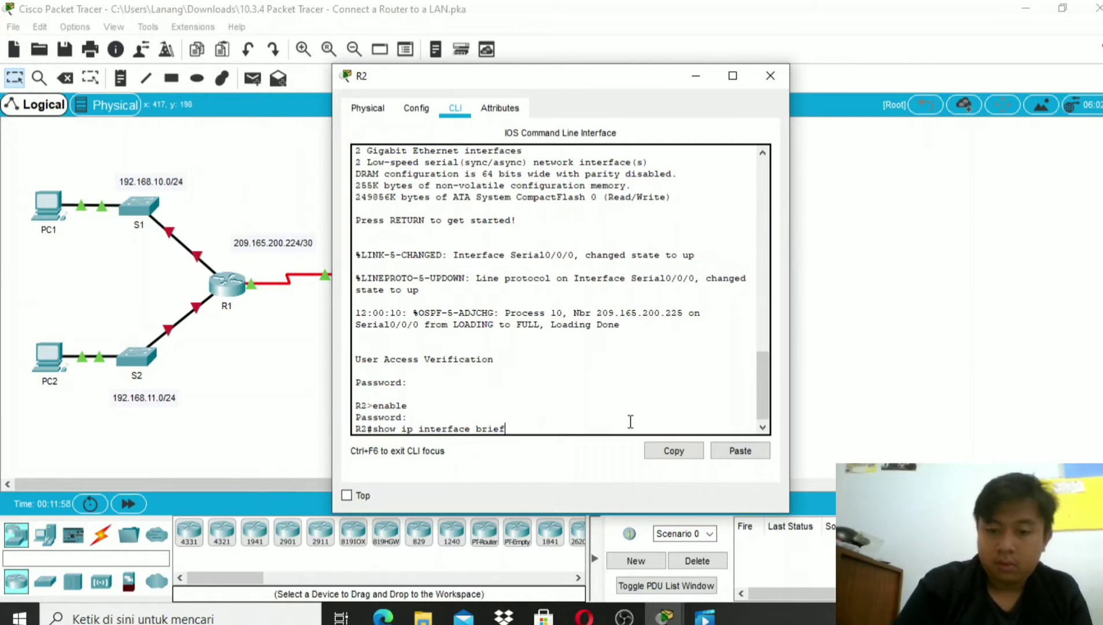
key("Return")
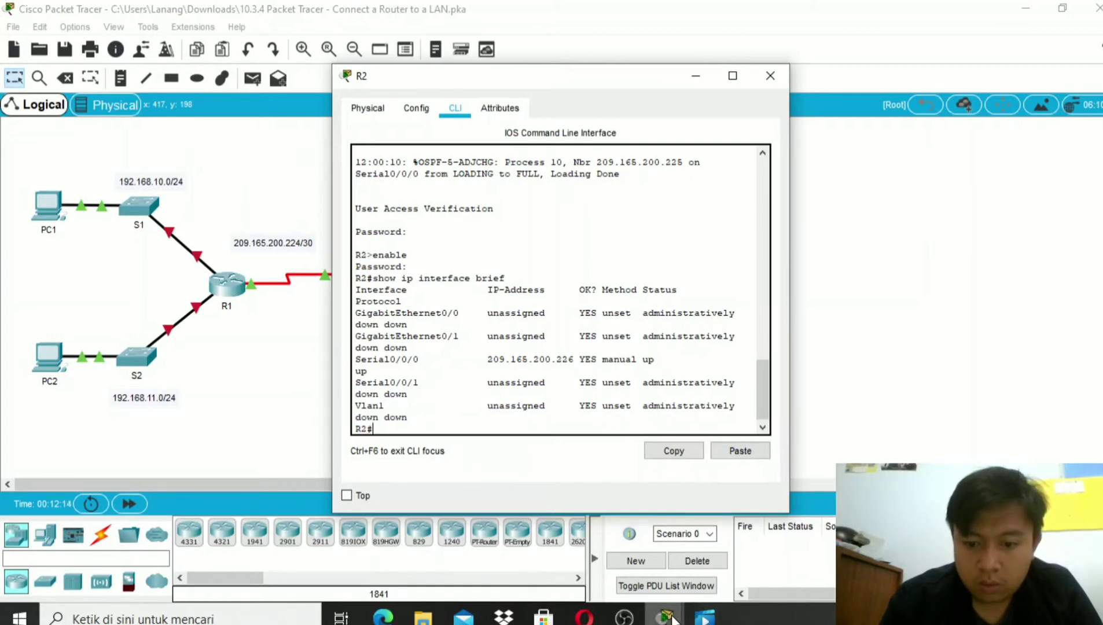
Step: Compare the serial interface rows in R1's summary table with those in R2's, highlighting them in each router's output
mouse_move(671, 618)
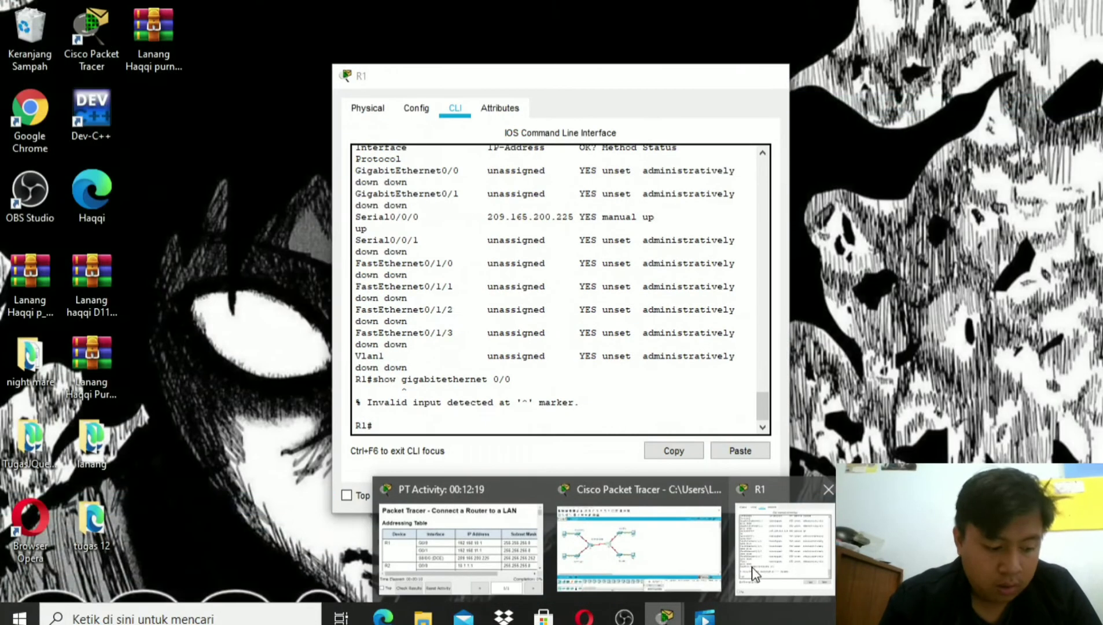
left_click(768, 561)
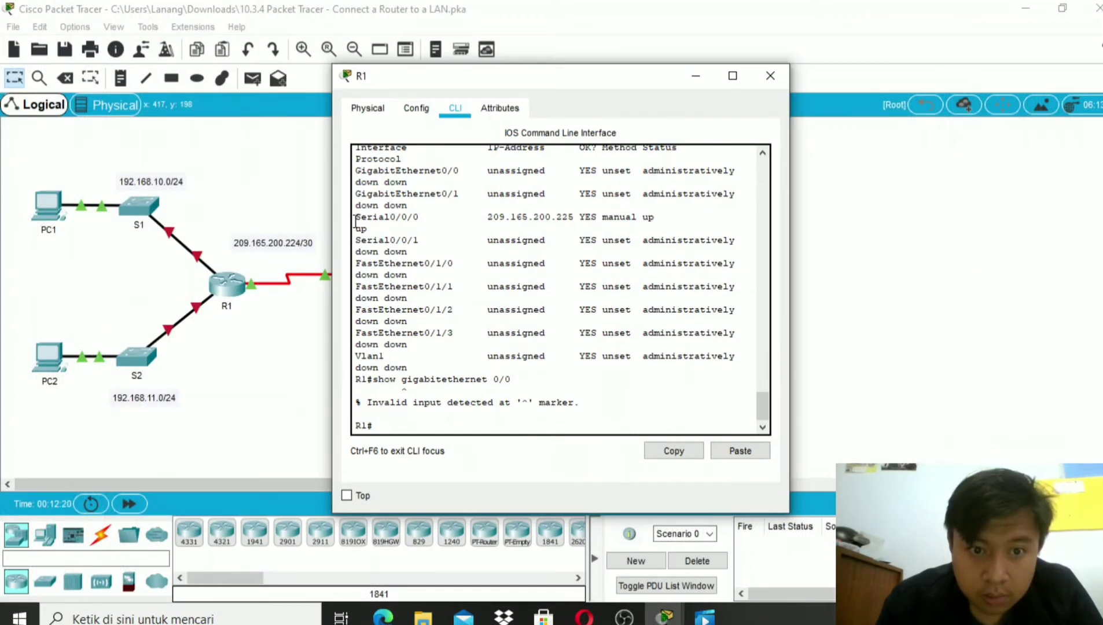
left_click_drag(354, 217, 424, 254)
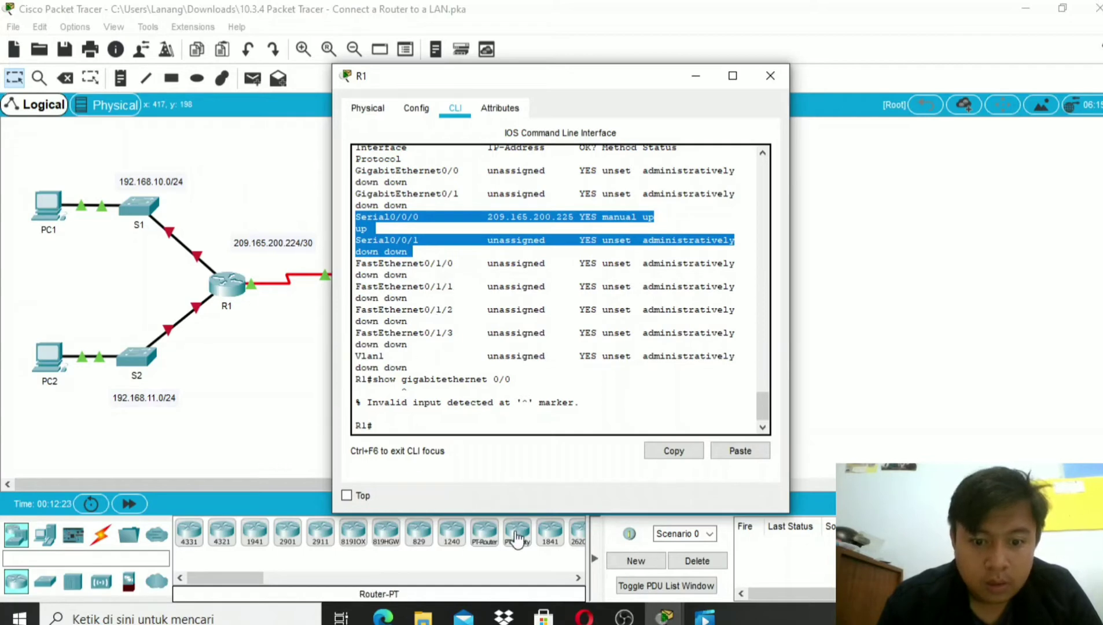
mouse_move(664, 619)
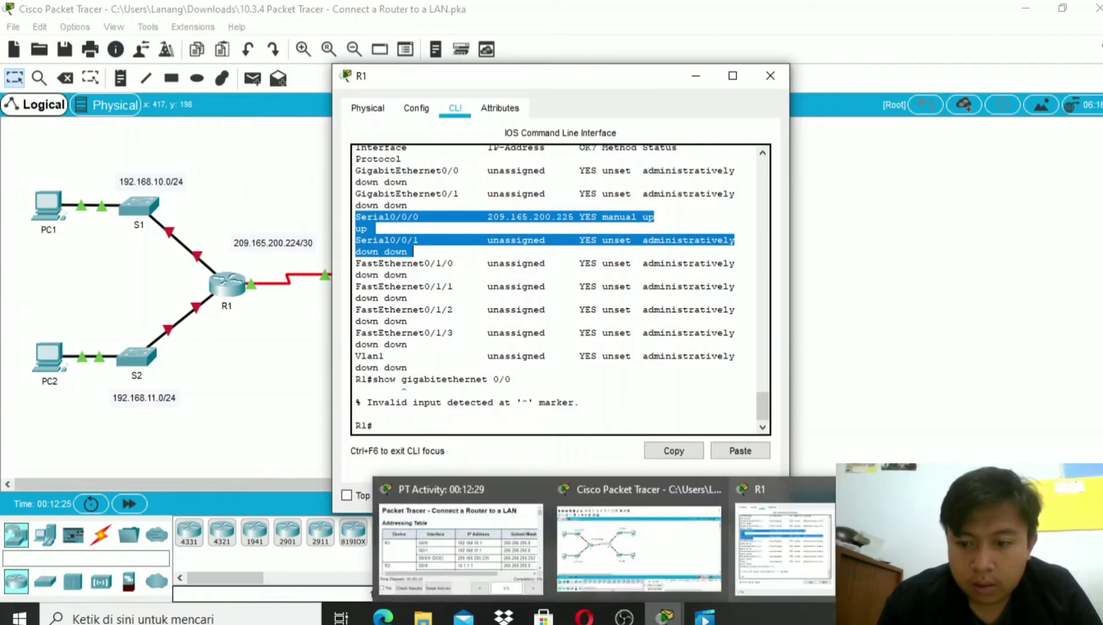
left_click(788, 494)
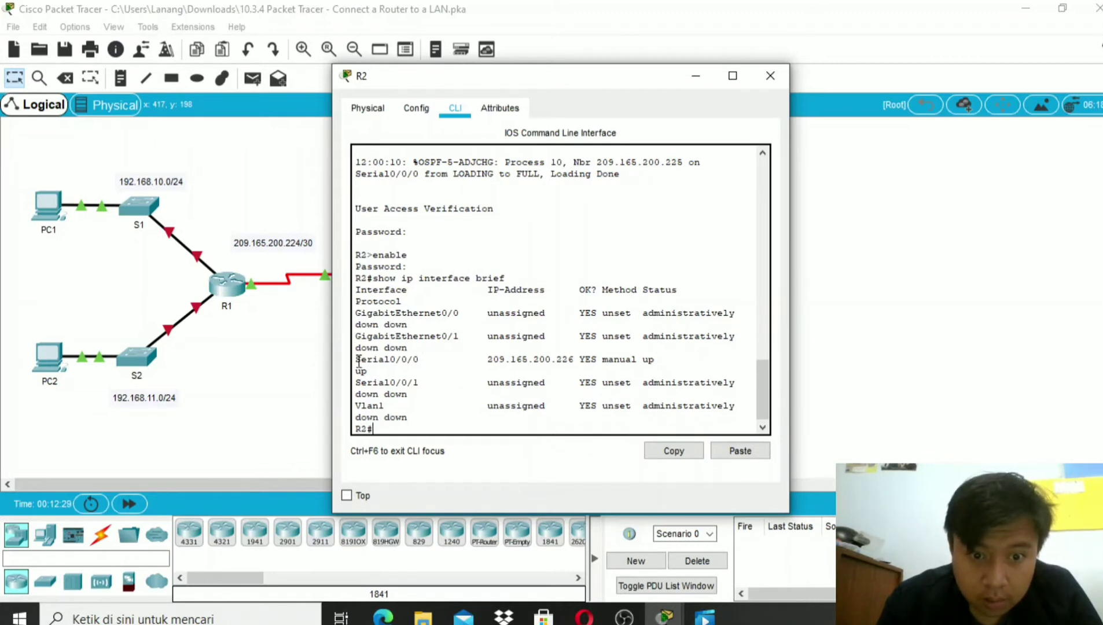
left_click_drag(356, 360, 429, 381)
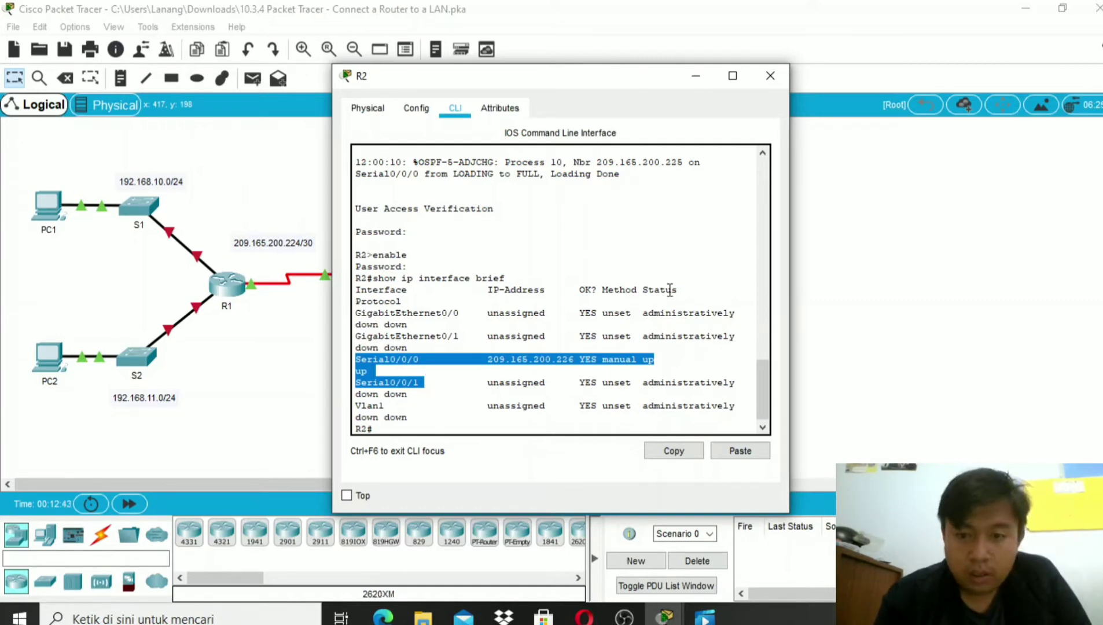
Step: Compare the Ethernet interfaces of both routers, highlighting R1's GigabitEthernet and FastEthernet rows and R2's GigabitEthernet rows
left_click(695, 78)
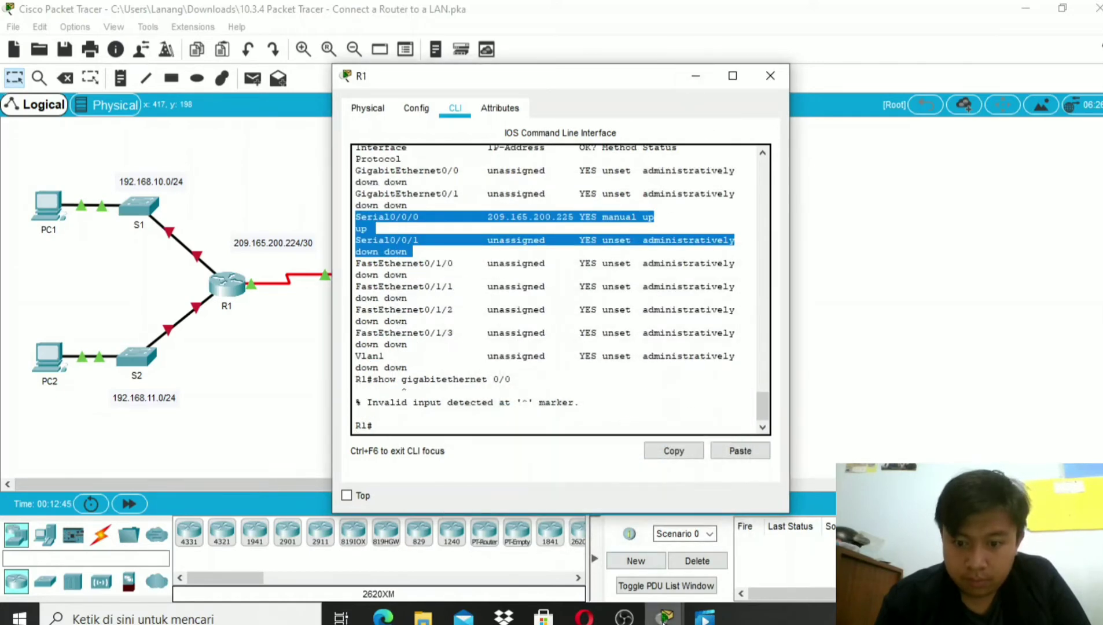
mouse_move(666, 617)
left_click(788, 548)
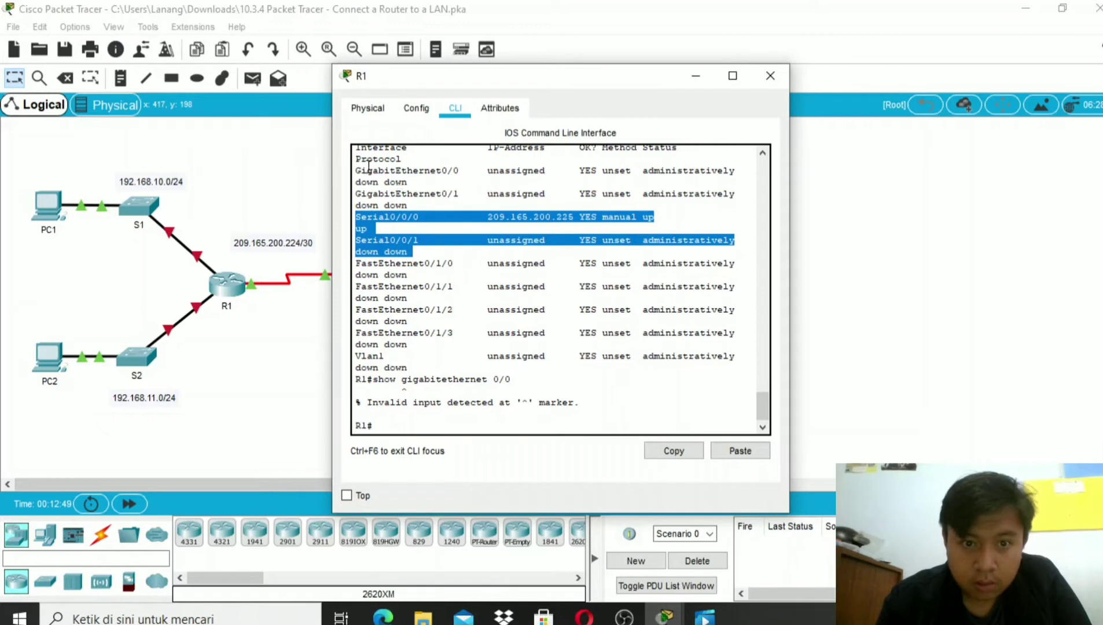
left_click_drag(356, 169, 422, 198)
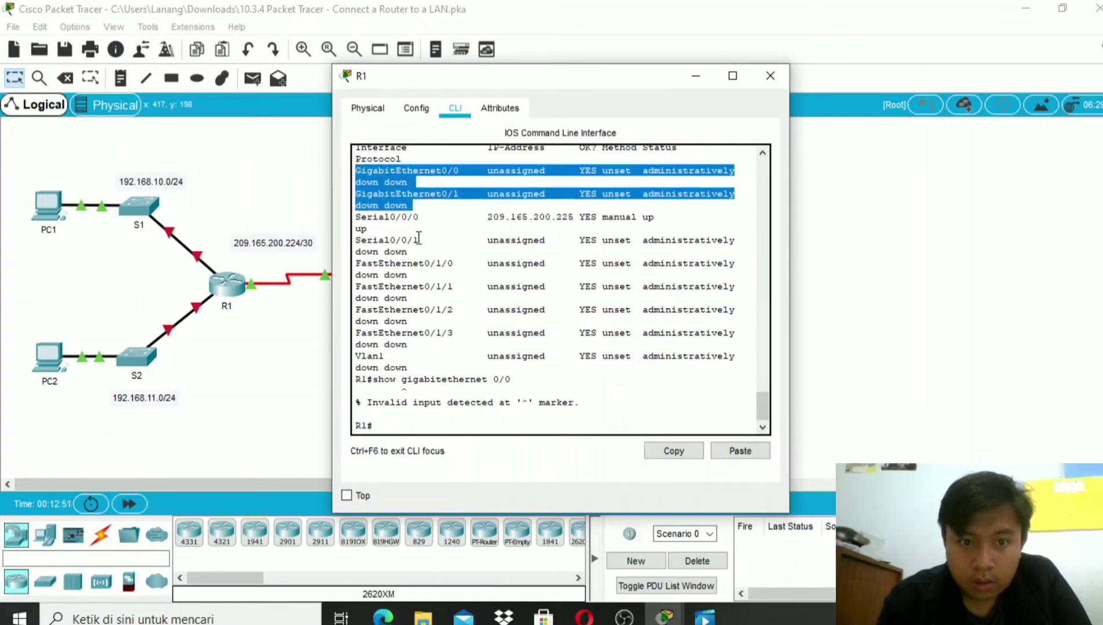
left_click_drag(357, 261, 436, 345)
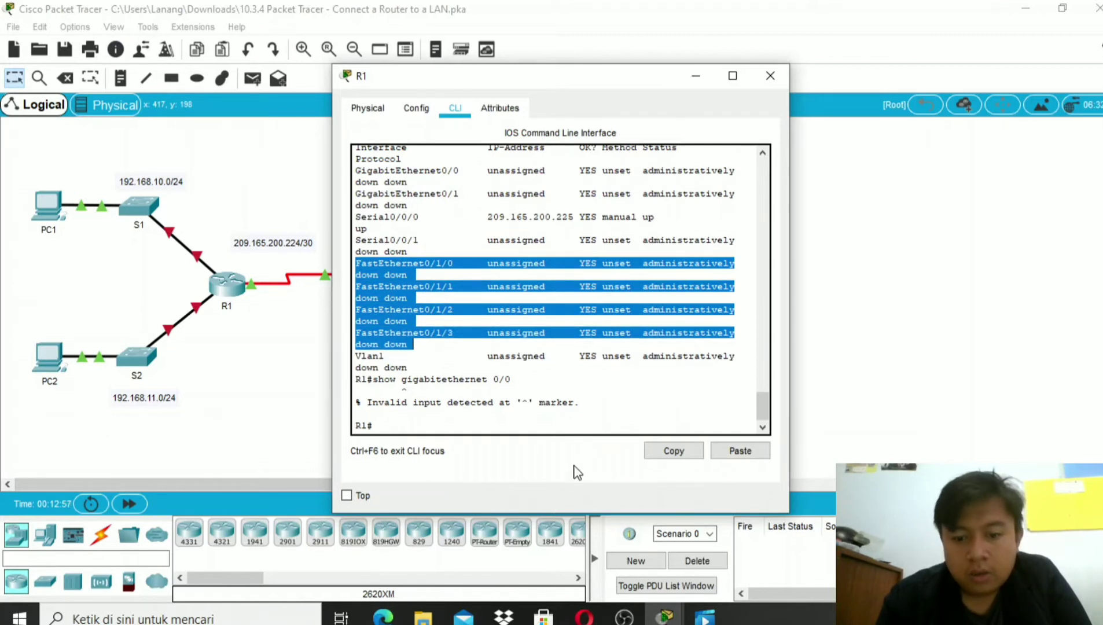
left_click(666, 617)
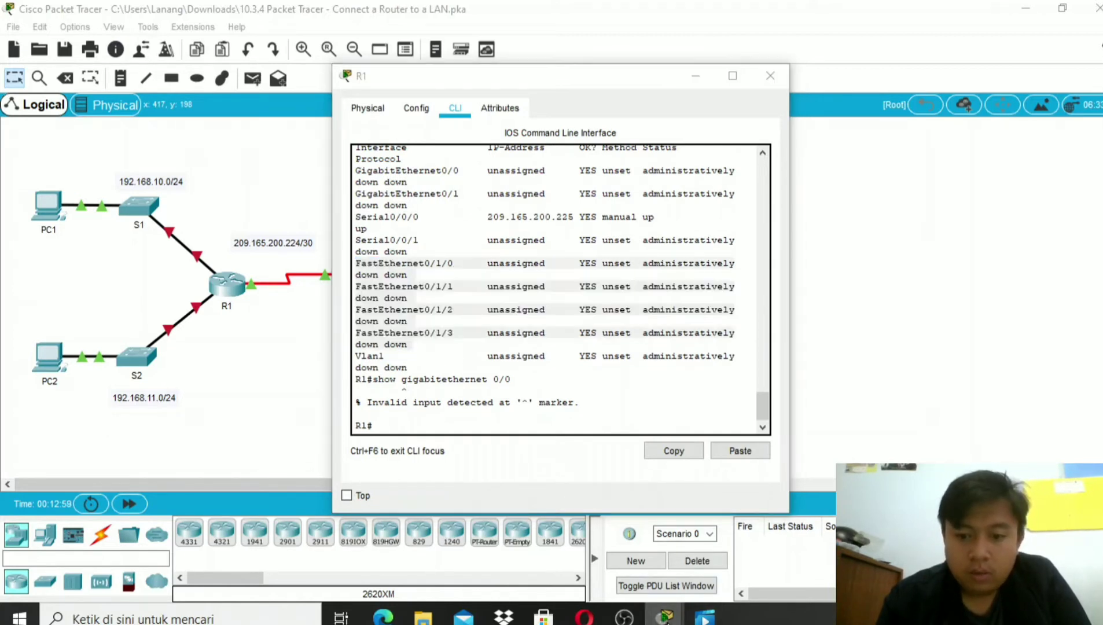
left_click(892, 550)
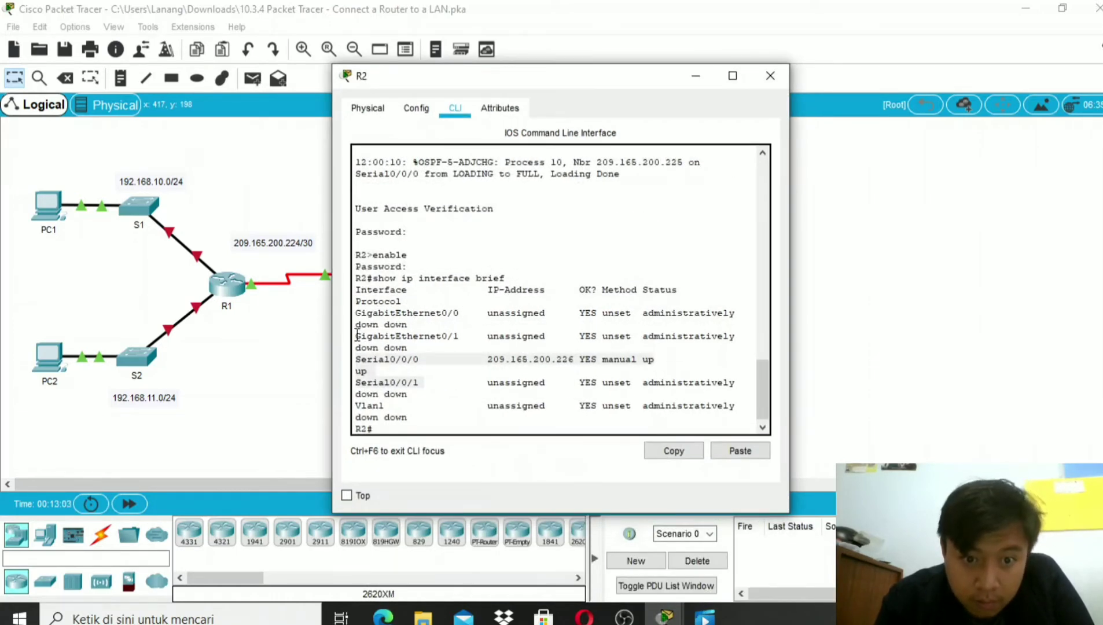
left_click_drag(355, 313, 415, 350)
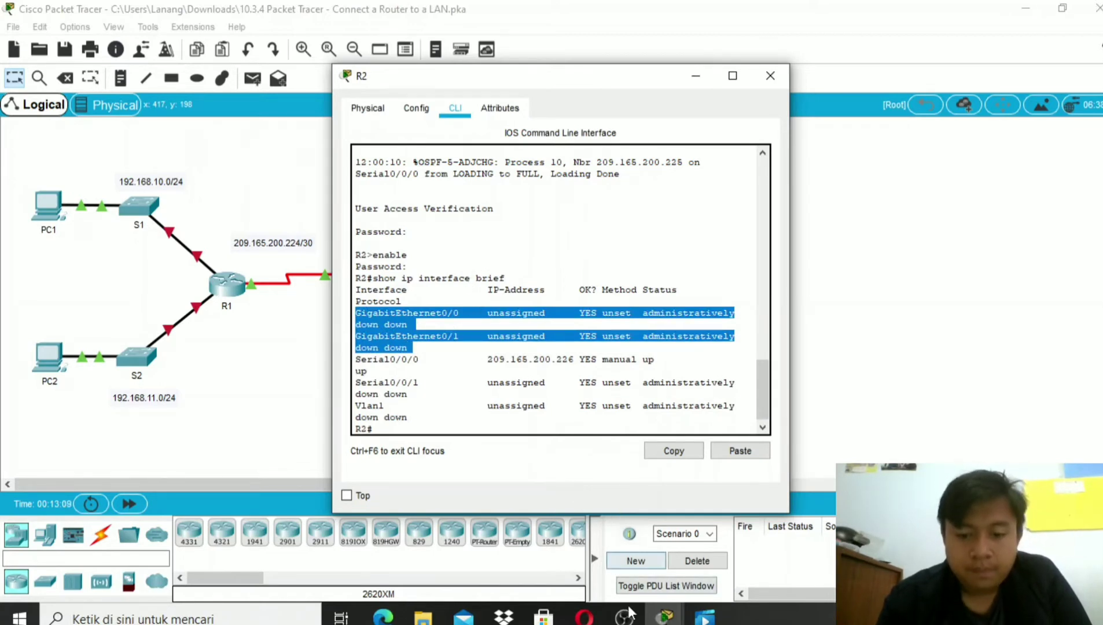
left_click(639, 618)
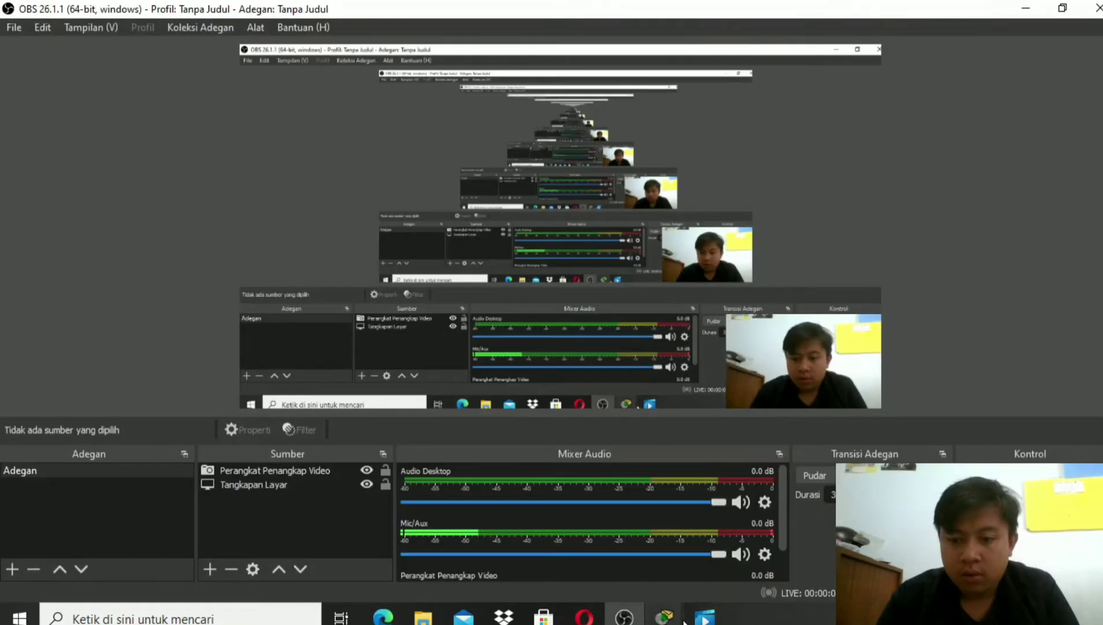
left_click(703, 563)
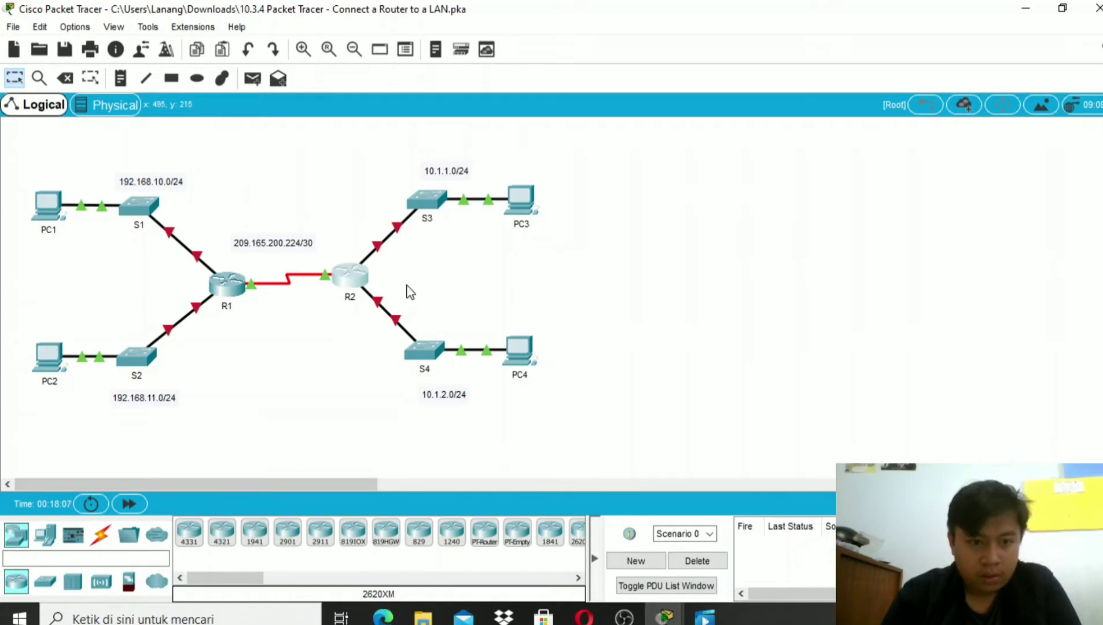
Step: Open R1's command line, log in with the user access password, and enter privileged EXEC mode using enable and the enable password
left_click(243, 287)
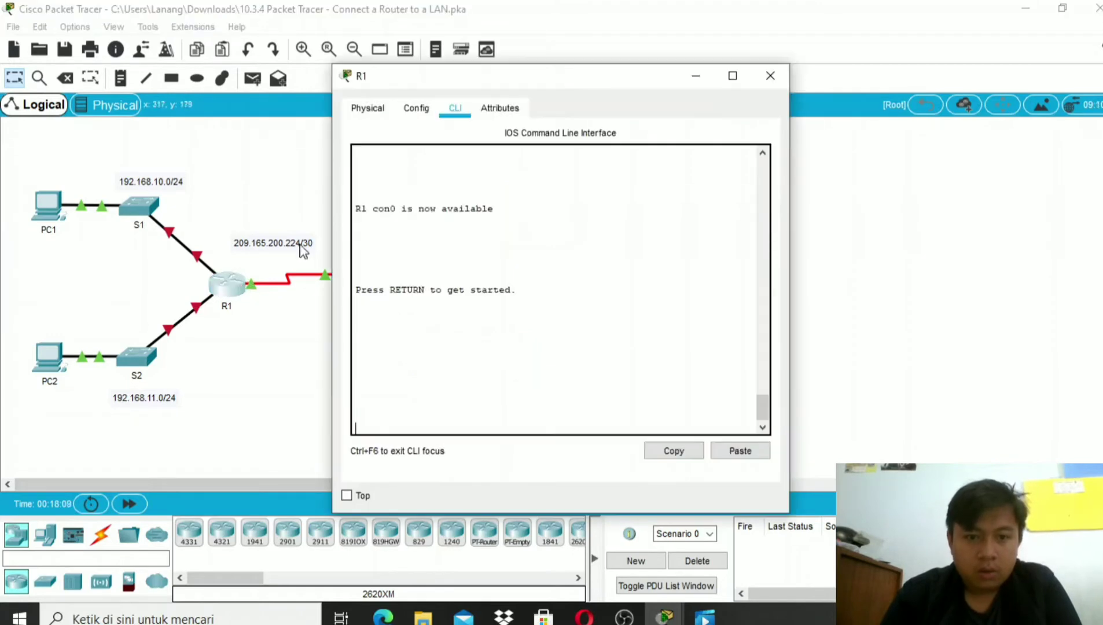
left_click(453, 344)
key("Return")
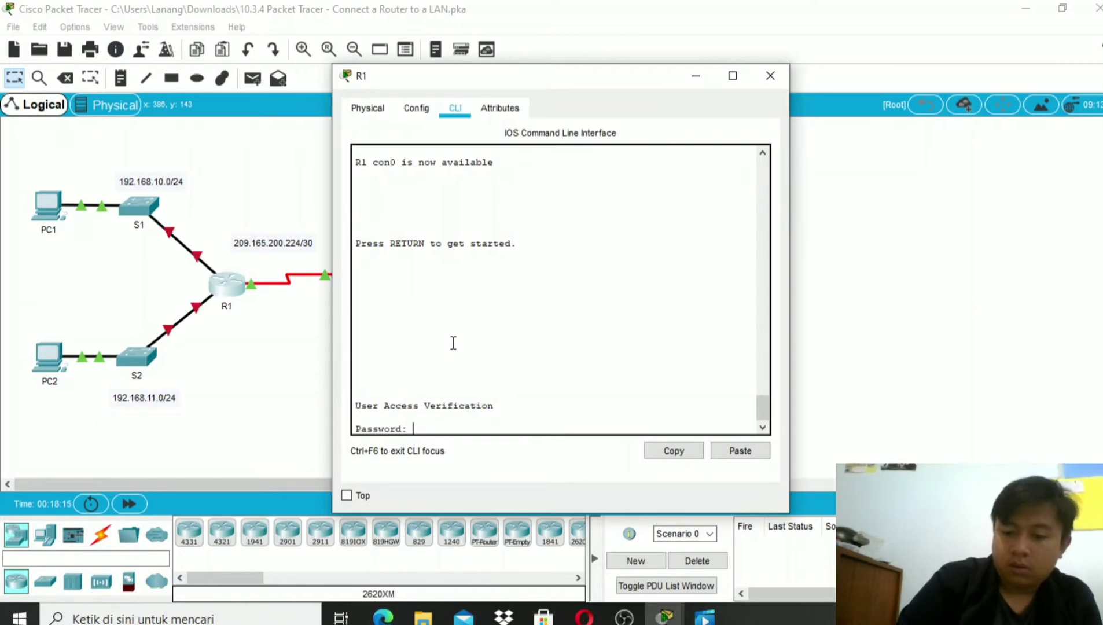
key("Return")
type("en")
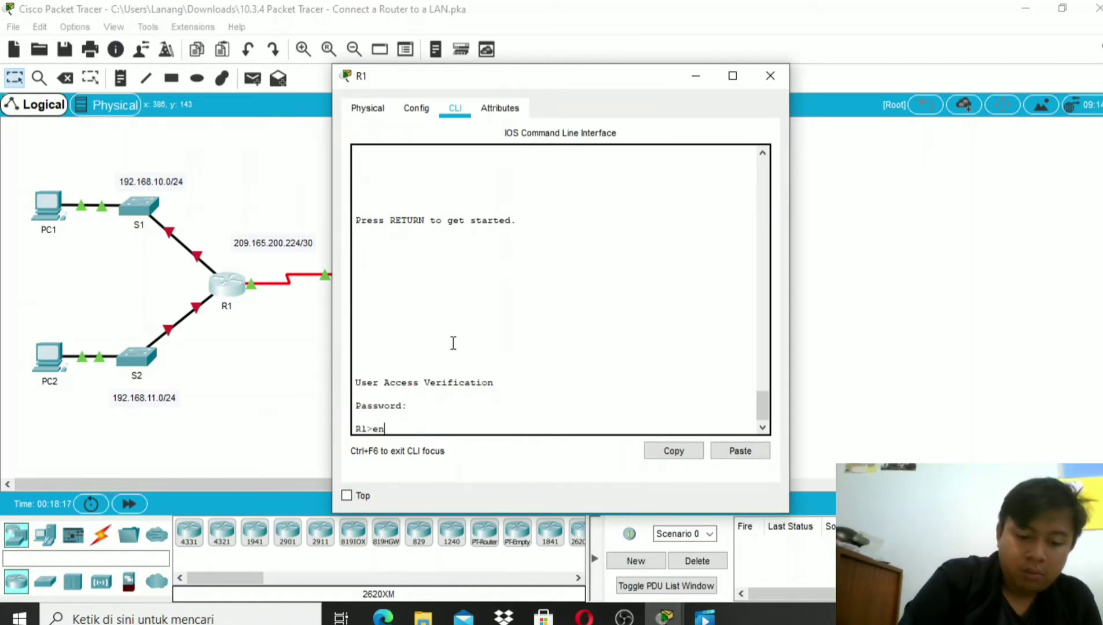
type("able")
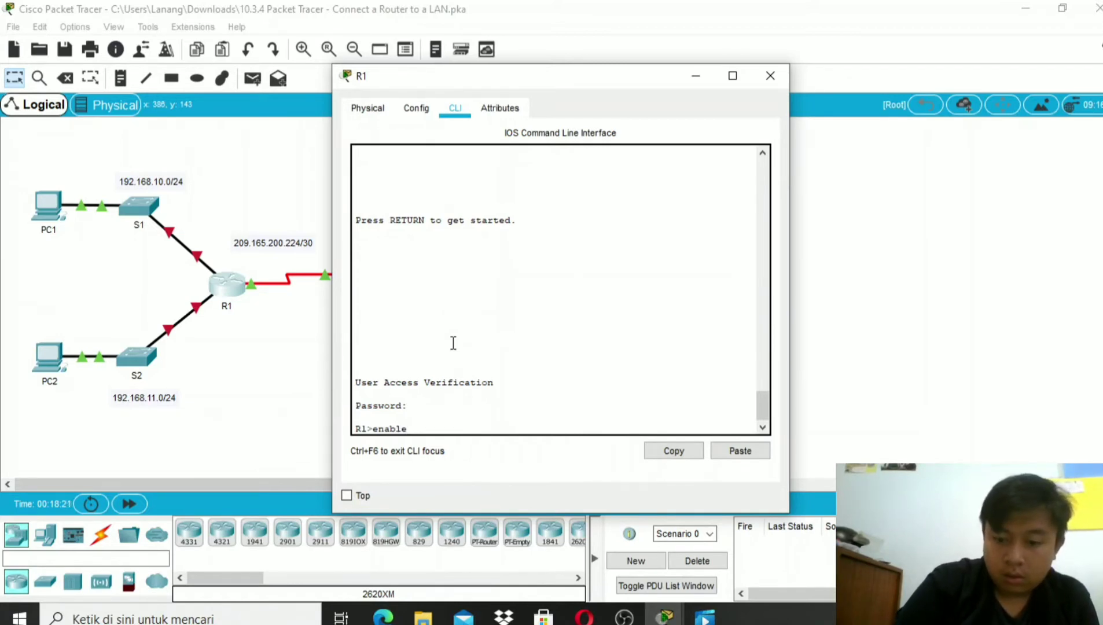
key("Return")
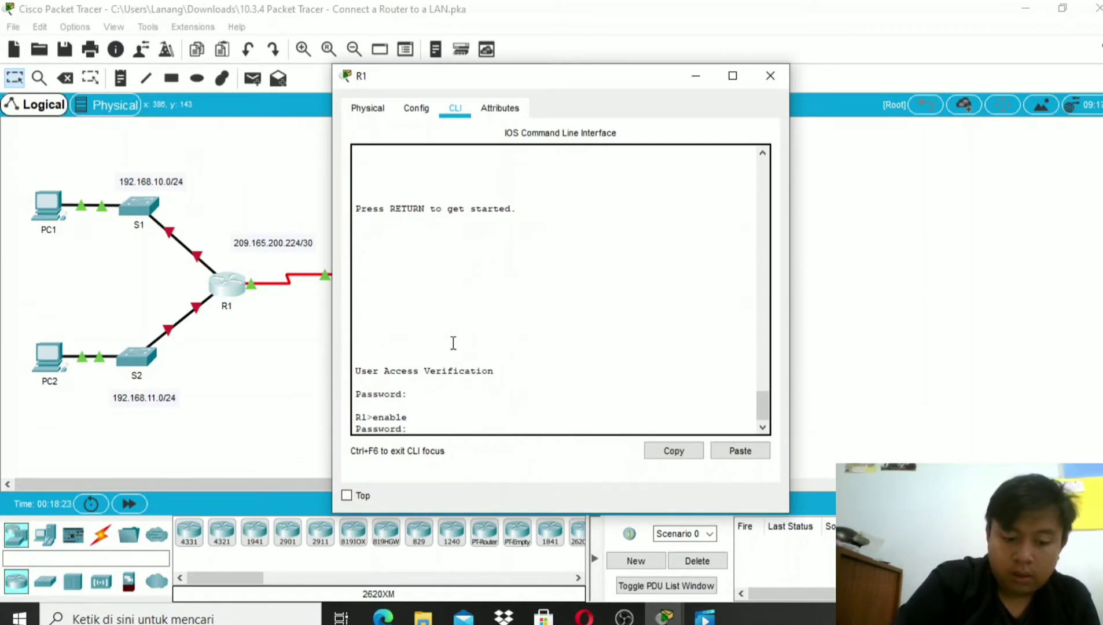
key("Return")
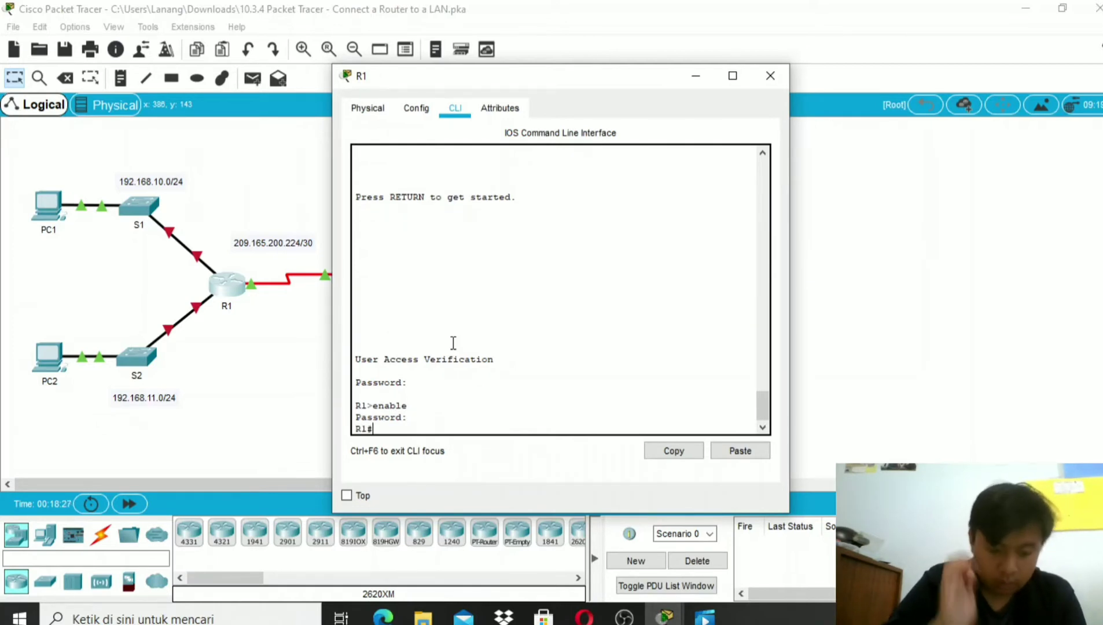
Step: Run show ip route on R1 and highlight the directly connected 209.165.200.224/30 route in the routing table
type("show")
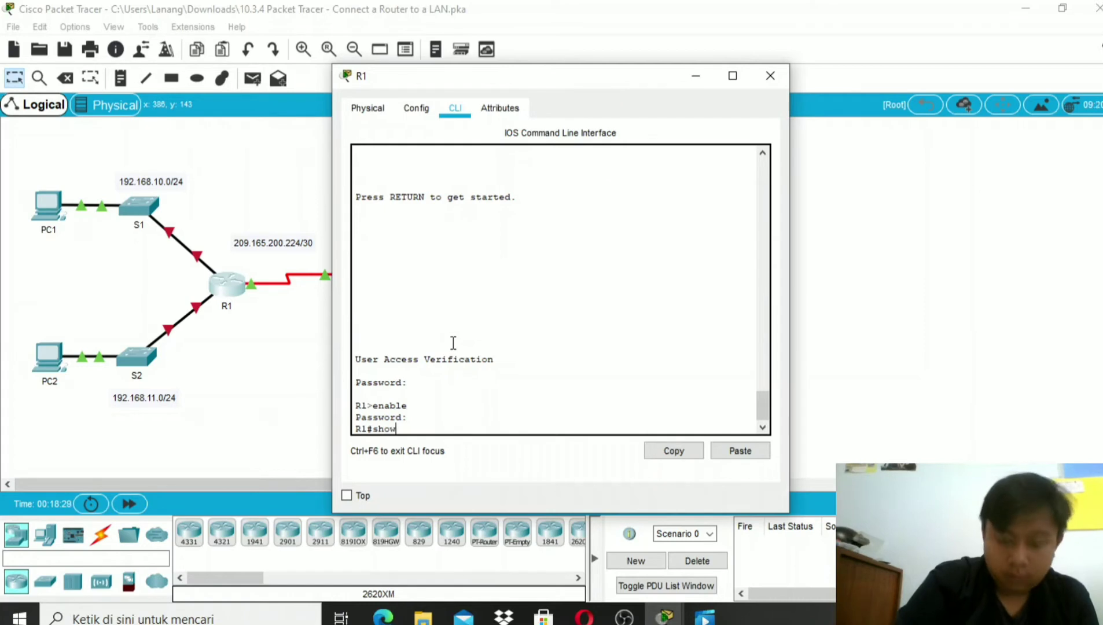
type(" ip")
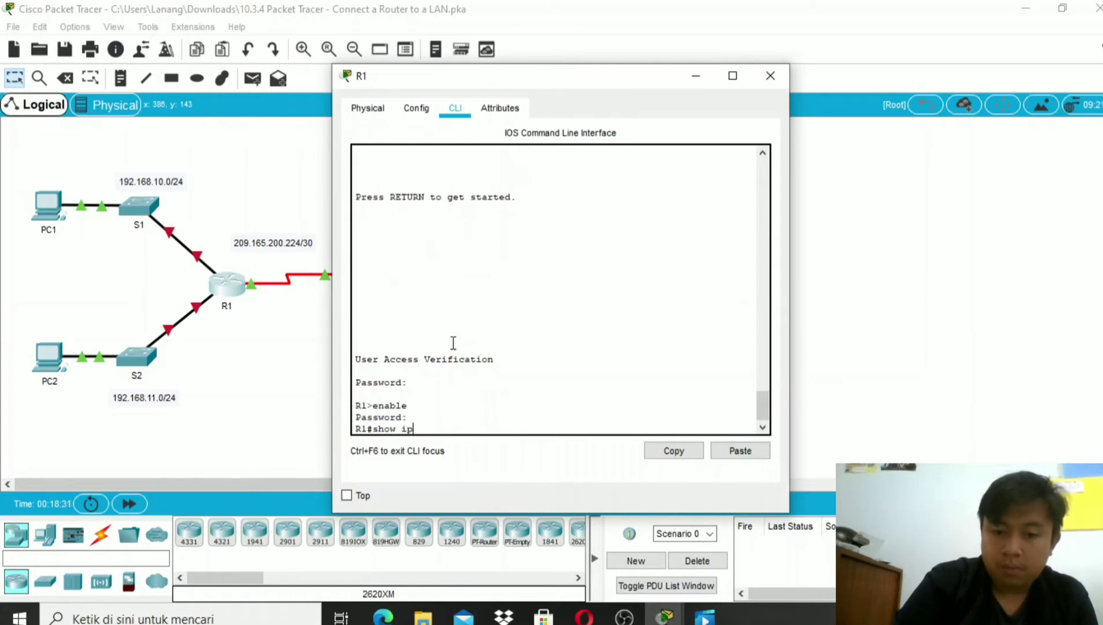
type(" route")
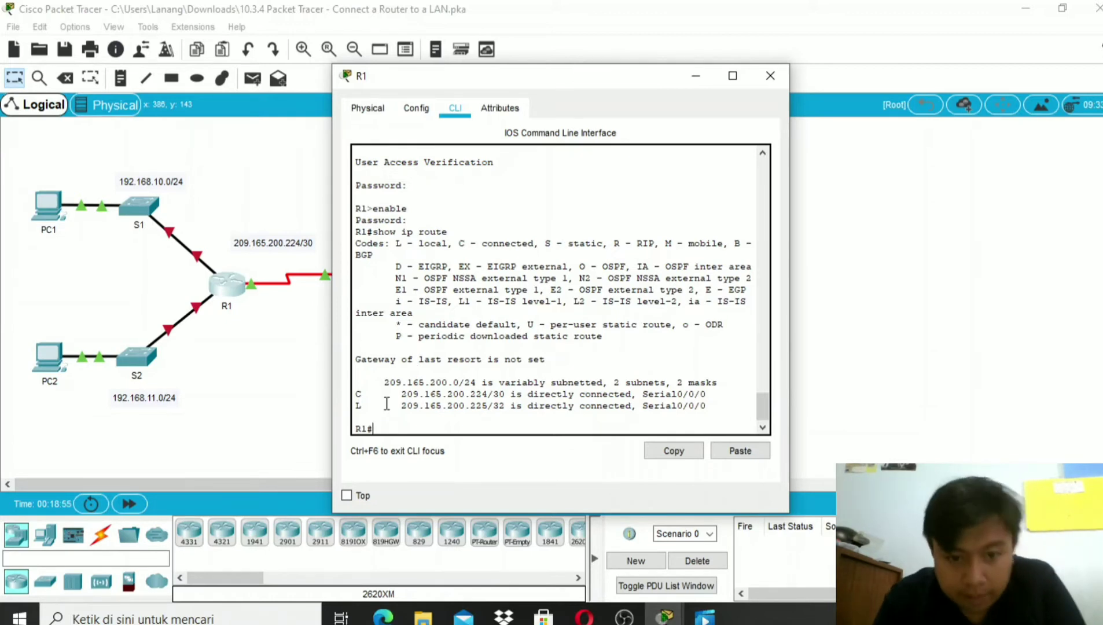
left_click_drag(389, 394, 522, 396)
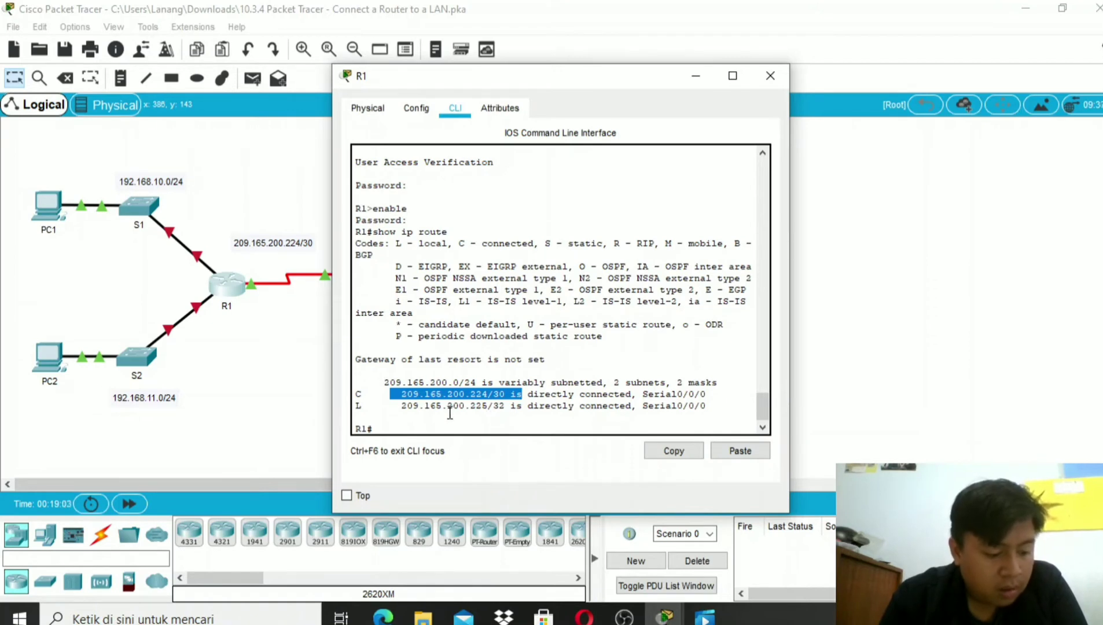
left_click(393, 413)
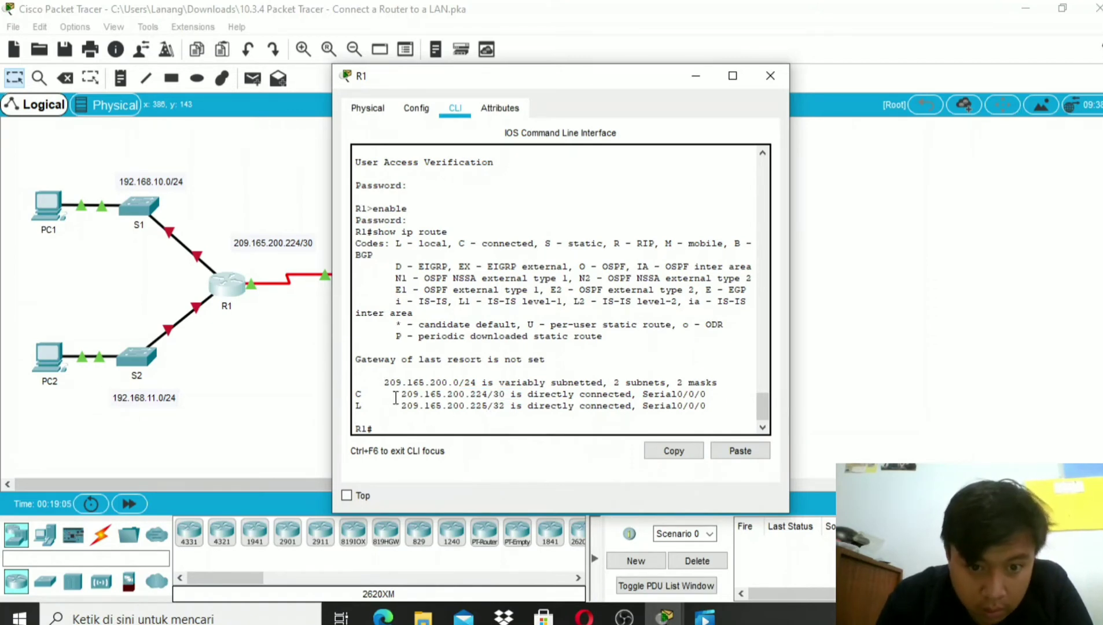
left_click_drag(393, 398, 519, 401)
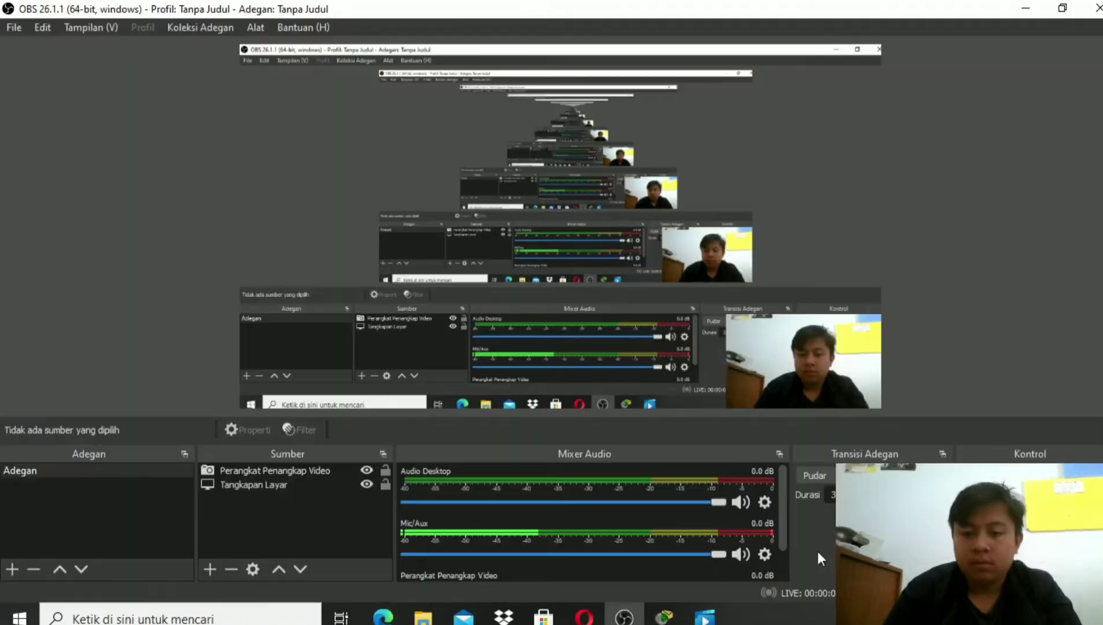
mouse_move(665, 617)
left_click(640, 550)
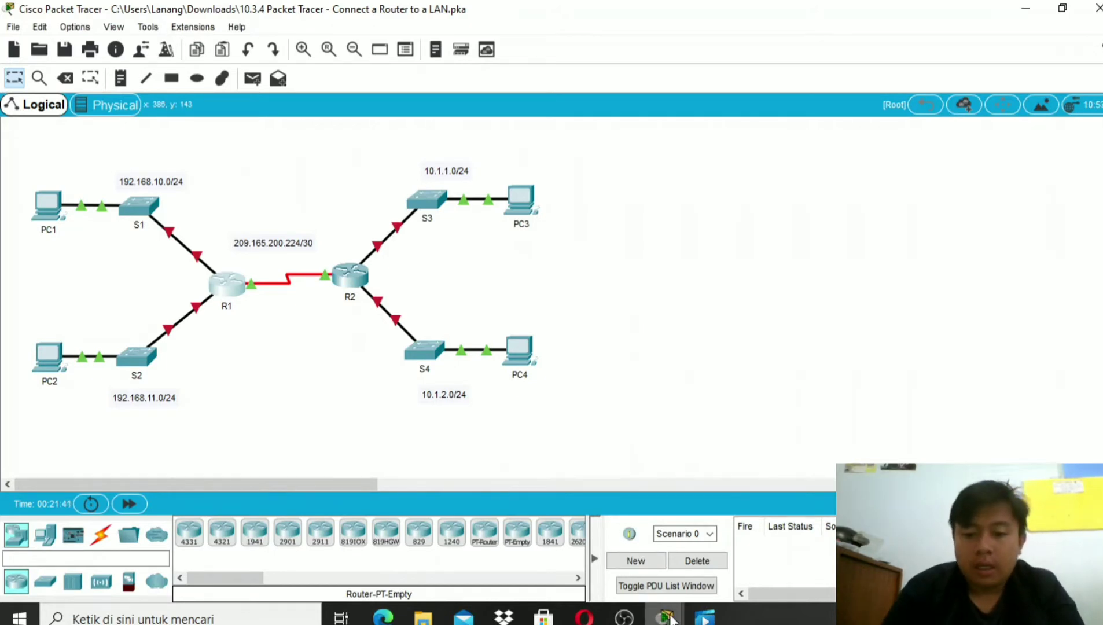
mouse_move(671, 620)
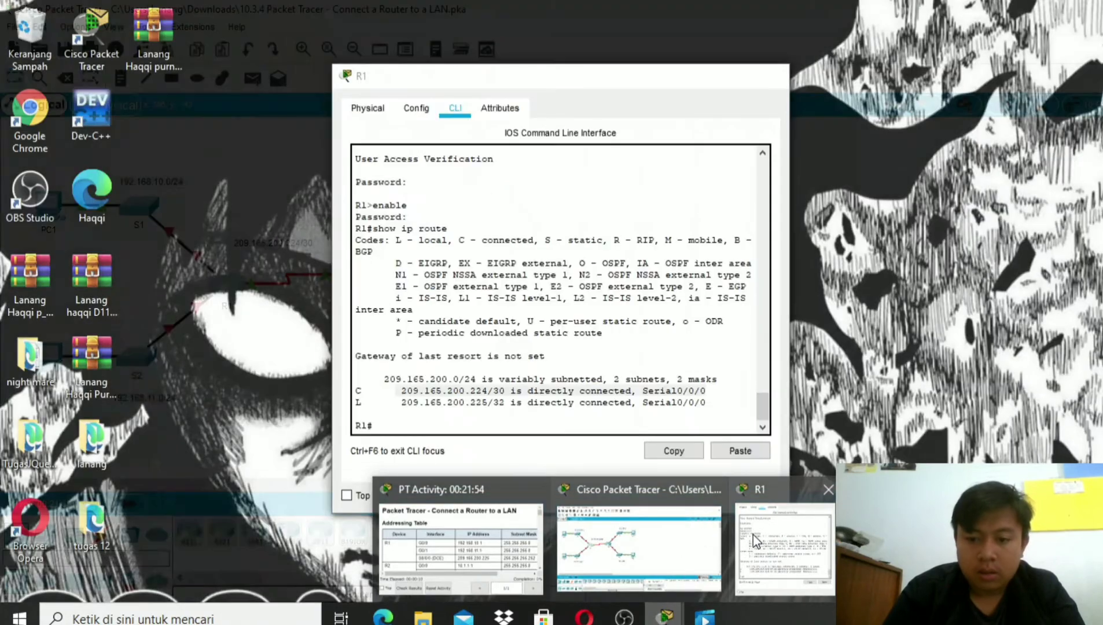
left_click(753, 535)
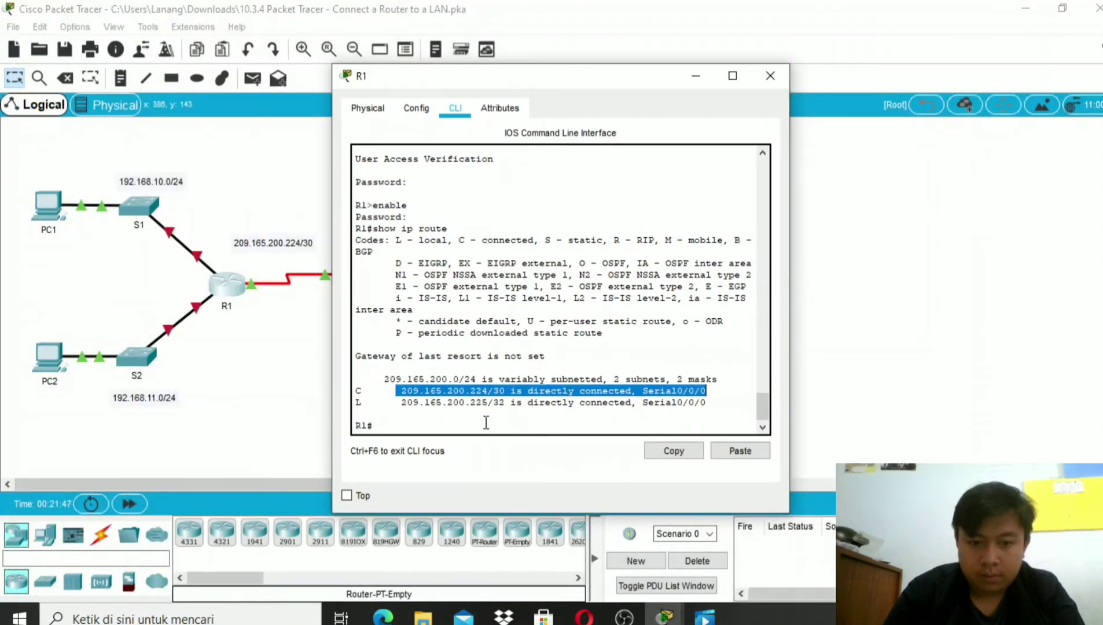
left_click(486, 422)
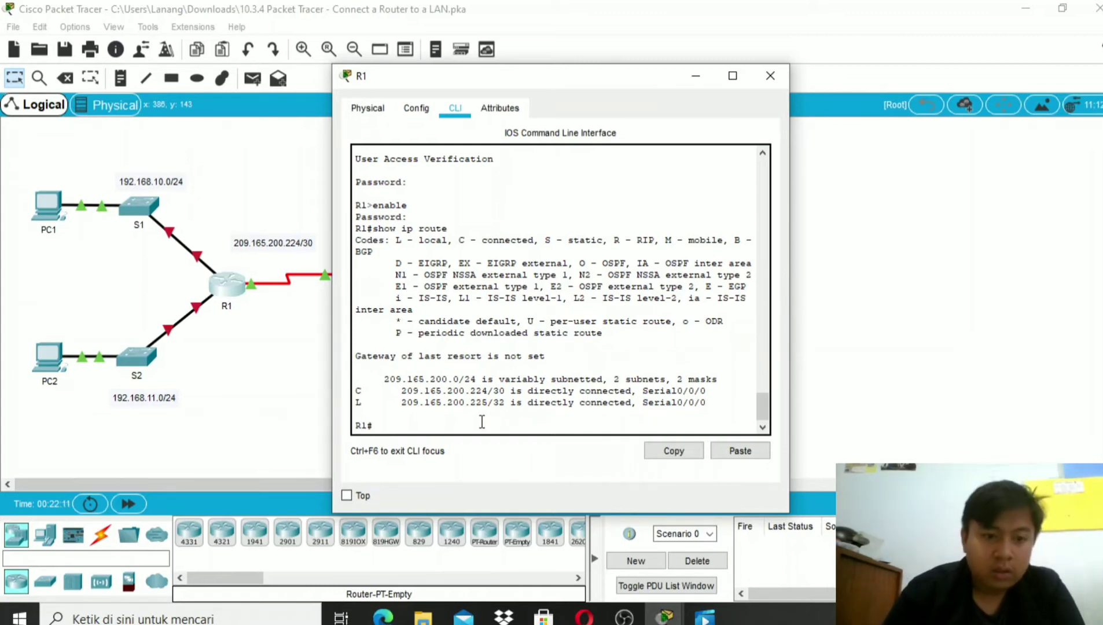
left_click(696, 76)
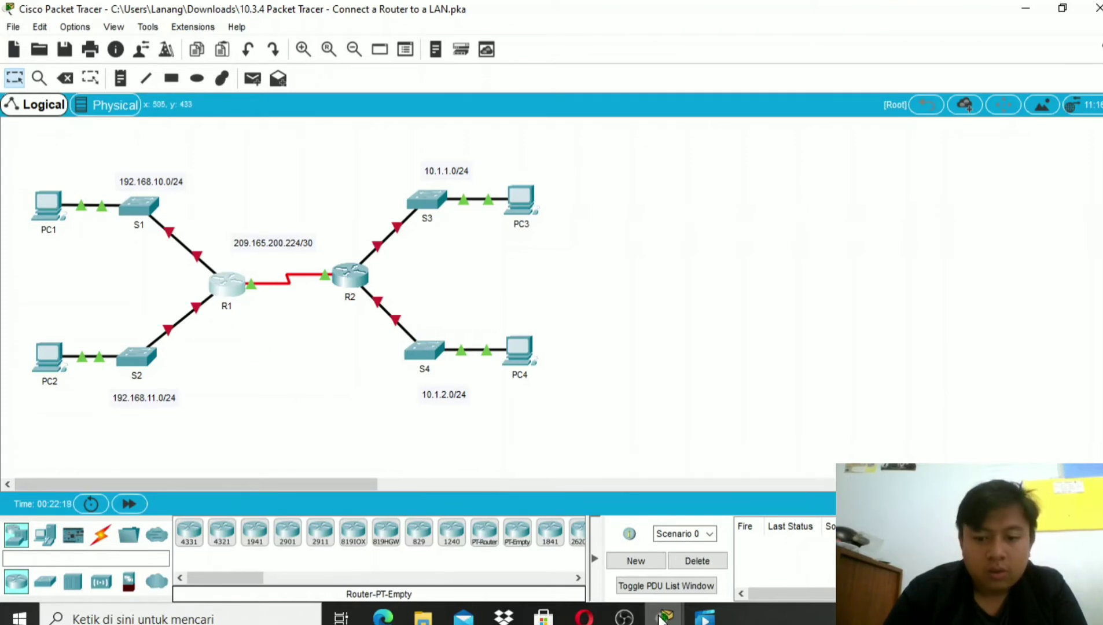
Step: Bring back R1's command line window and enter global configuration mode with config terminal
mouse_move(666, 618)
left_click(785, 550)
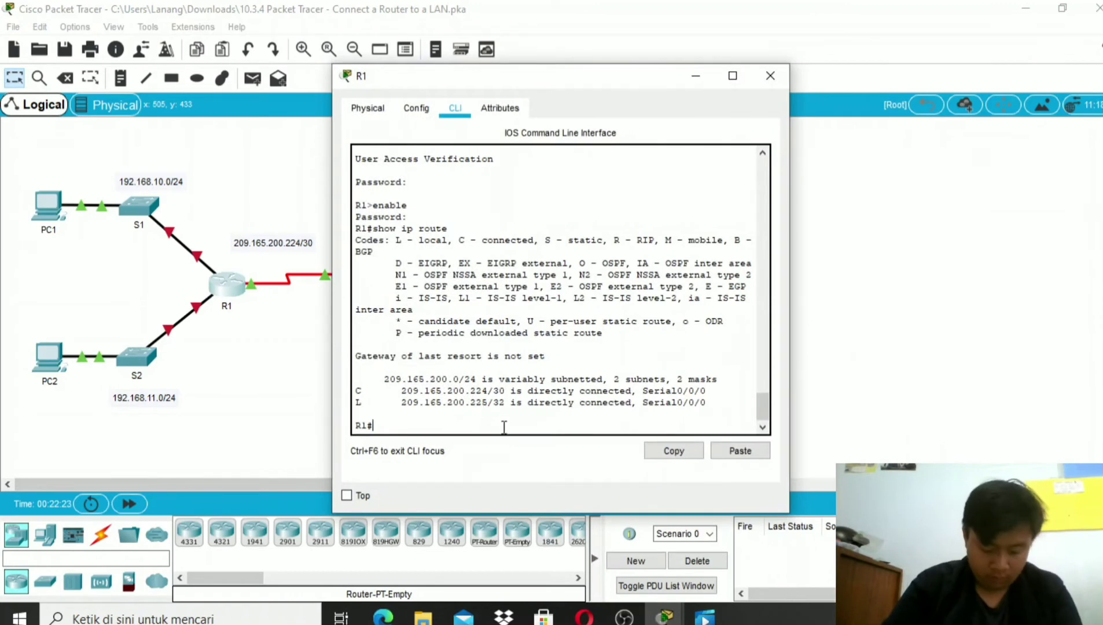
type("c")
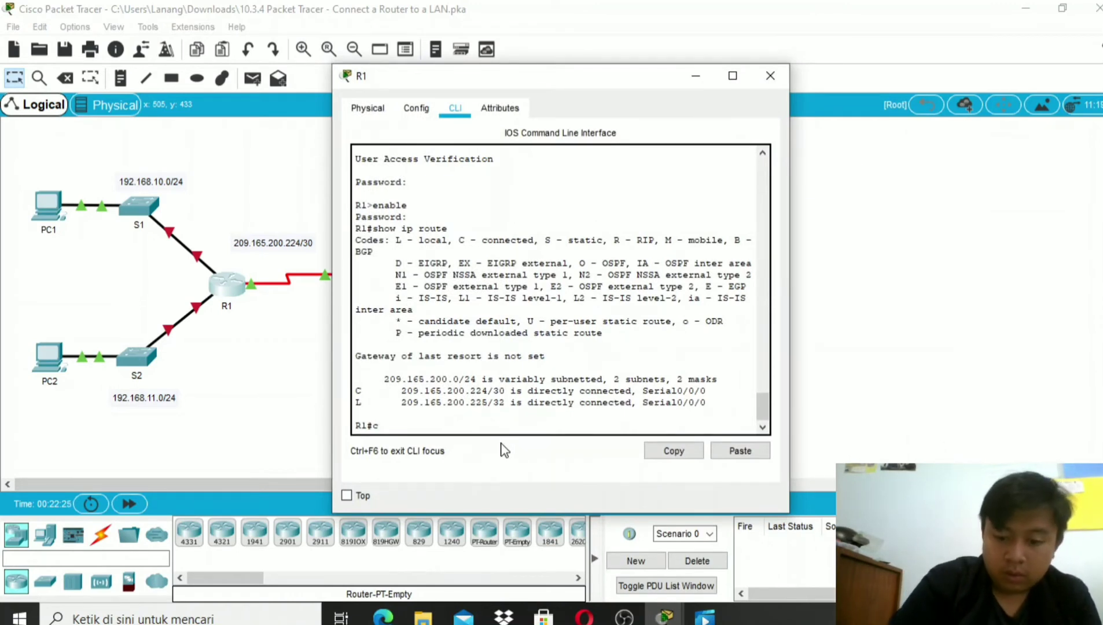
type("onfig")
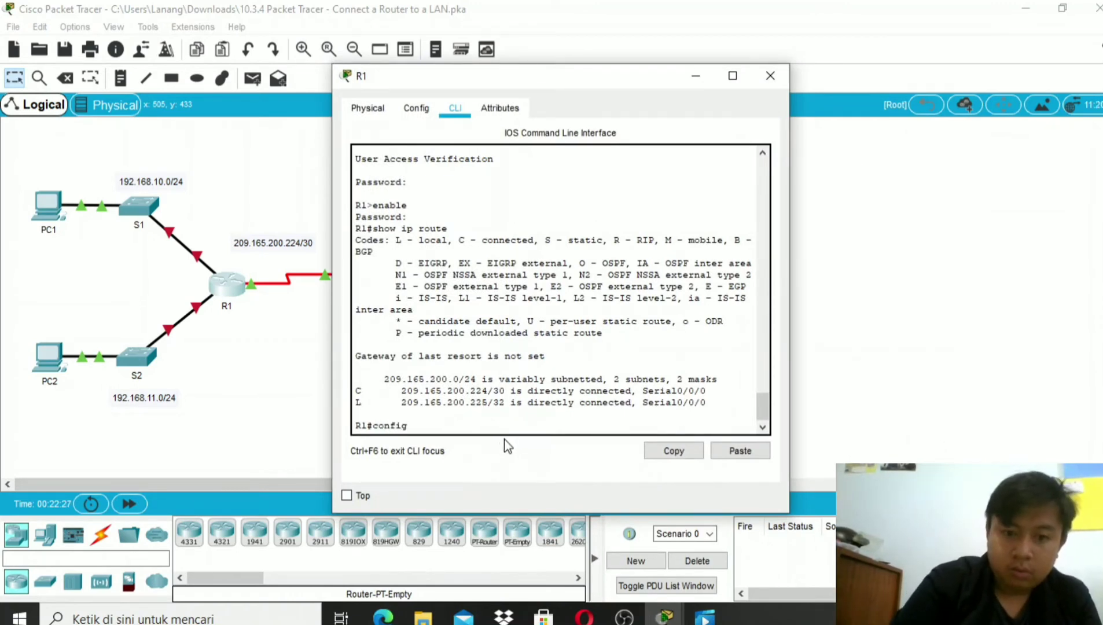
type(" term")
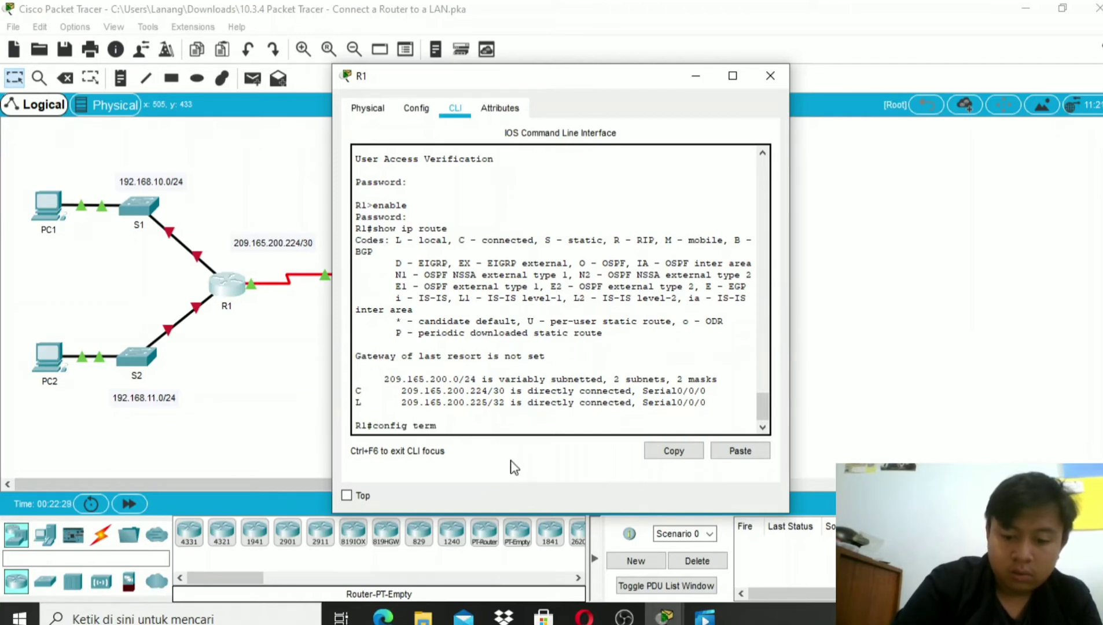
type("ina")
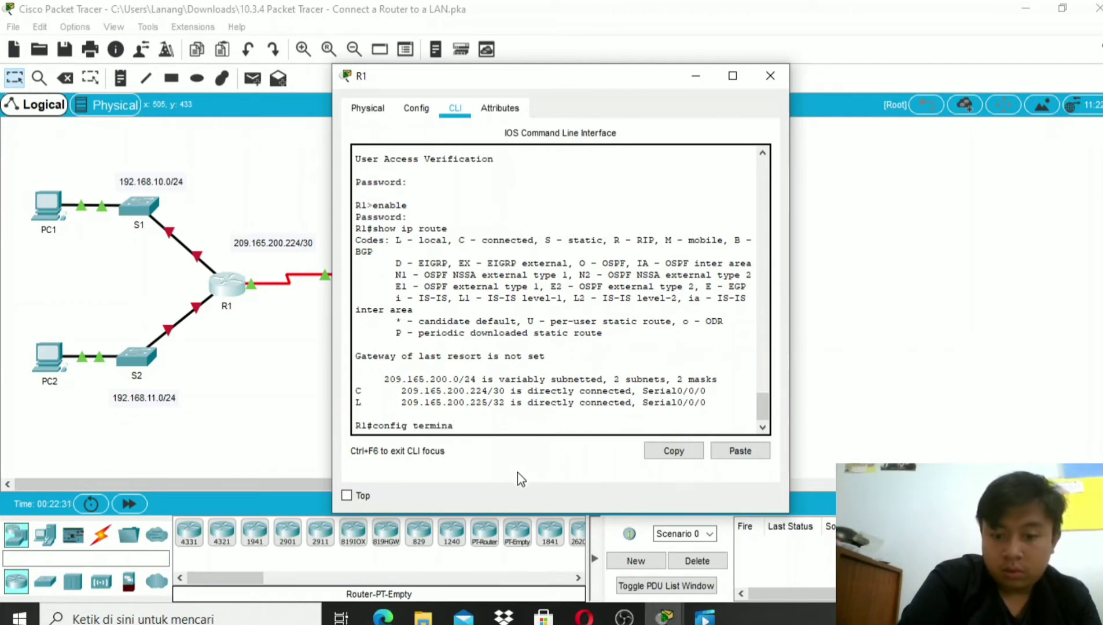
type("l")
key("Return")
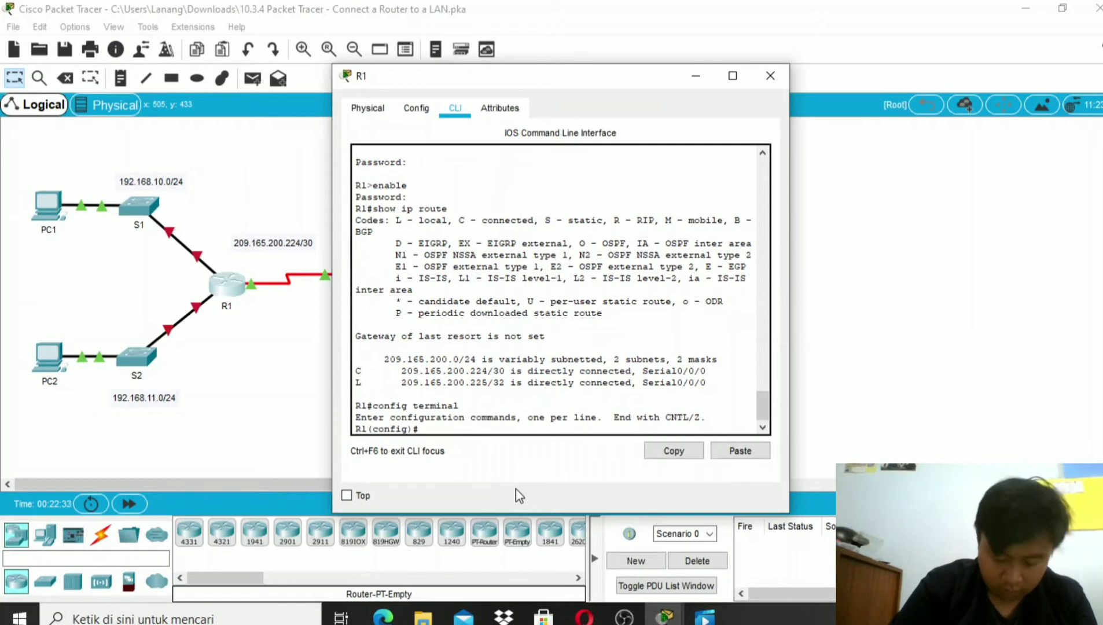
Step: Enter interface configuration mode for R1's GigabitEthernet 0/0 with interface gigabitethernet 0/0
type("in")
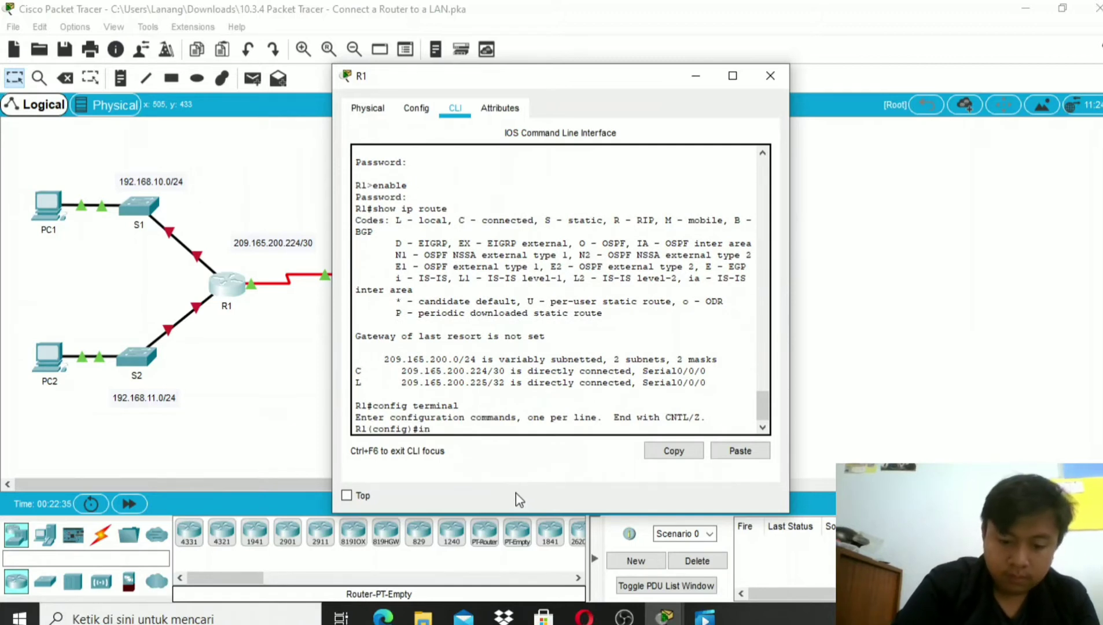
type("terface")
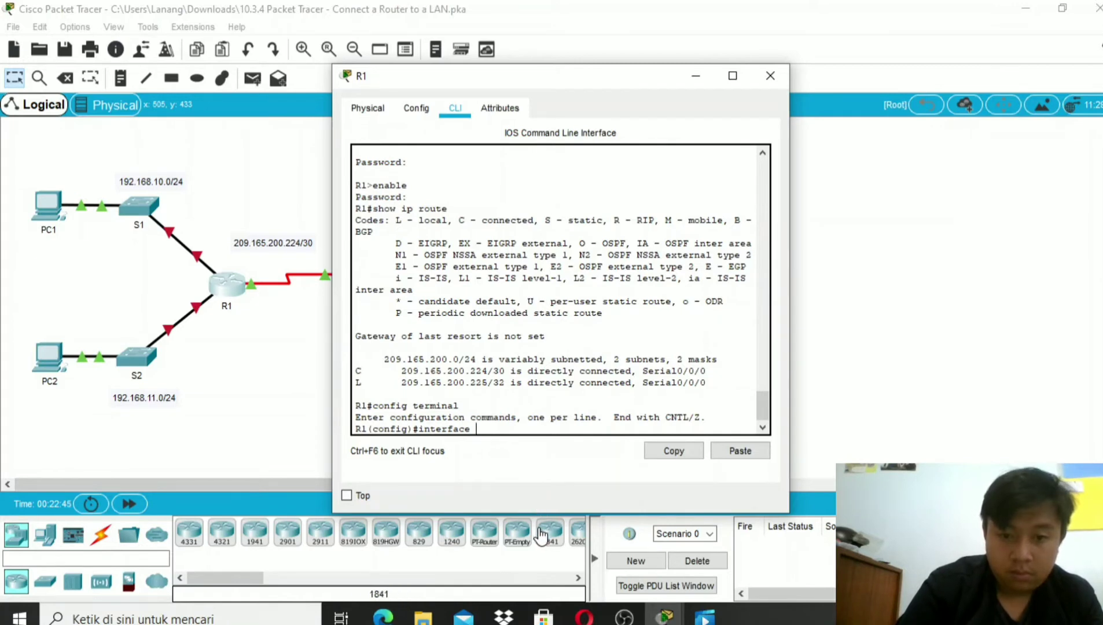
type("gigabit")
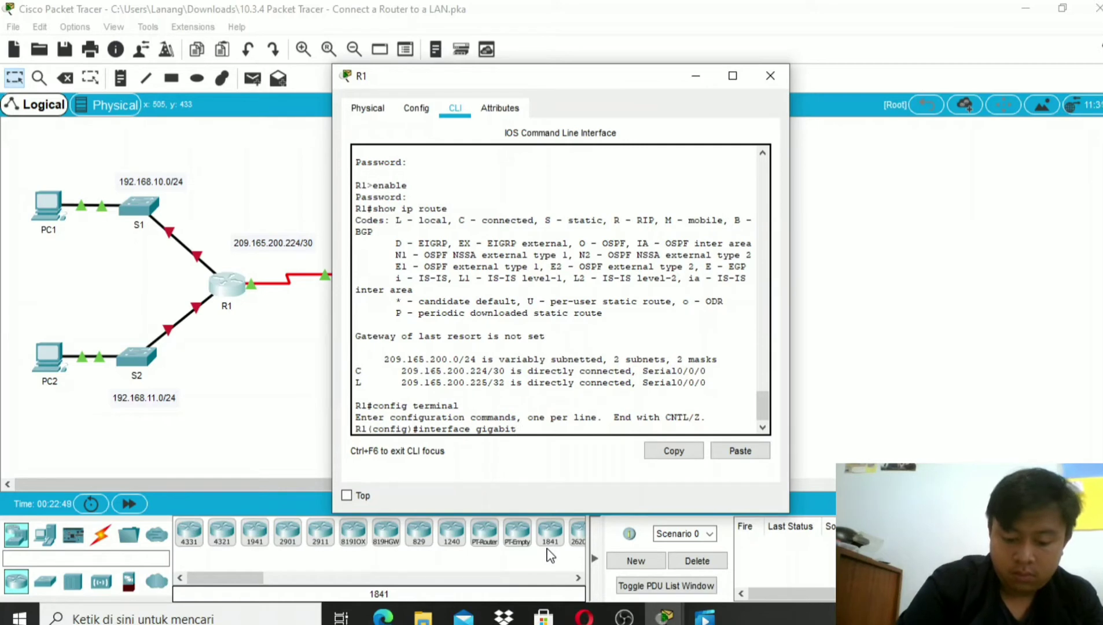
type("ether")
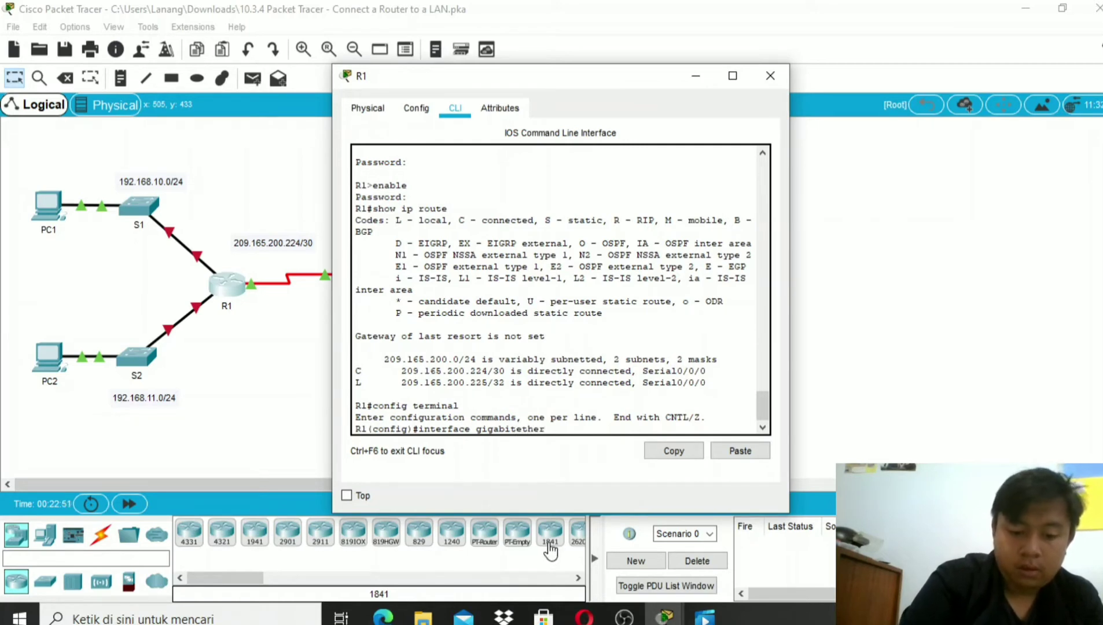
type("net")
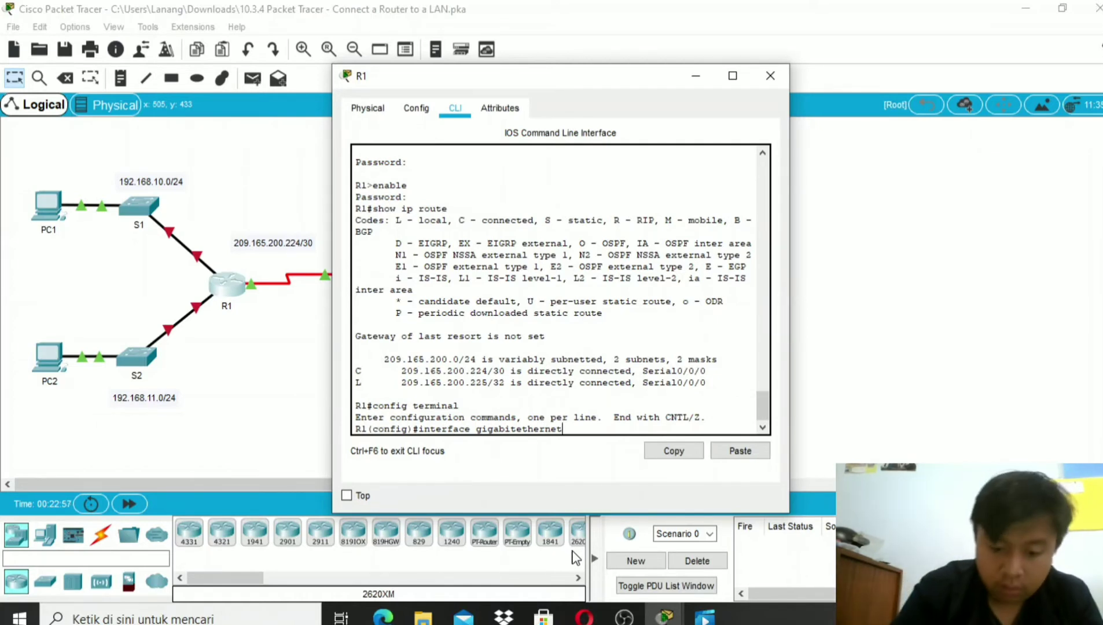
type("0/0")
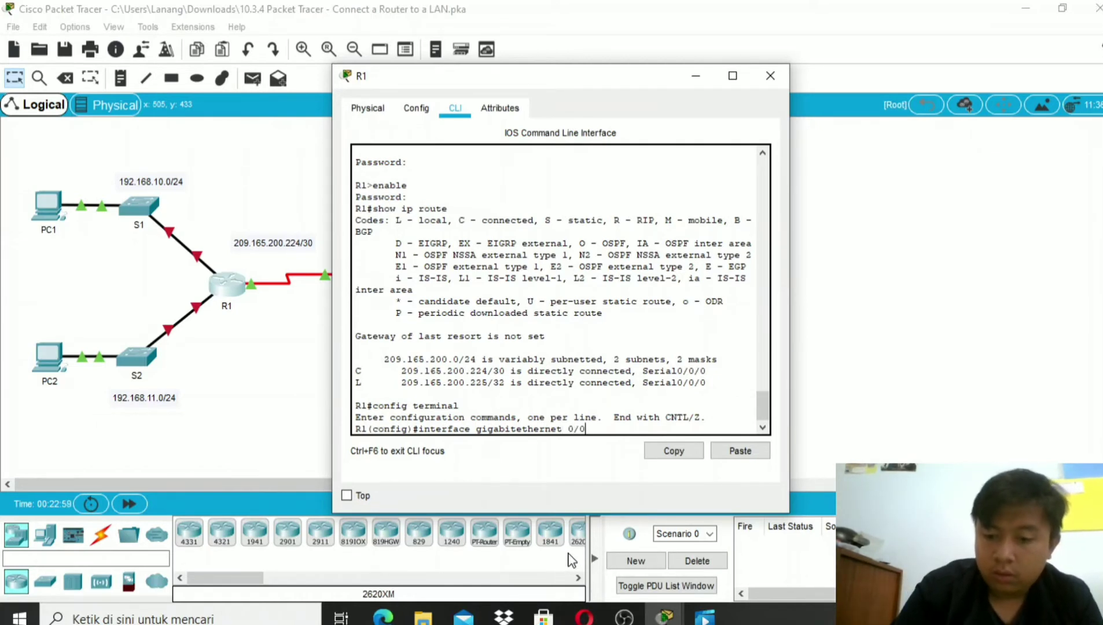
key("Return")
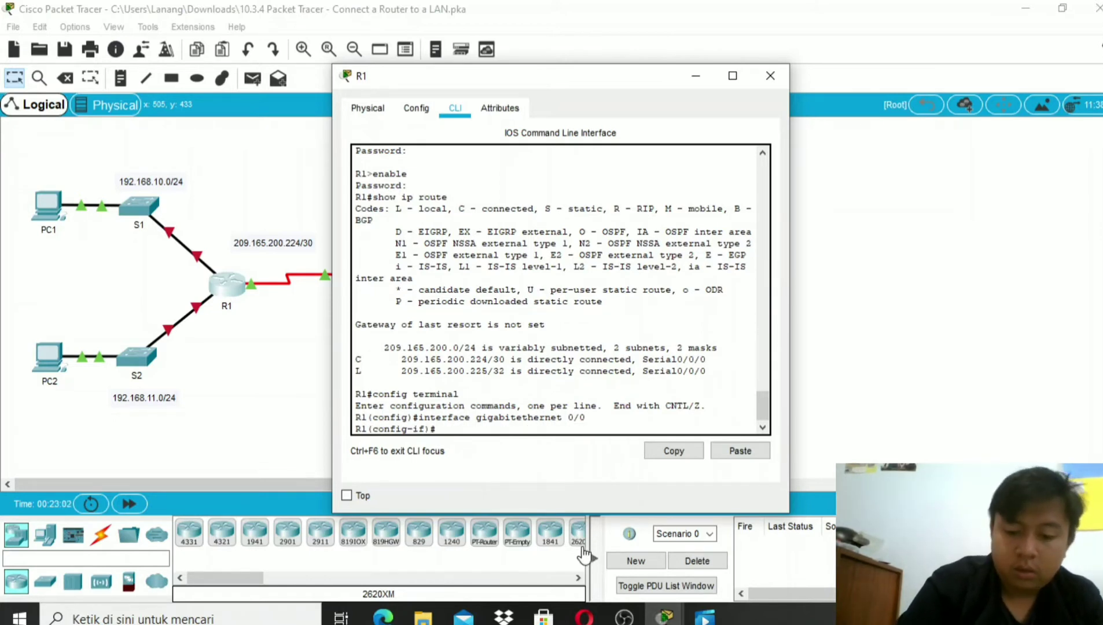
Step: Assign R1's GigabitEthernet 0/0 interface the address 192.168.10.1 with subnet mask 255.255.255.0 using the ip address command
type("ip address")
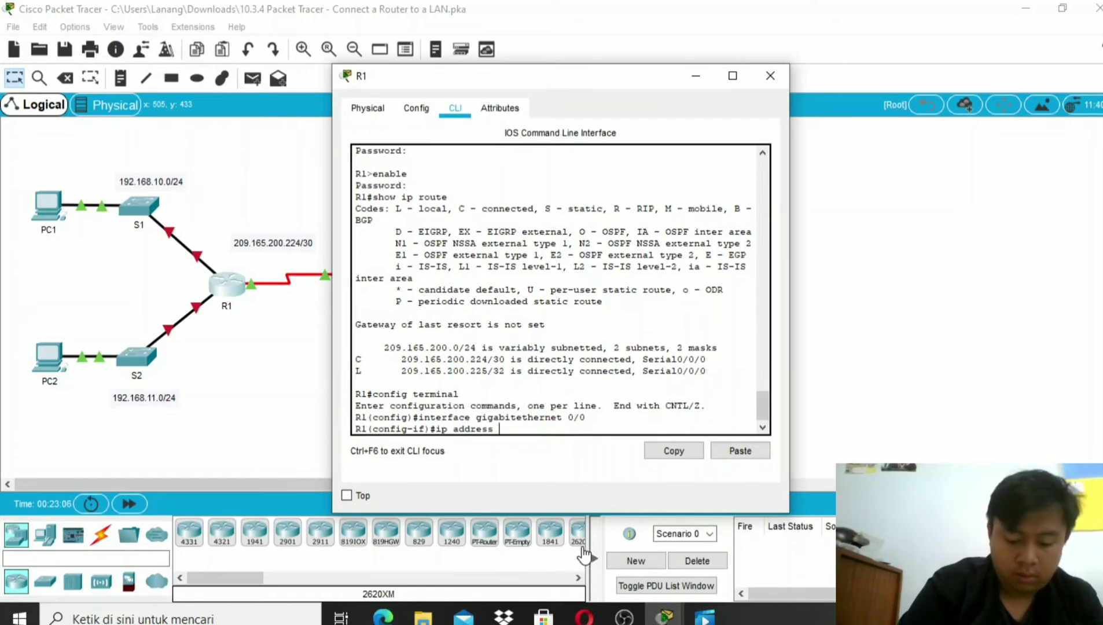
type(" 192")
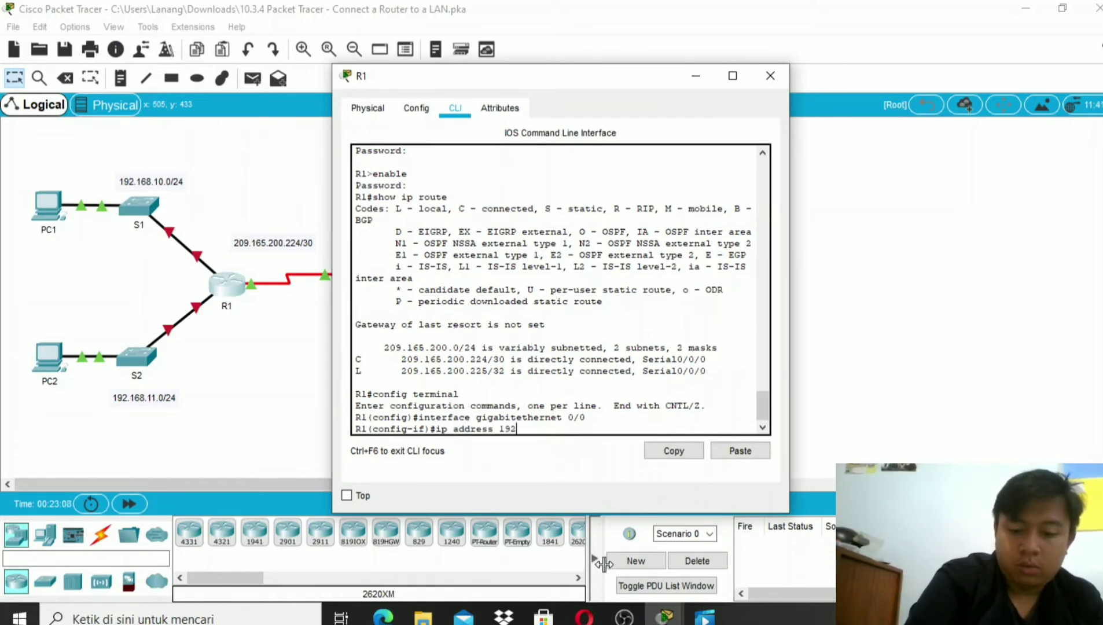
type(".1")
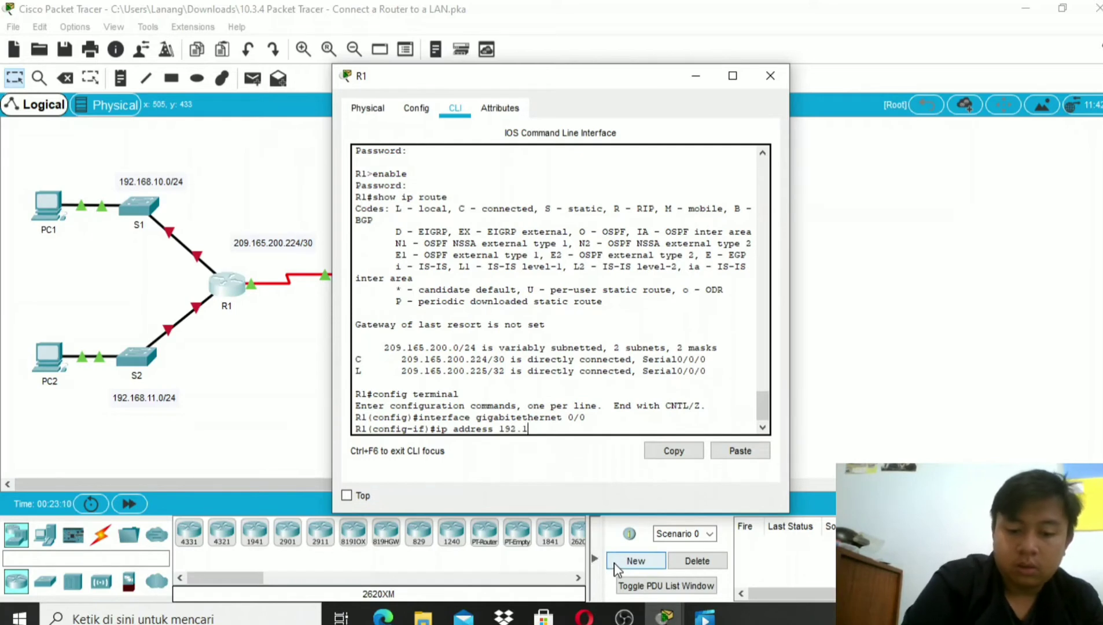
type("68.")
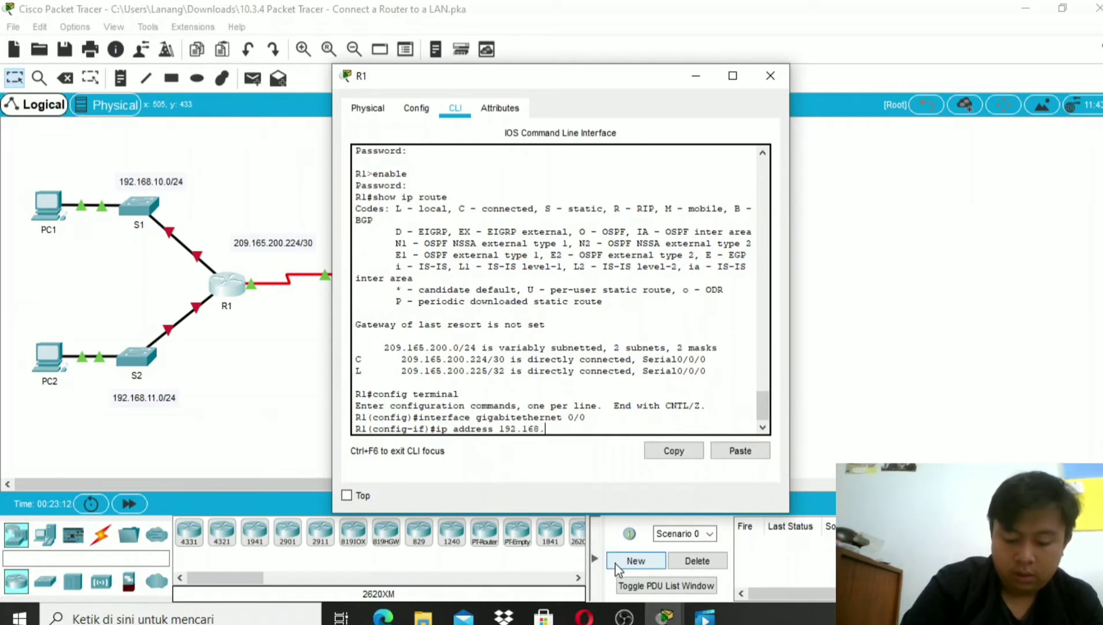
type("10")
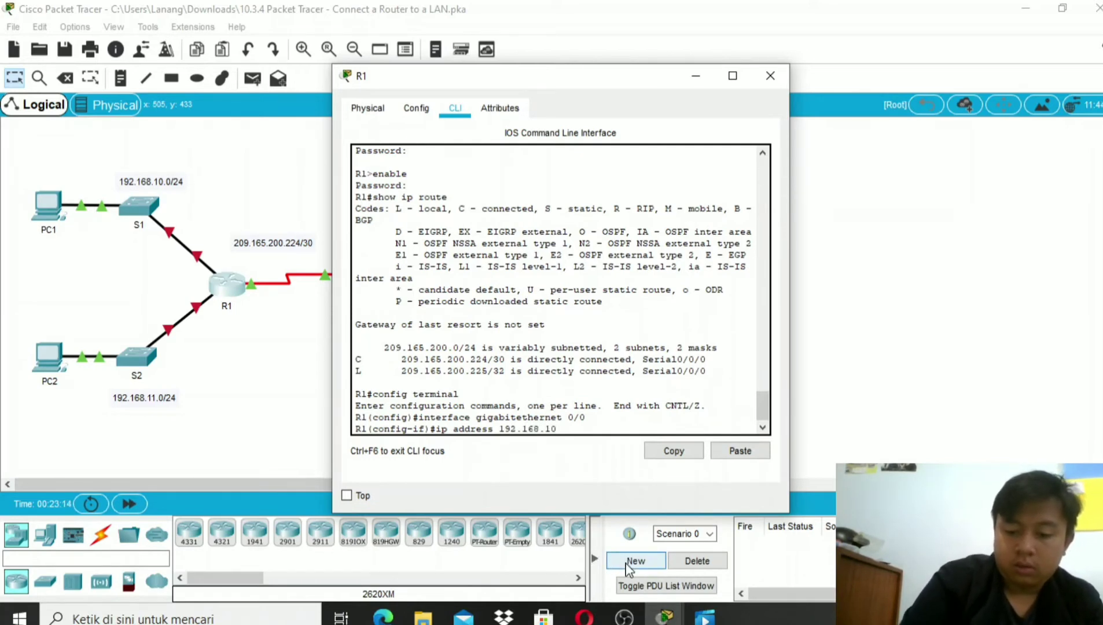
type(".1 ")
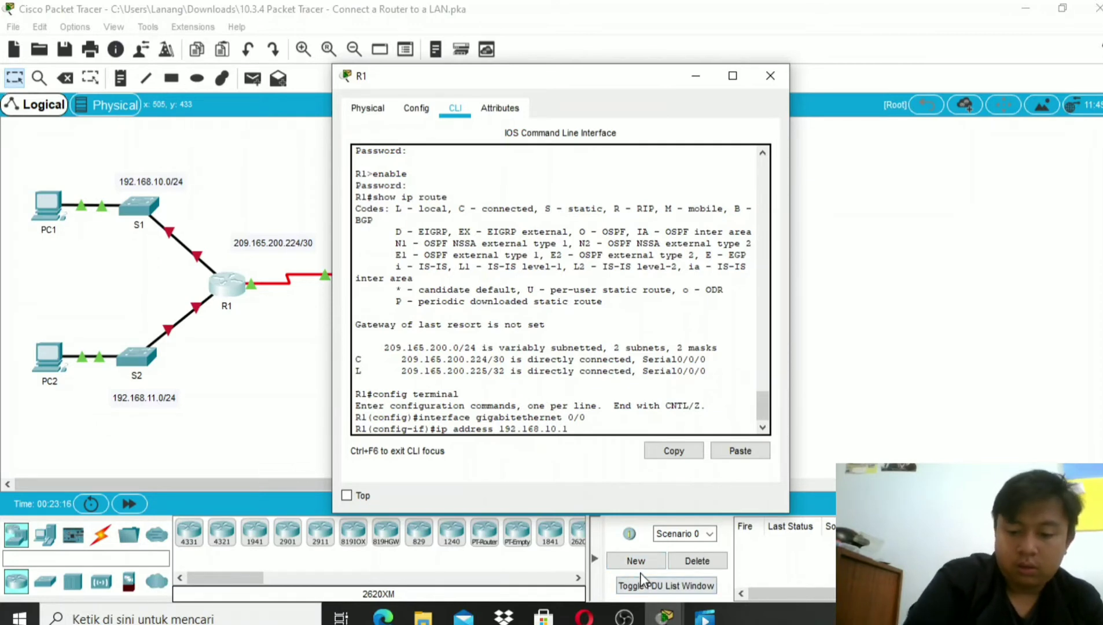
type("255")
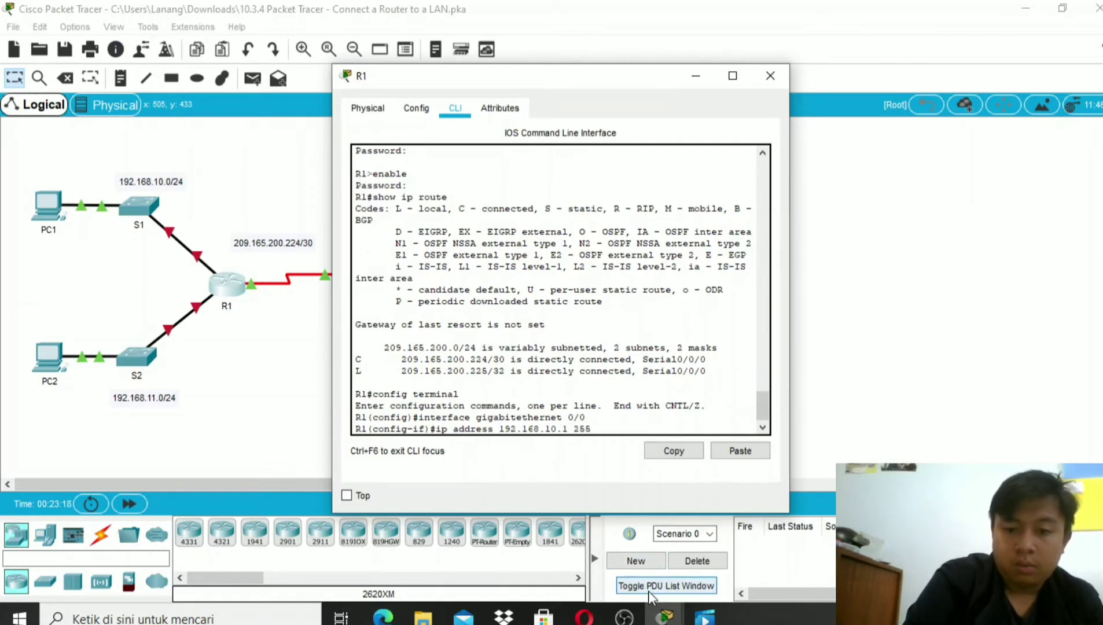
type(".255")
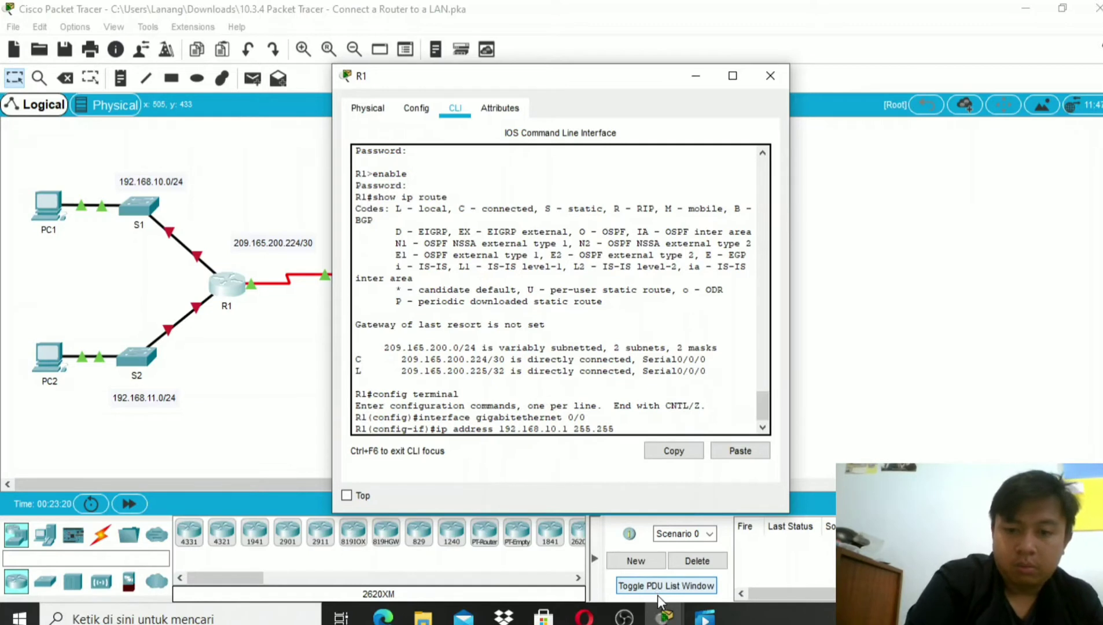
type(".255")
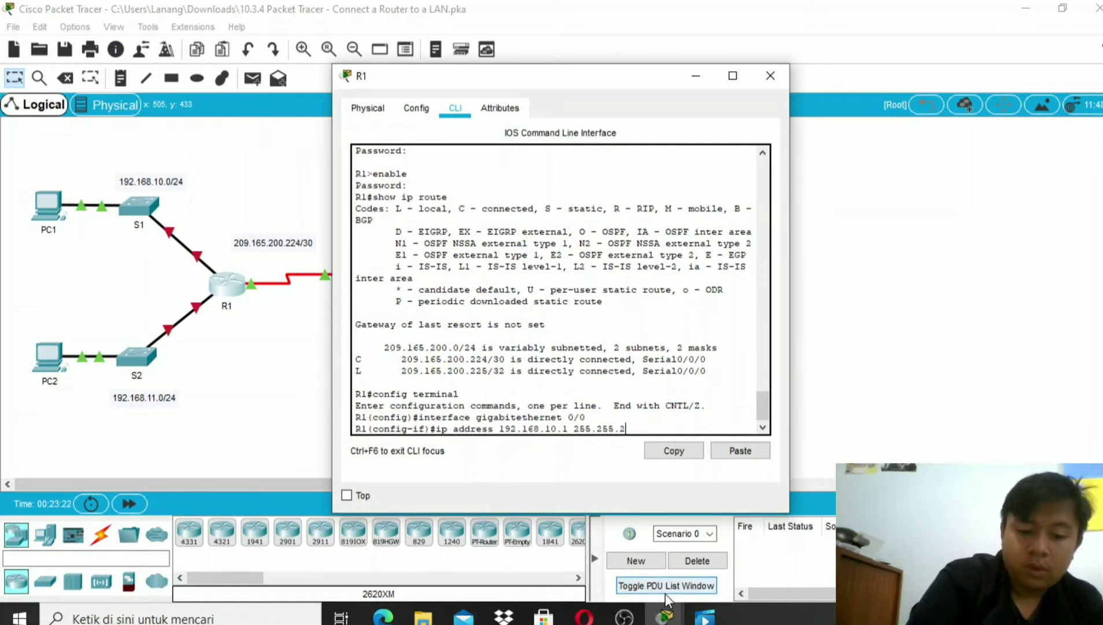
type(".0")
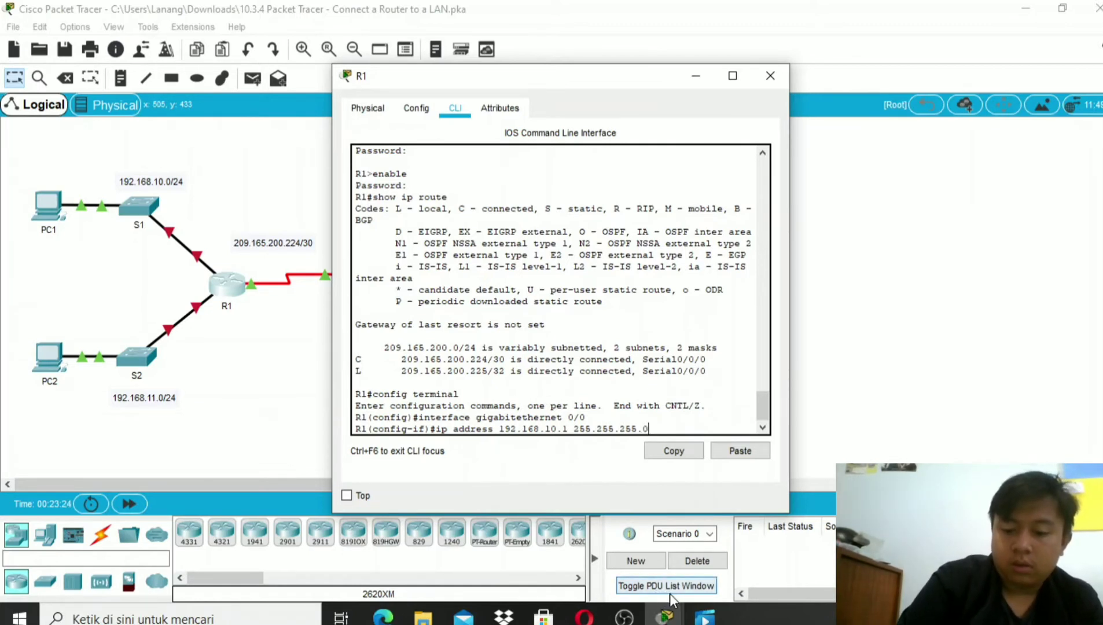
key("Return")
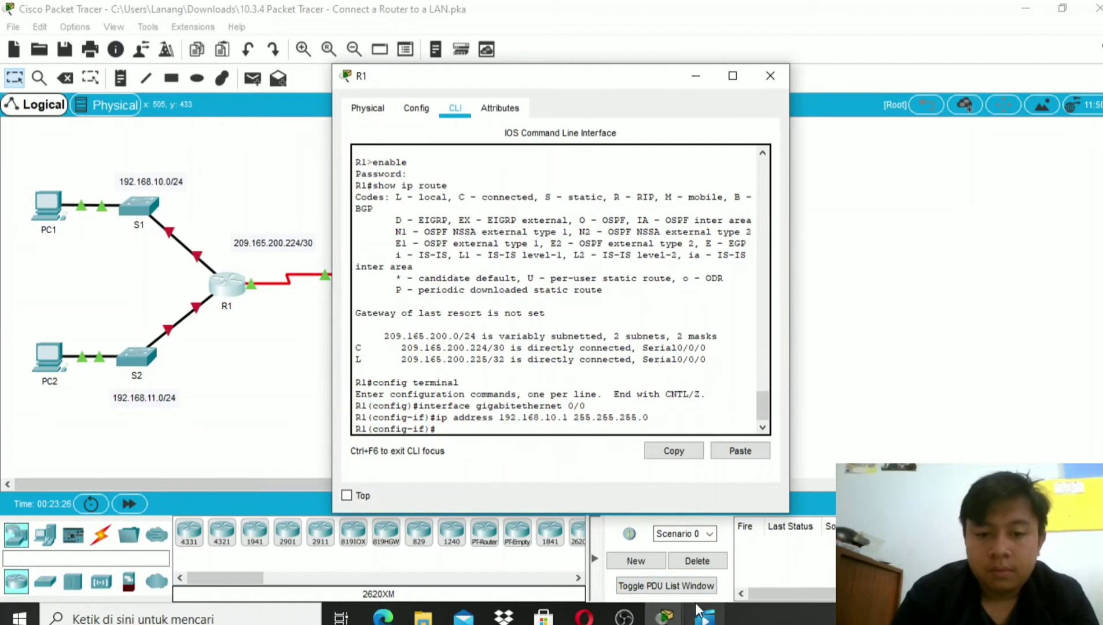
Step: Activate R1's GigabitEthernet 0/0 interface with no shutdown and check its link to S1 in the topology
mouse_move(694, 605)
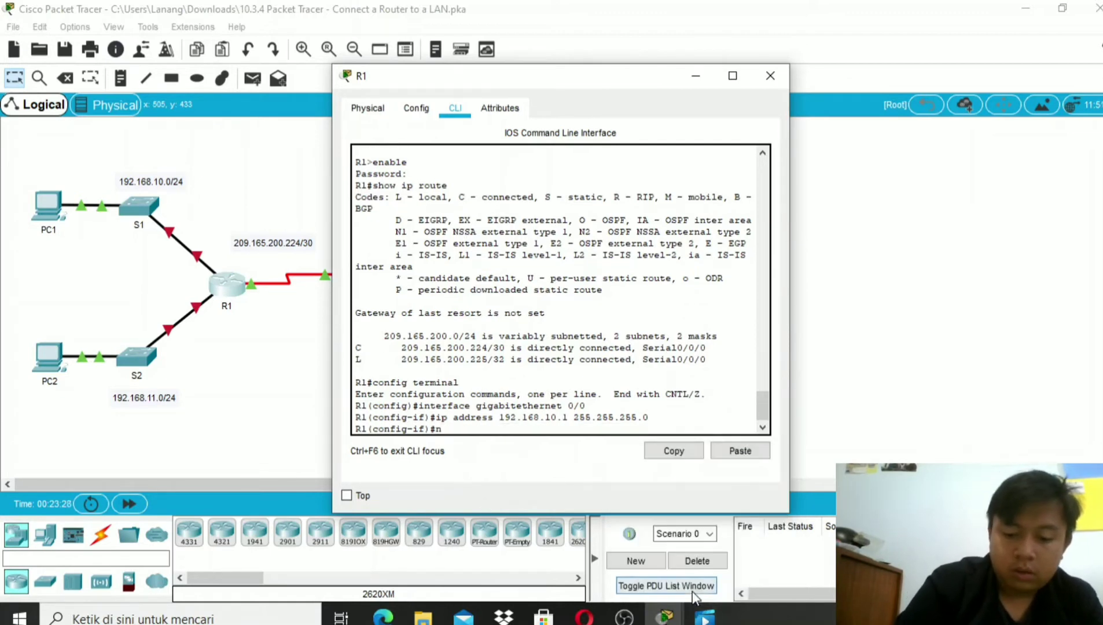
type("no s")
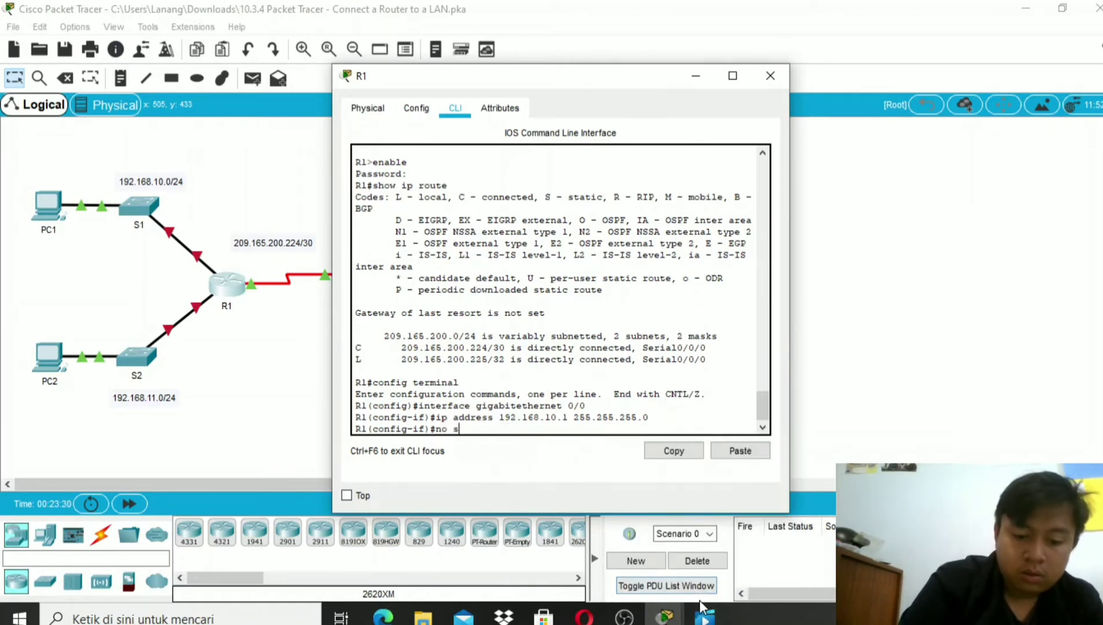
type("hutdo")
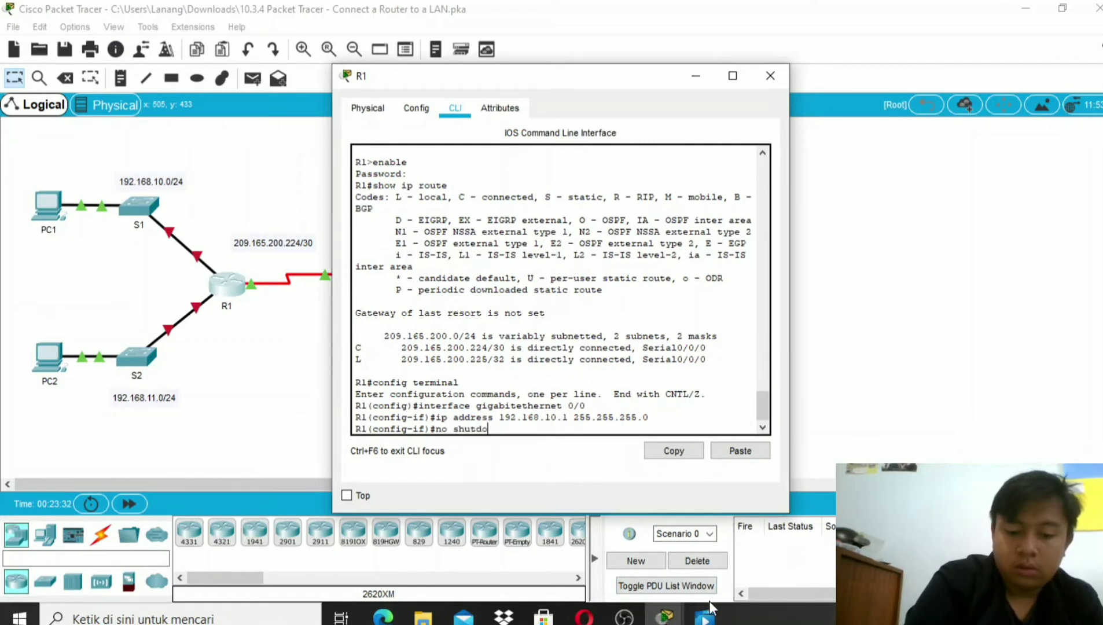
type("wn")
key("Return")
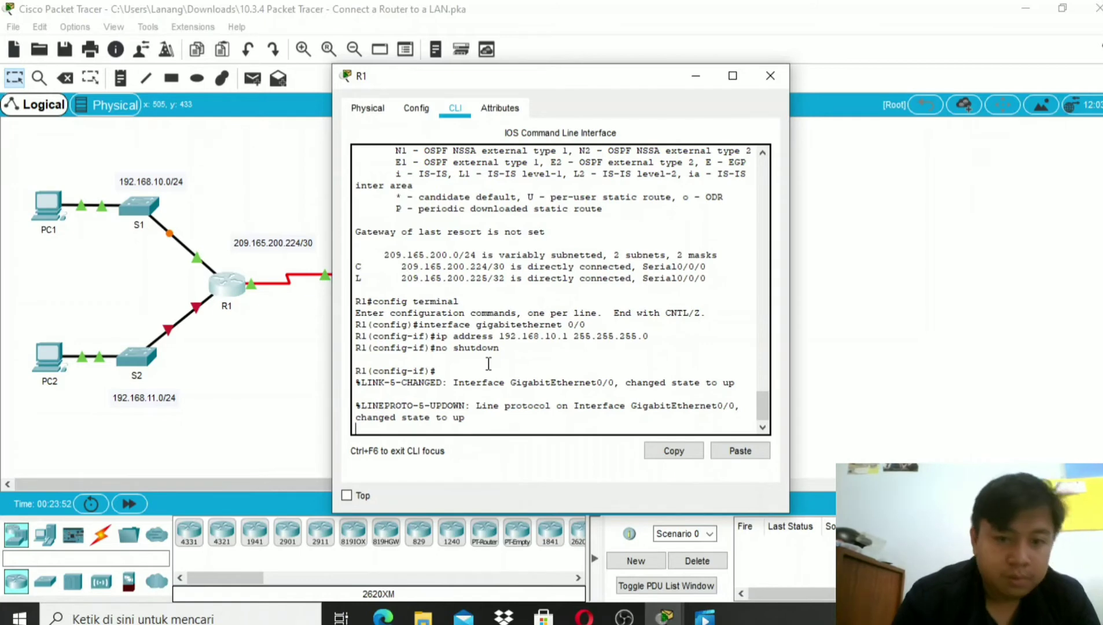
left_click(696, 76)
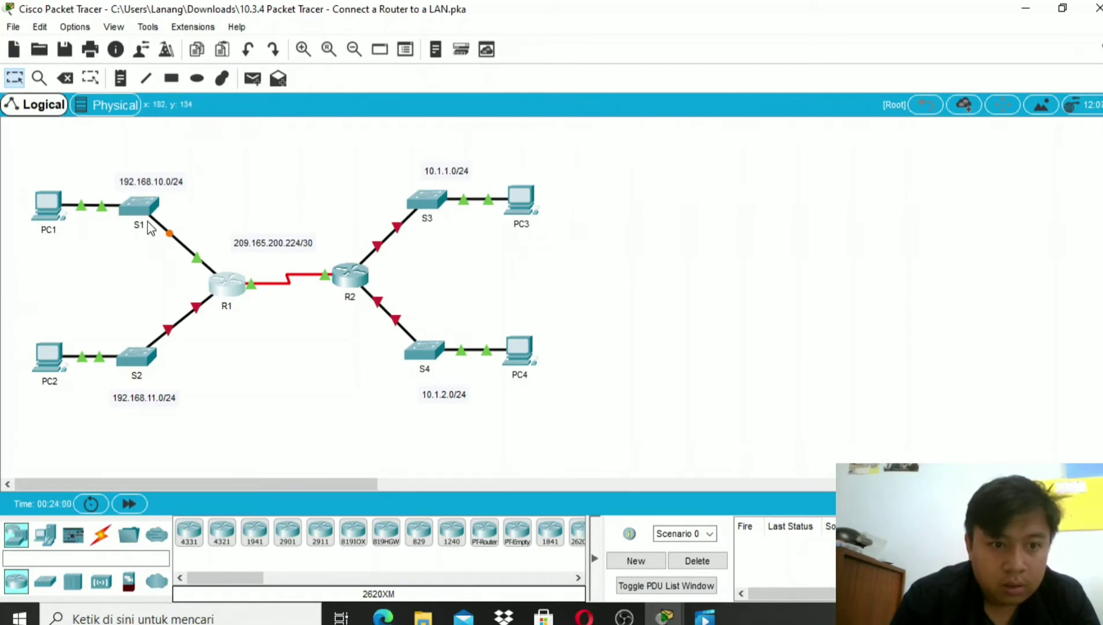
Step: Bring back R1's command line window and give GigabitEthernet 0/0 the description "LAN connection to S1"
mouse_move(672, 619)
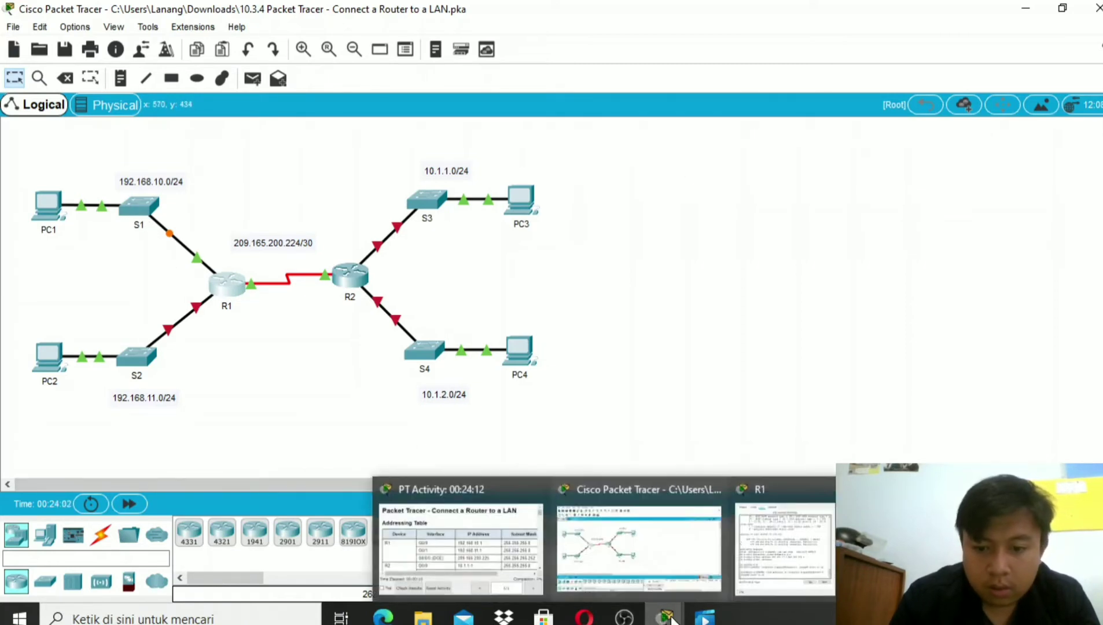
left_click(783, 544)
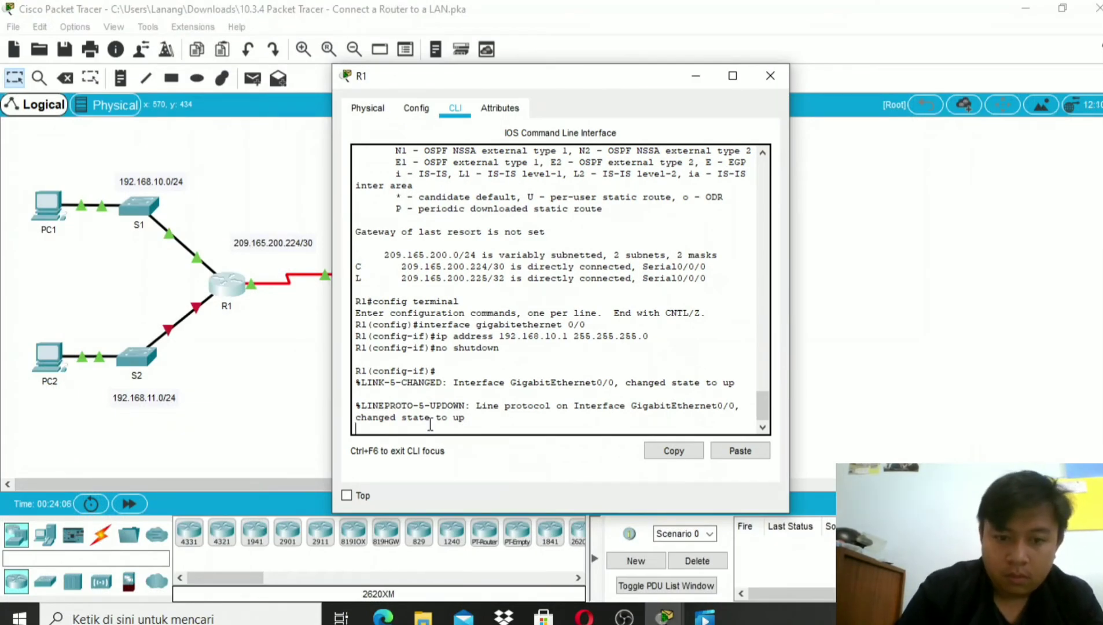
key("Return")
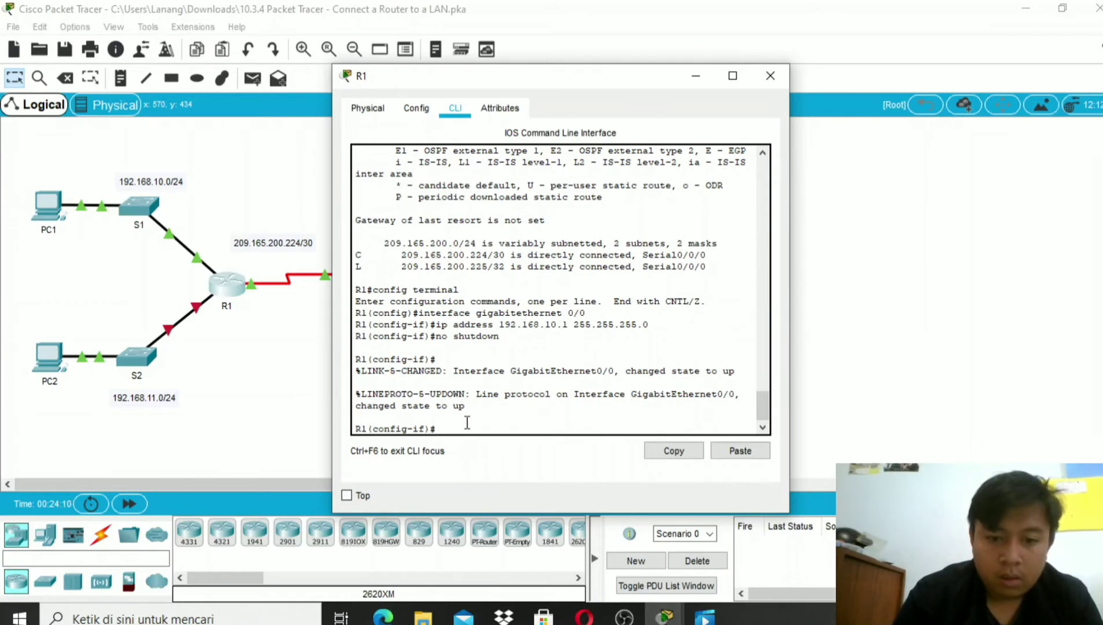
type("de")
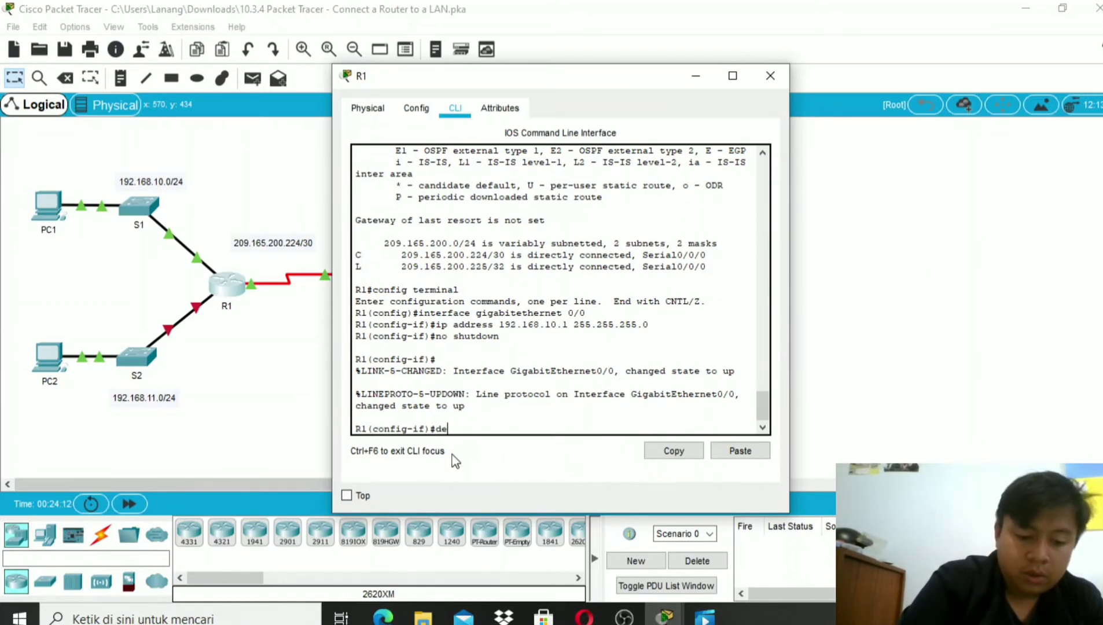
type("scr")
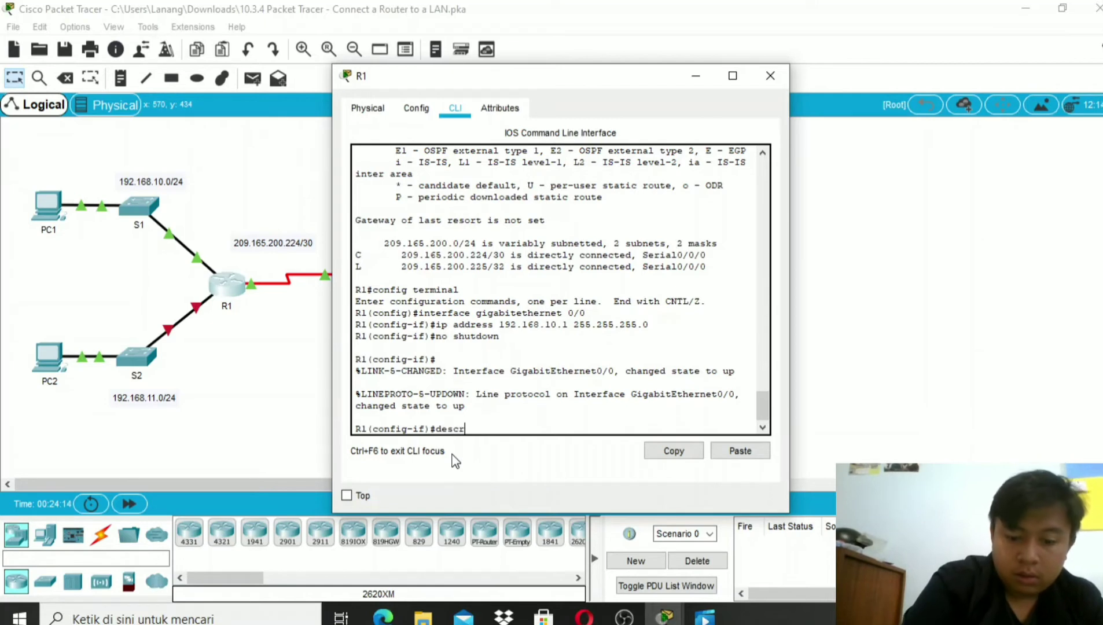
type("iption")
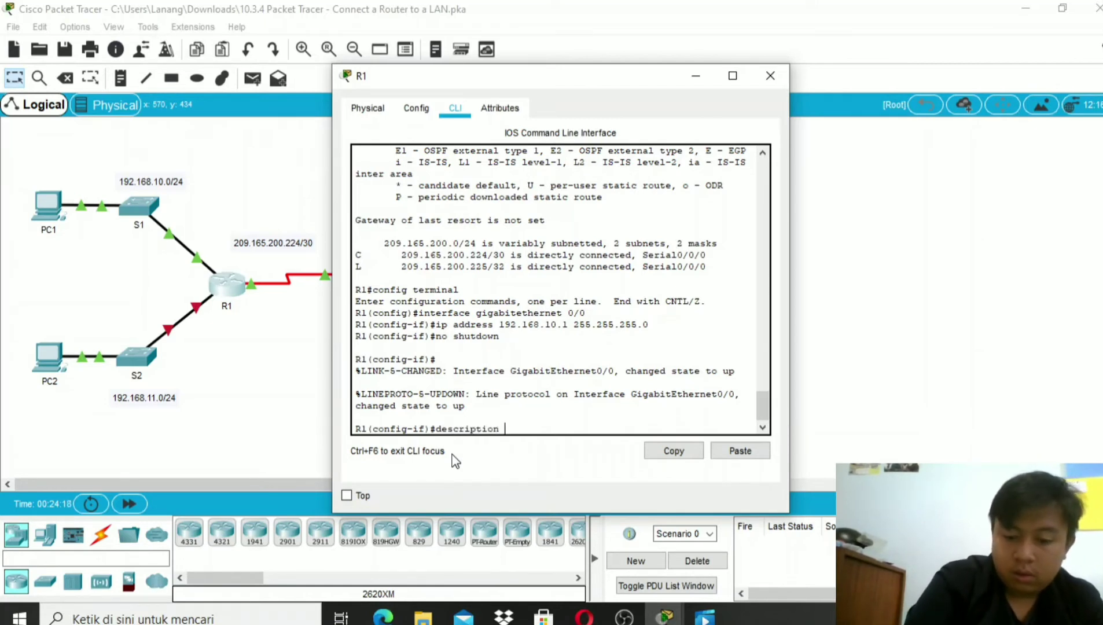
type(" LAN")
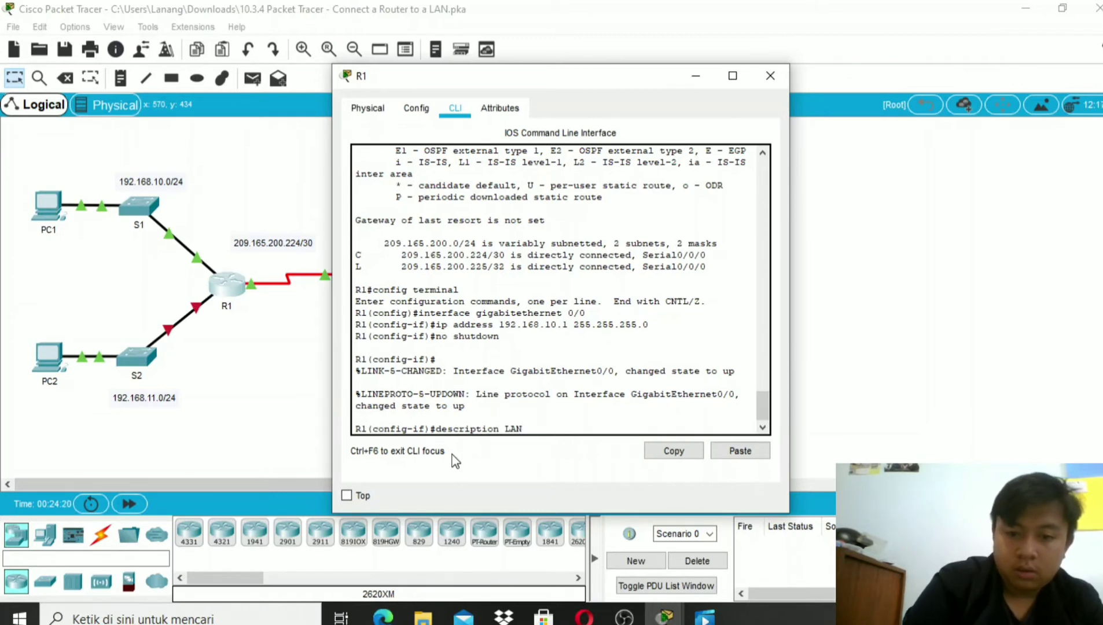
type(" con")
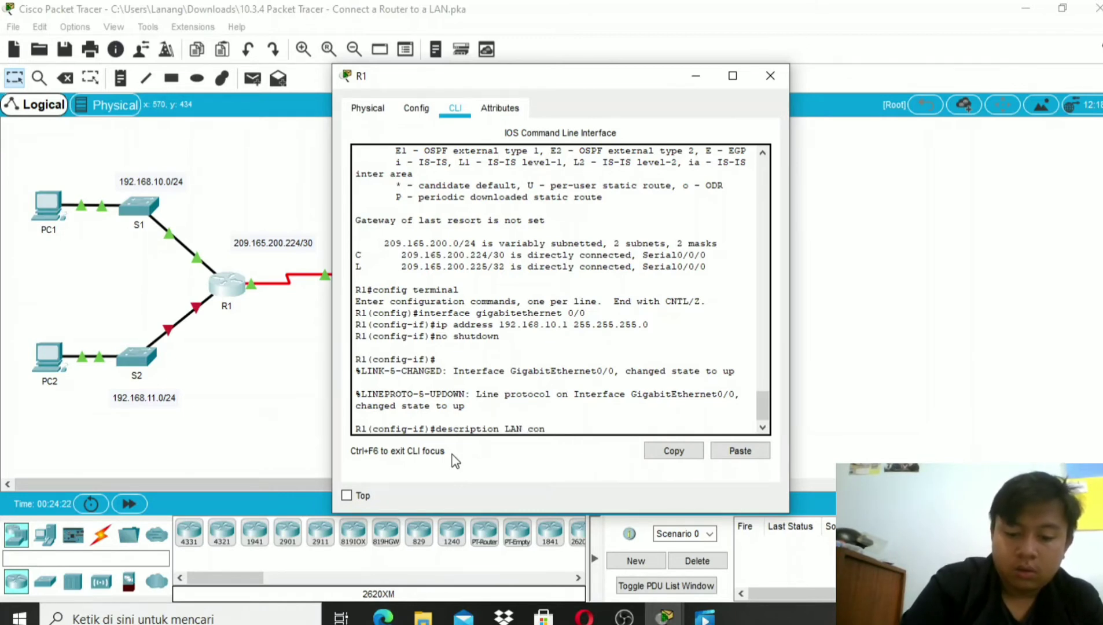
type("nectio")
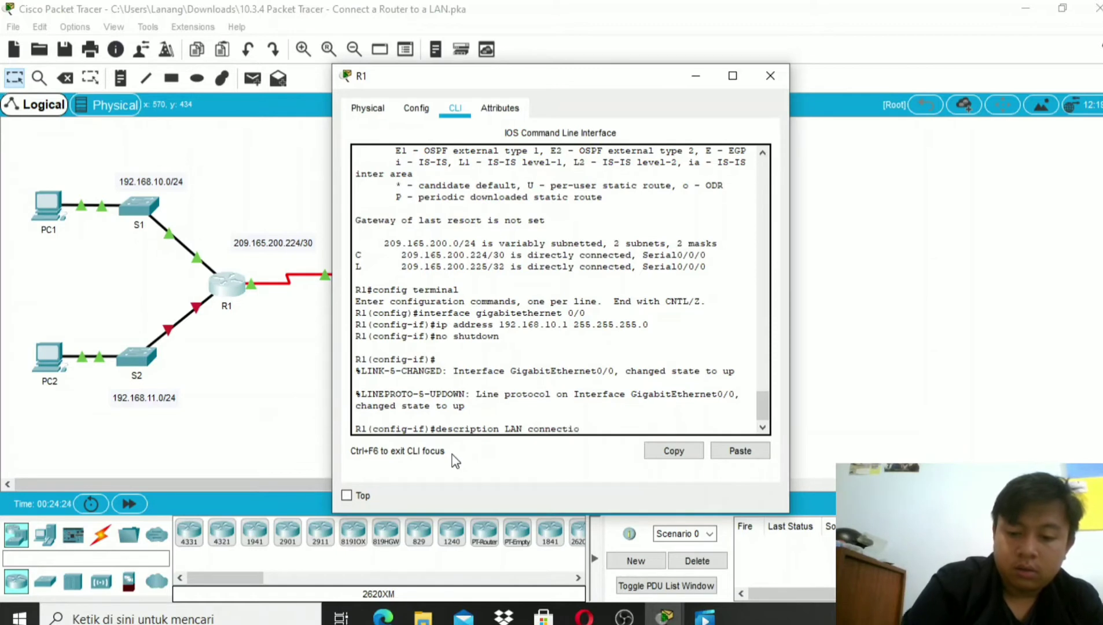
type("n")
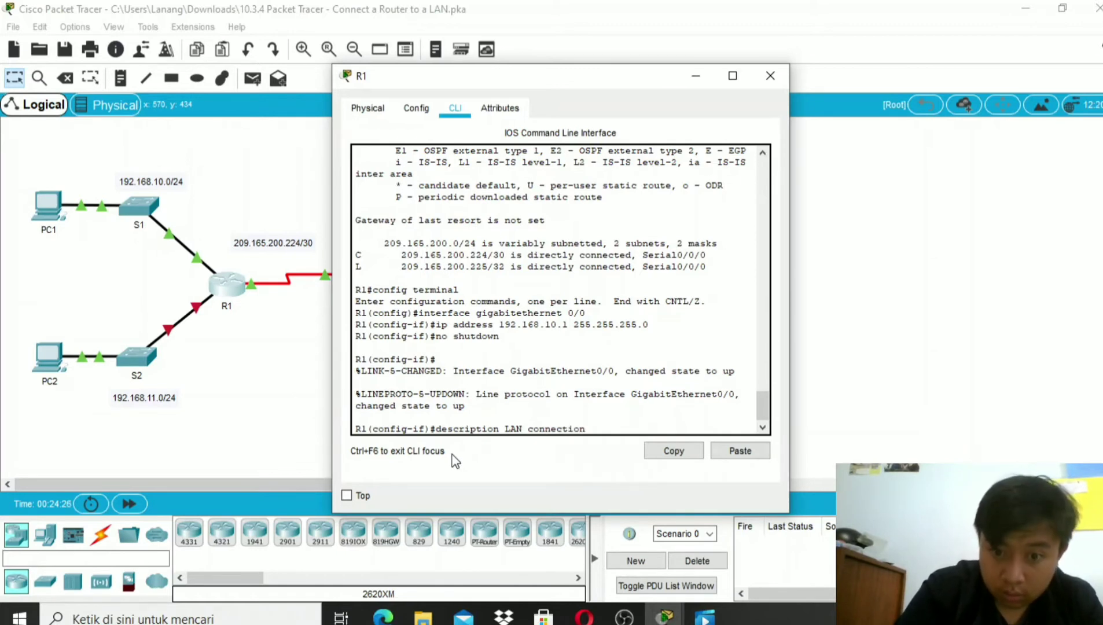
type(" t")
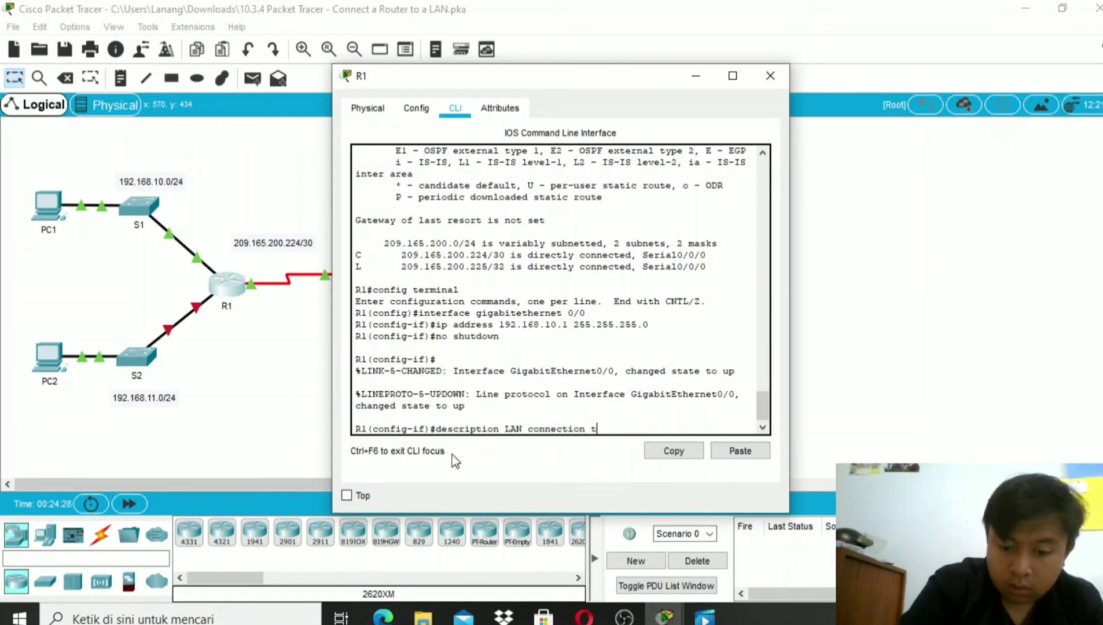
type("o S")
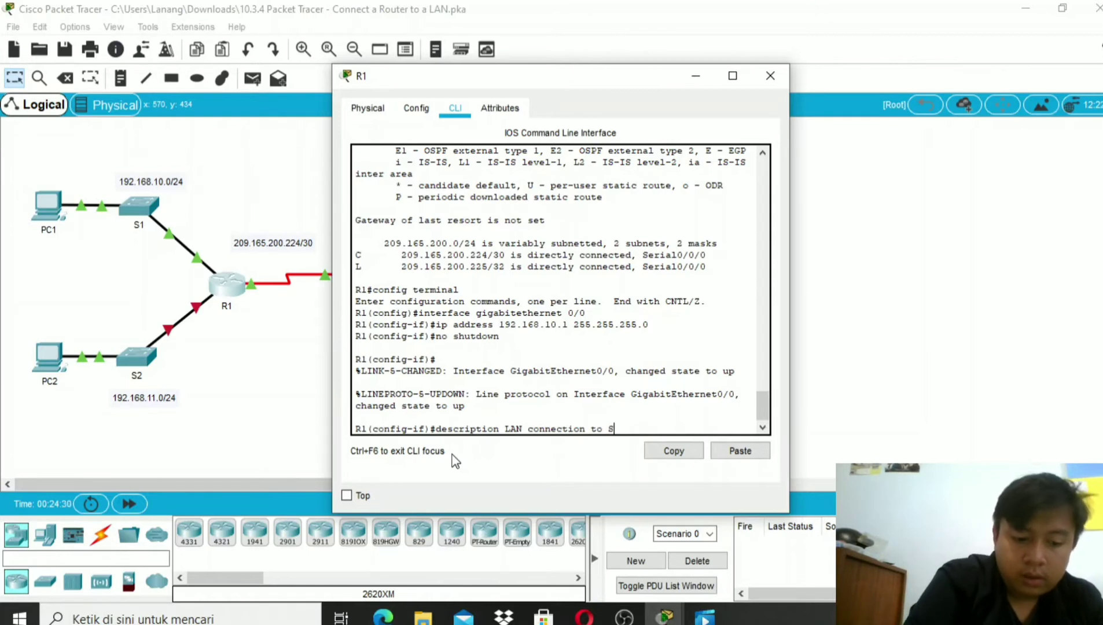
type("1")
key("Return")
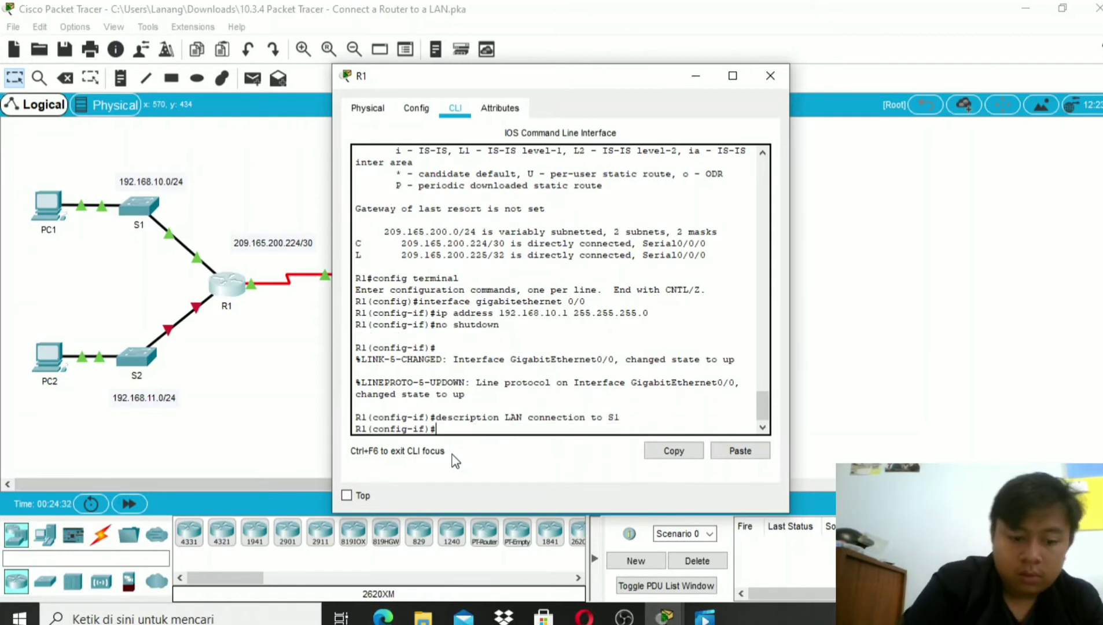
Step: Leave R1's interface configuration mode and return to privileged EXEC mode with end
type("en")
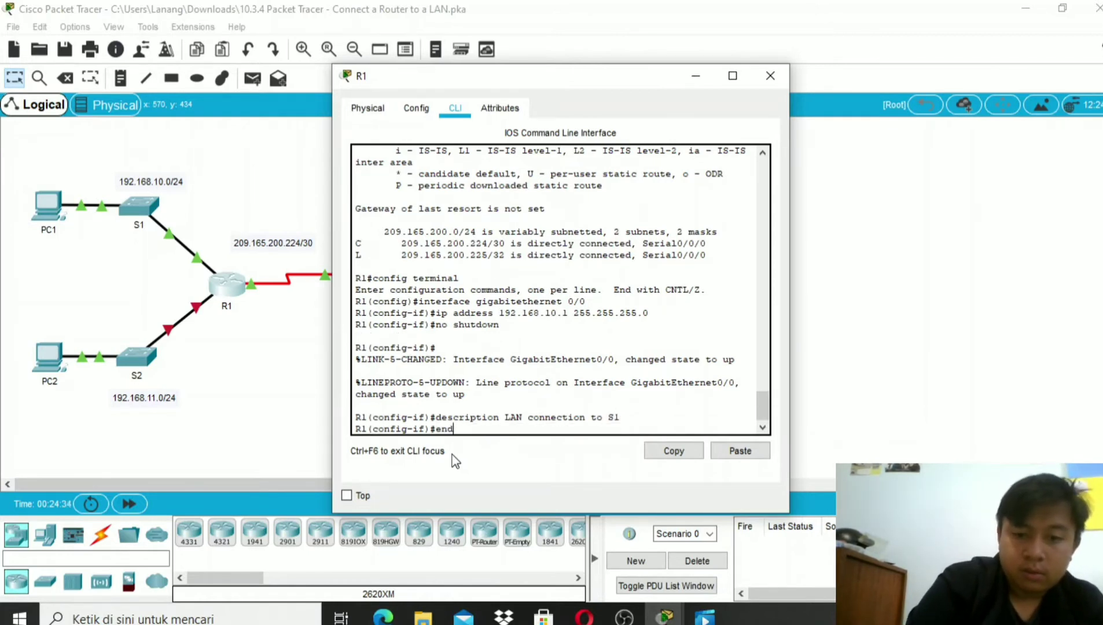
type("d")
key("Return")
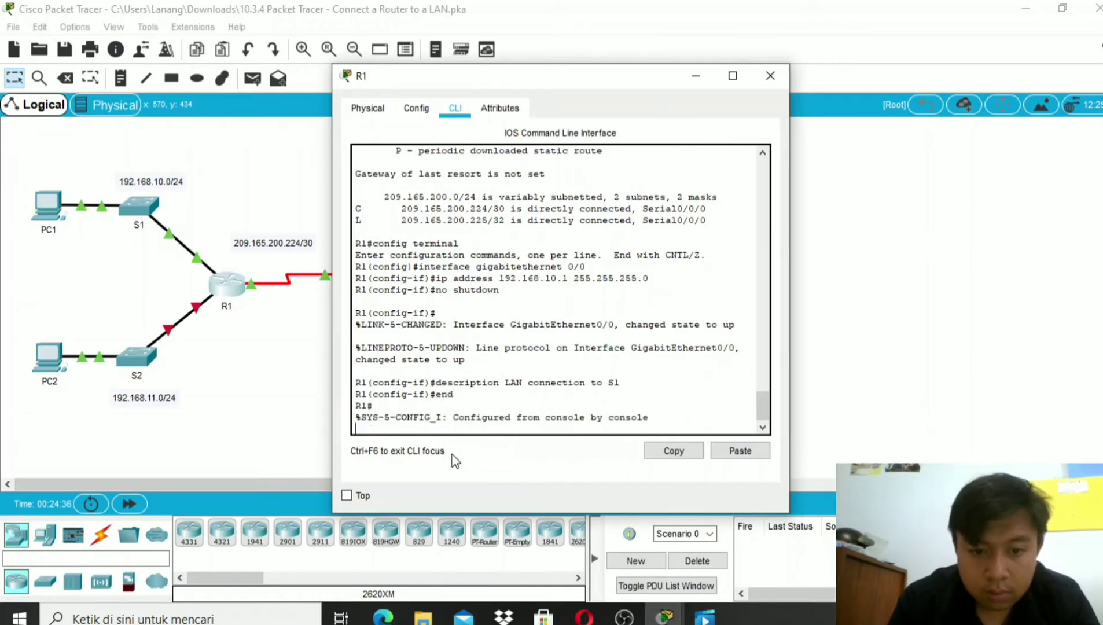
Step: Switch back to R1's command line window in Packet Tracer and get a fresh privileged EXEC prompt
left_click(666, 617)
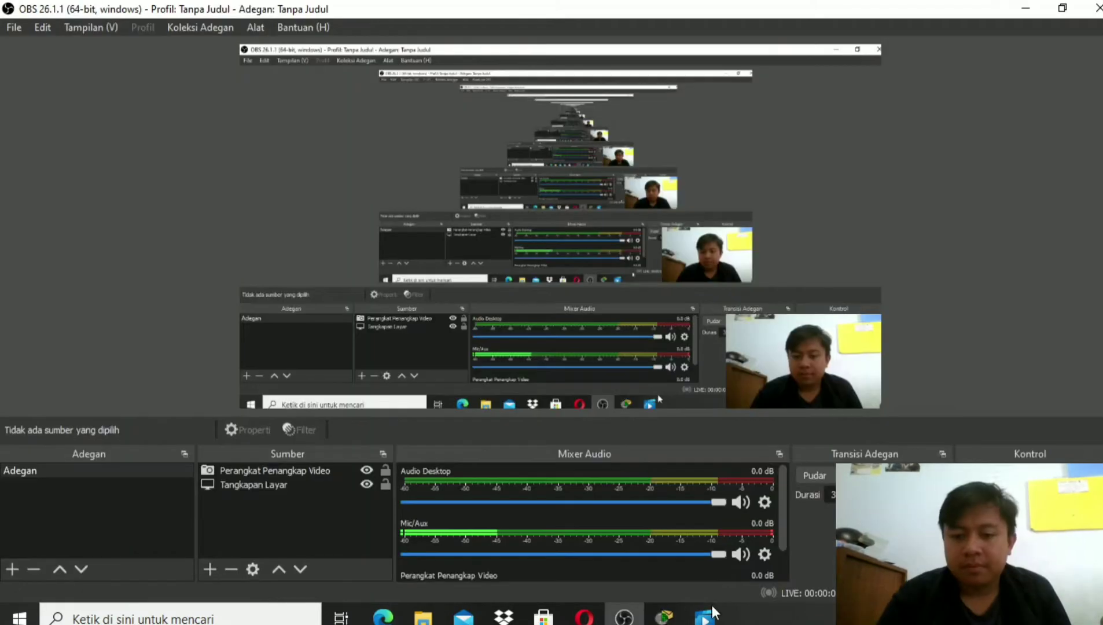
mouse_move(665, 617)
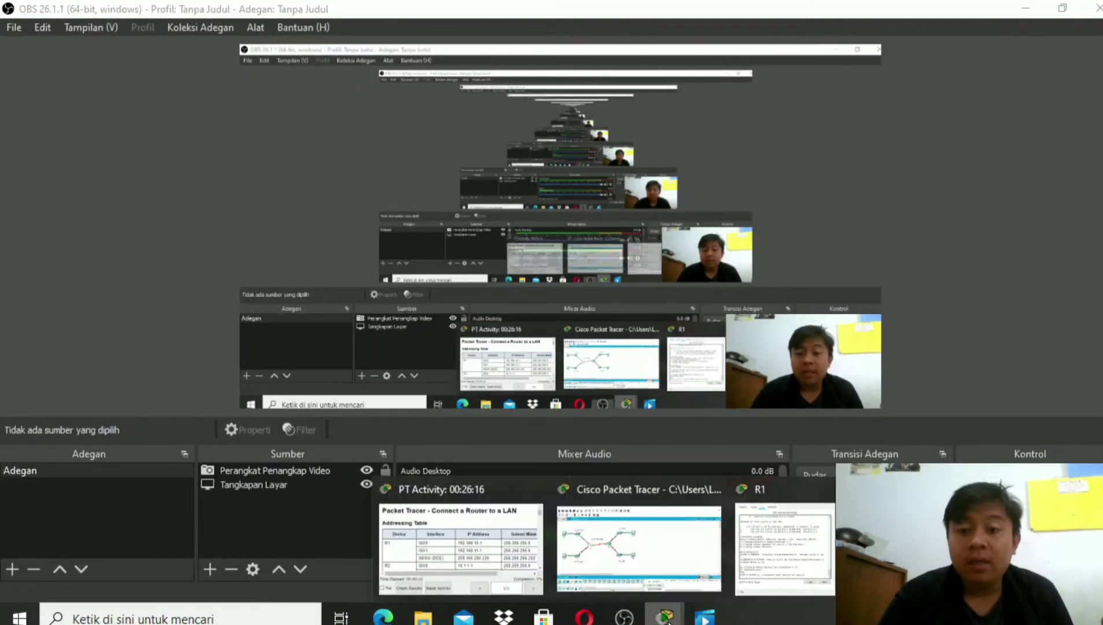
left_click(782, 541)
key("Return")
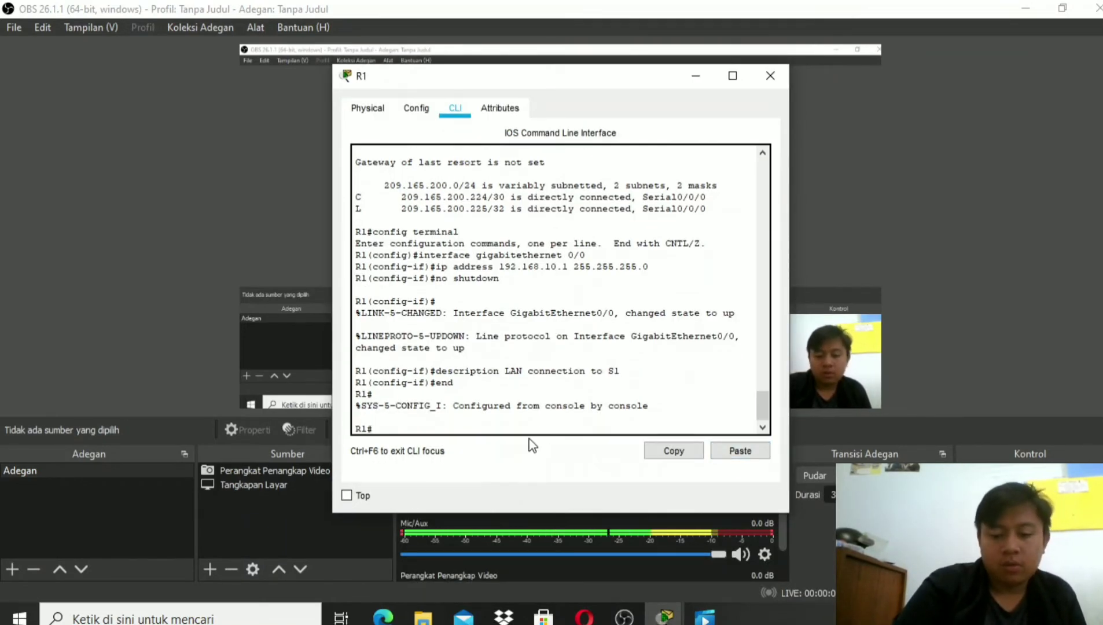
Step: Ping 192.168.10.10 from R1 and repeat the same ping once more
type("ping ")
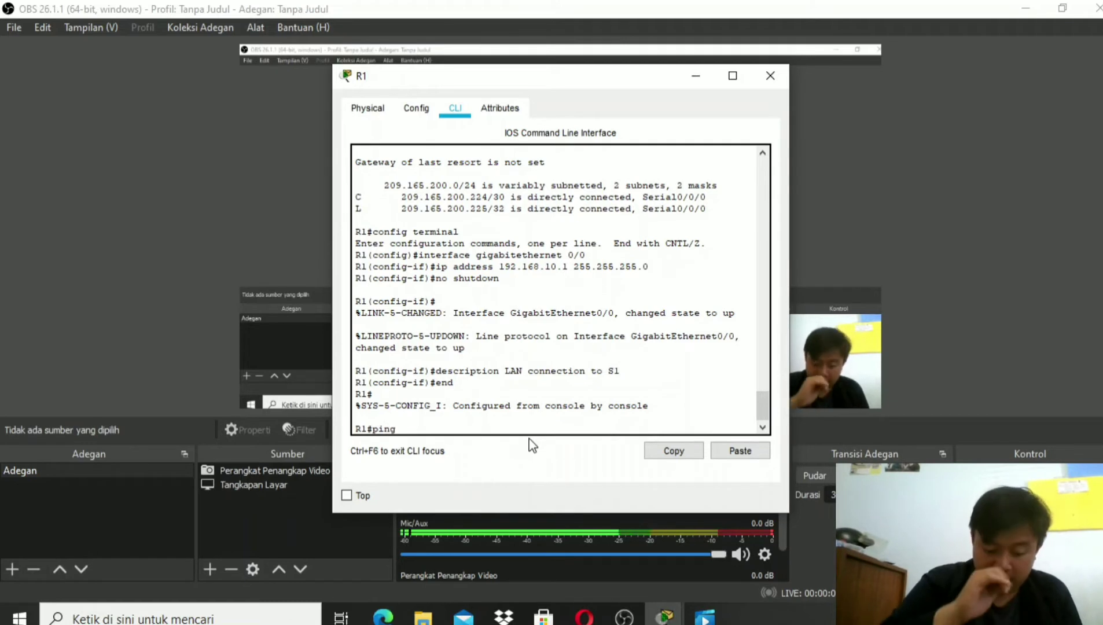
type("192")
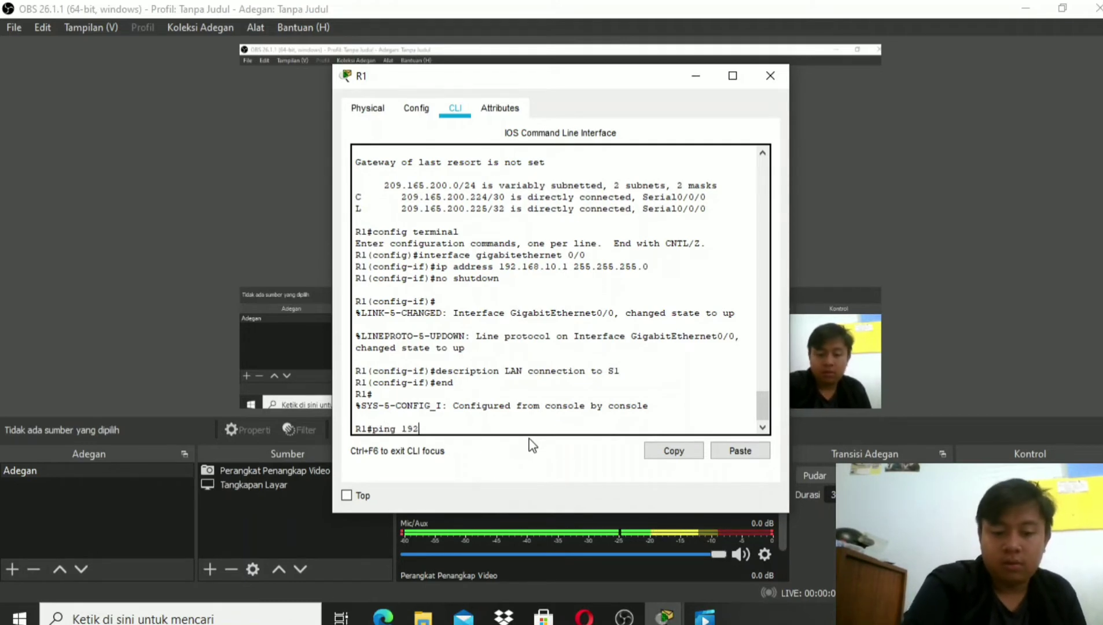
type(".16")
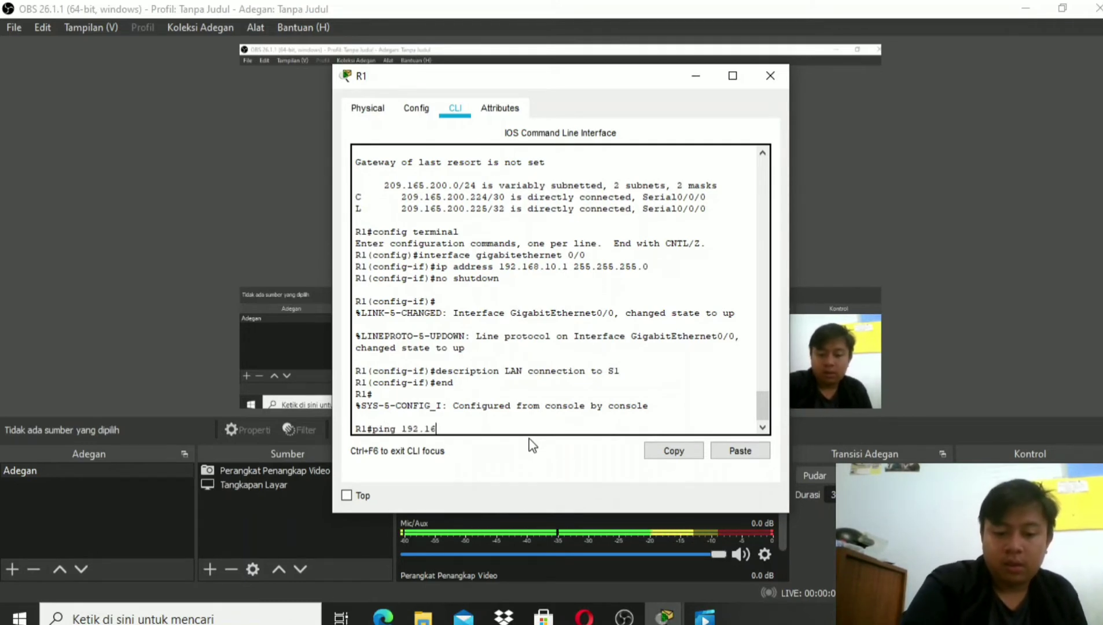
type("8.")
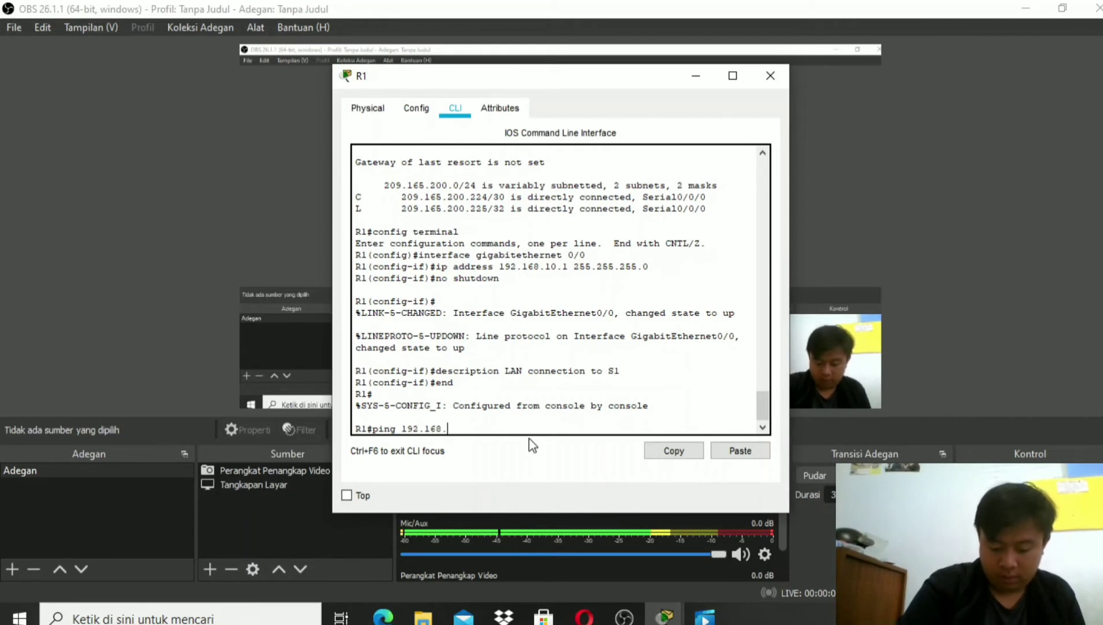
type("10")
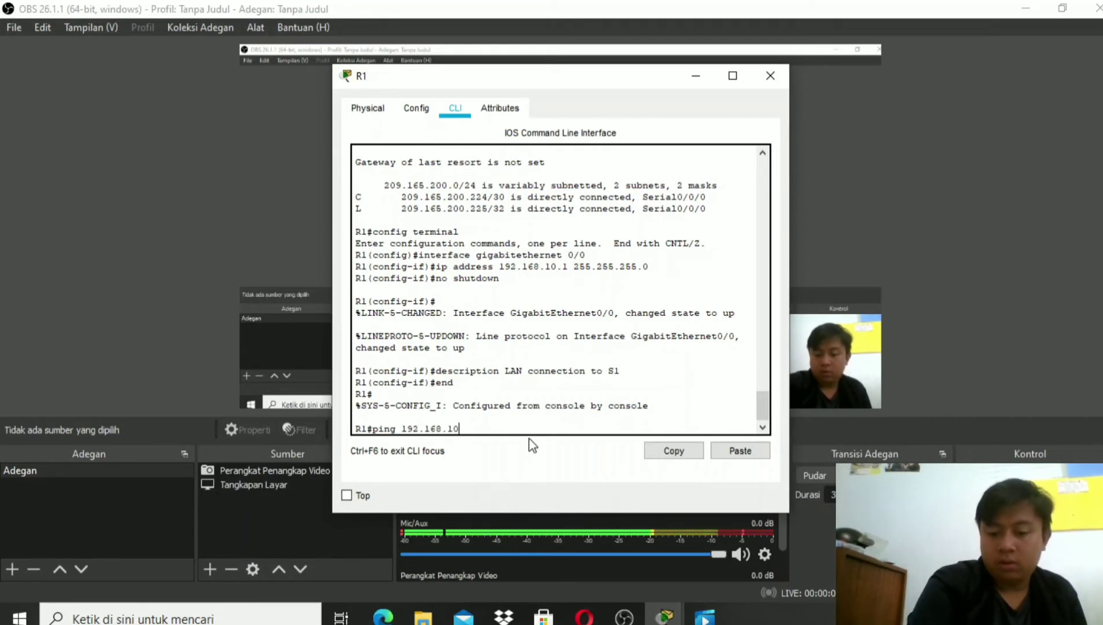
type(".10")
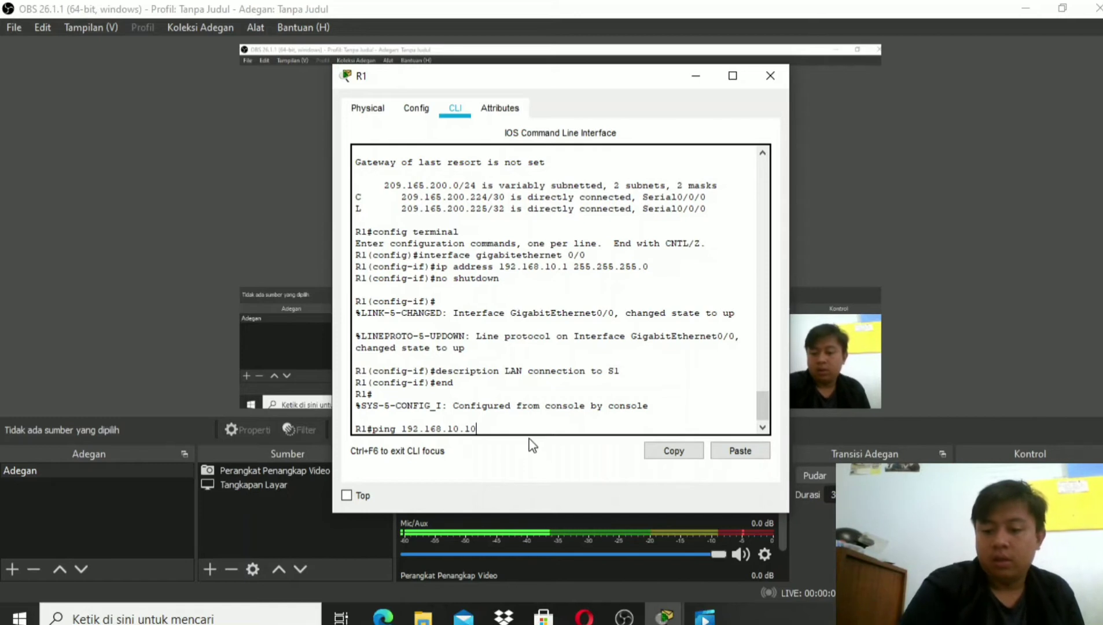
key("Return")
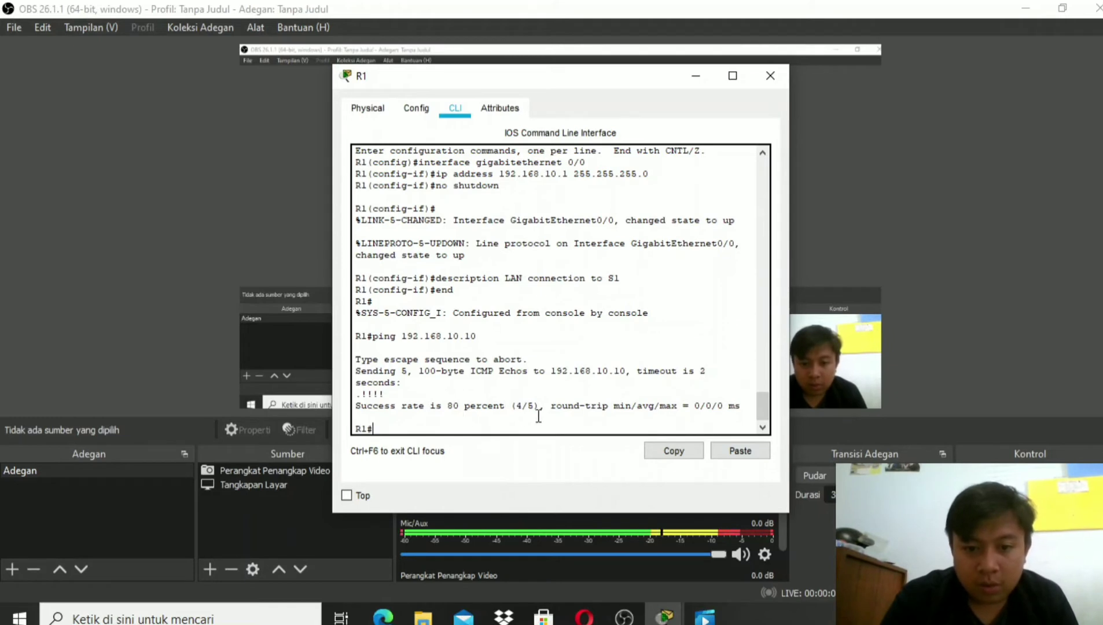
key("Up")
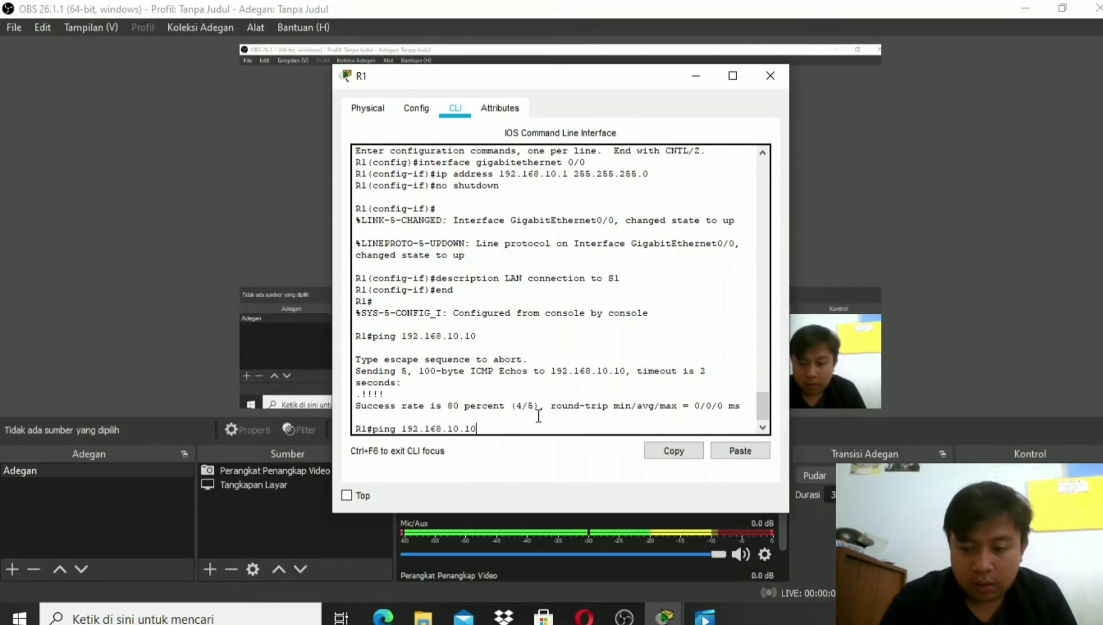
key("Return")
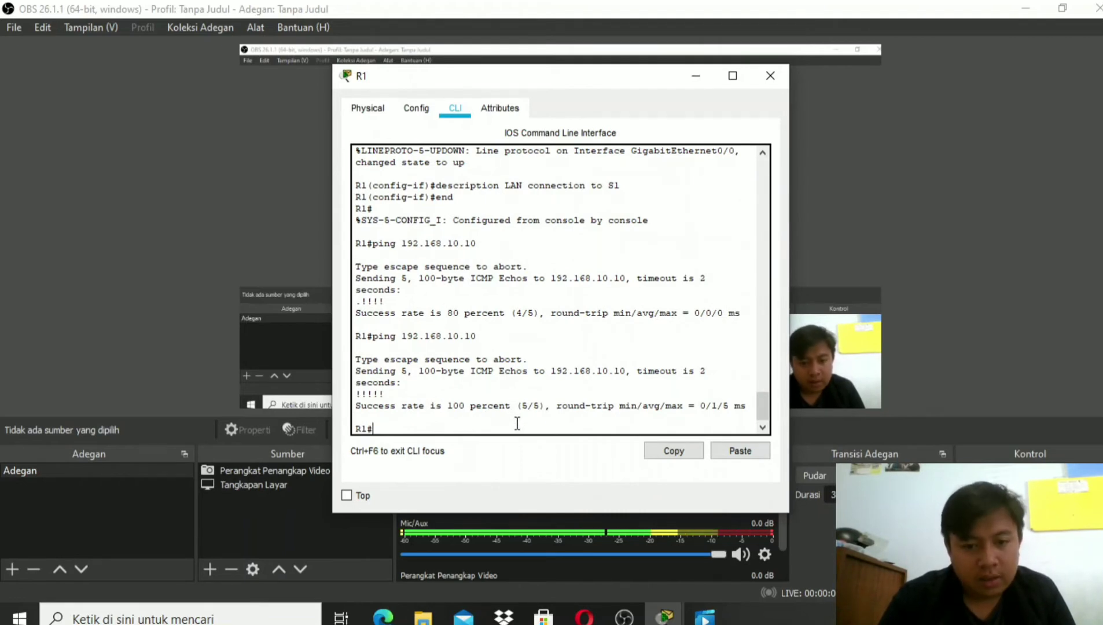
Step: Bring R1's command line window in Packet Tracer back to the front
left_click(1016, 457)
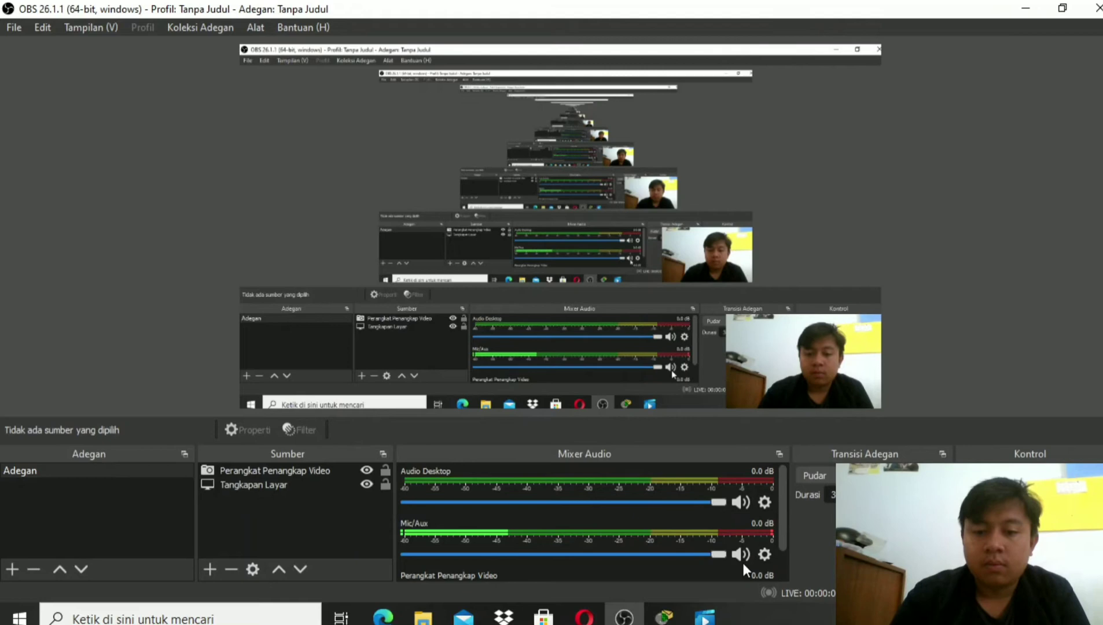
left_click(669, 619)
left_click(645, 551)
mouse_move(673, 618)
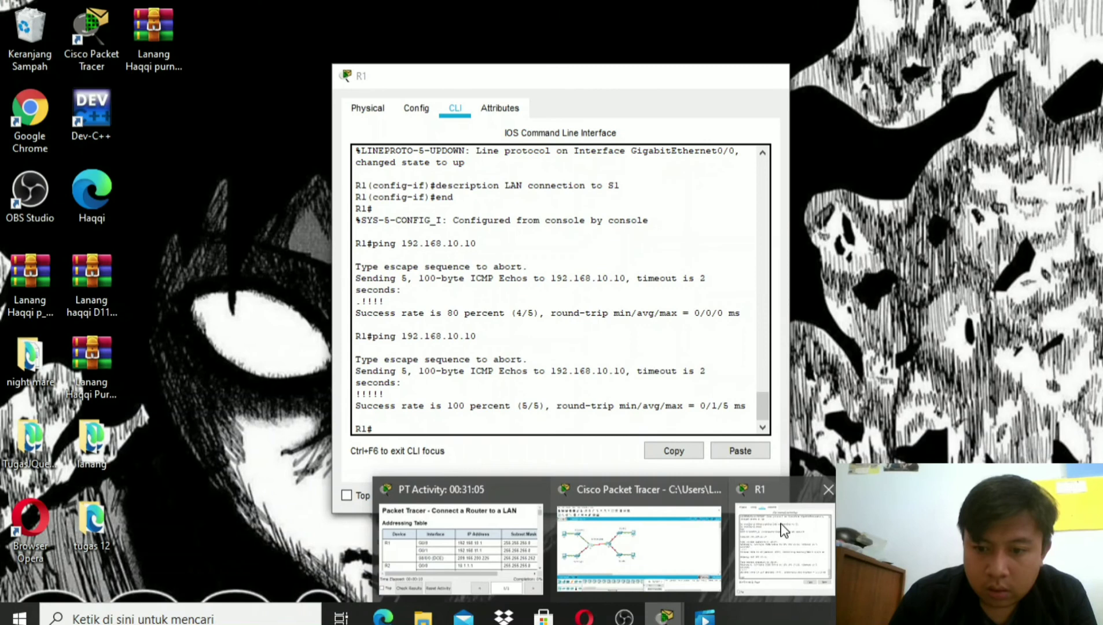
left_click(783, 529)
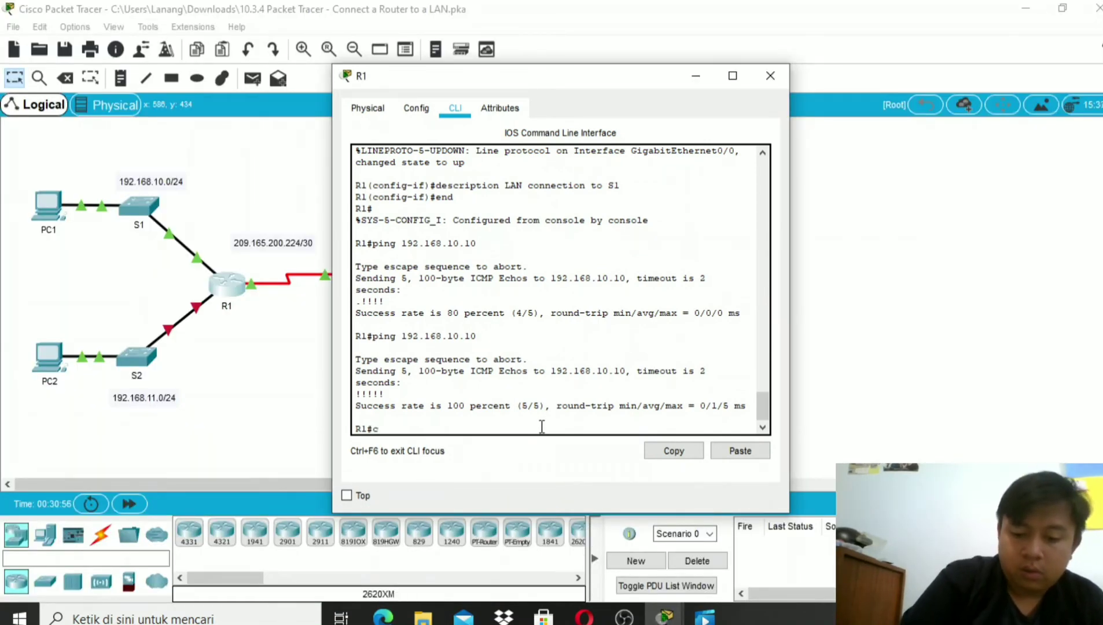
Step: Enter global configuration mode on R1 with the config terminal command
type("confi")
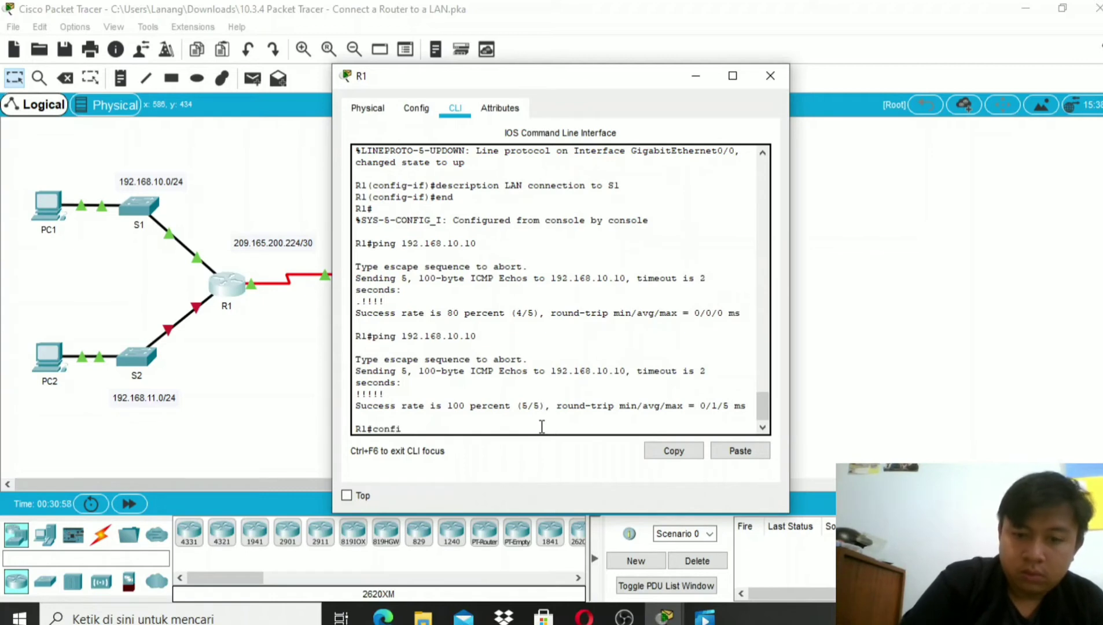
type("g t")
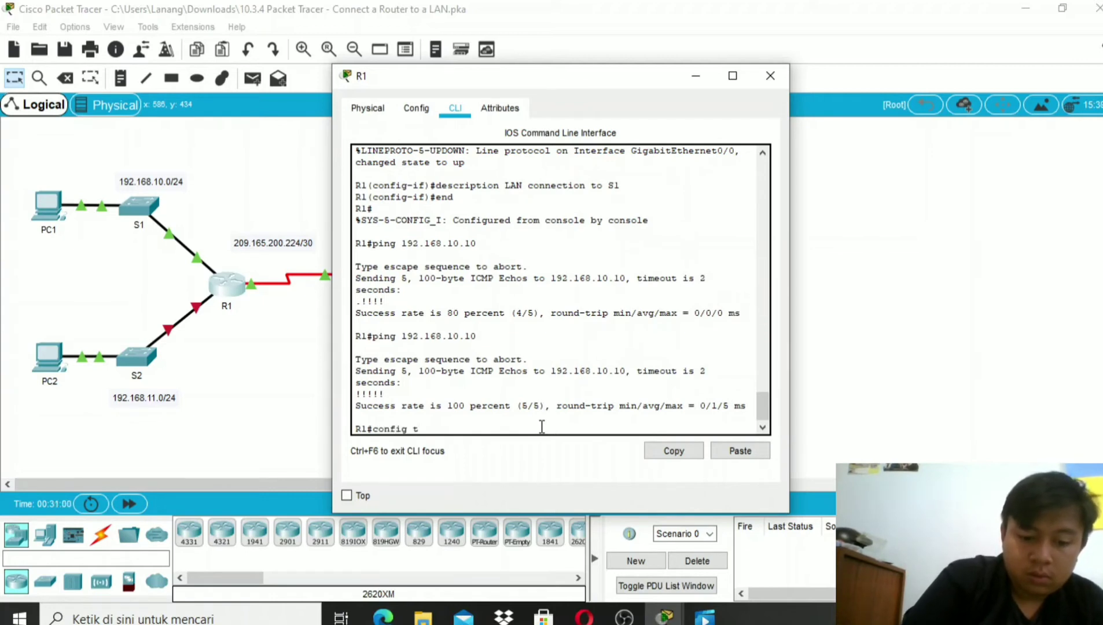
type("erminal")
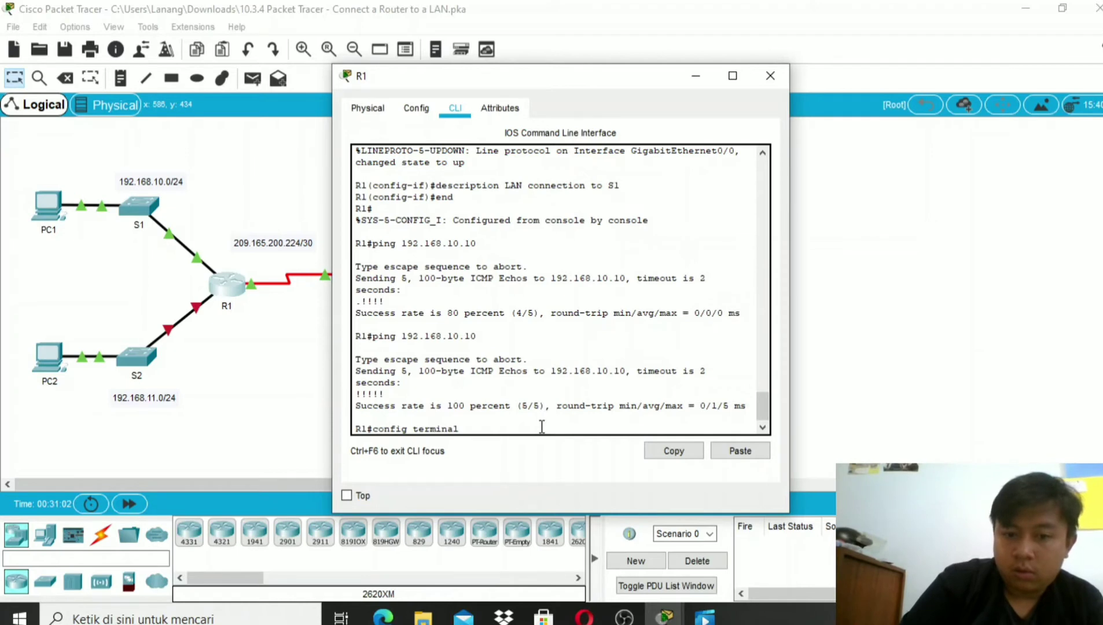
key("Return")
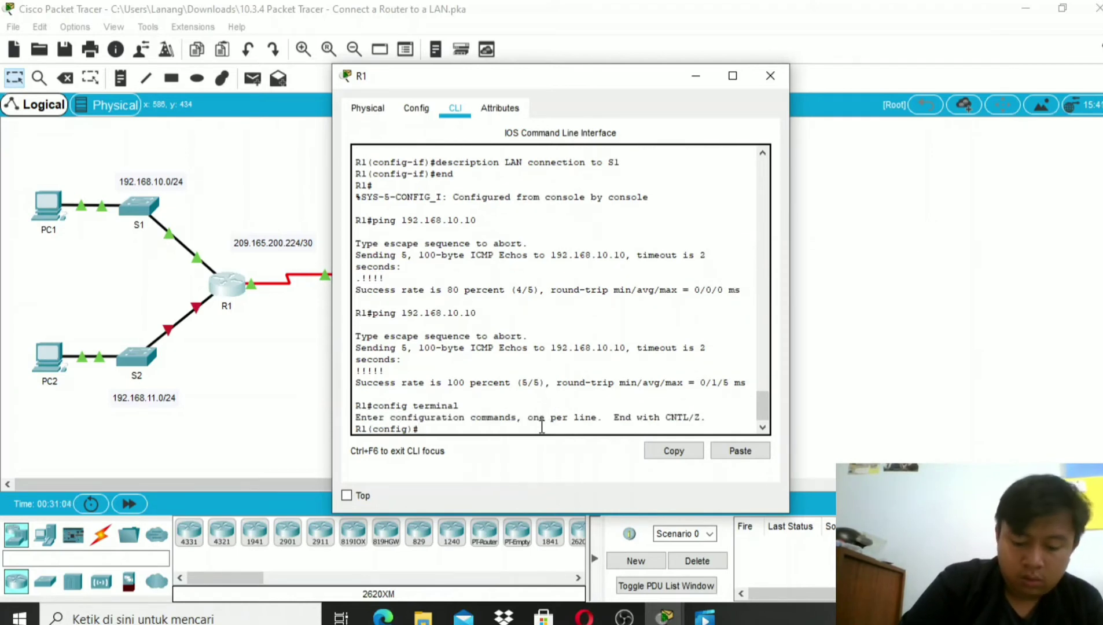
Step: Open interface configuration mode for GigabitEthernet 0/1 on R1 with the interface command
type("inte")
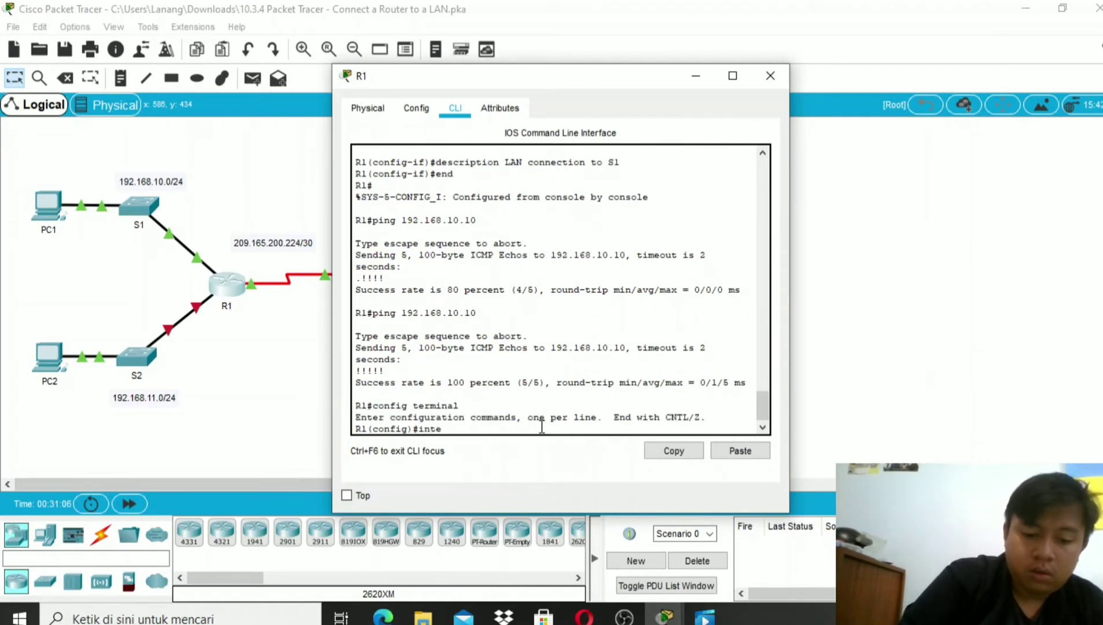
type("rface")
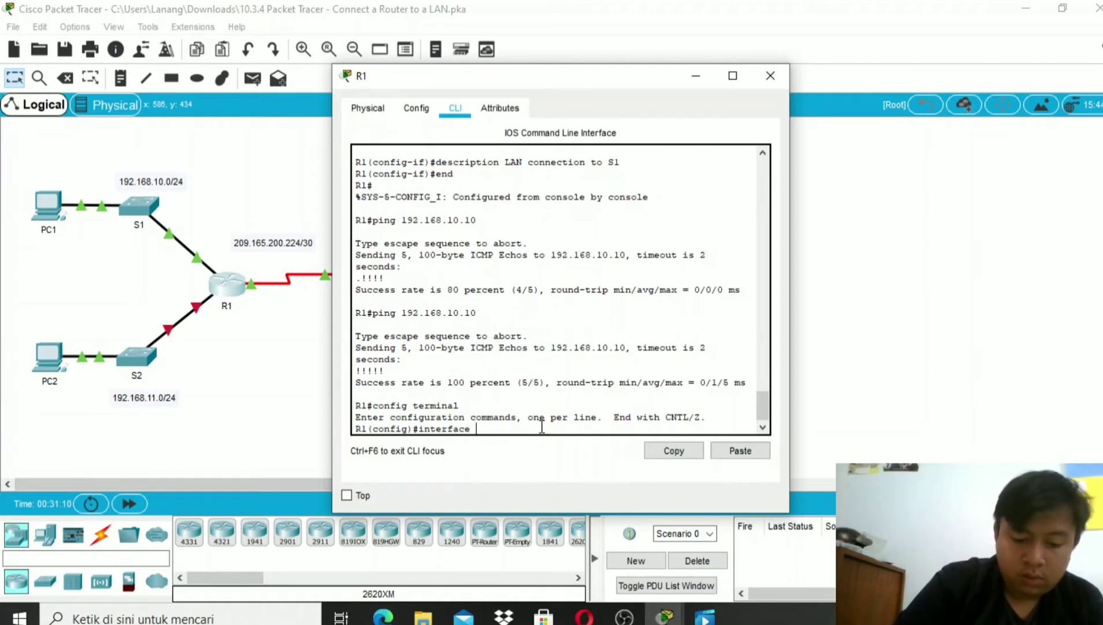
type(" gi")
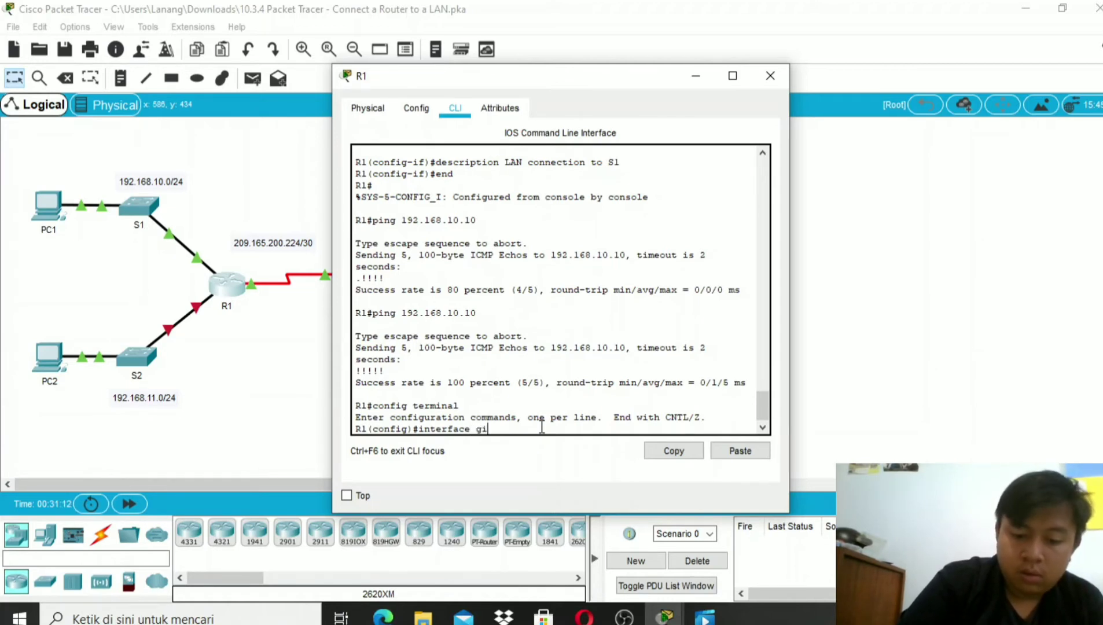
type("gabi")
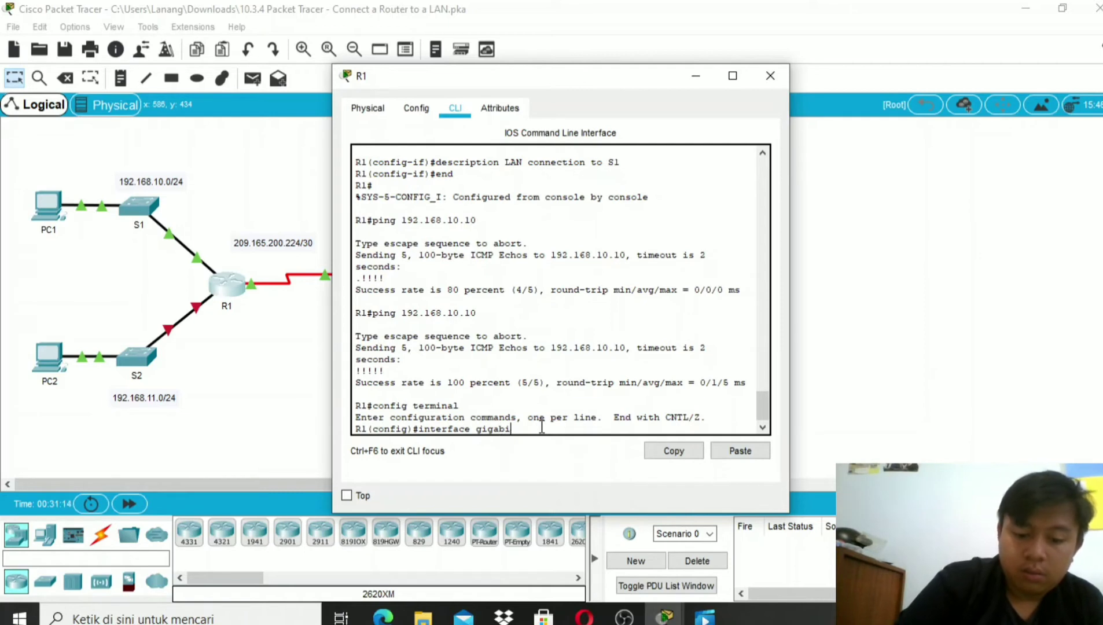
type("tether")
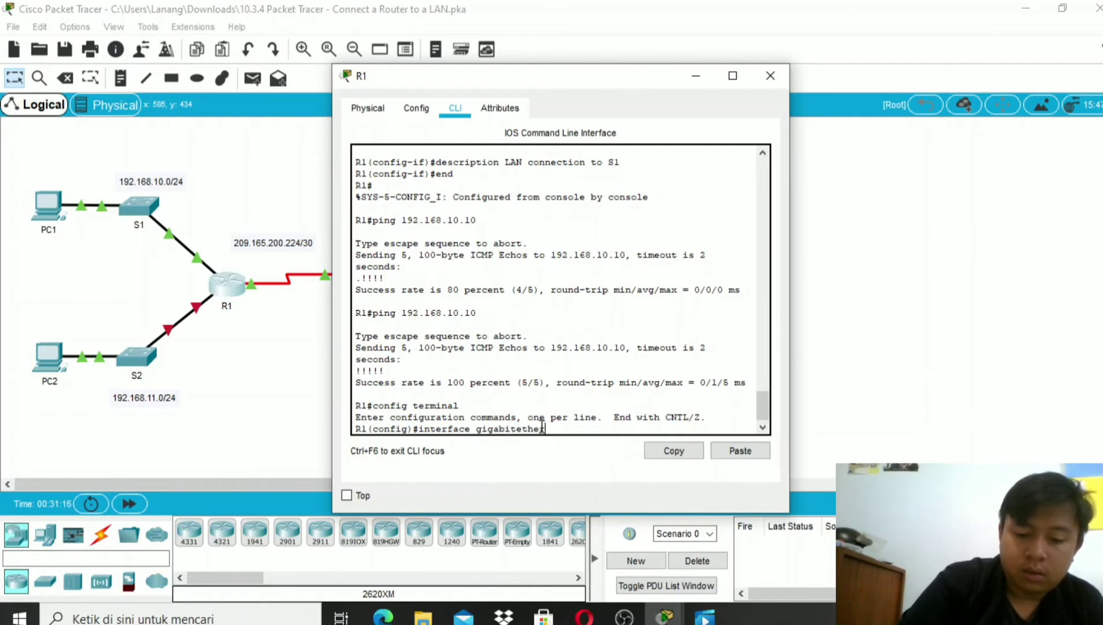
type("net")
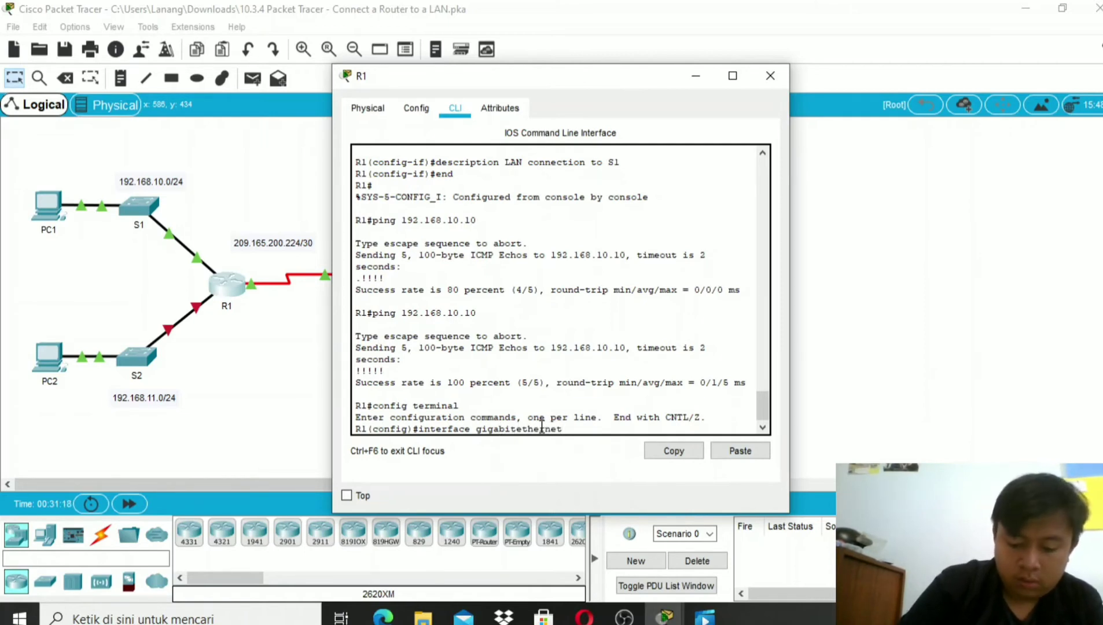
type(" 0/1")
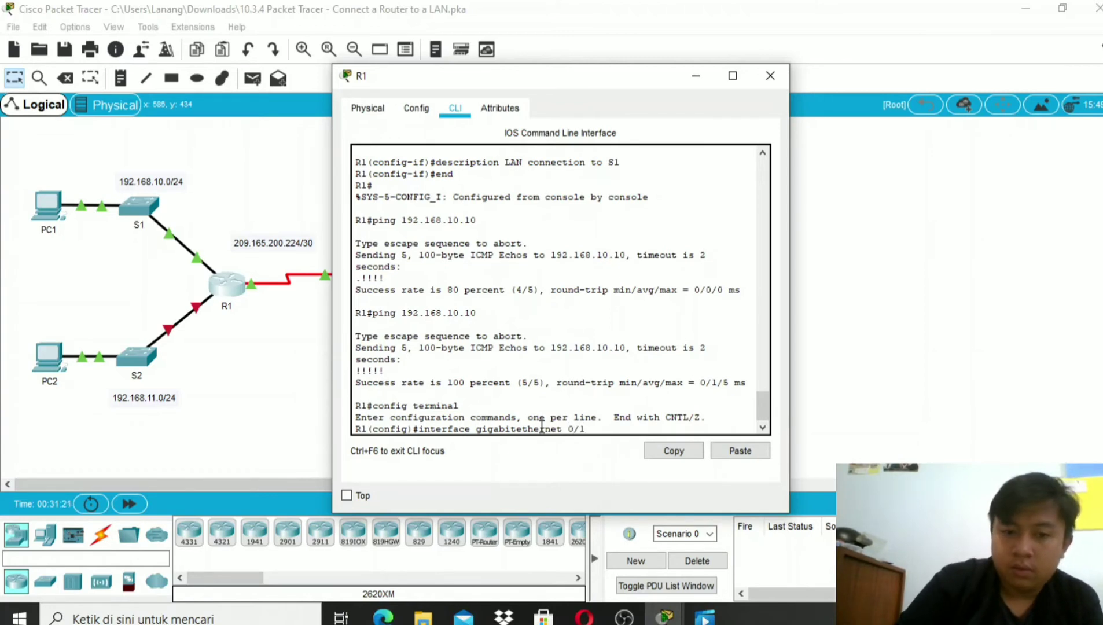
key("Return")
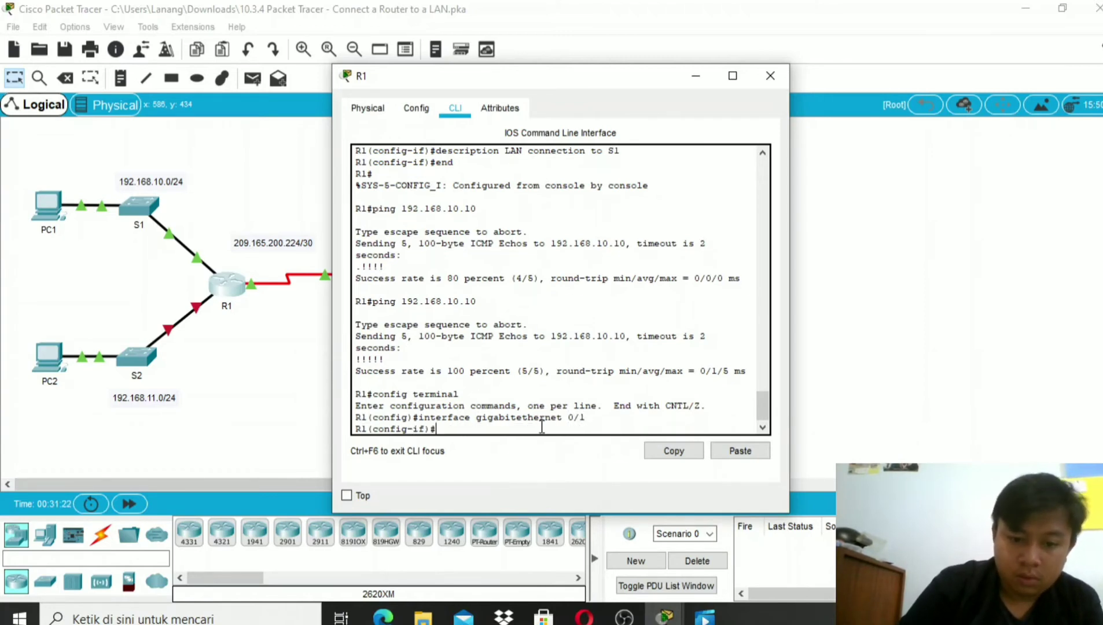
Step: Assign IP address 192.168.11.1 with subnet mask 255.255.255.0 to R1's GigabitEthernet 0/1 interface
type("i")
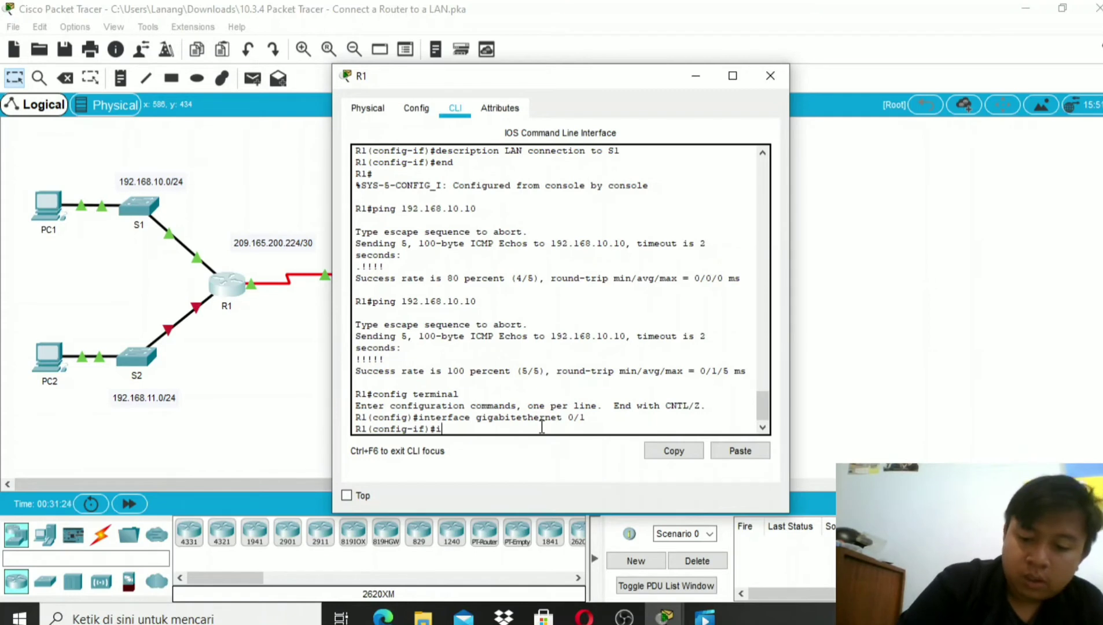
type("p a")
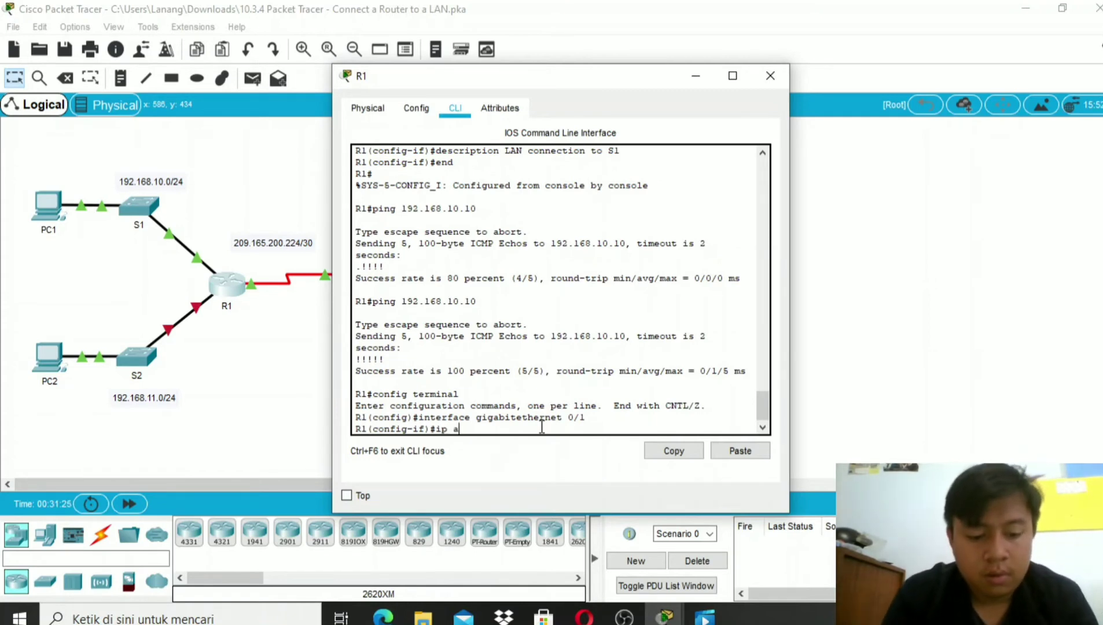
type("ddress")
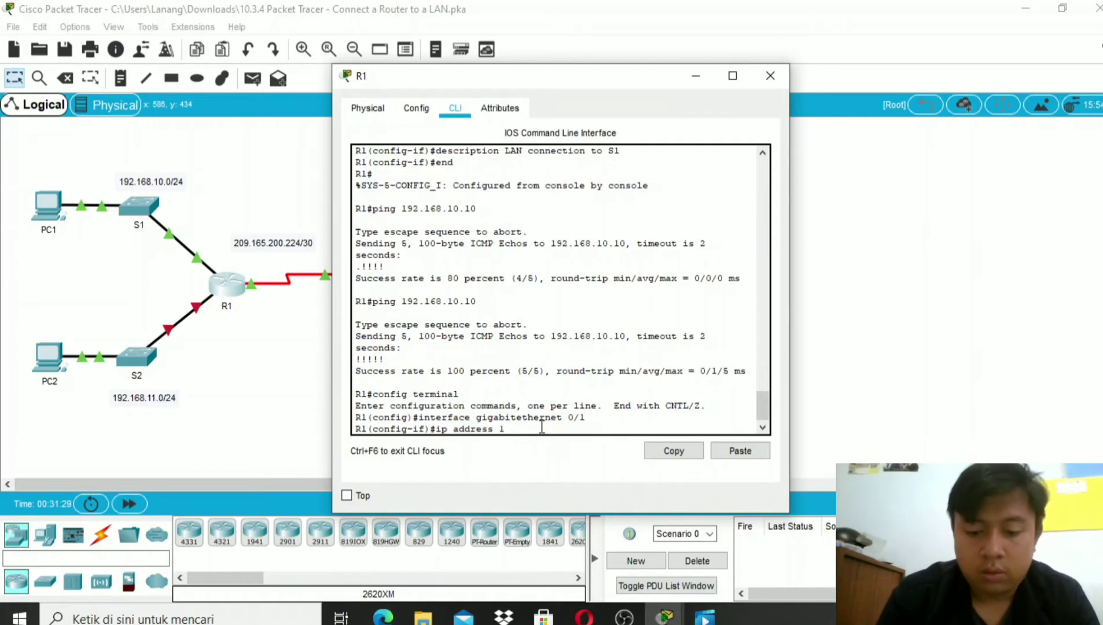
type(" 192.")
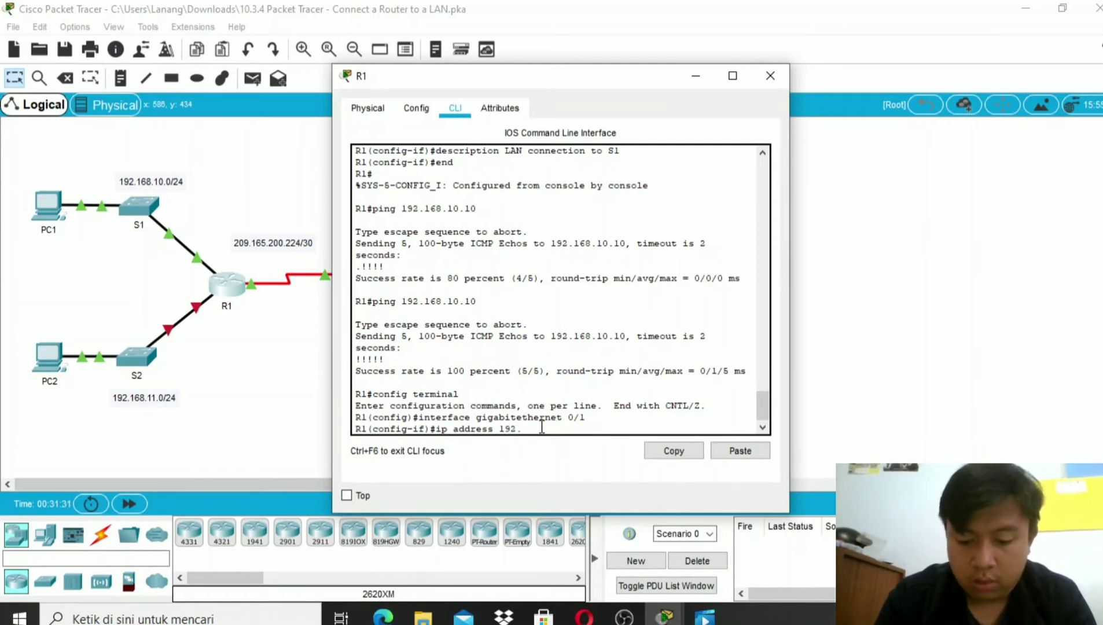
type("168")
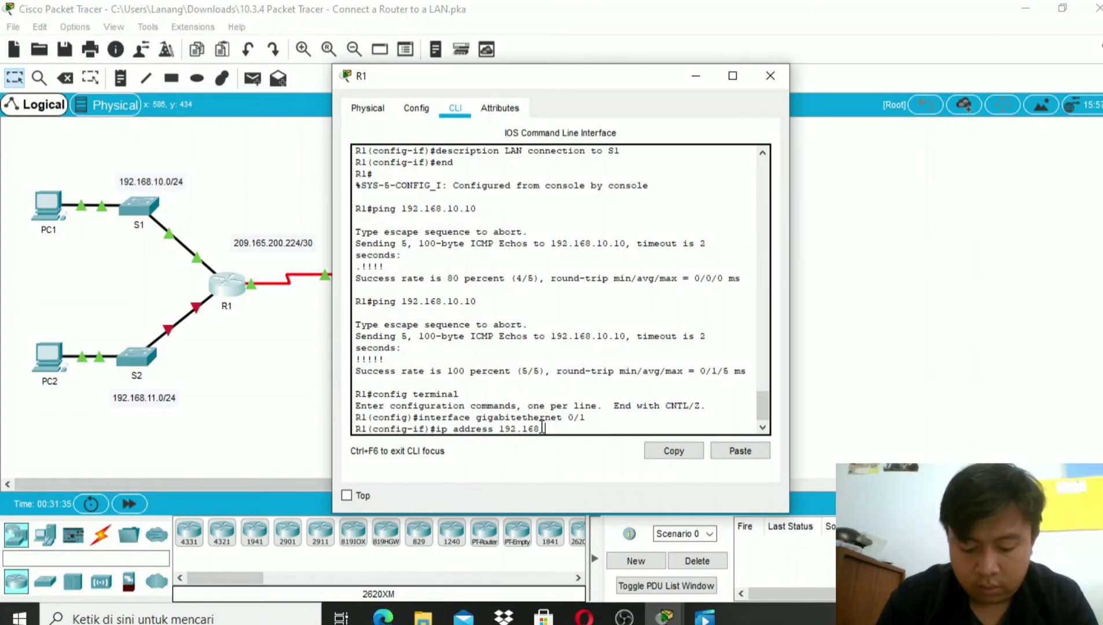
type(".11.1")
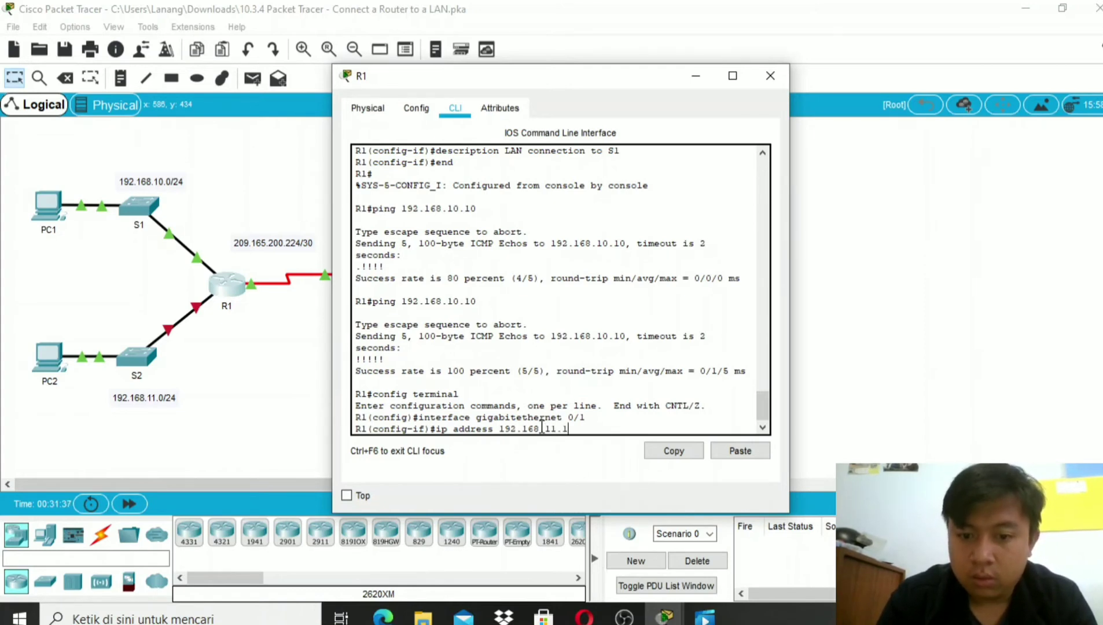
type(" 255")
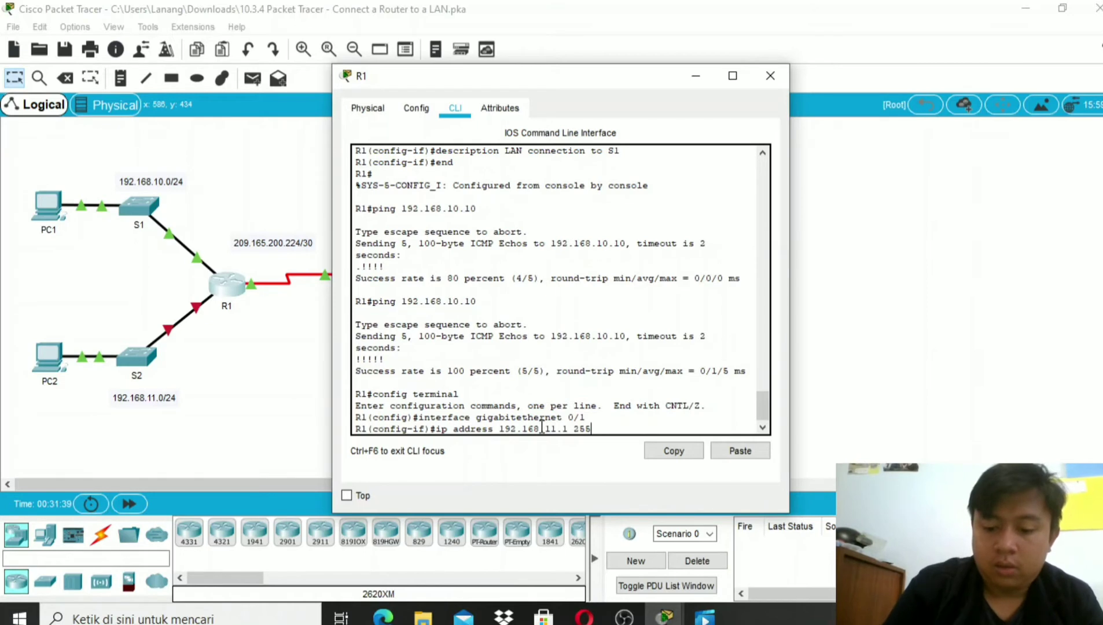
type(".255.")
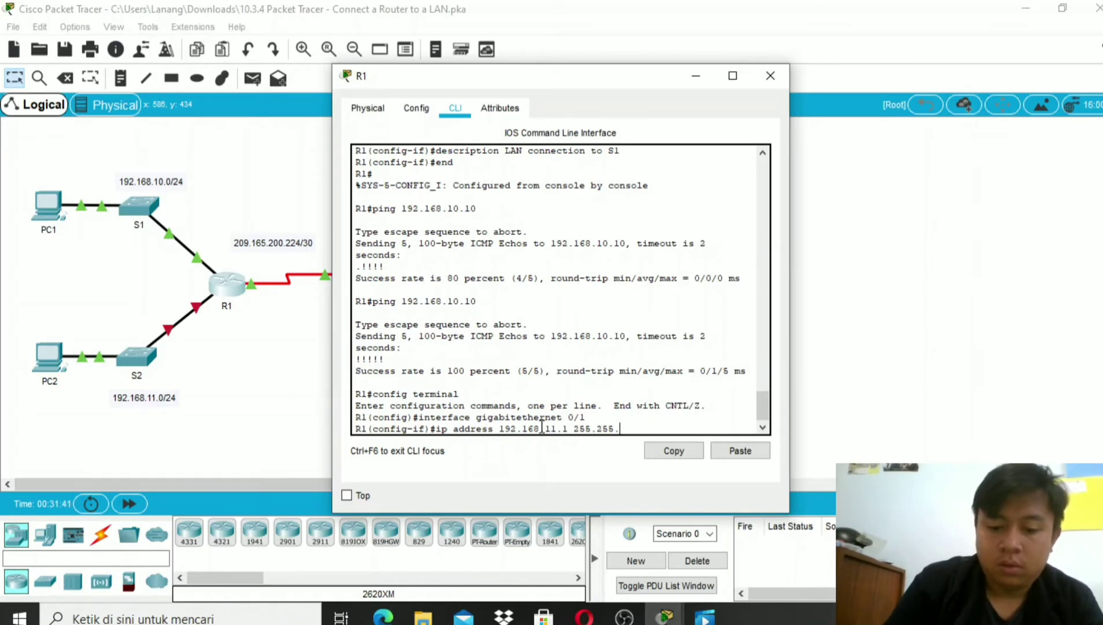
type("255")
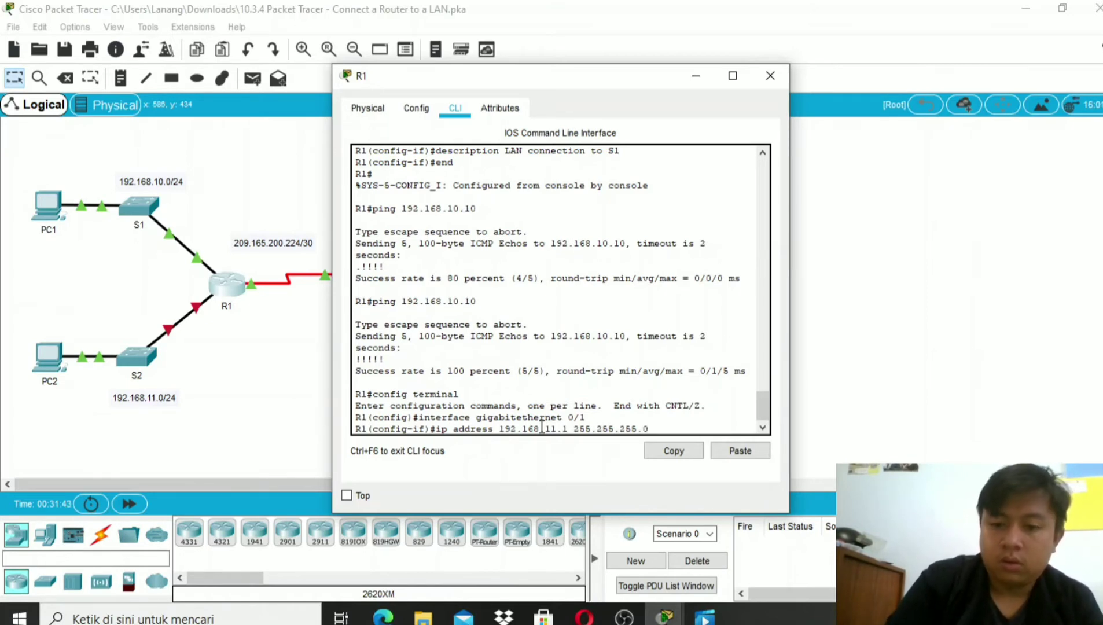
type(".0")
key("Return")
Step: Enable R1's GigabitEthernet 0/1 interface with the no shutdown command
type("no")
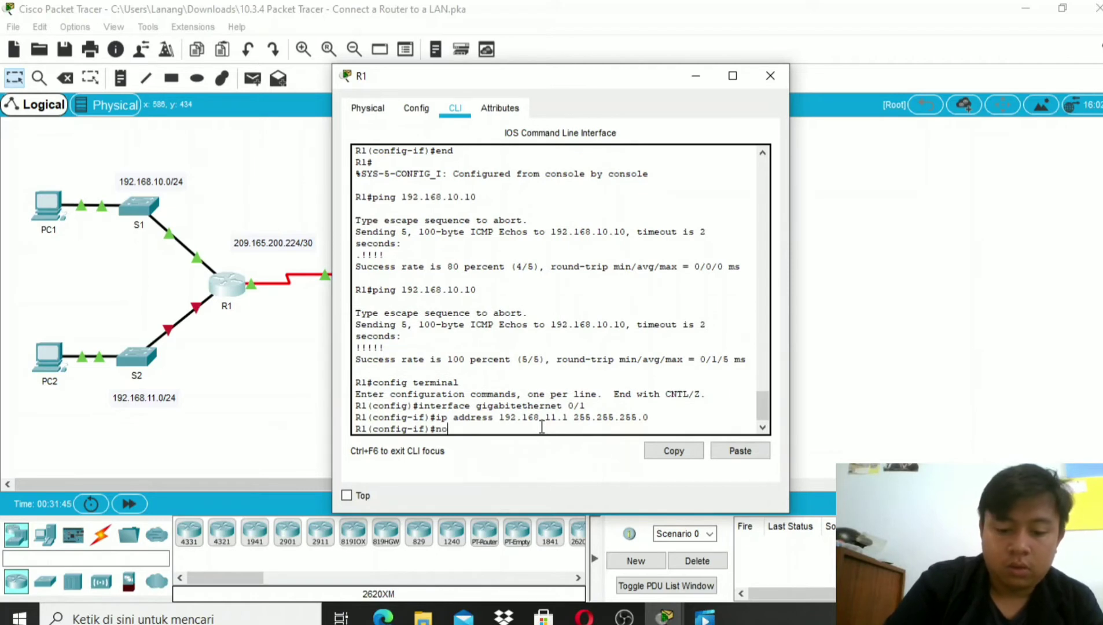
type(" shutd")
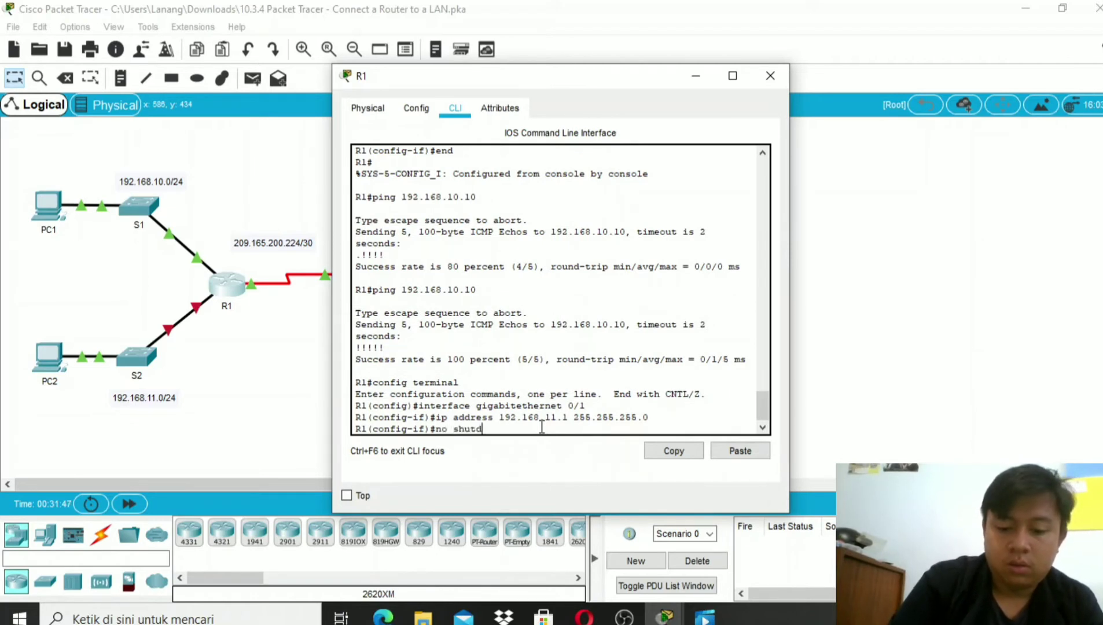
type("own")
key("Return")
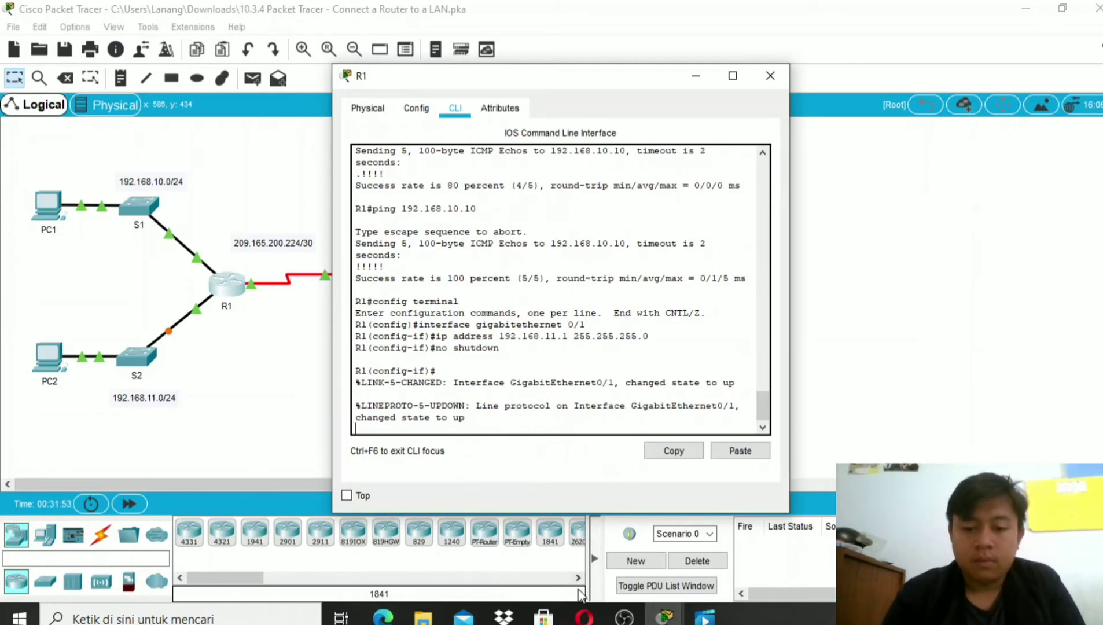
Step: Switch to OBS and return to R1's command line window in Packet Tracer
left_click(623, 616)
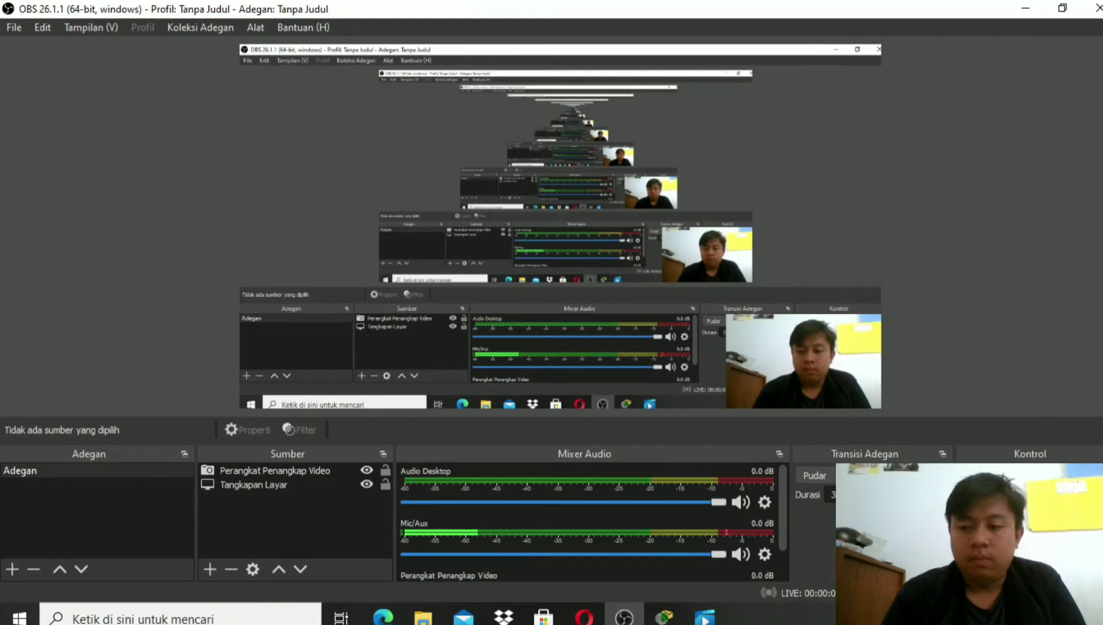
mouse_move(665, 616)
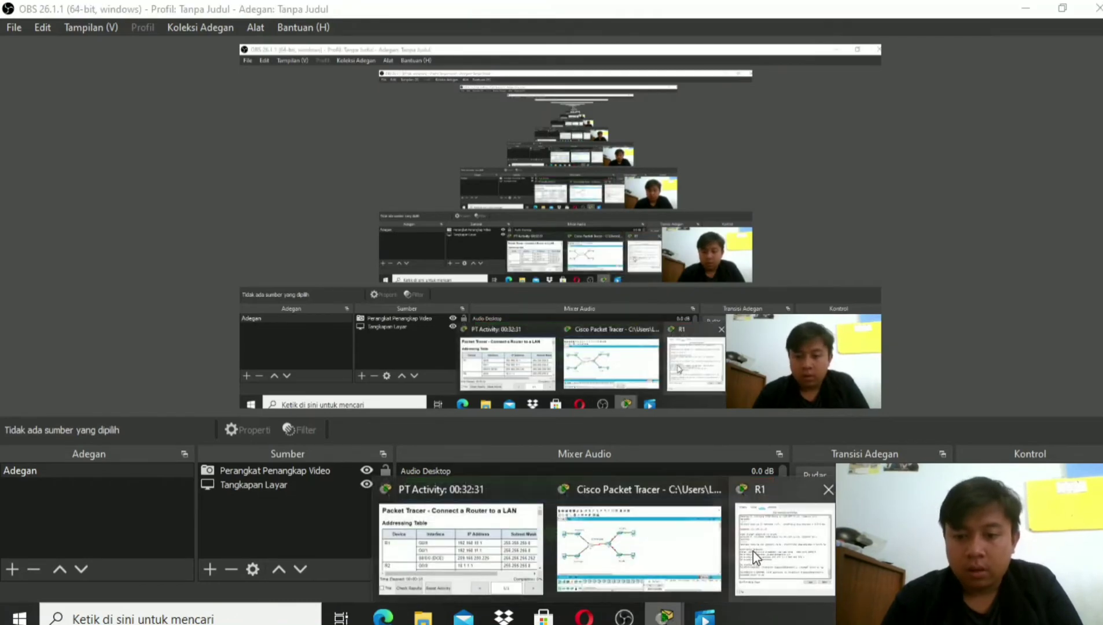
left_click(753, 551)
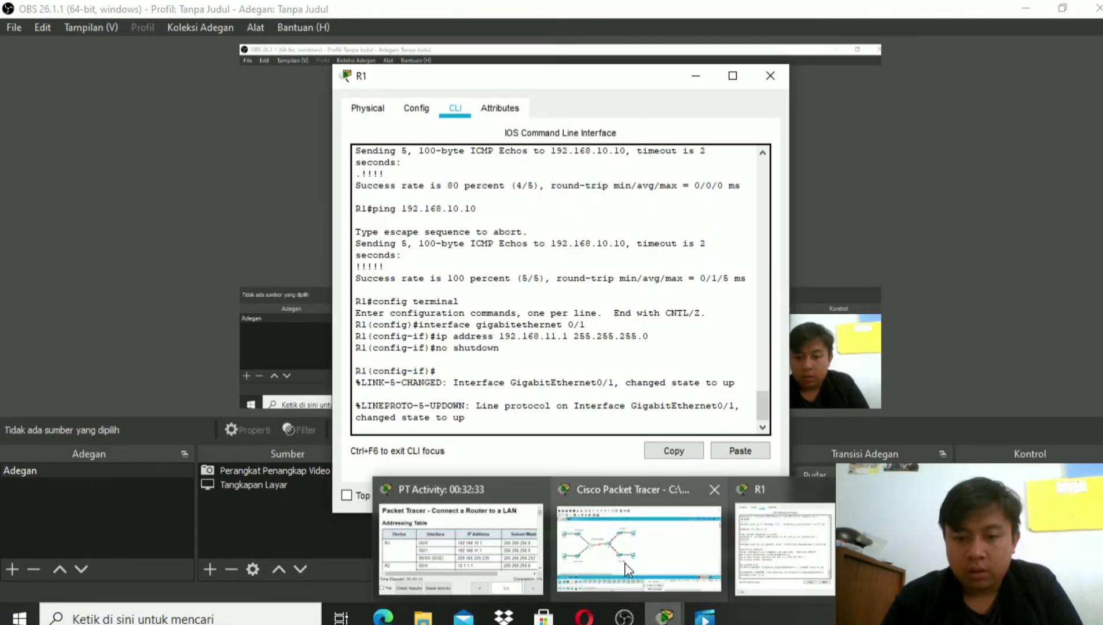
left_click(598, 526)
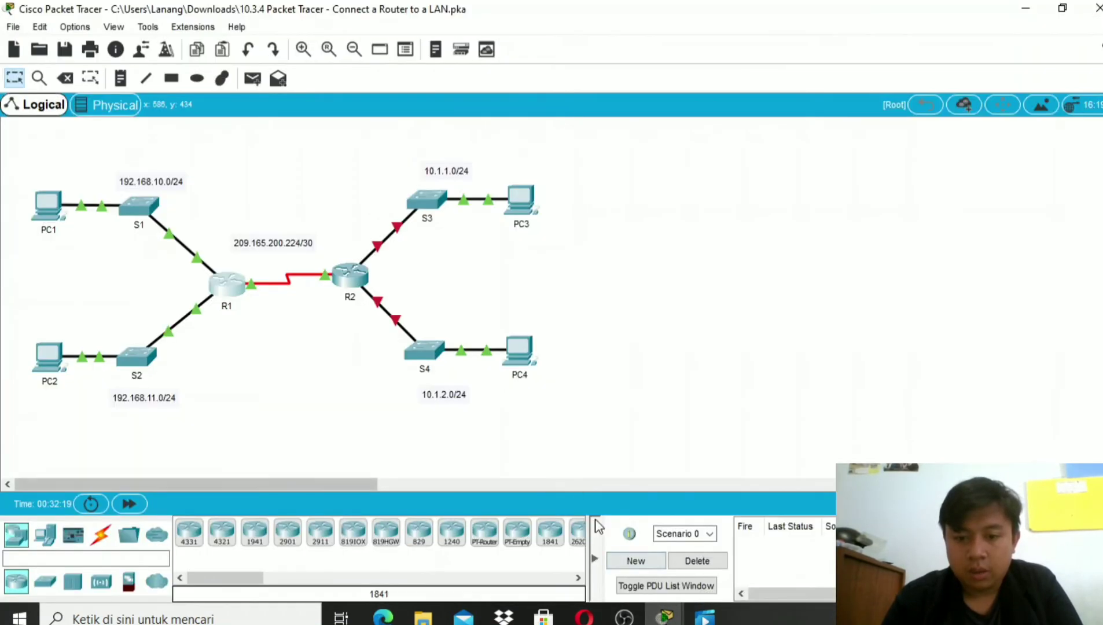
left_click(244, 286)
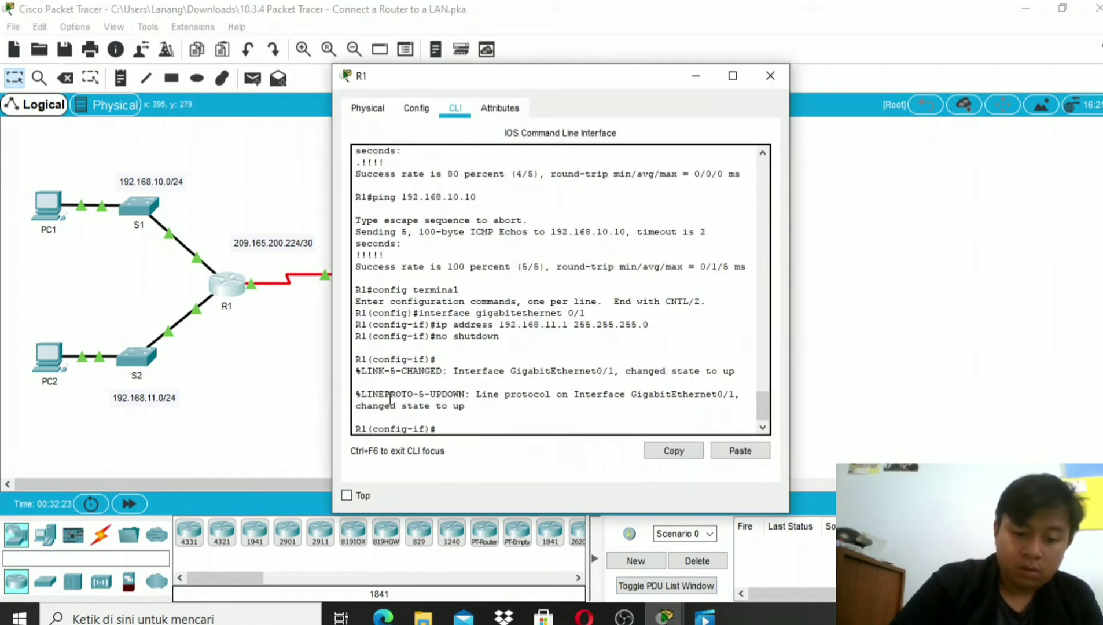
Step: Set the description of R1's GigabitEthernet 0/1 interface to "LAN connection to S2" and leave configuration mode with the end command
type("desc")
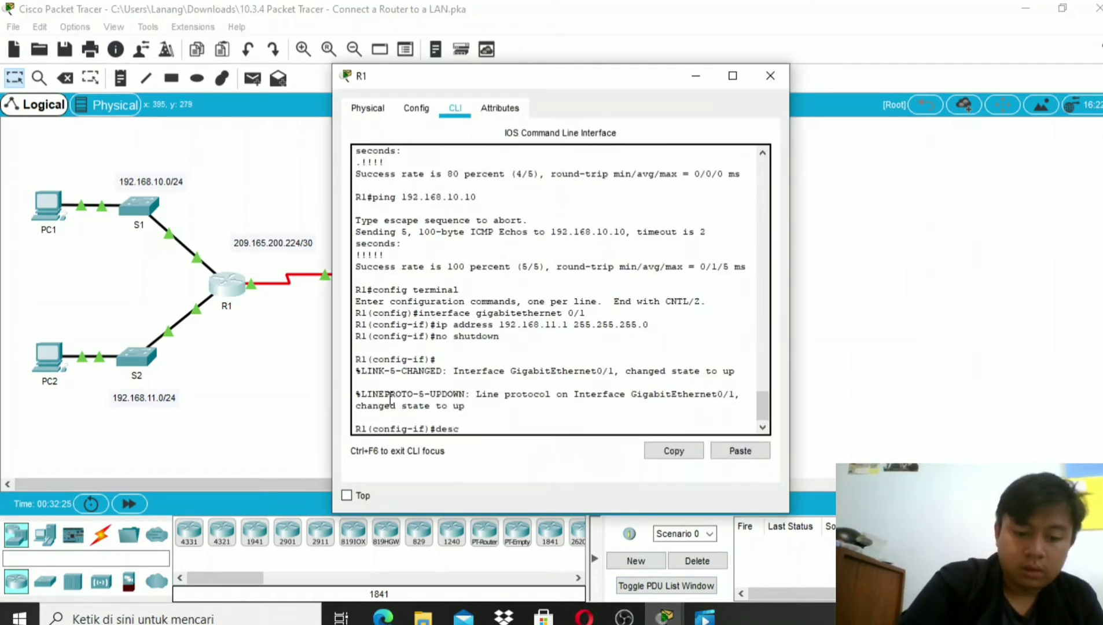
type("ripti")
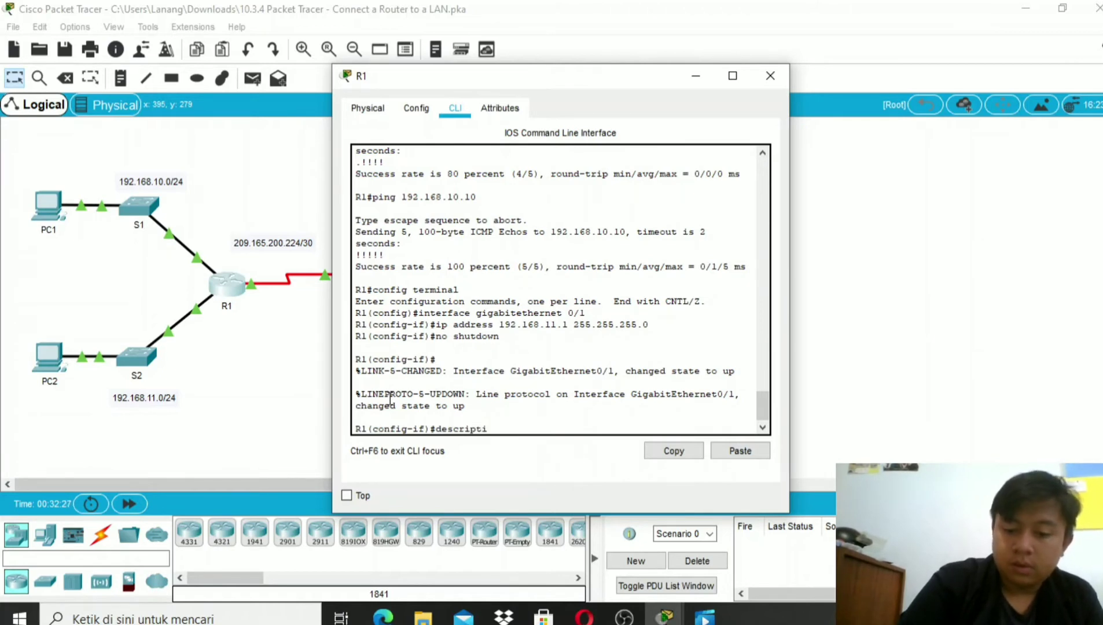
type("on LA")
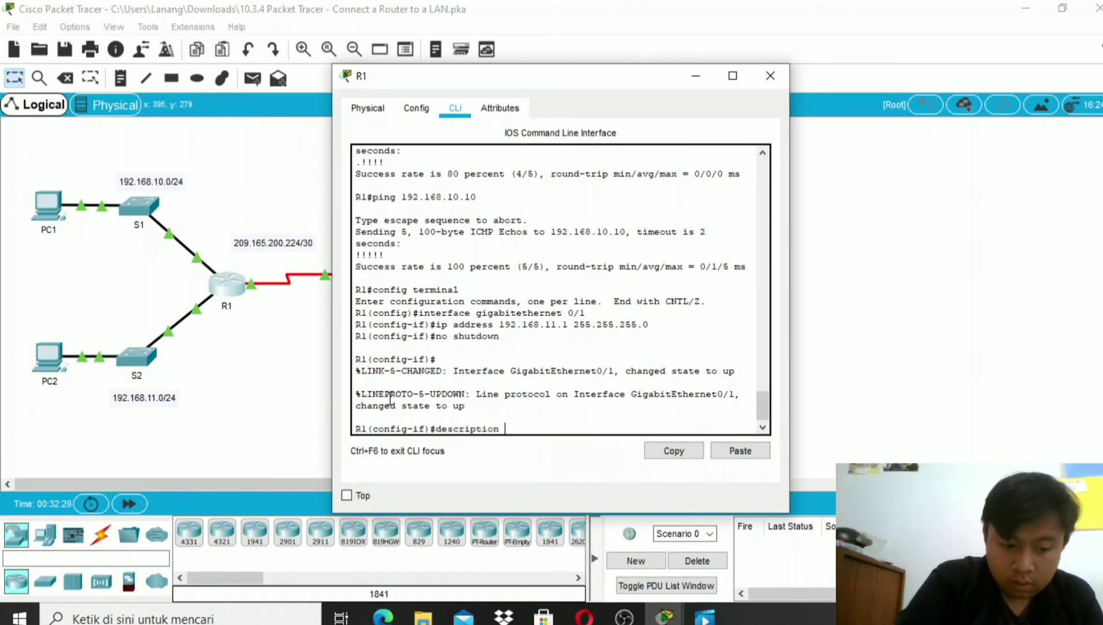
type("N ")
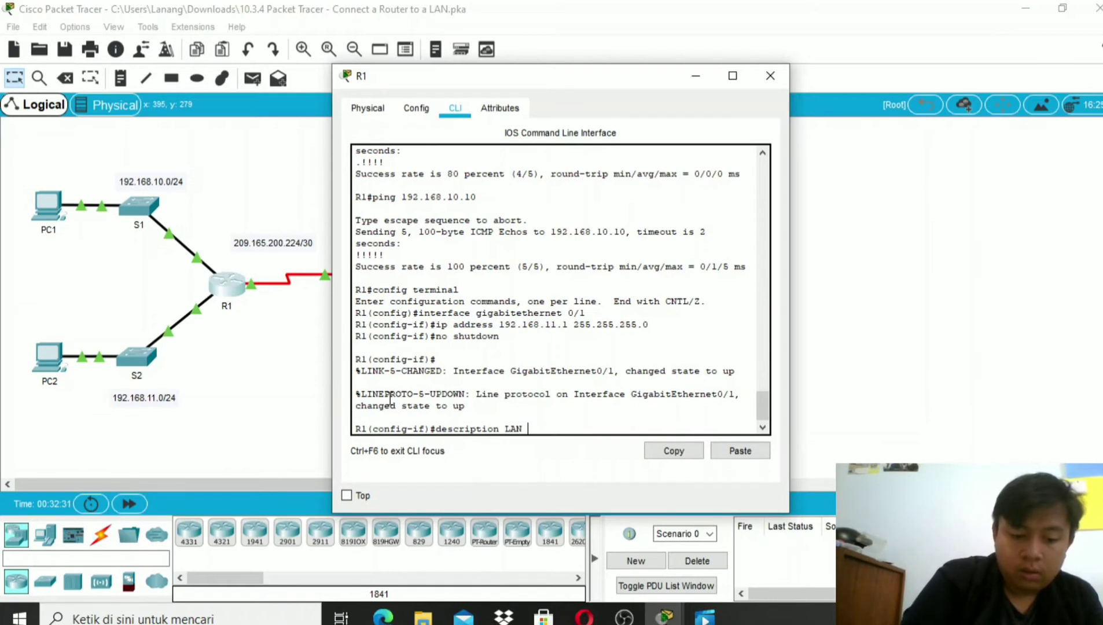
type("conn")
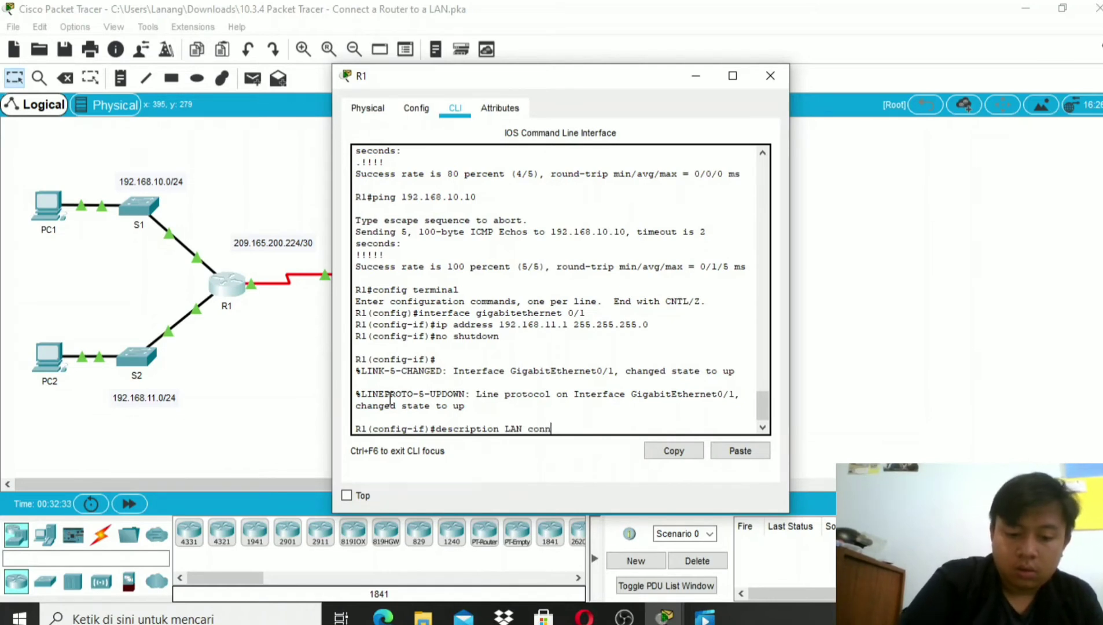
type("ectio")
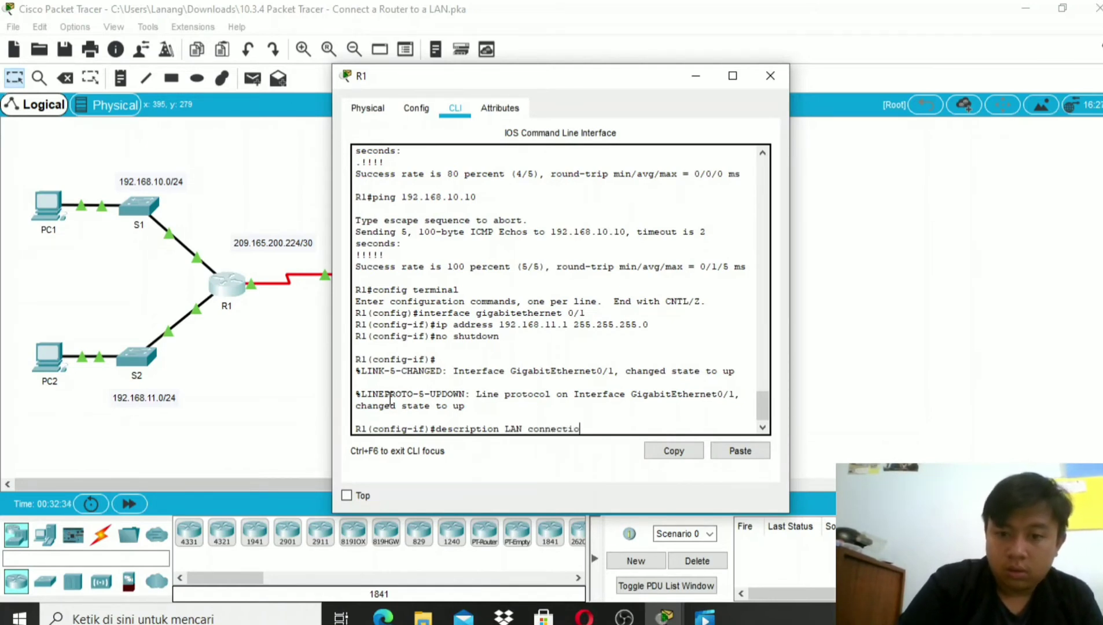
type("n to")
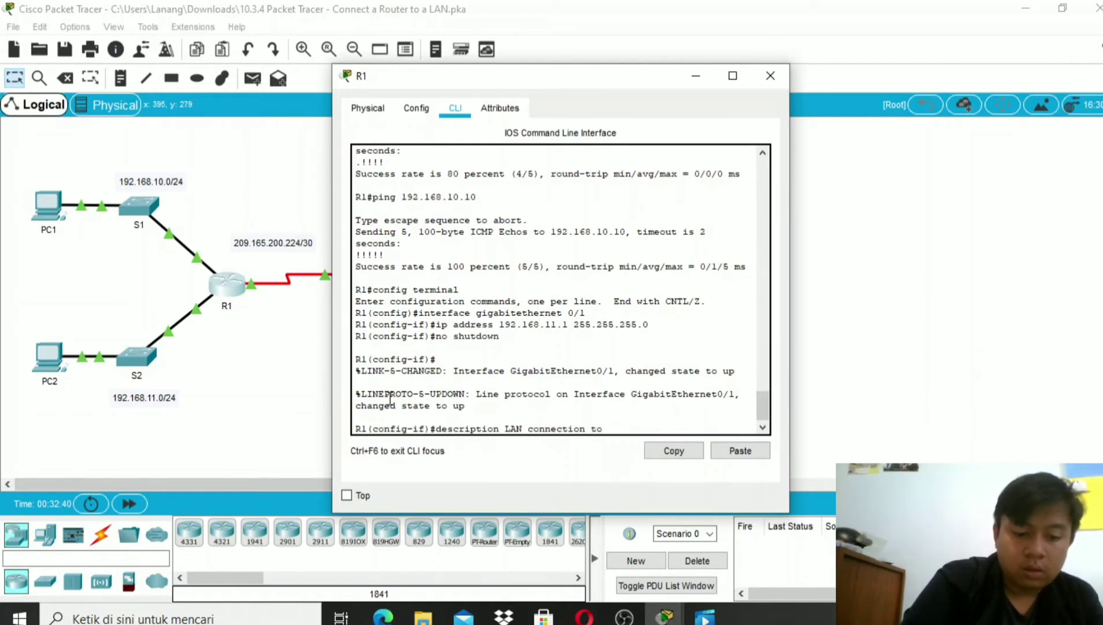
type(" S")
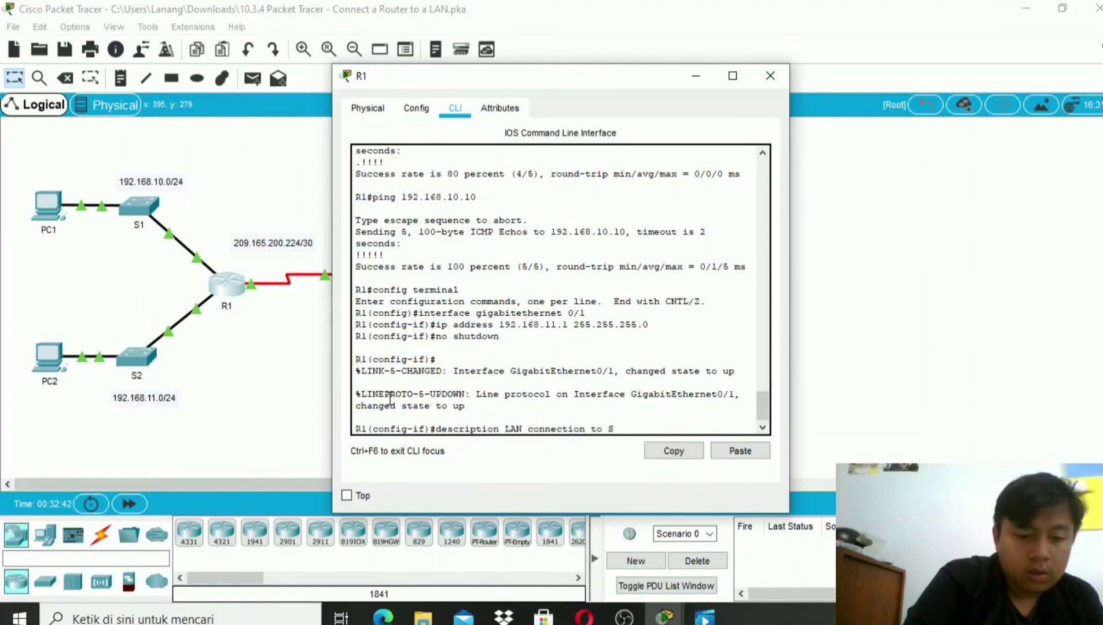
type("2")
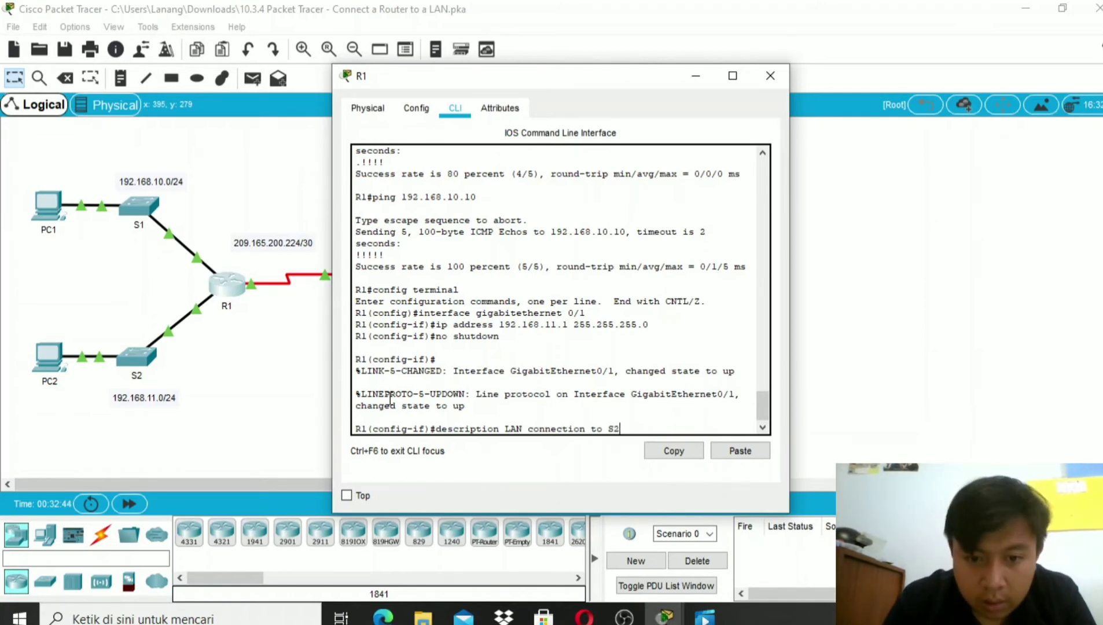
key("Return")
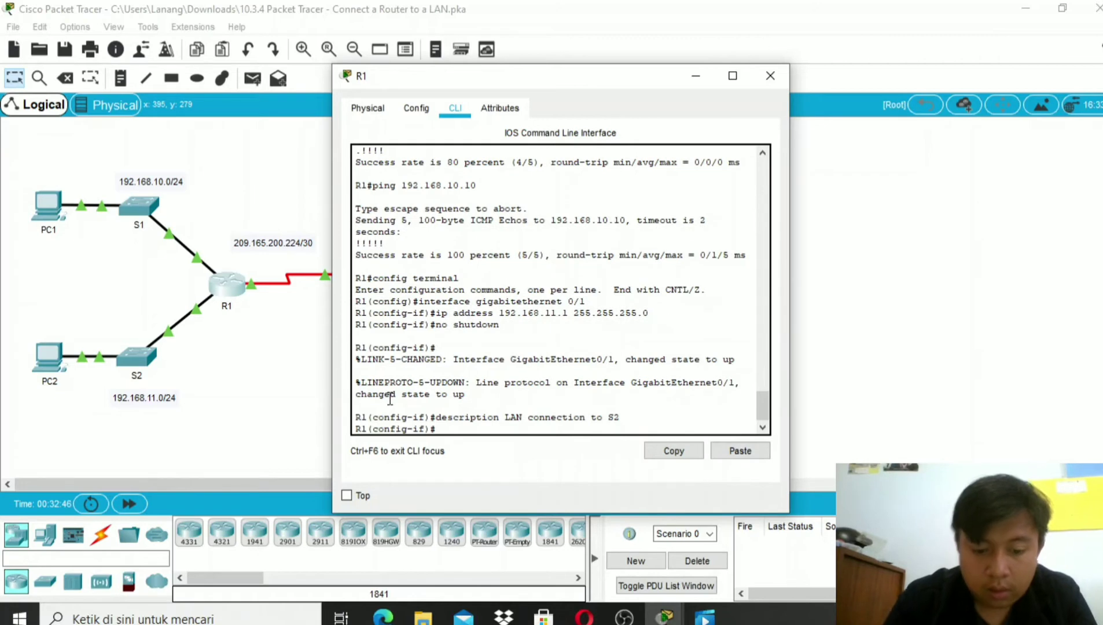
type("end")
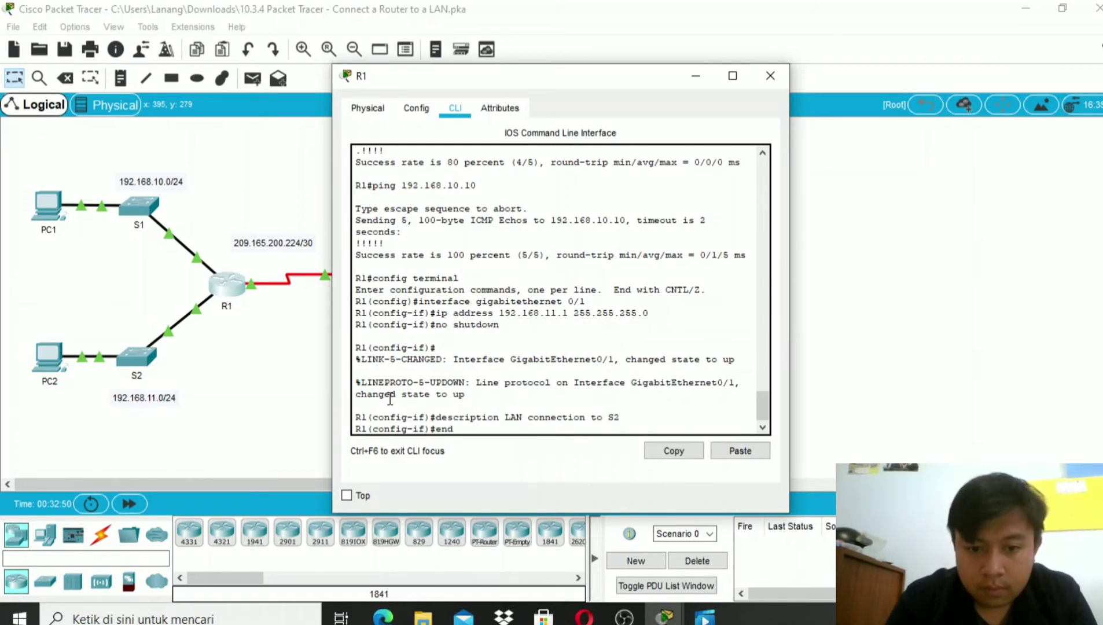
key("Return")
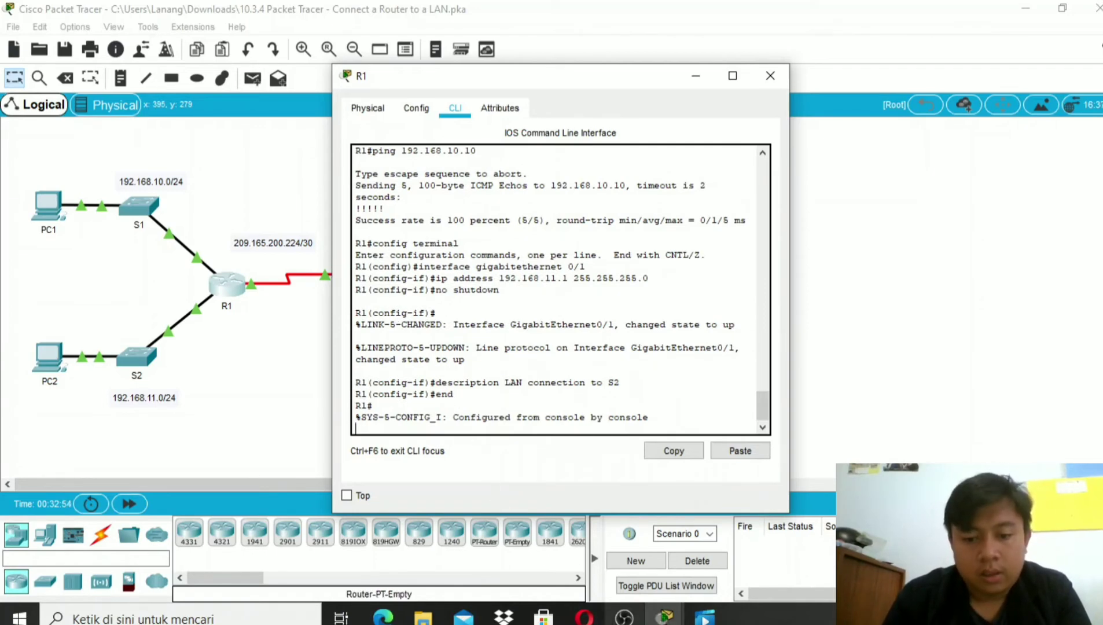
Step: Switch to OBS and bring the main Packet Tracer topology window back to the front
left_click(624, 619)
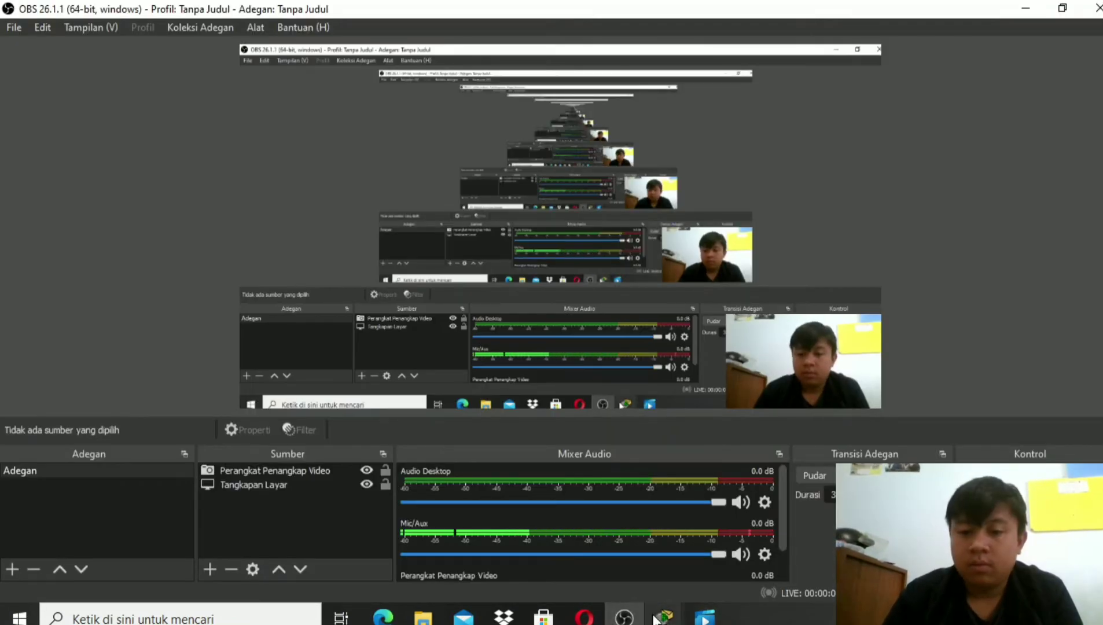
mouse_move(660, 618)
left_click(683, 567)
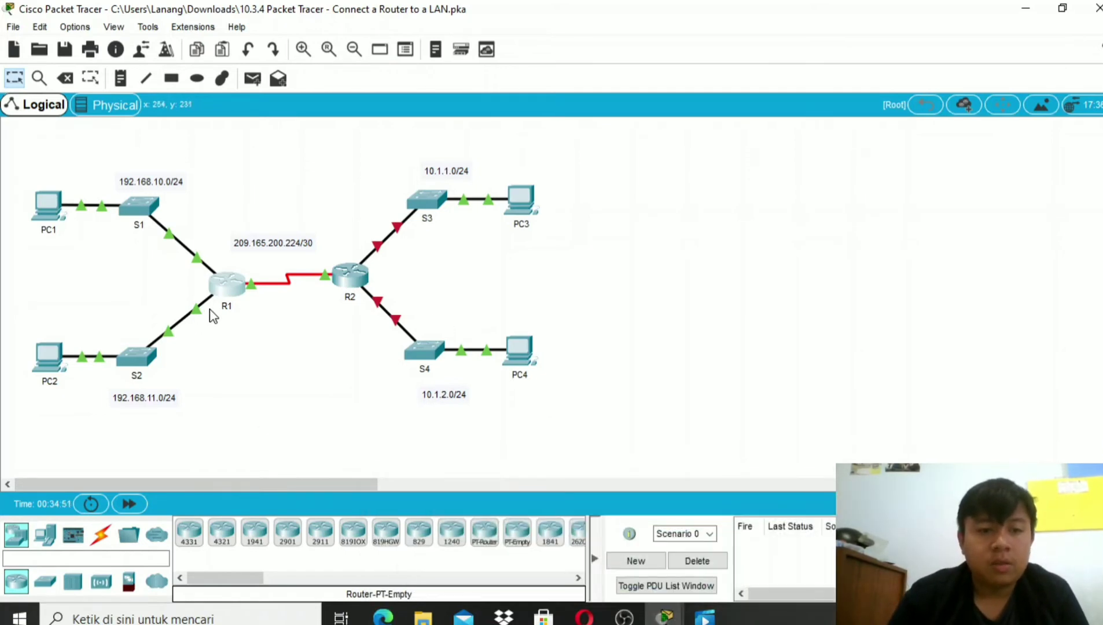
Step: Open R2's command line, log in with the console password, and enter privileged mode using enable and the privileged-mode password
left_click(349, 276)
key("Return")
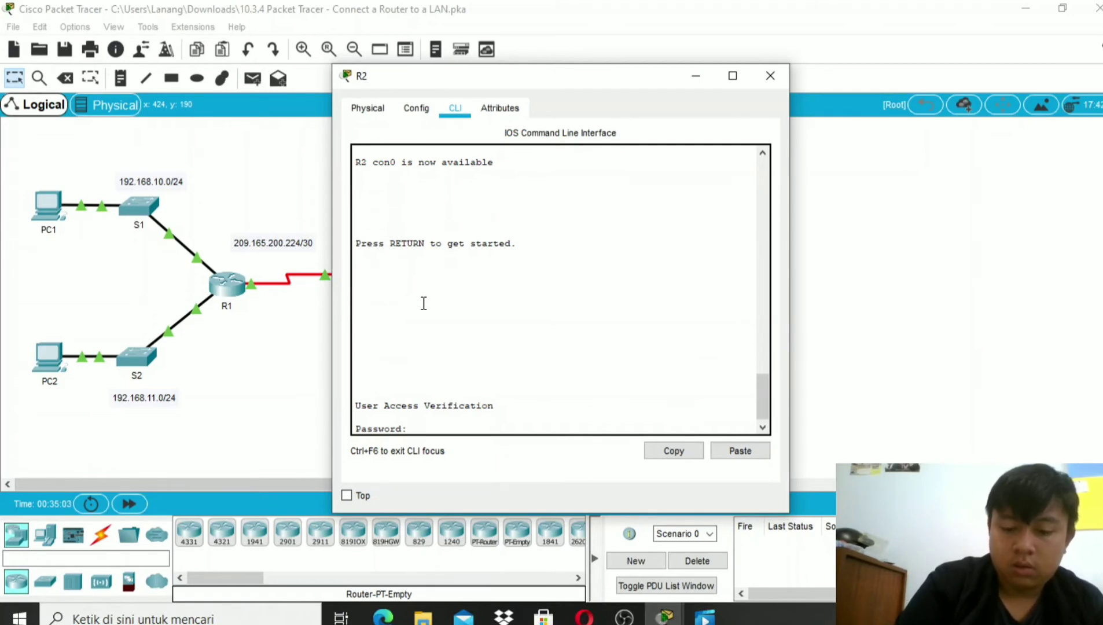
key("Return")
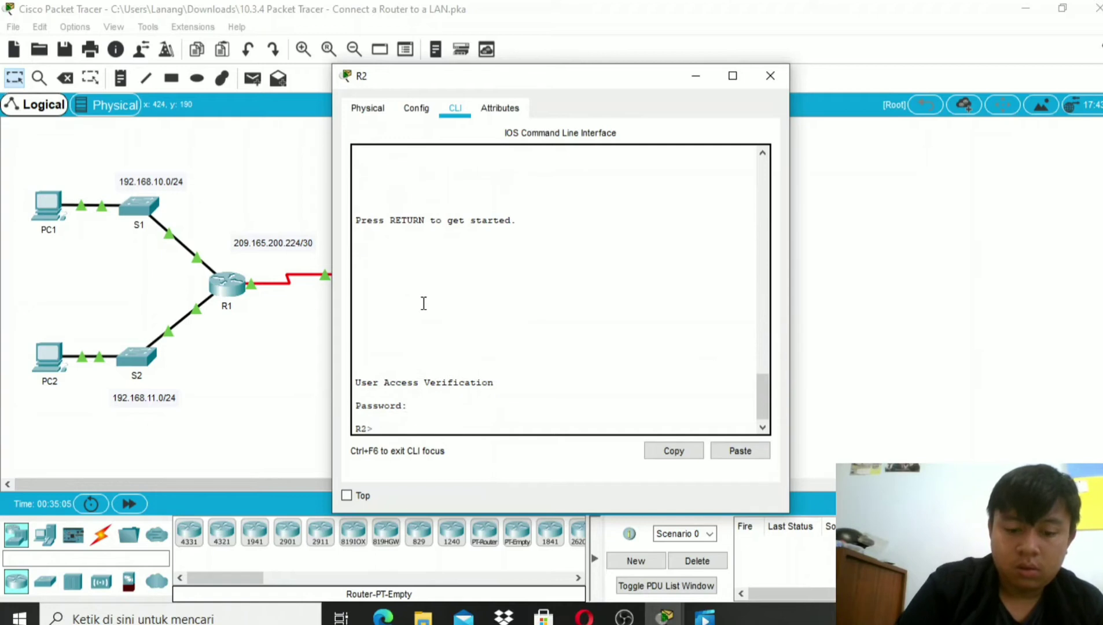
type("enable")
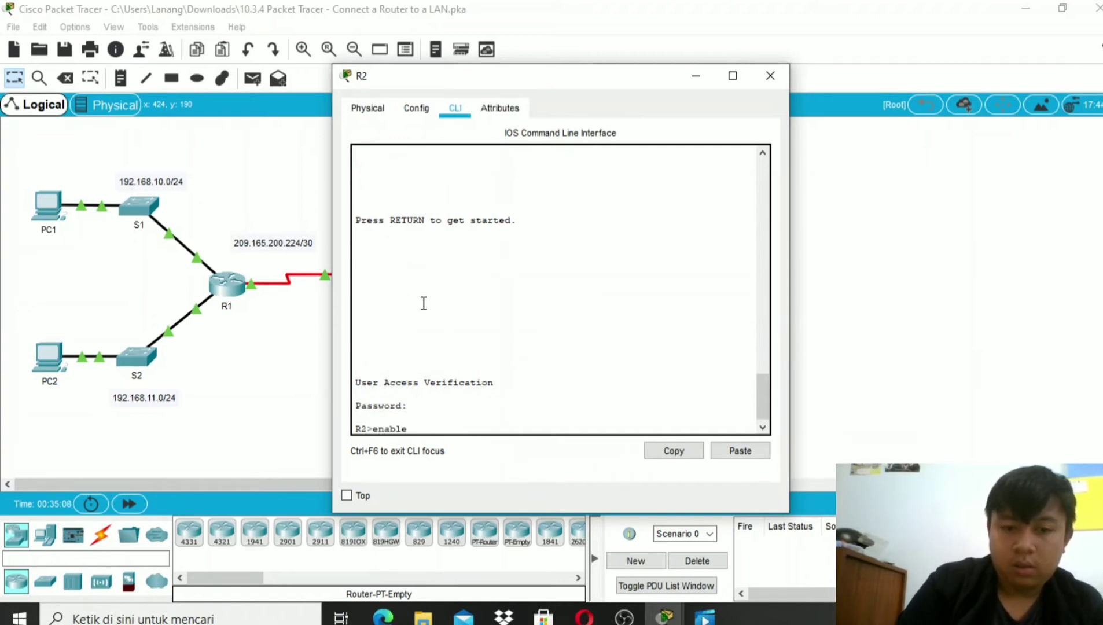
key("Return")
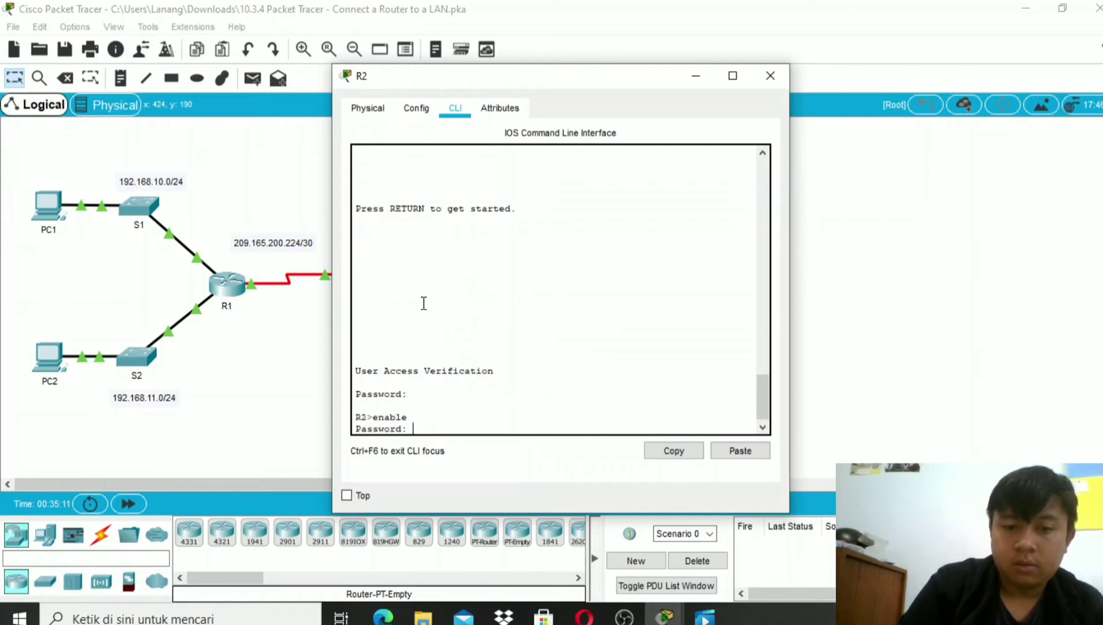
key("Return")
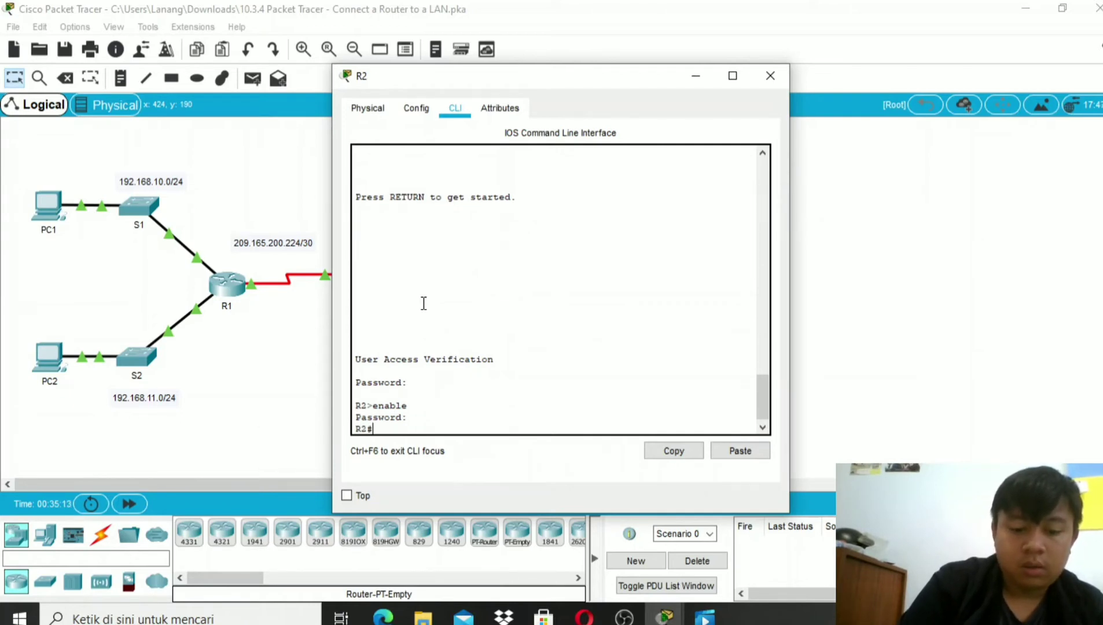
Step: Enter global configuration mode on R2 with the config terminal command
type("confi")
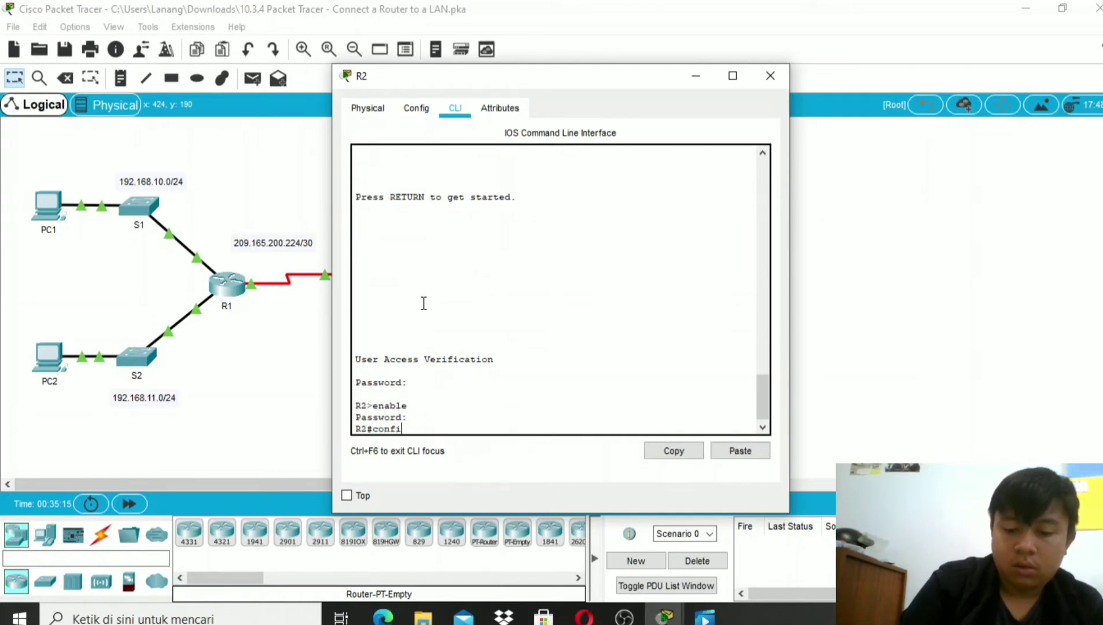
type("g termi")
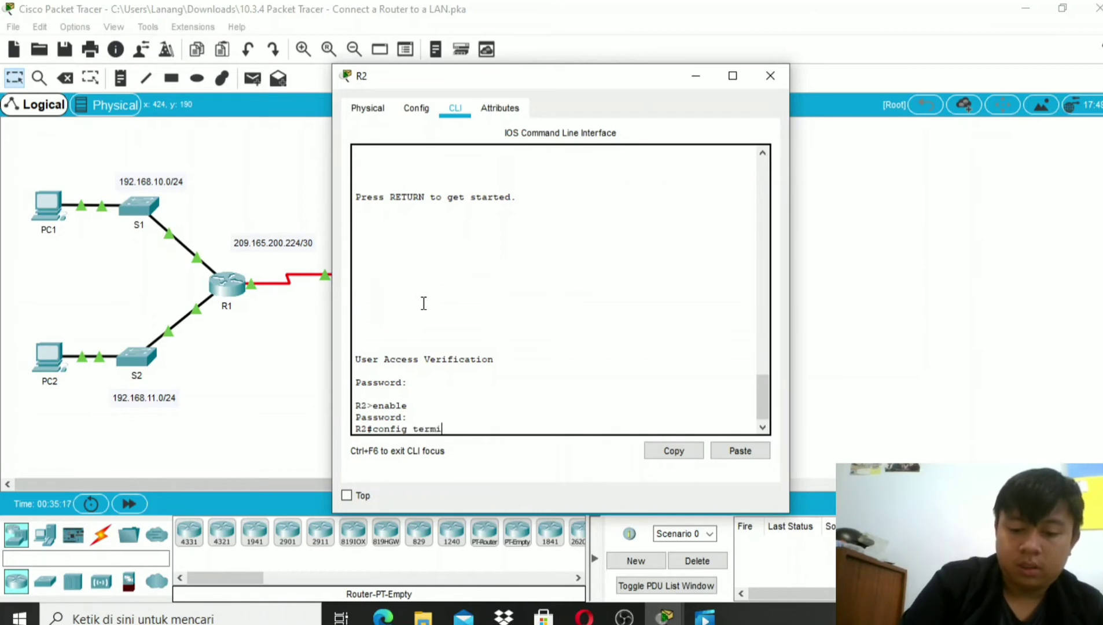
type("nal")
key("Return")
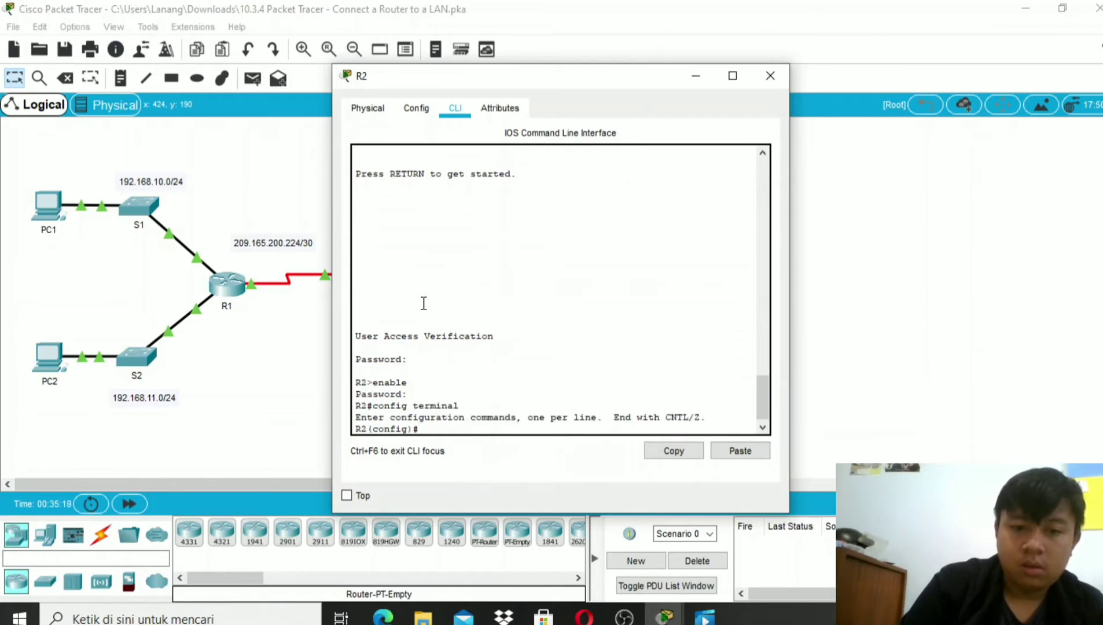
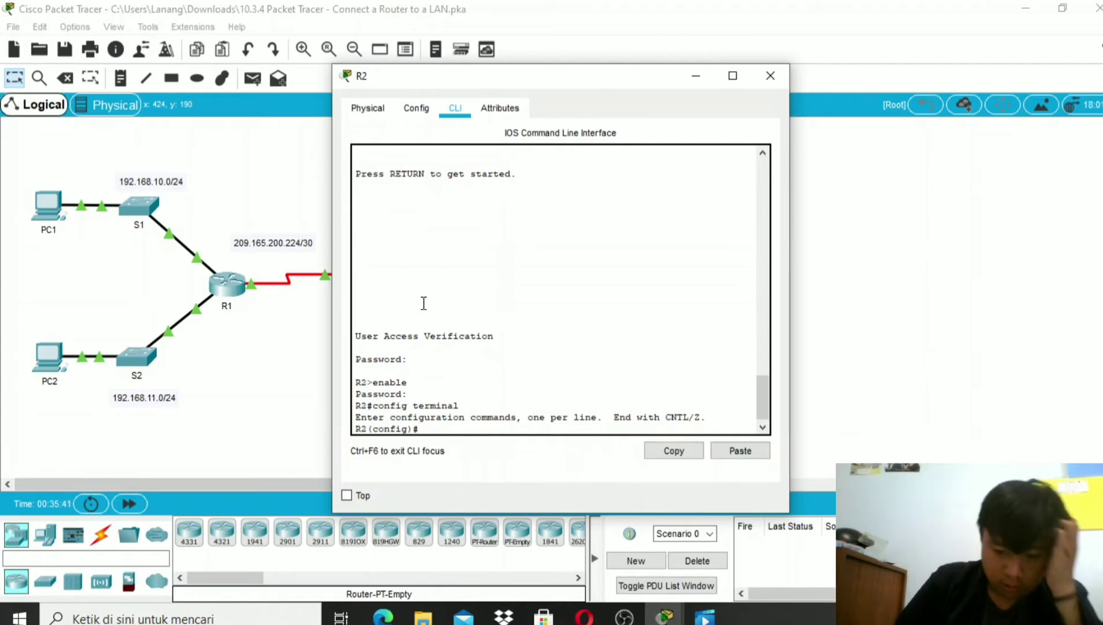
Step: Enter interface configuration mode for R2's GigabitEthernet 0/0 with the command interface gigabitethernet 0/0
type("inter")
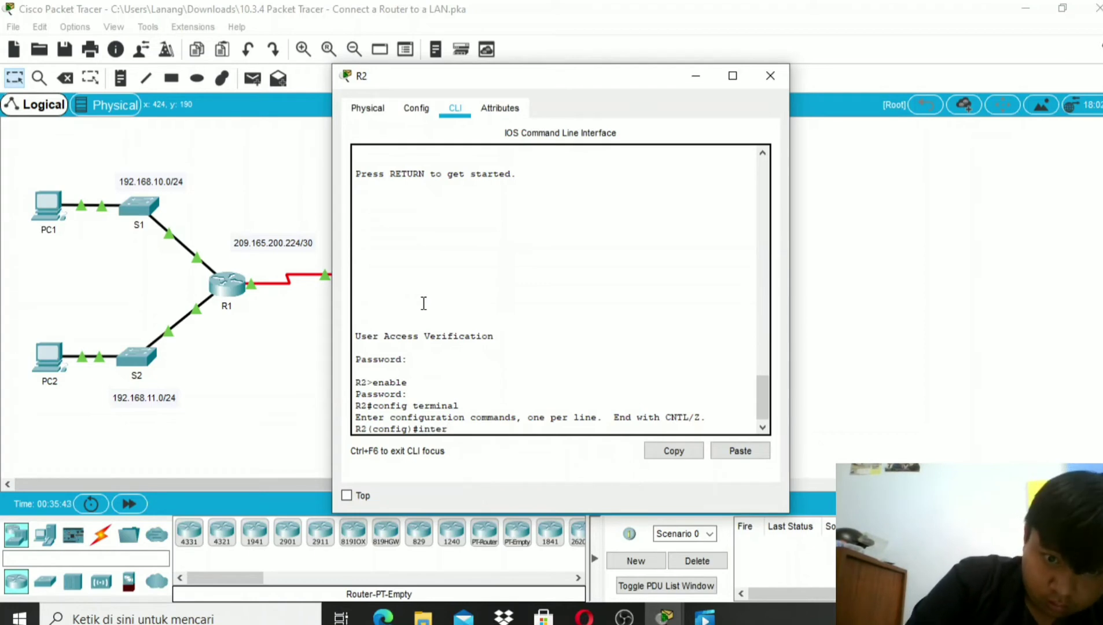
type("face")
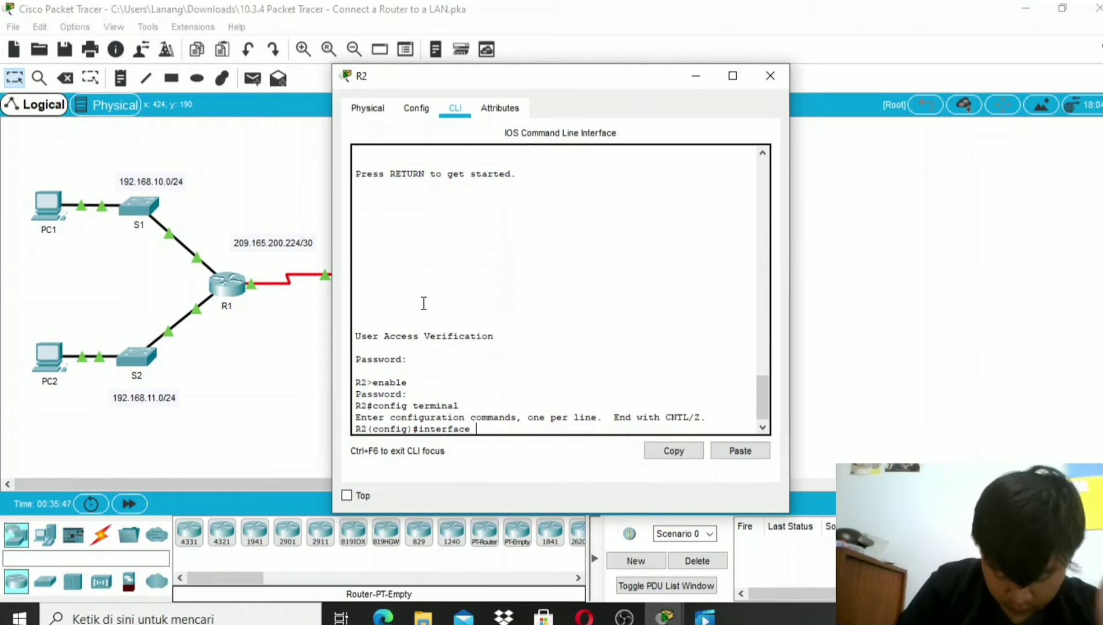
type(" f")
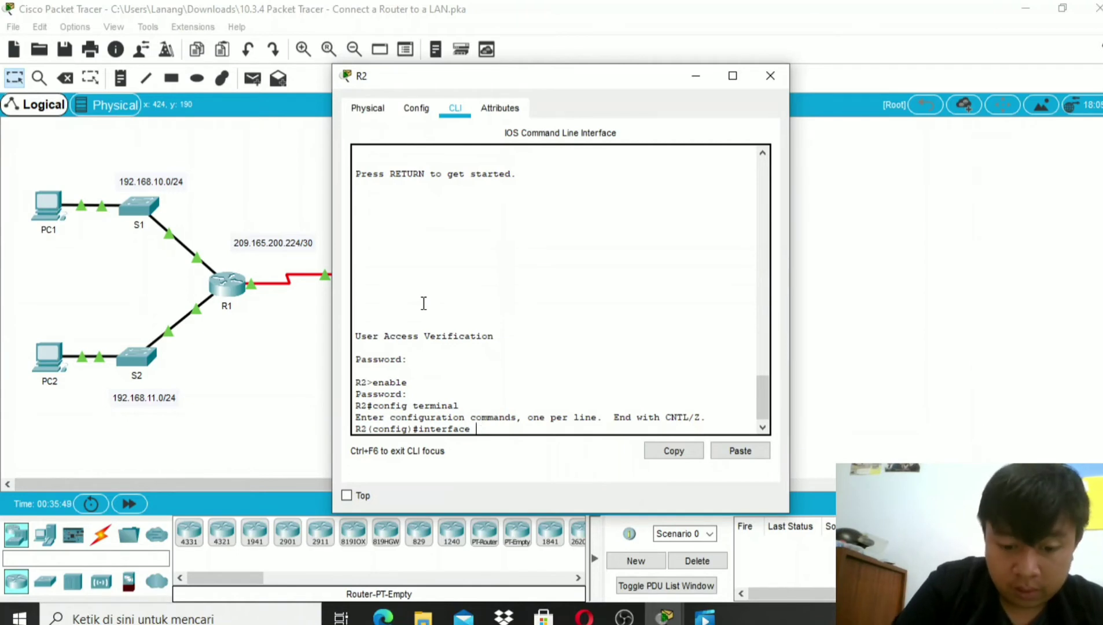
type("giga")
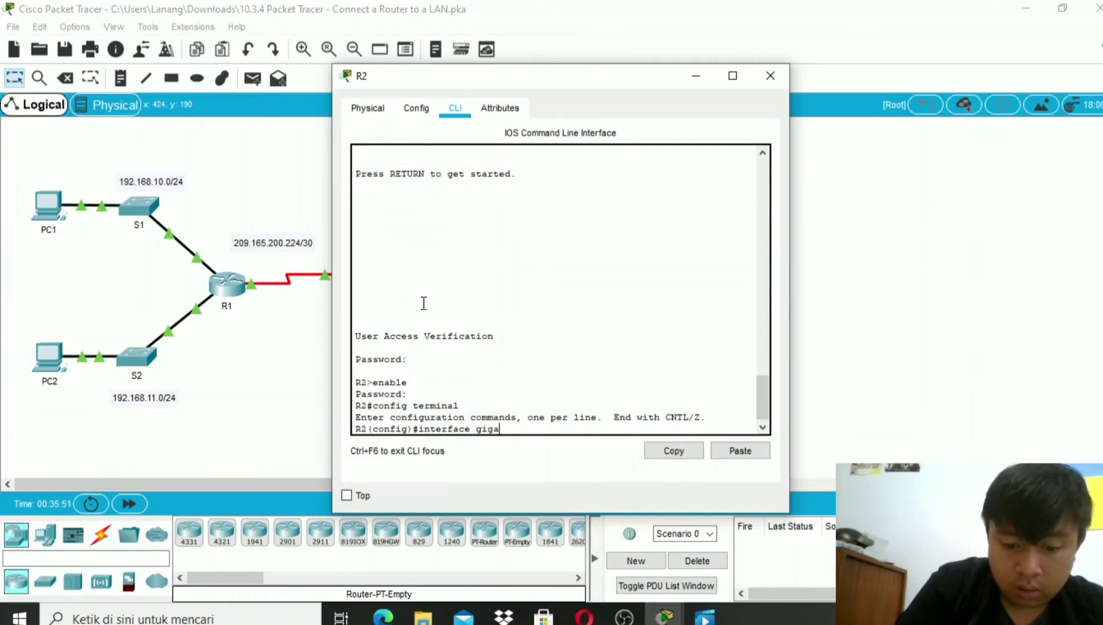
type("bitether")
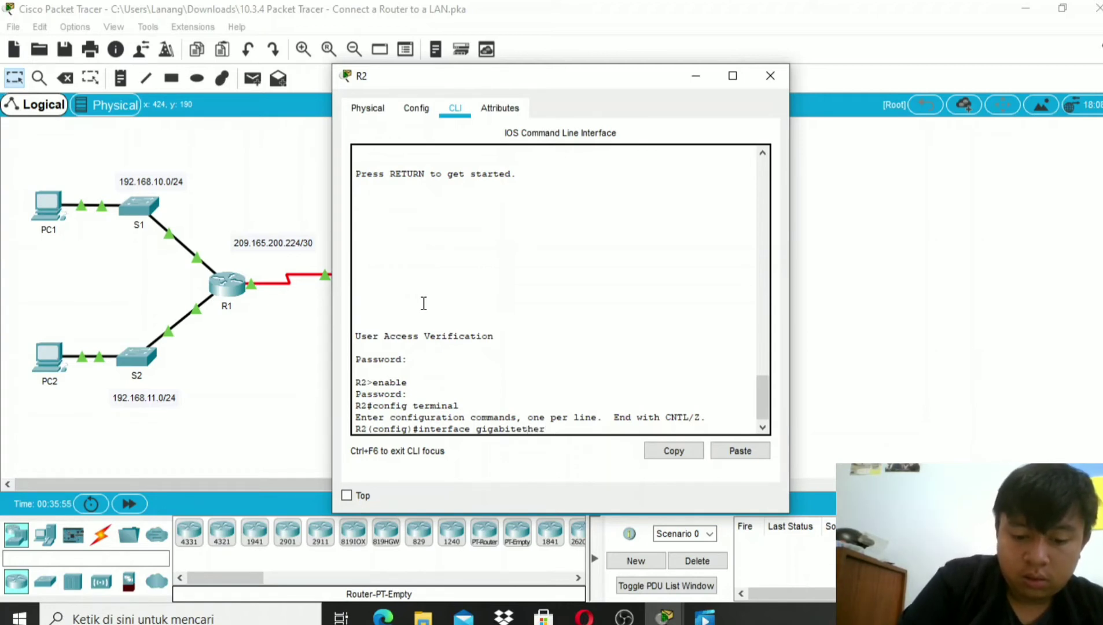
type("net")
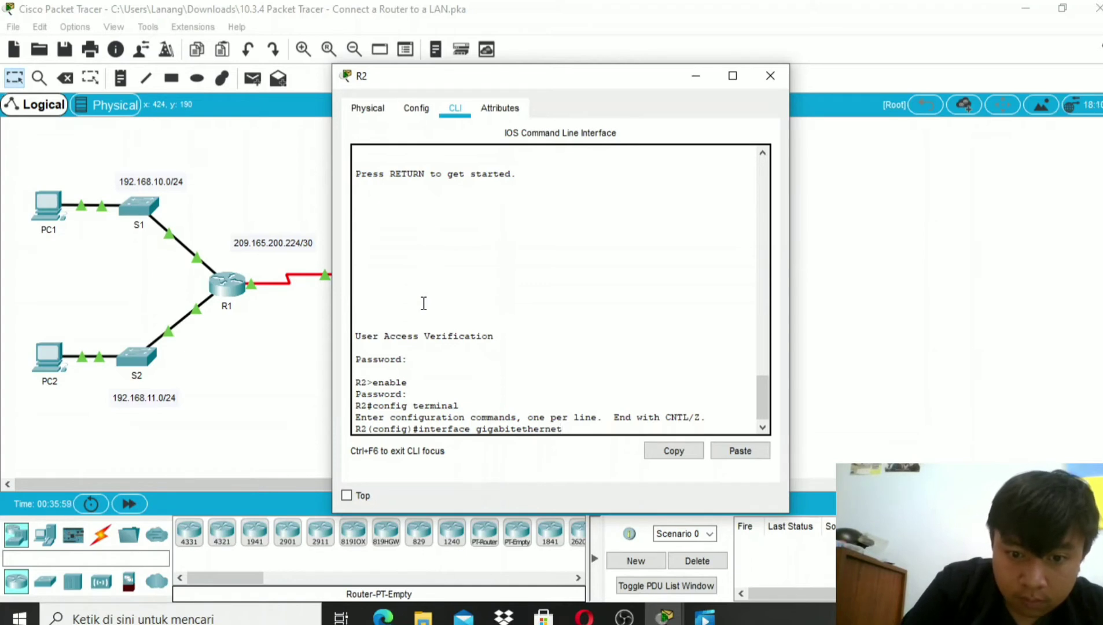
type(" 0/0")
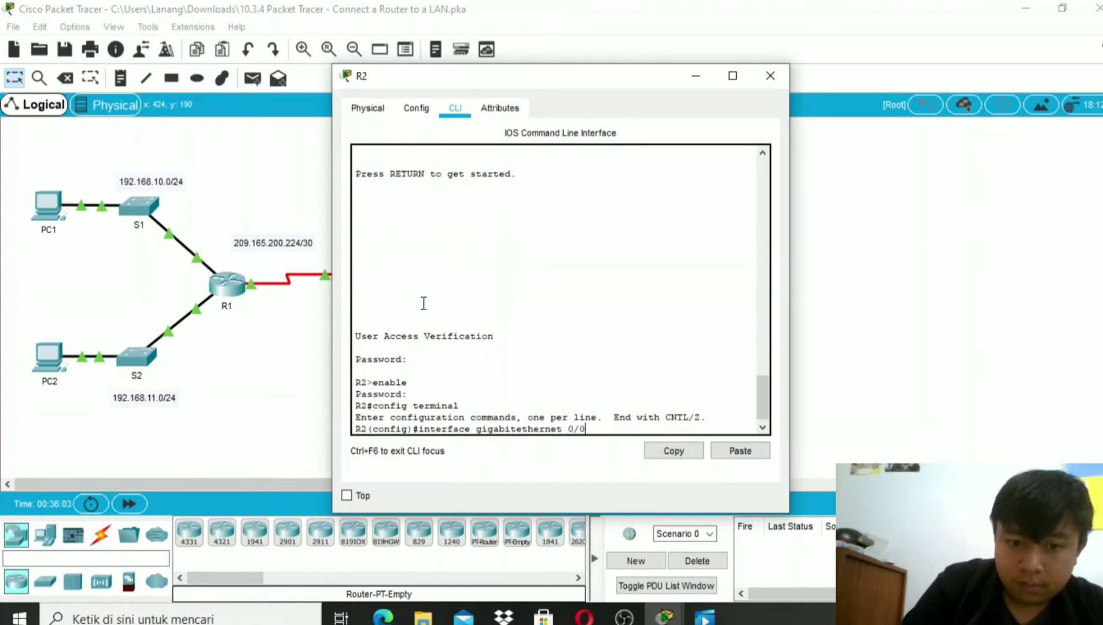
key("Return")
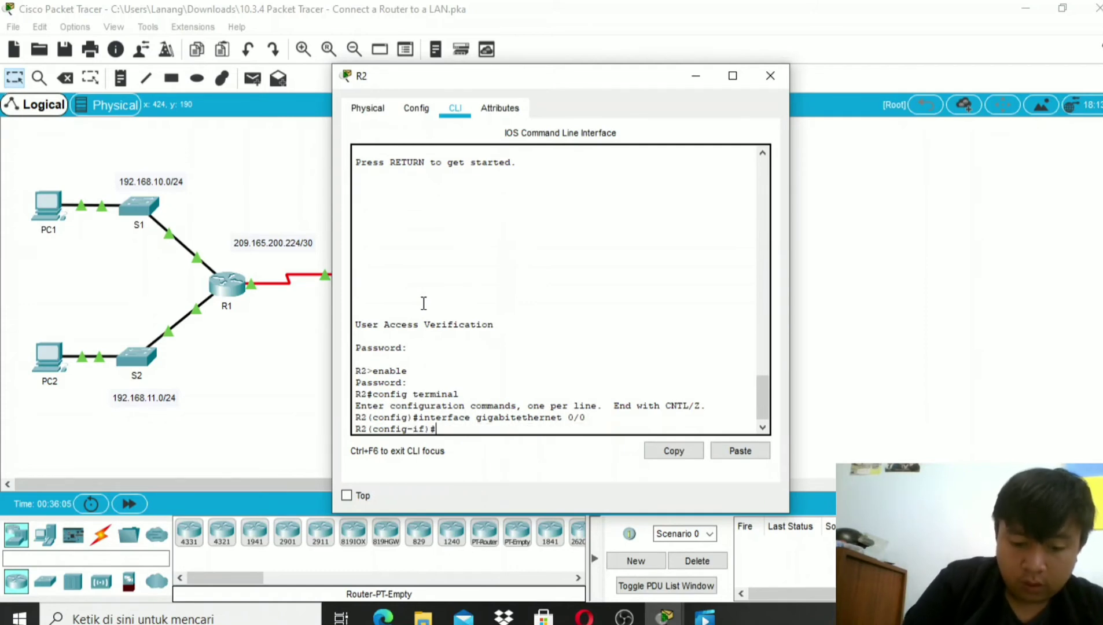
Step: Assign the IP address 10.1.1.1 and its subnet mask to R2's GigabitEthernet 0/0 interface with the ip address command
type("ip add")
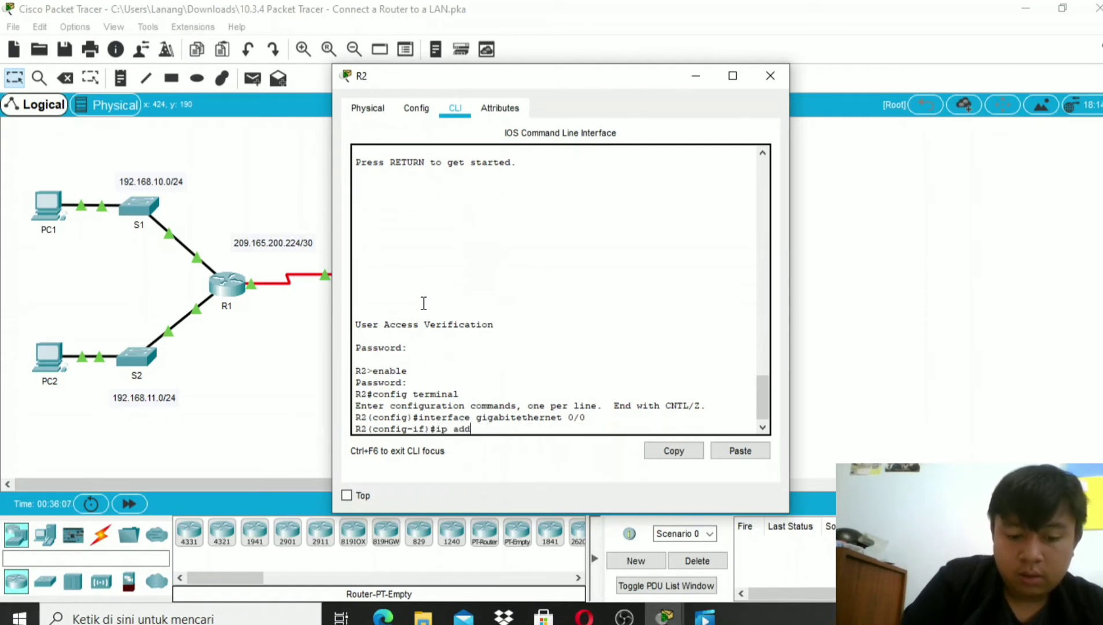
type("ress")
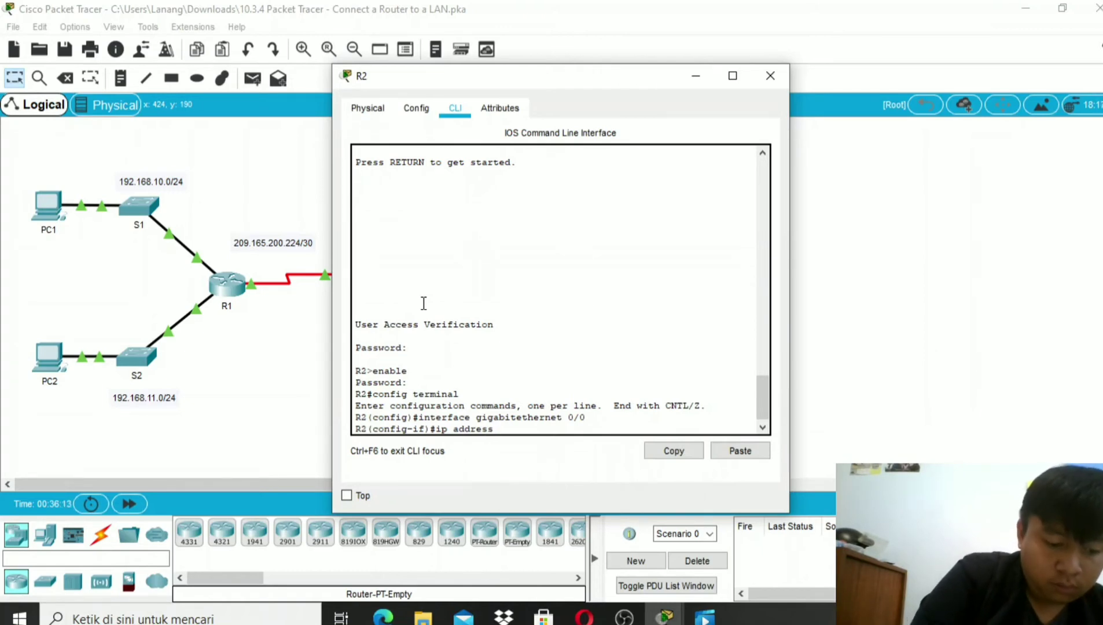
type(" 10")
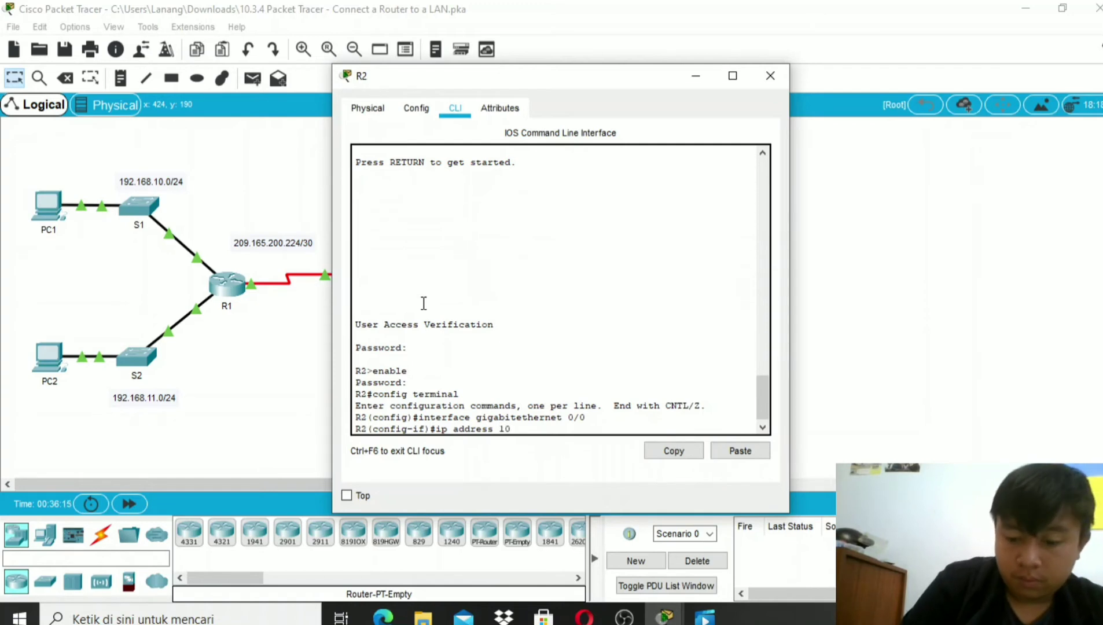
type(".")
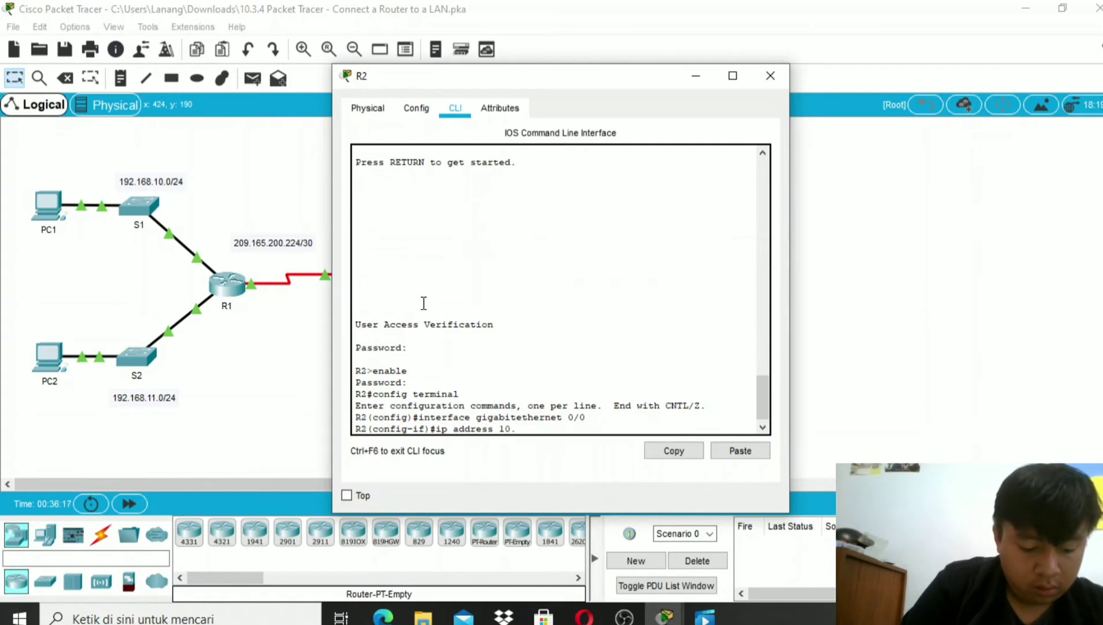
type("1.1")
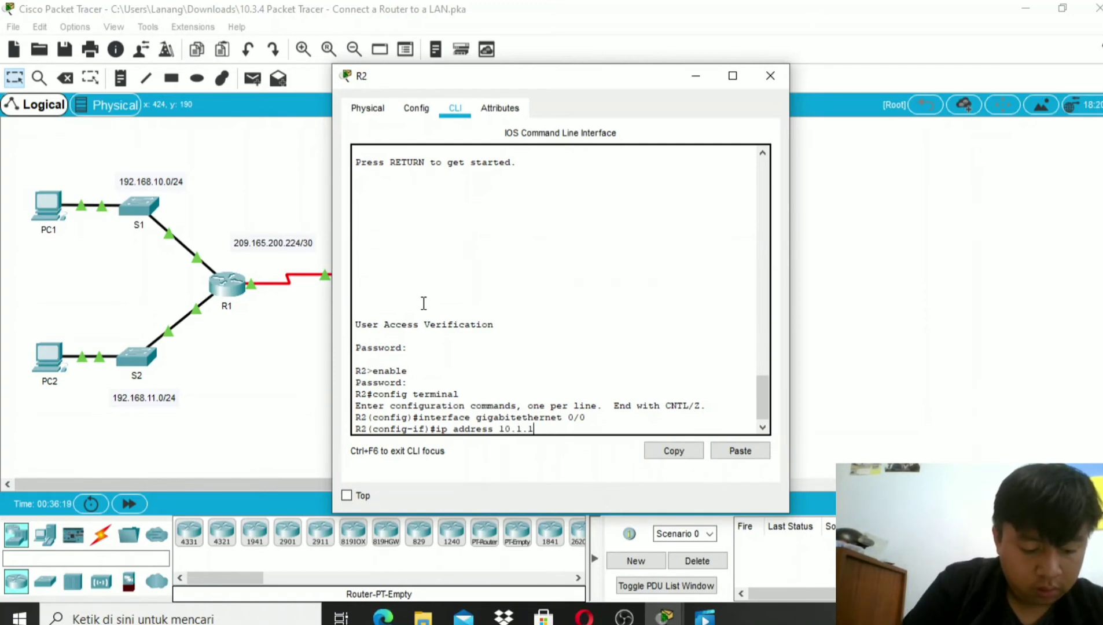
type(".1")
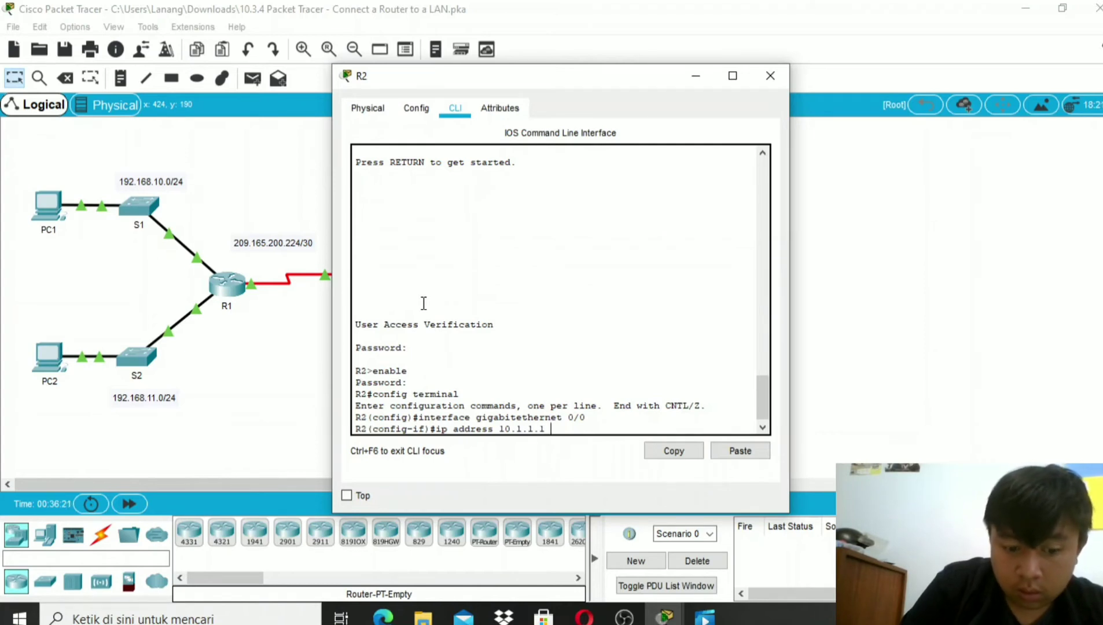
type(" 255")
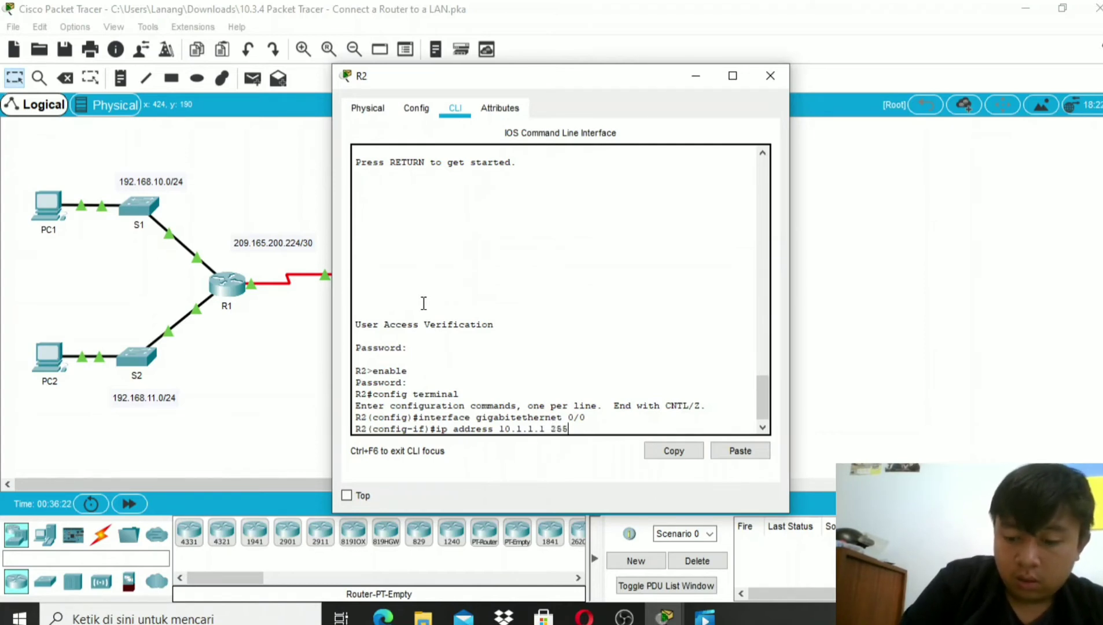
type(".255.")
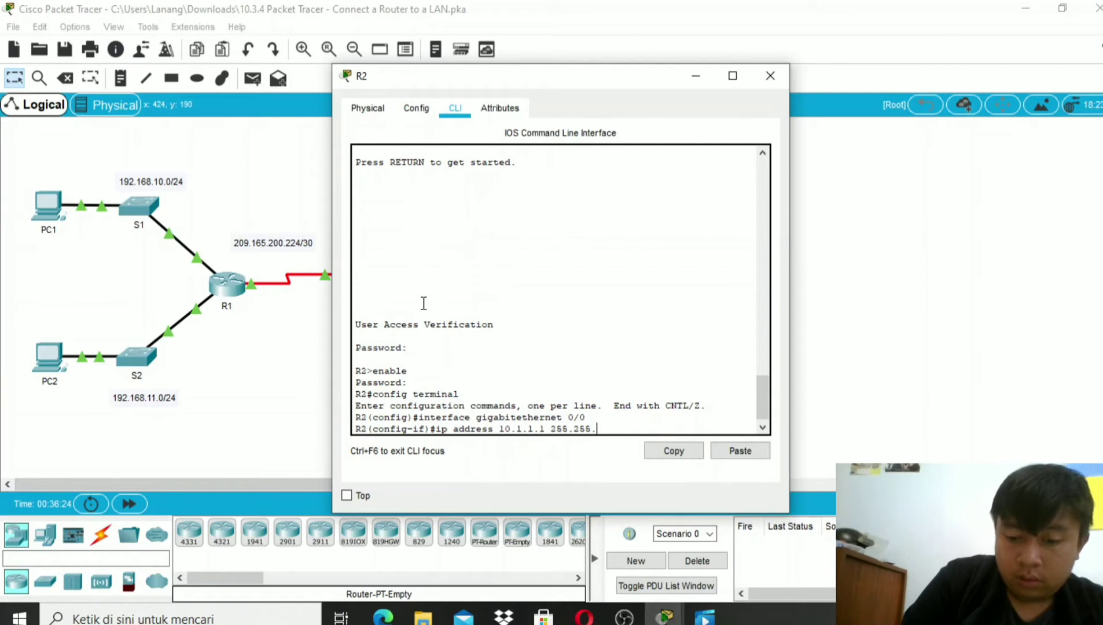
type("25")
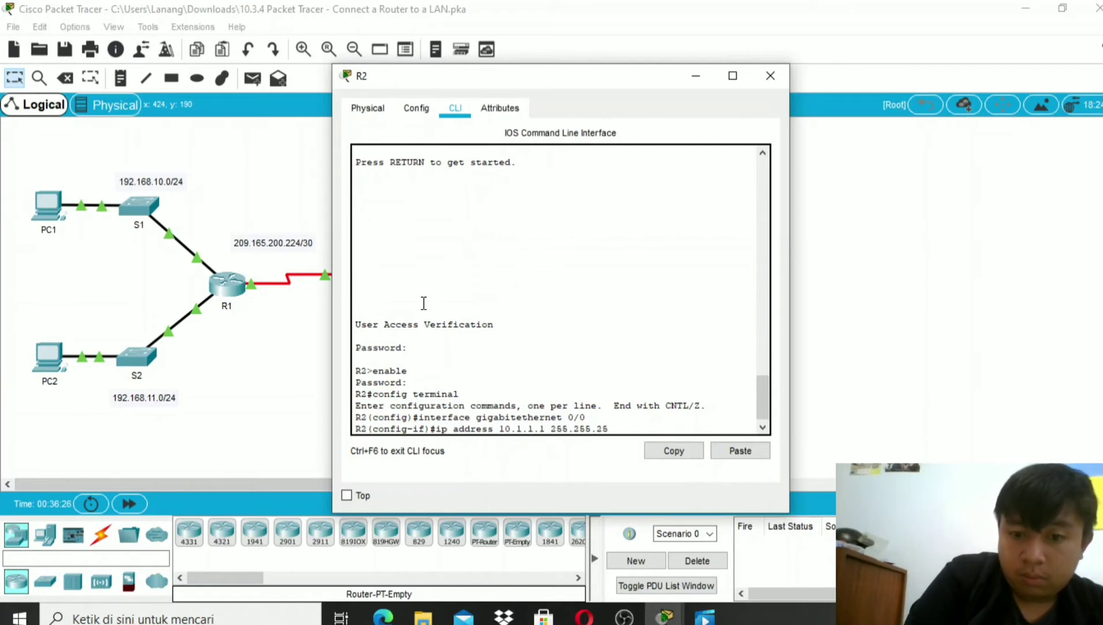
Step: Assign IP address 10.1.1.1 with mask 255.255.255.0 to R2's GigabitEthernet 0/0 interface and enable it with no shutdown
type("5.0")
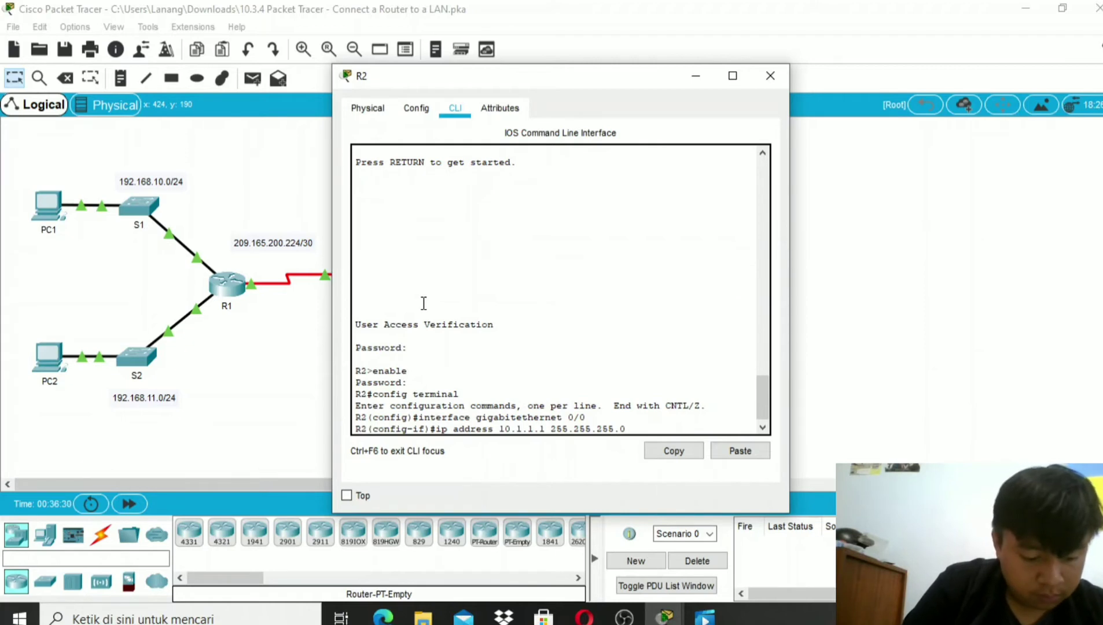
key("Return")
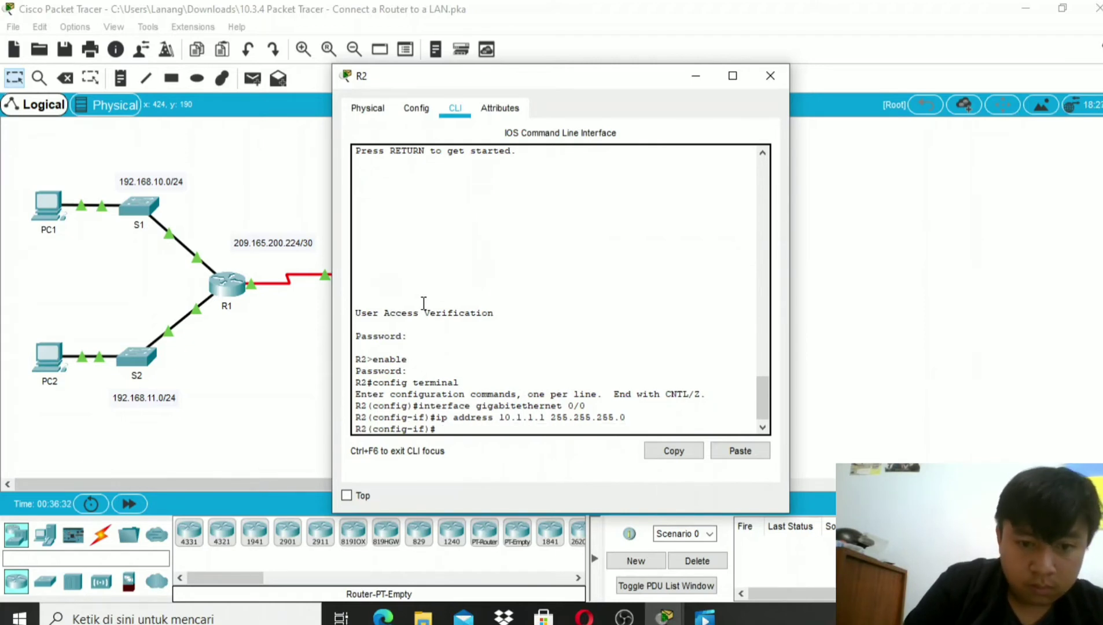
type("no shut")
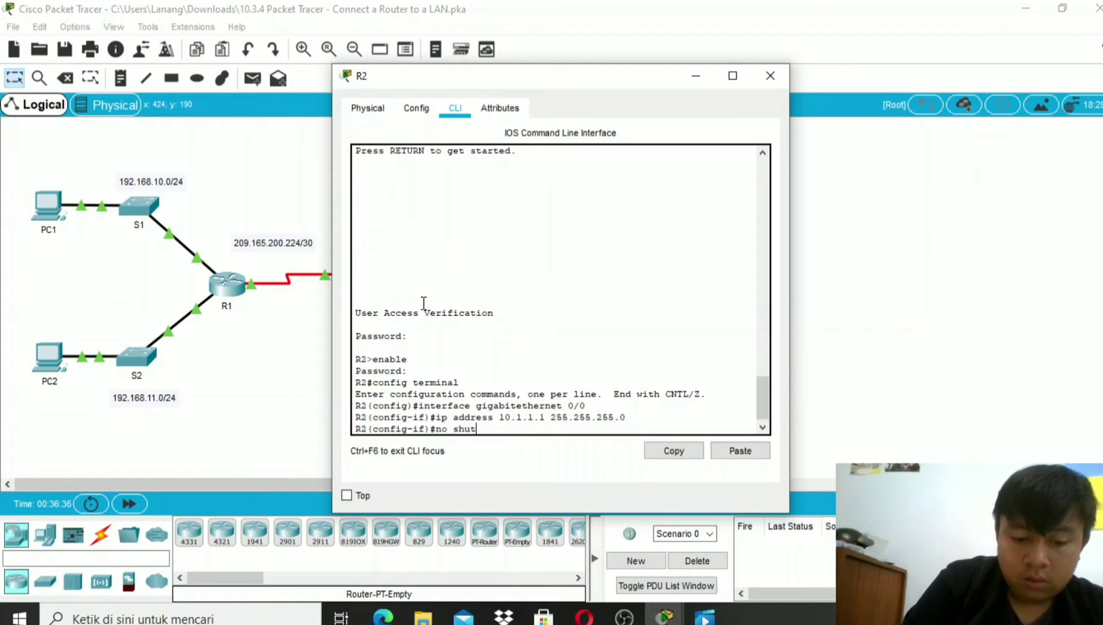
type("down")
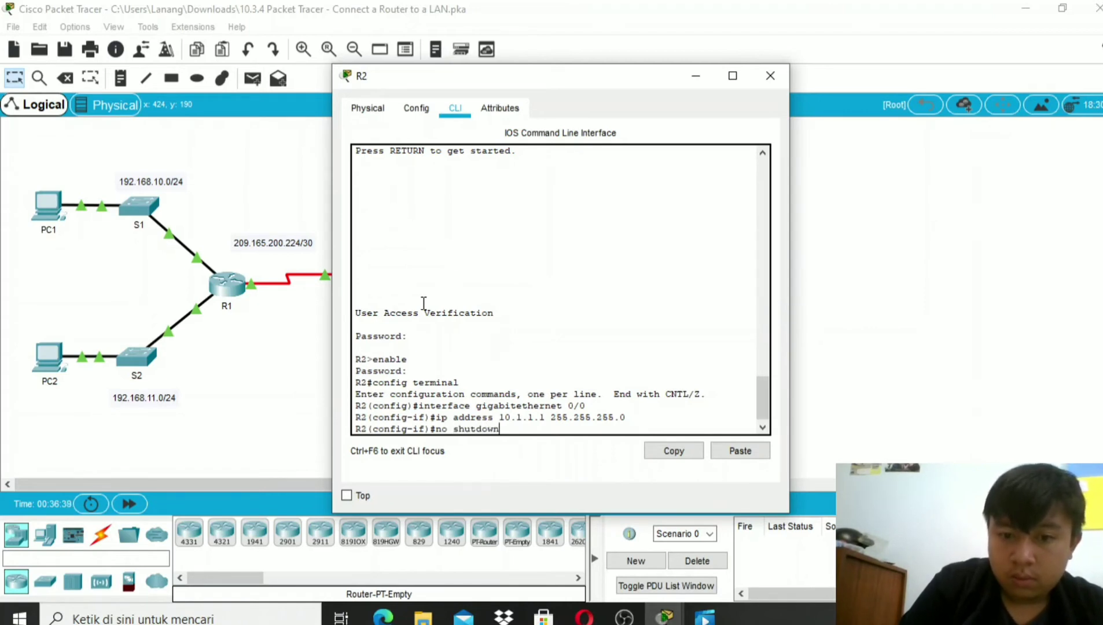
key("Return")
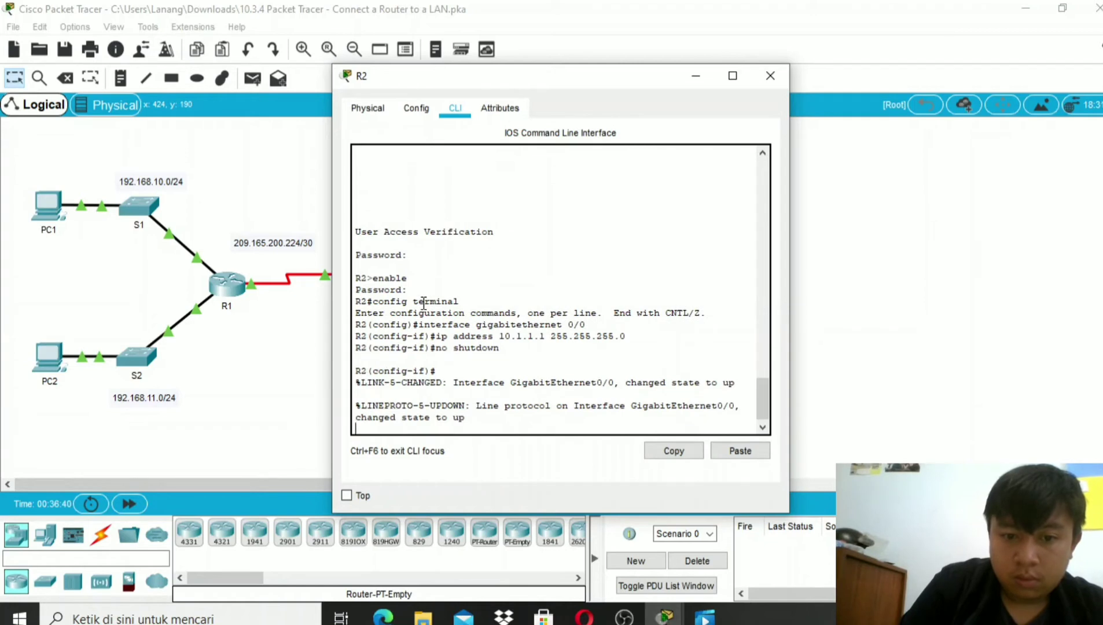
key("Return")
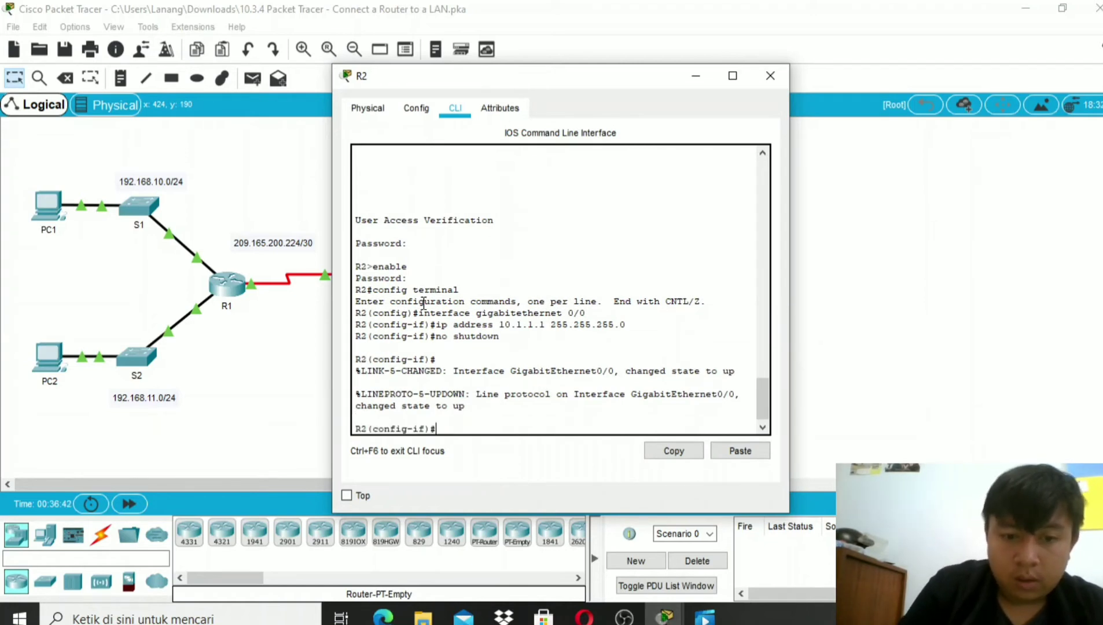
Step: Set the GigabitEthernet 0/0 description to "LAN connection to S3" and end the configuration session on R2
type("des")
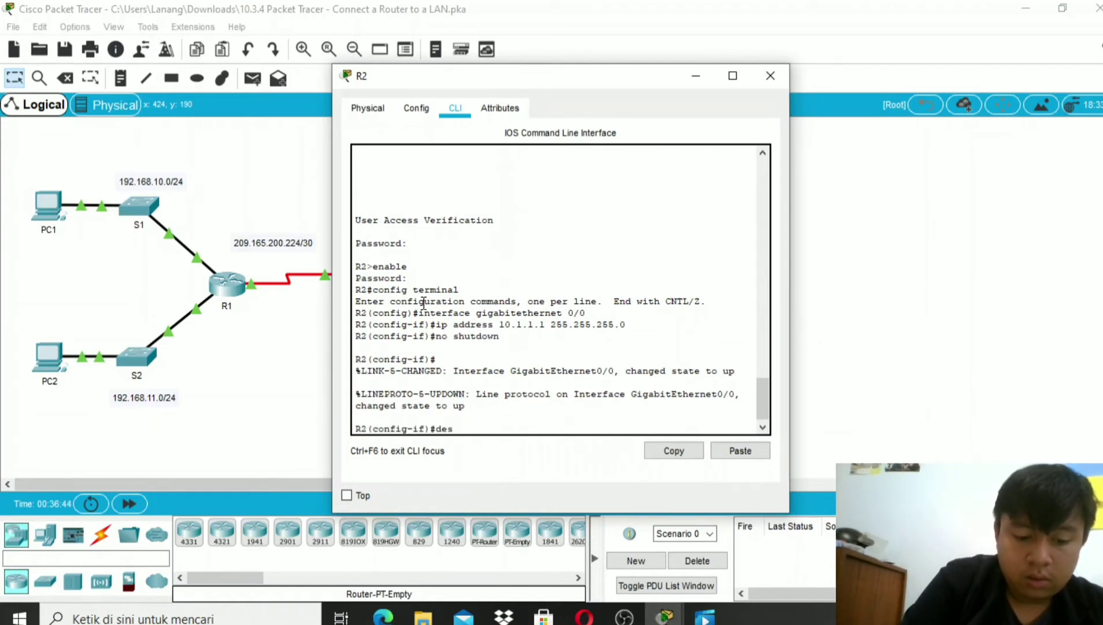
type("cript")
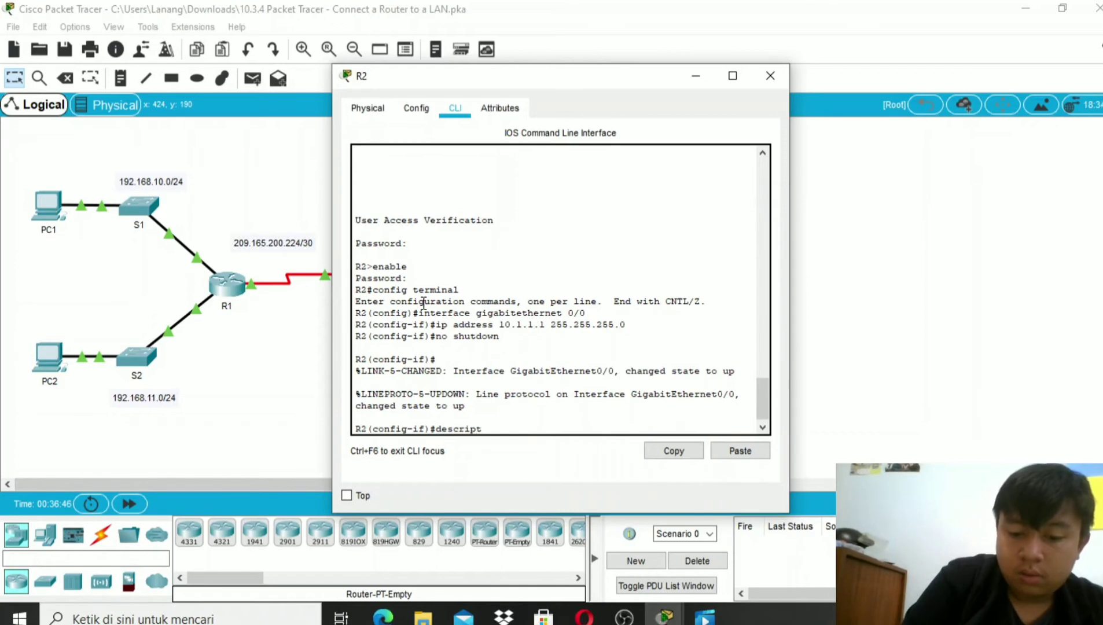
type("ion ")
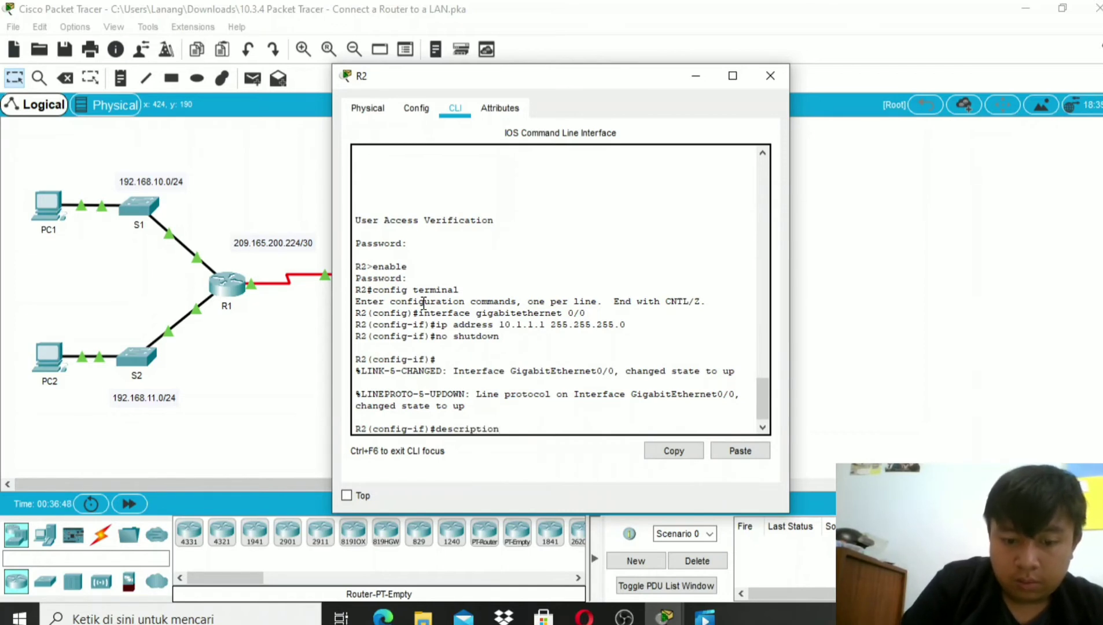
type("L")
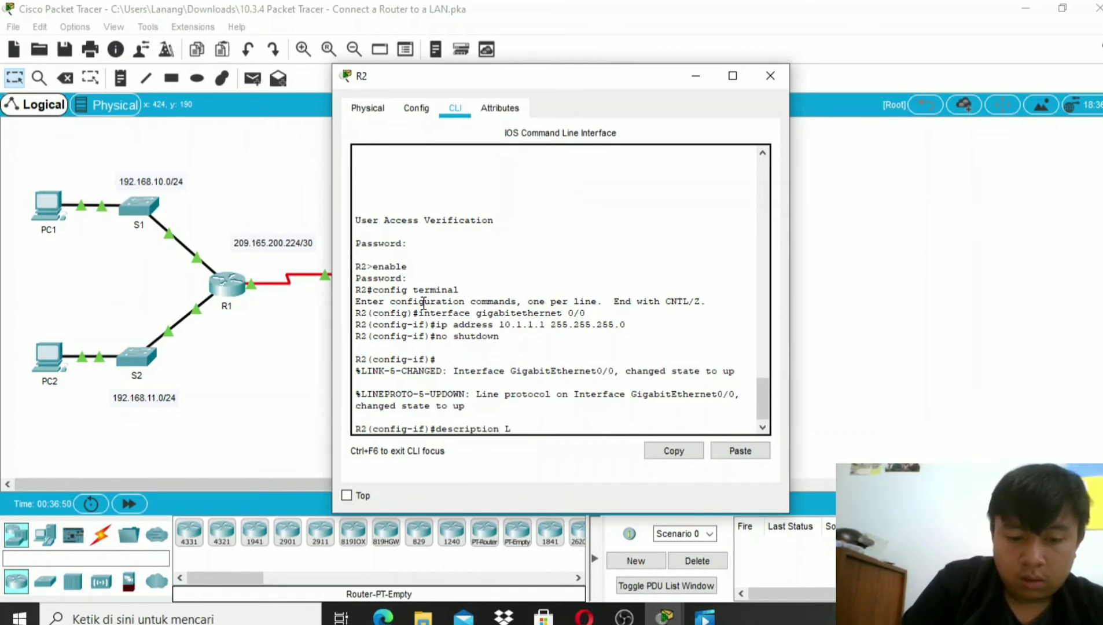
type("AN")
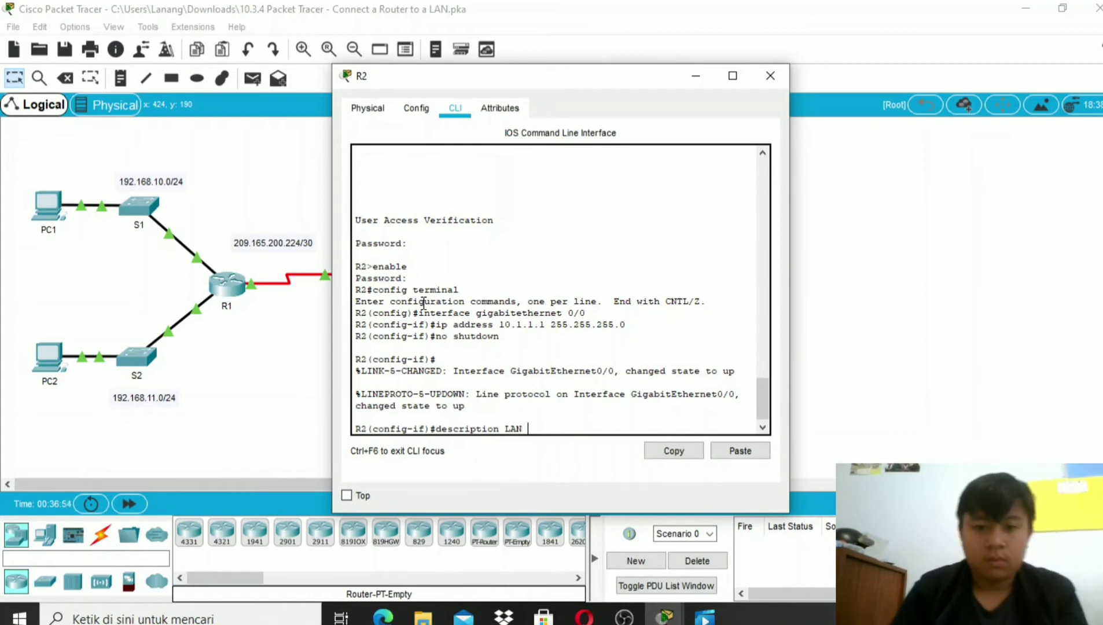
type(" con")
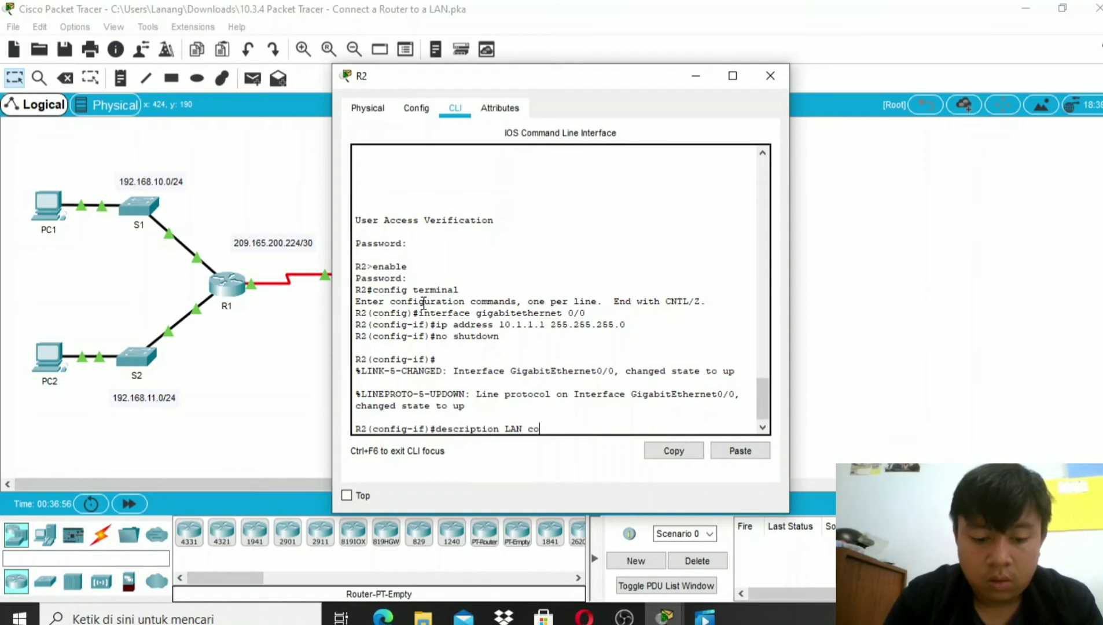
type("nection")
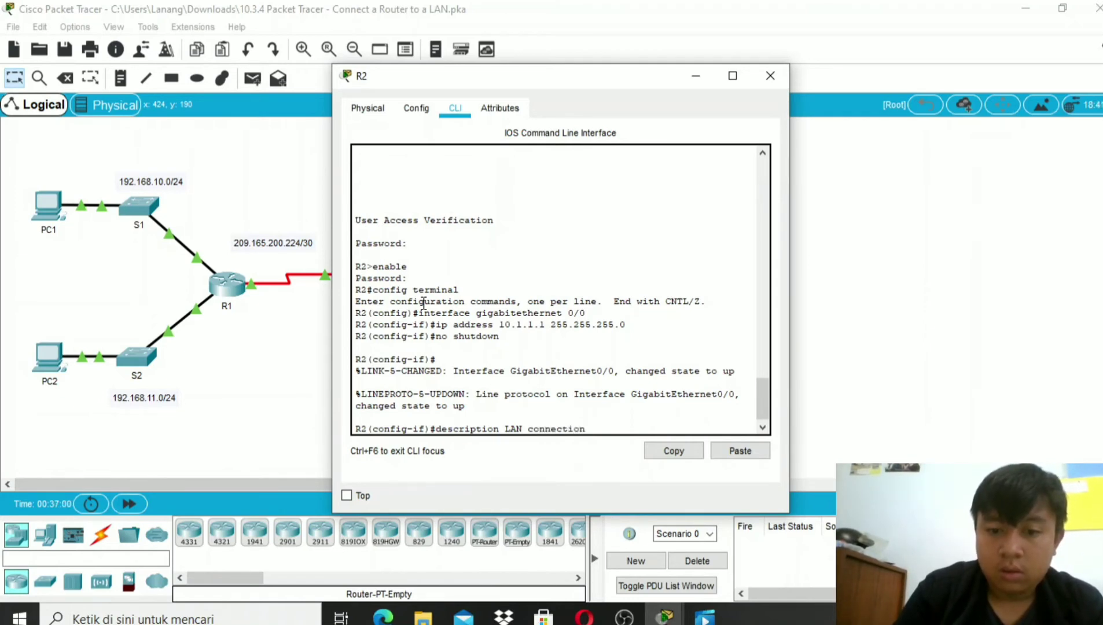
type(" to")
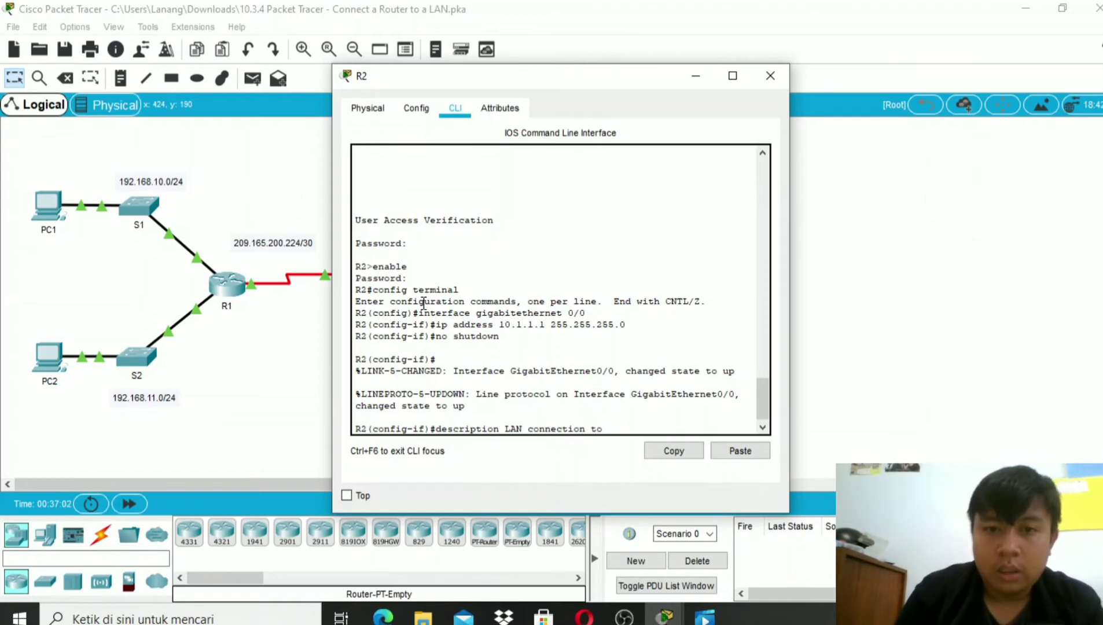
left_click_drag(584, 91, 815, 175)
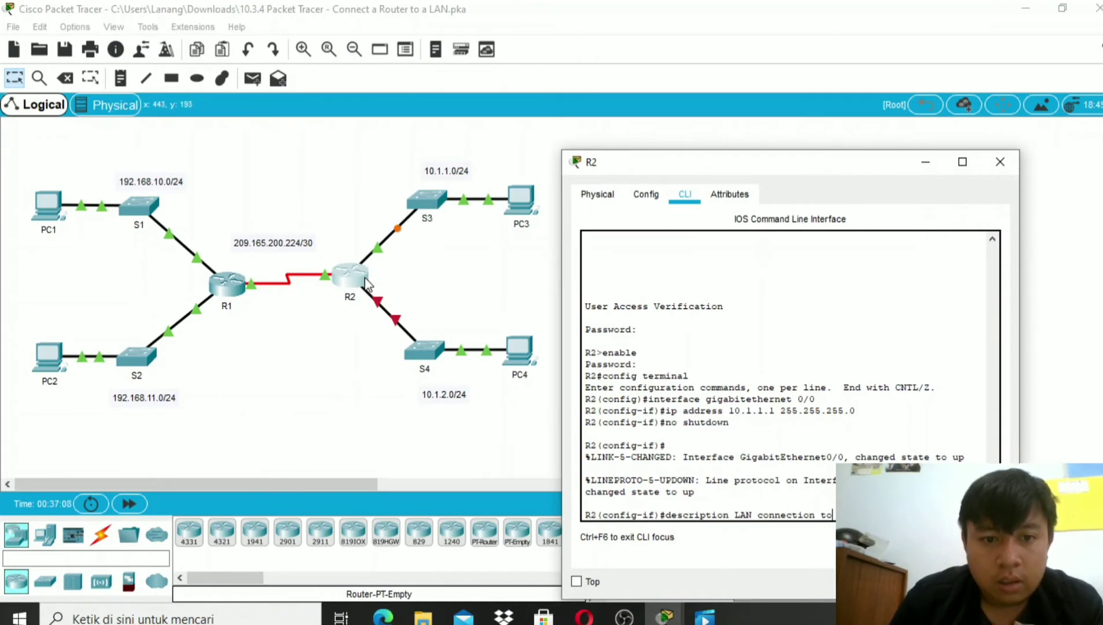
left_click_drag(710, 165, 448, 112)
type("s")
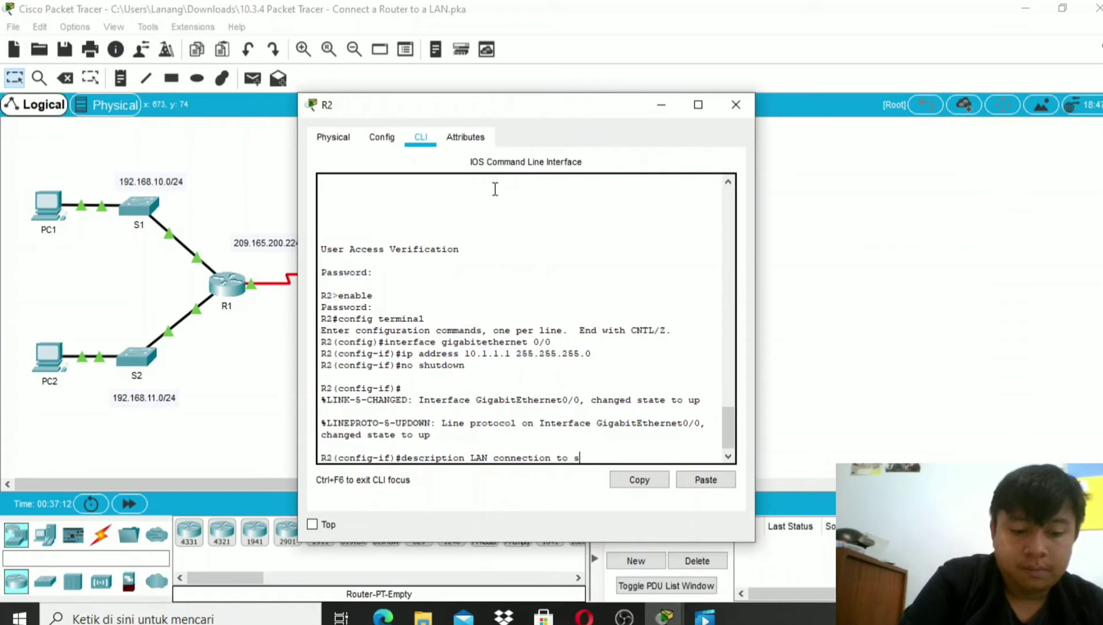
key("BackSpace")
type("S")
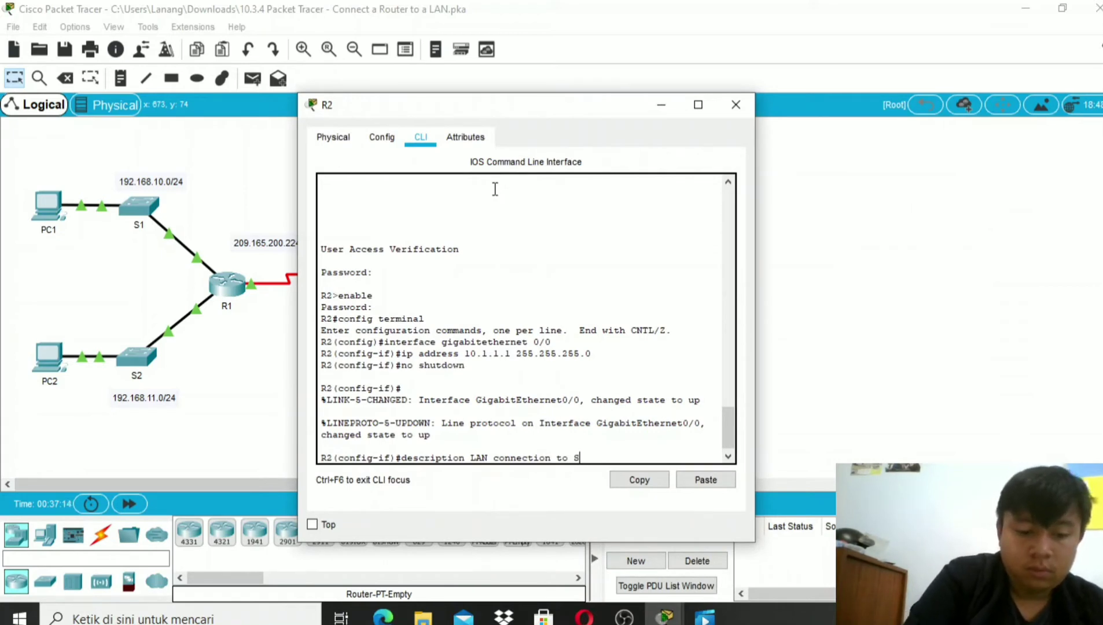
type("3")
key("Return")
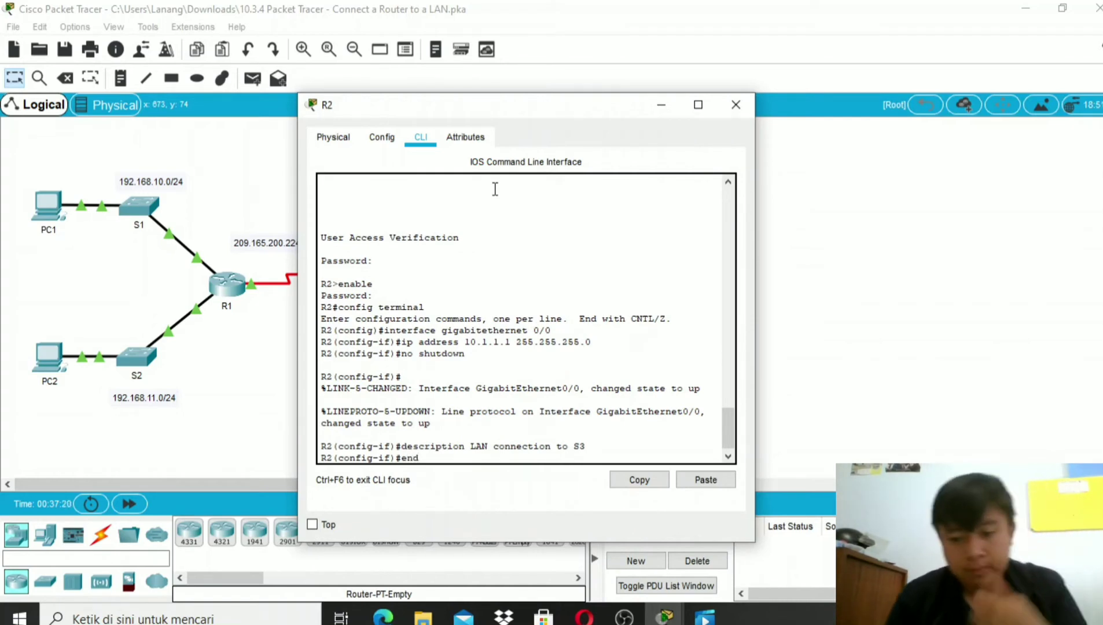
type("end")
key("Return")
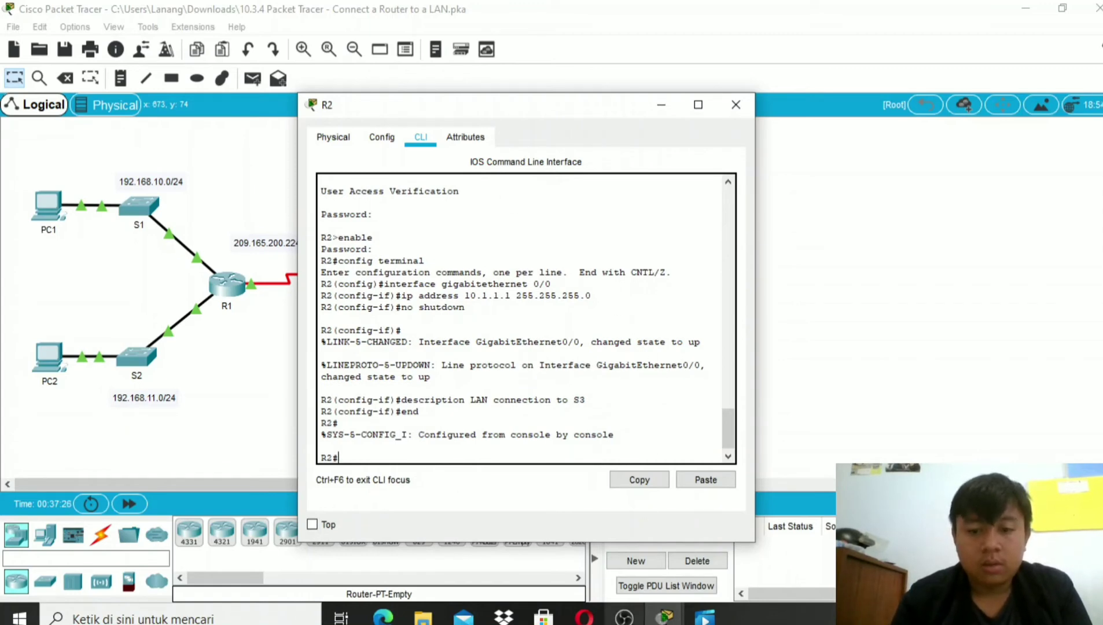
left_click(625, 619)
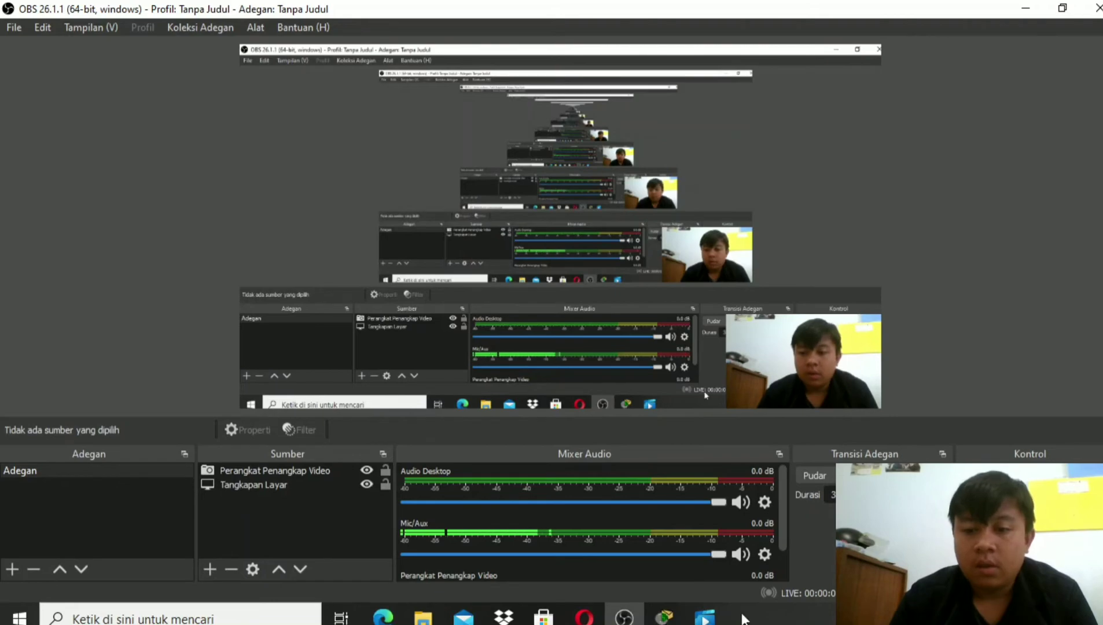
left_click(664, 618)
left_click(994, 550)
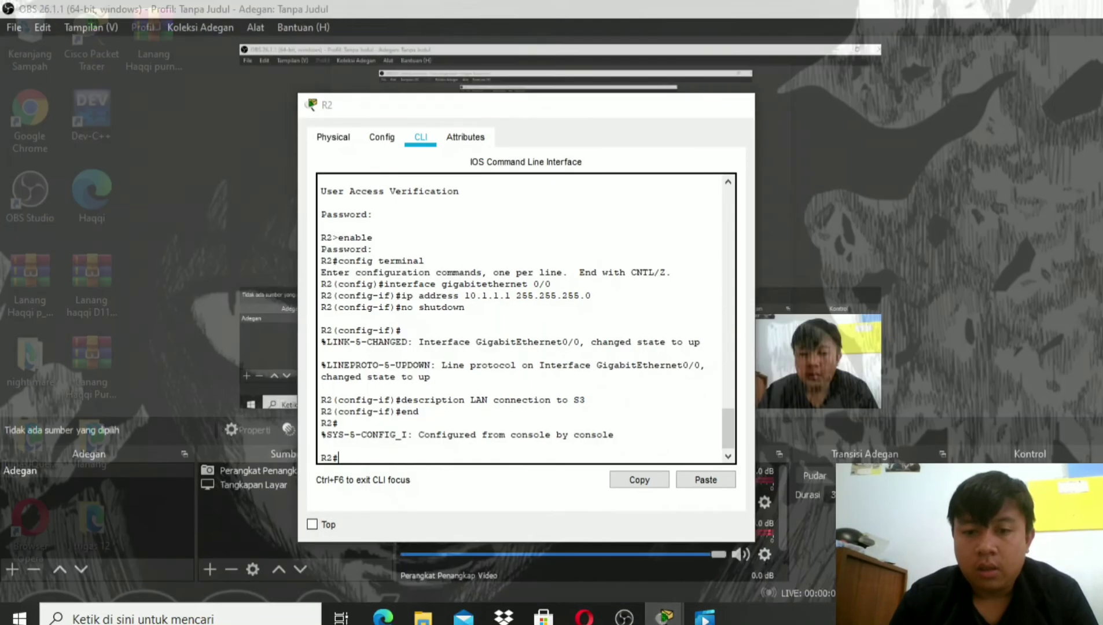
mouse_move(667, 618)
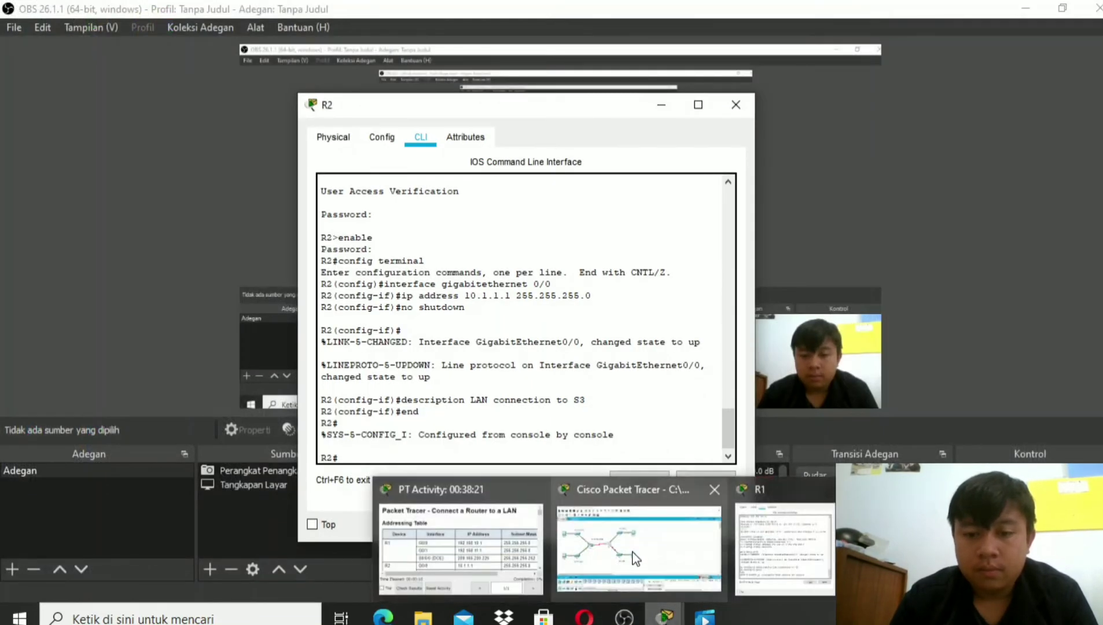
left_click(640, 554)
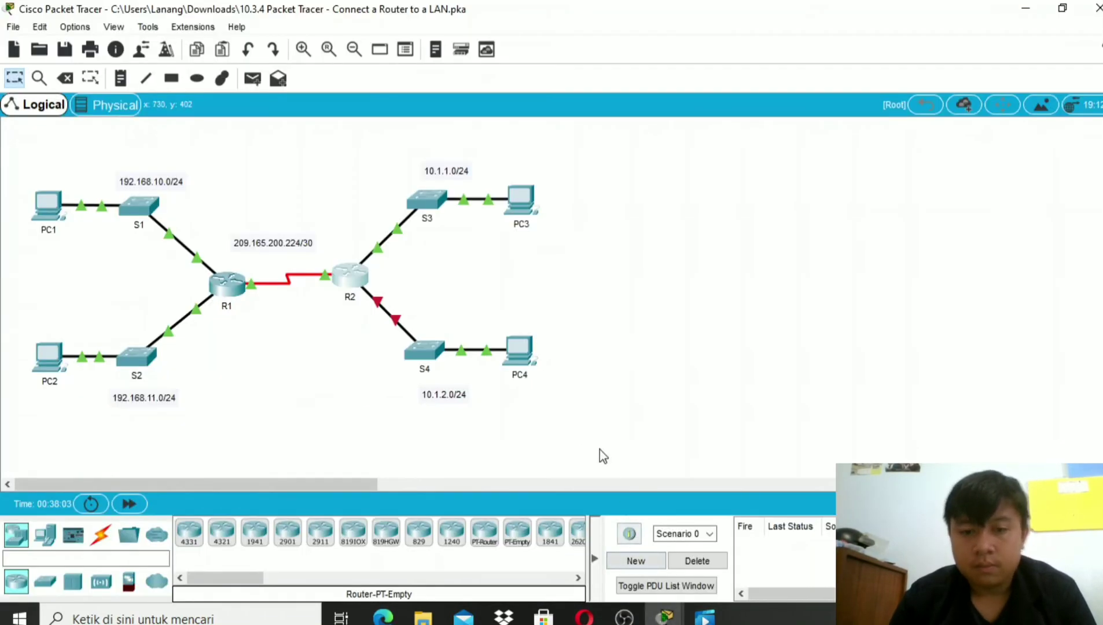
left_click(347, 278)
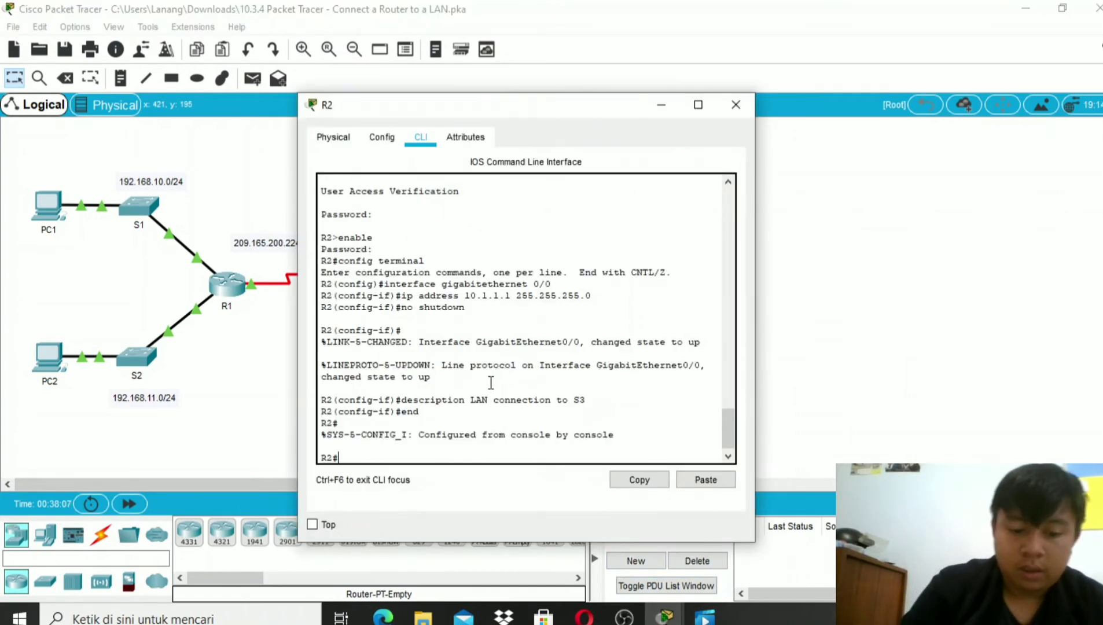
Step: Enter global configuration mode on R2 with config terminal
type("co")
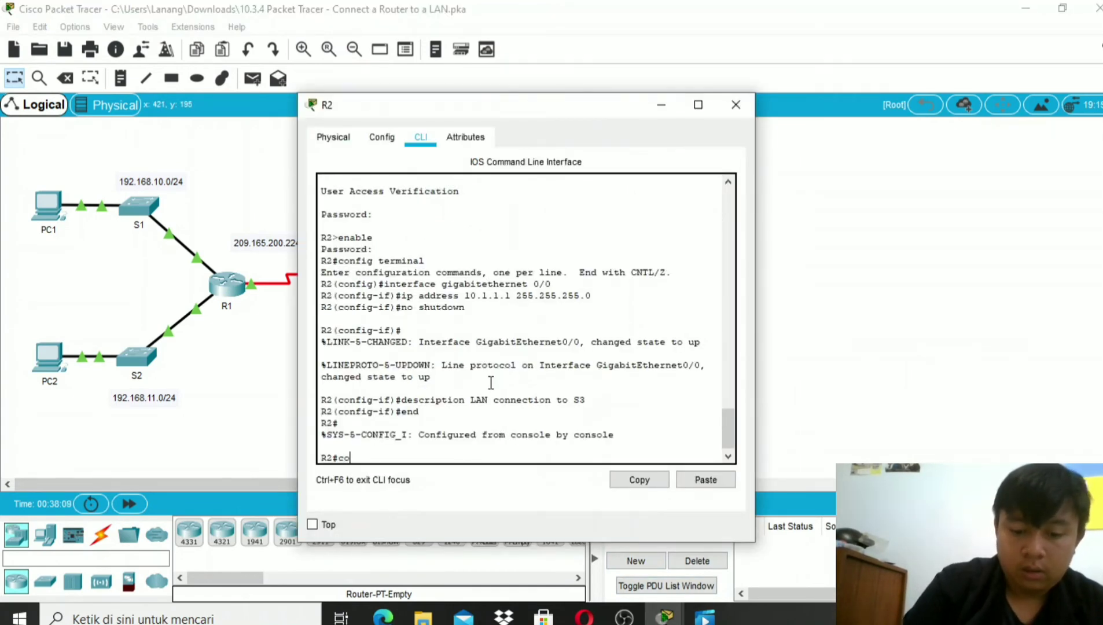
type("nfig ")
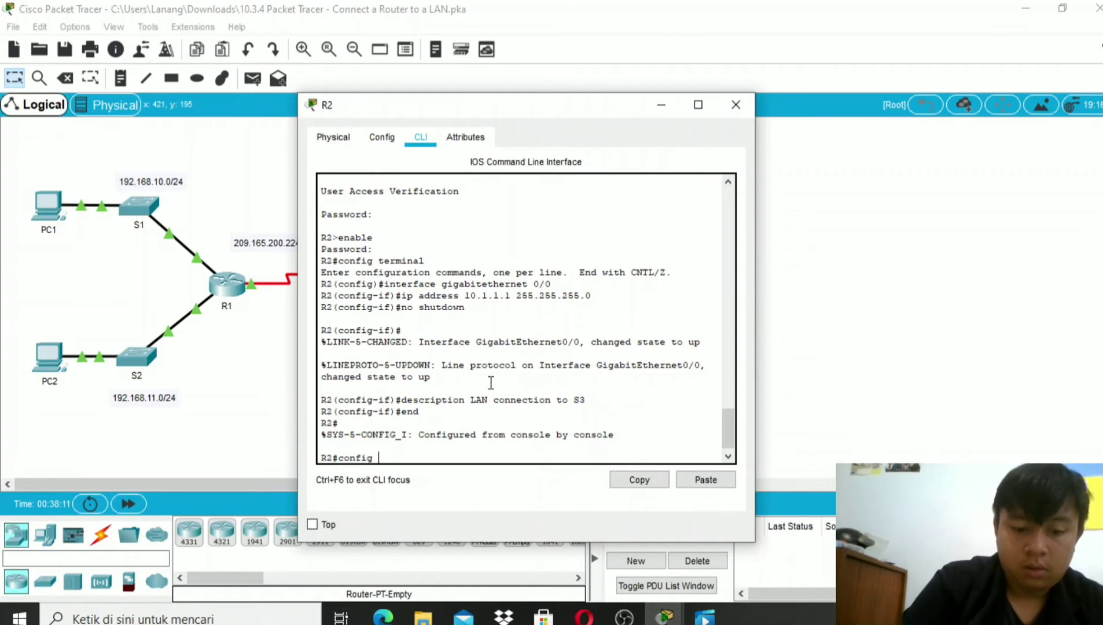
type("terminal")
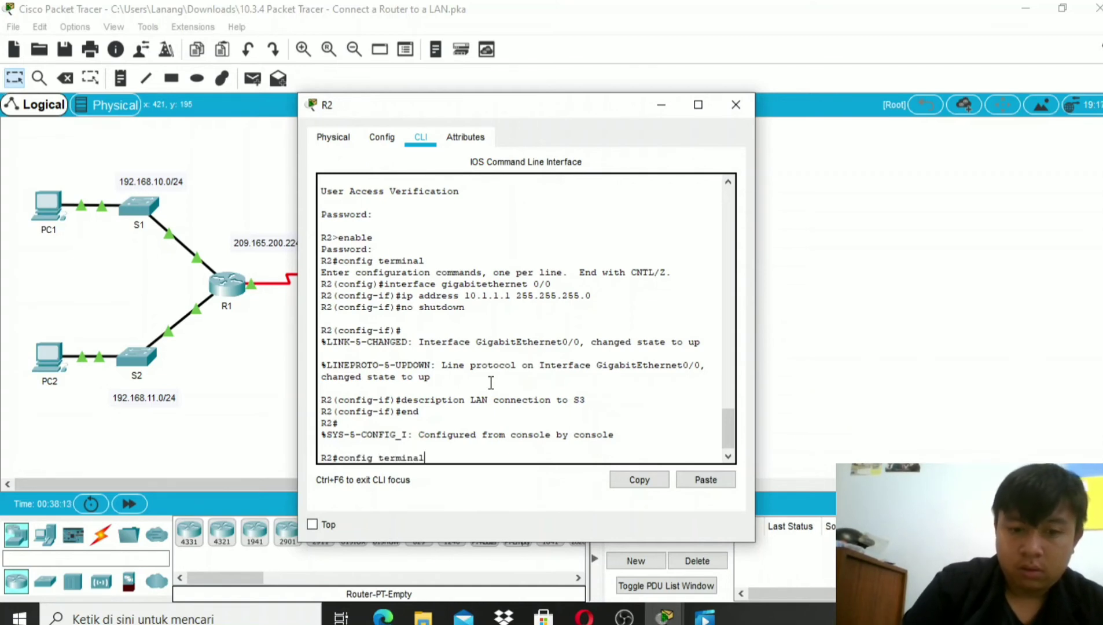
key("Return")
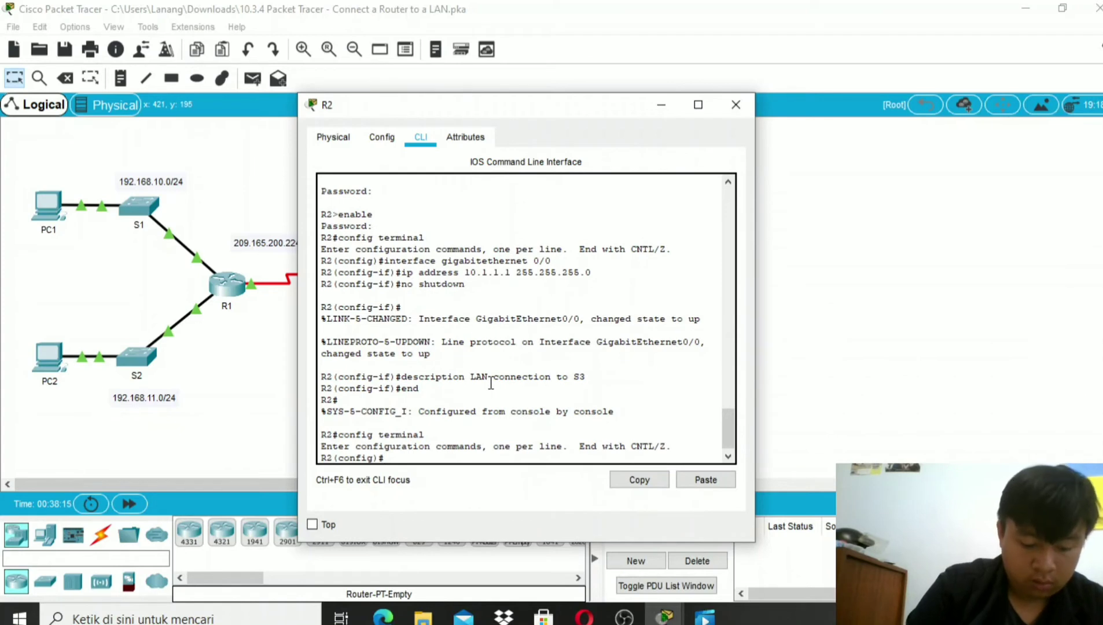
Step: Enter interface configuration mode for GigabitEthernet 0/1 on R2 with interface gigabitethernet 0/1
type("in")
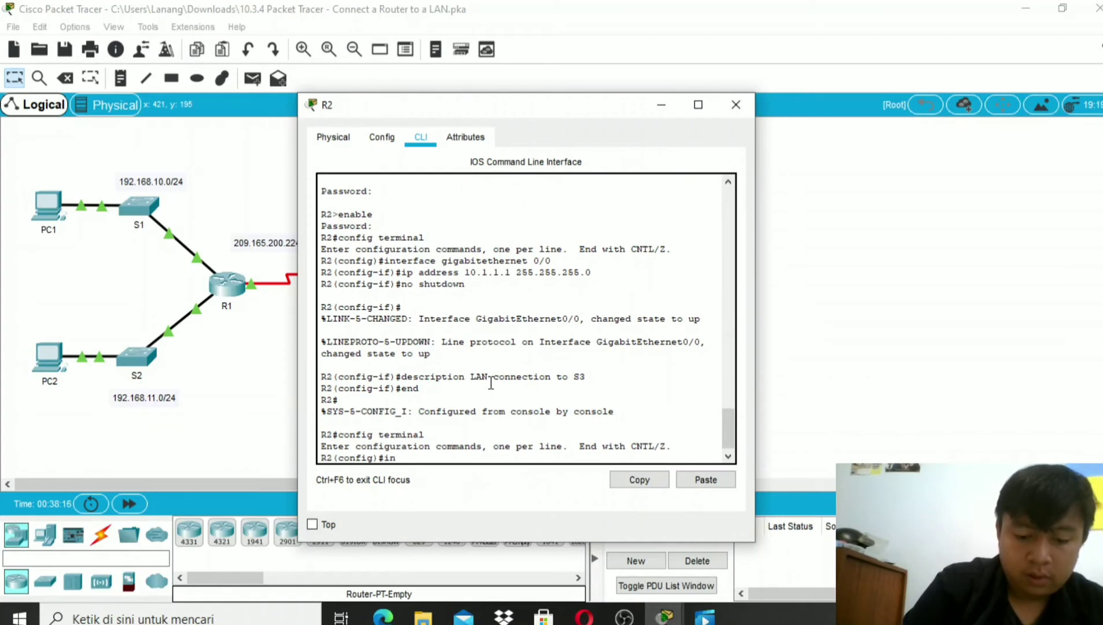
type("terface")
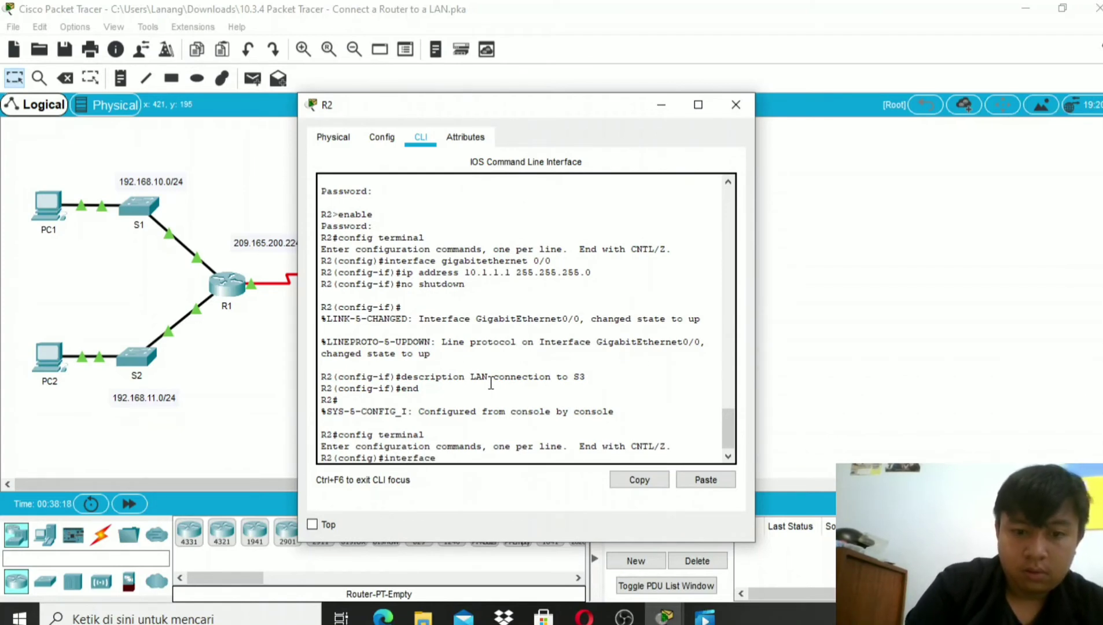
type(" 0/1")
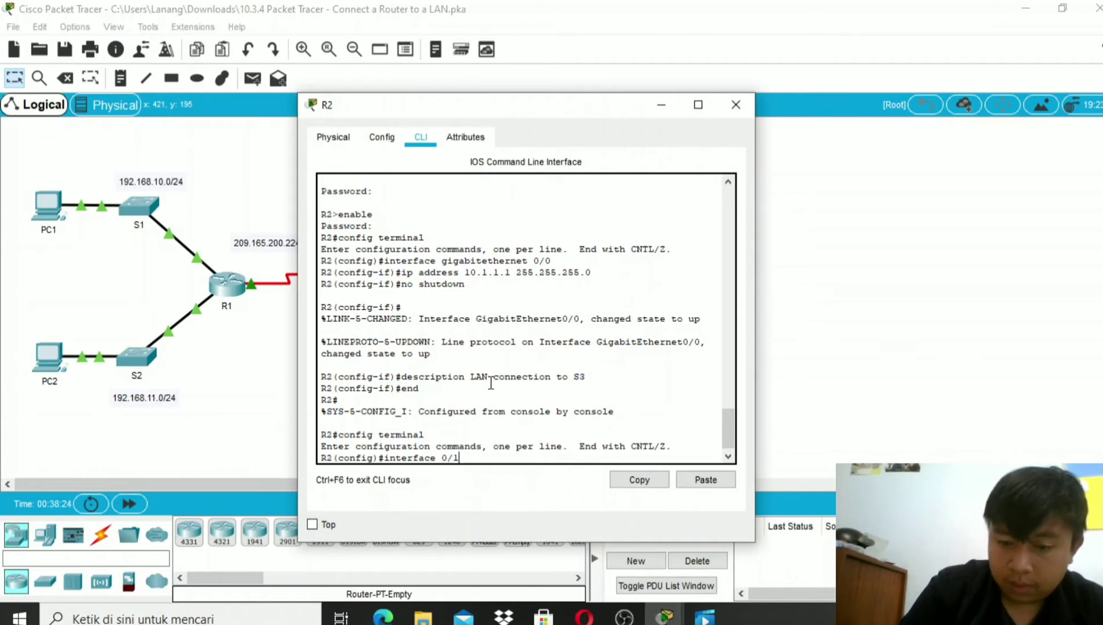
key("BackSpace")
key("BackSpace")
key("BackSpace")
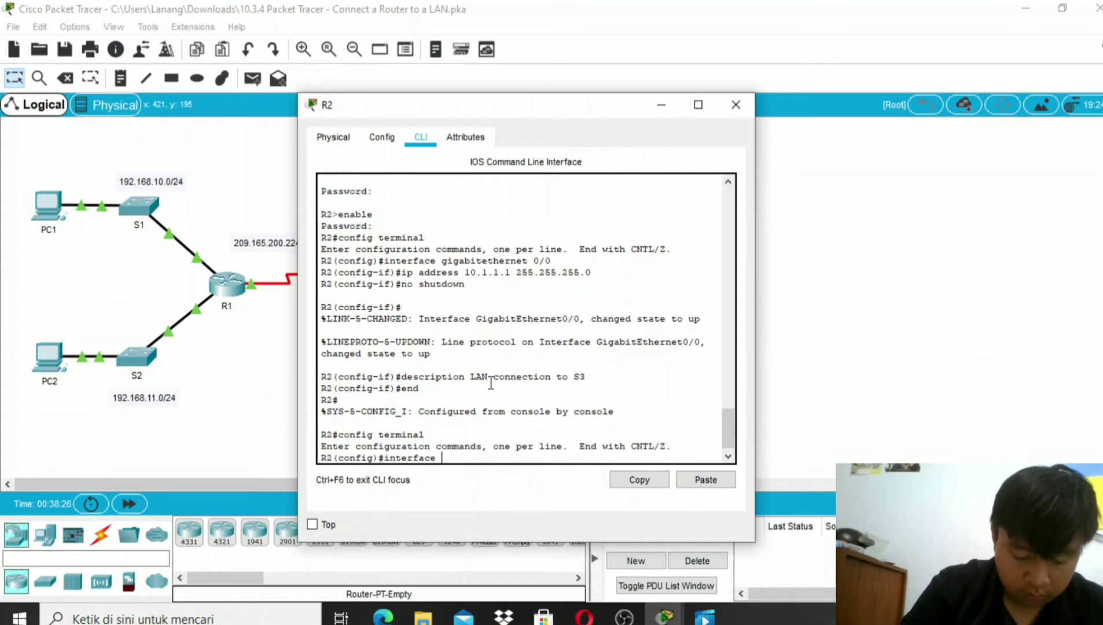
type("giga")
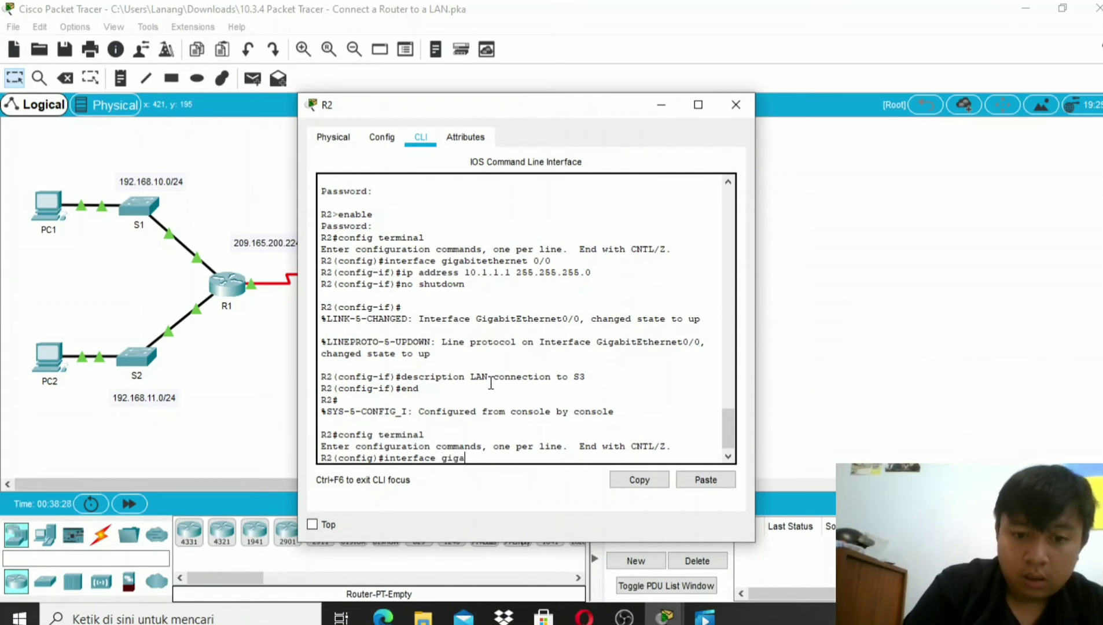
type("bitet")
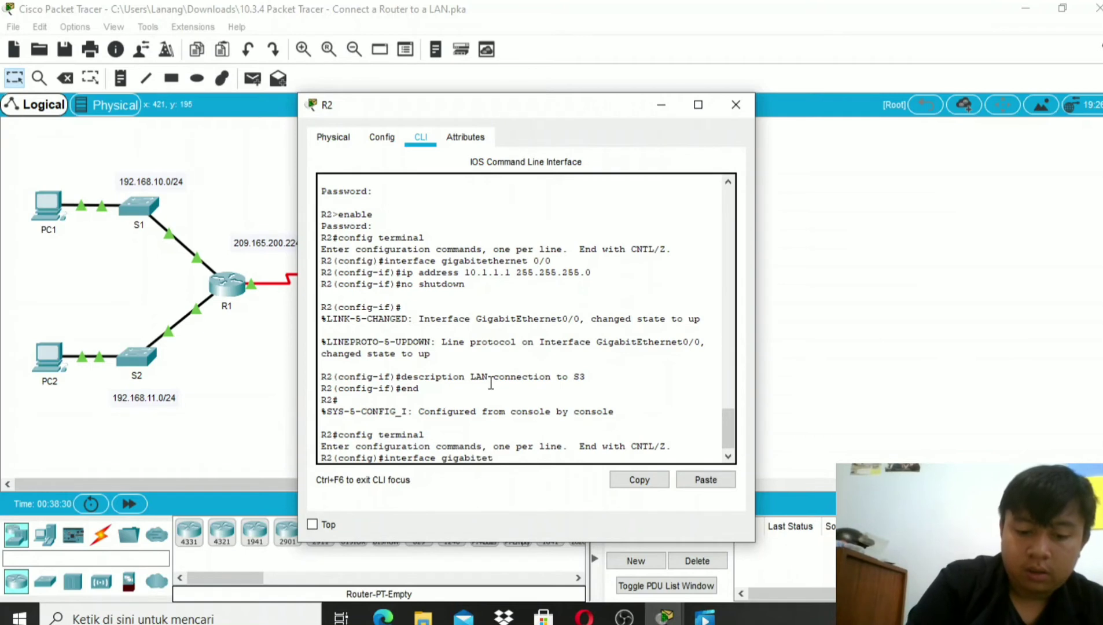
type("hernet")
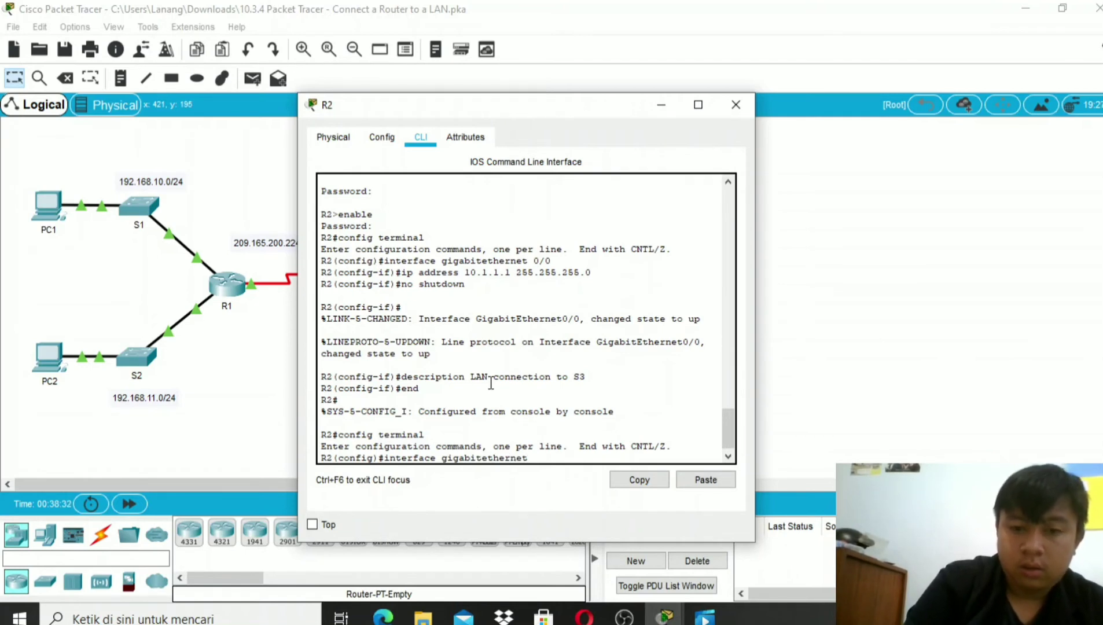
type(" 0/1")
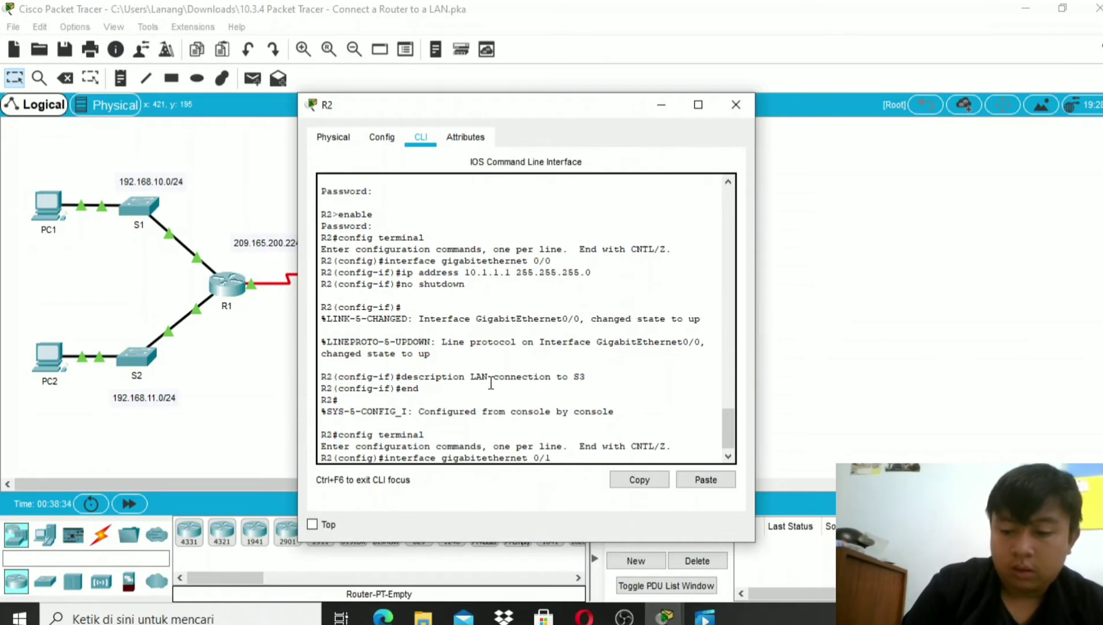
key("Return")
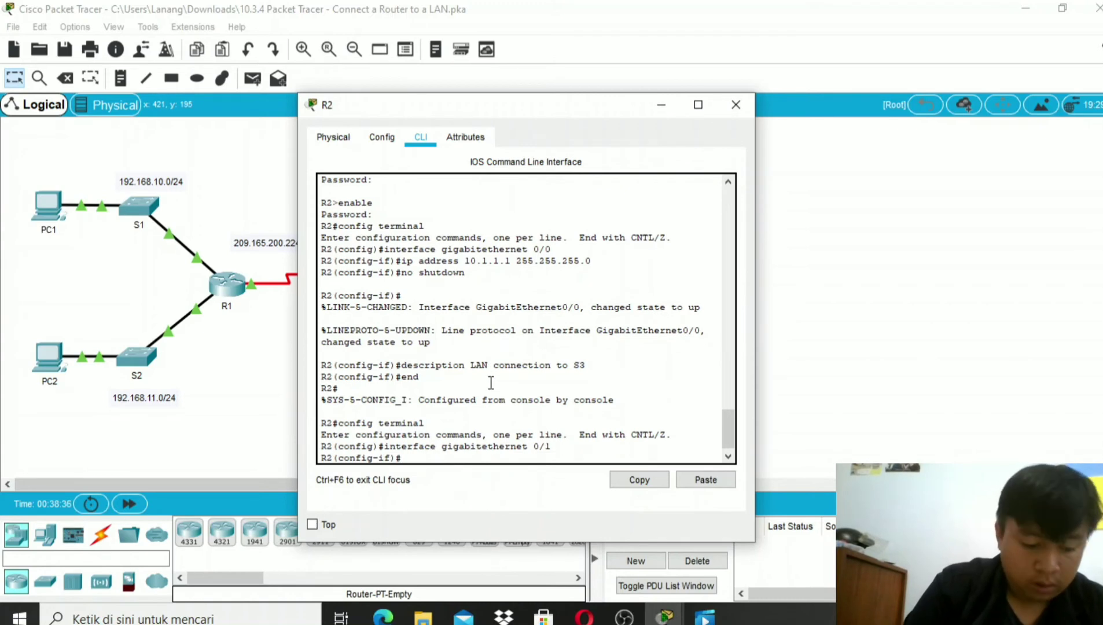
Step: Assign IP address 10.1.2.1 with mask 255.255.255.0 to R2's GigabitEthernet 0/1 interface
type("ip")
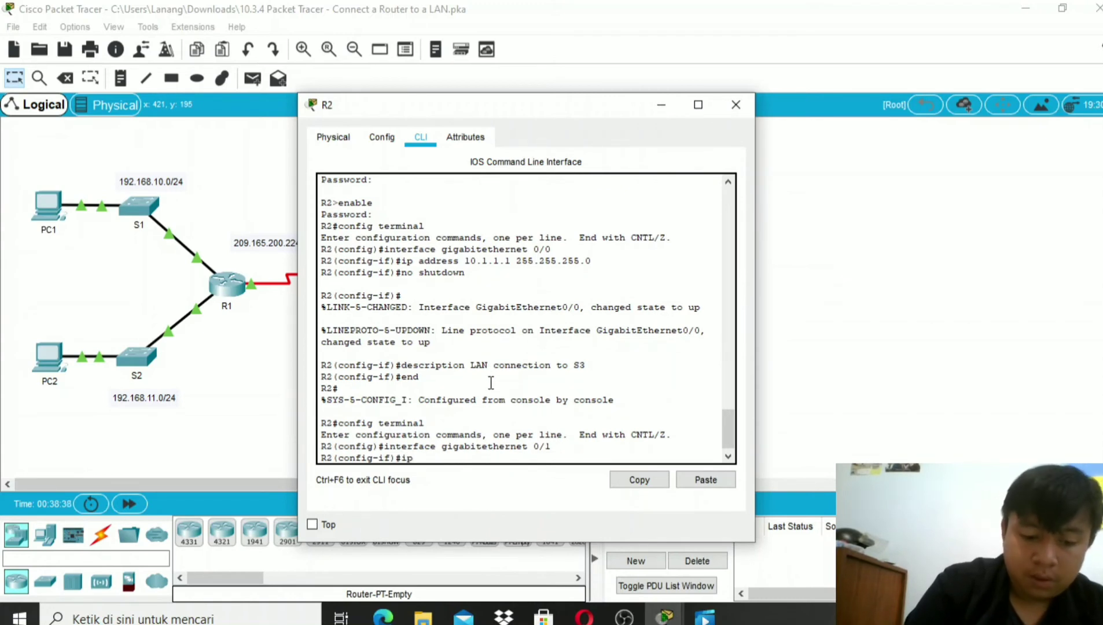
type(" address ")
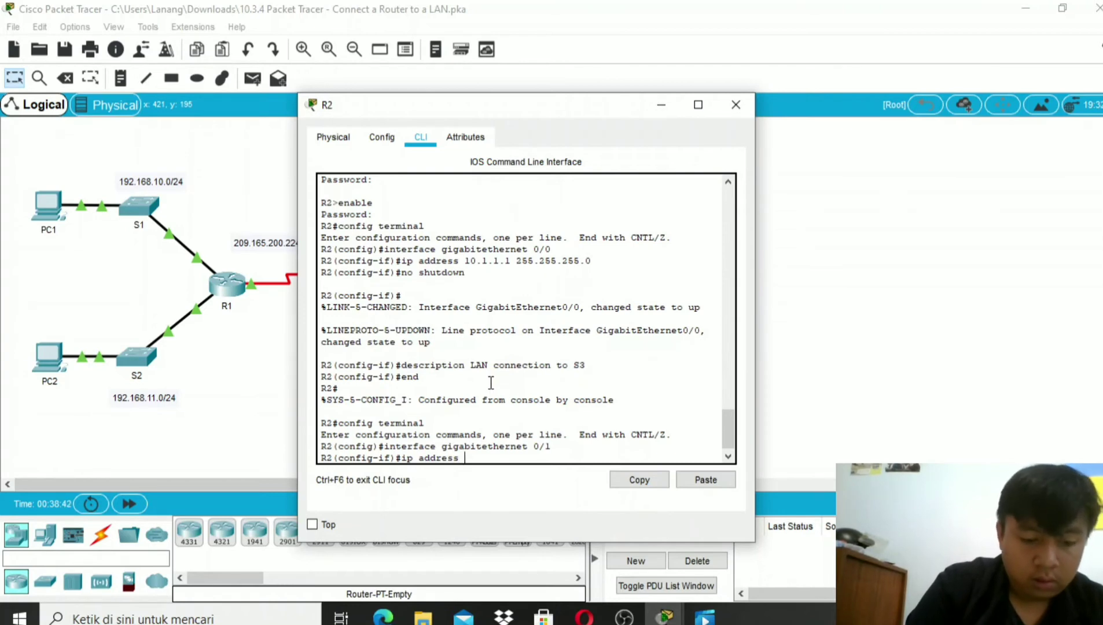
type("10.")
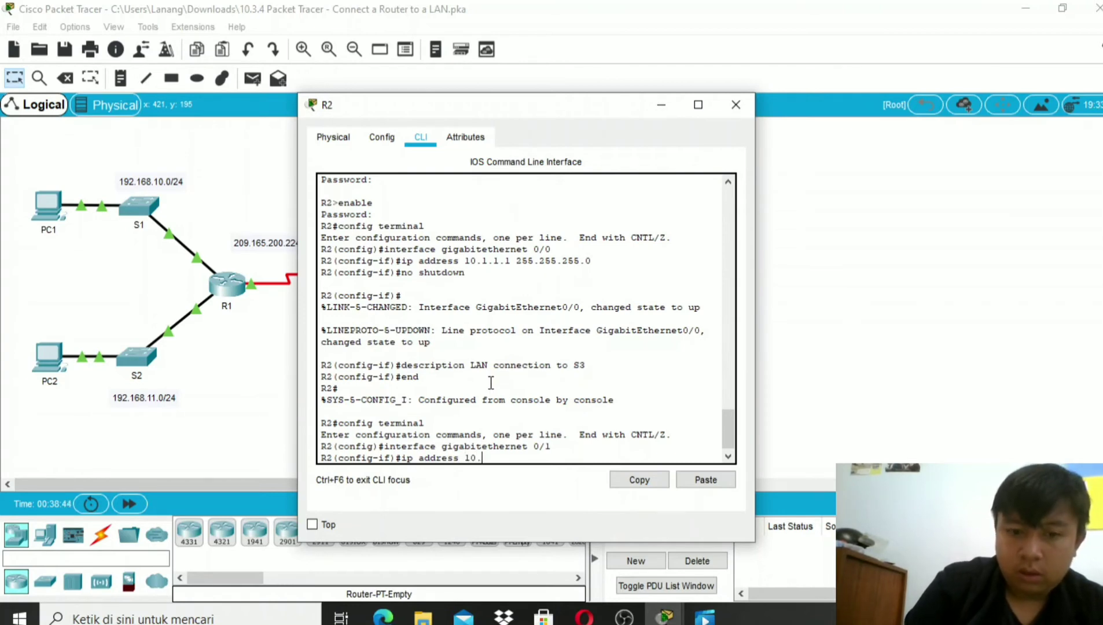
type("1")
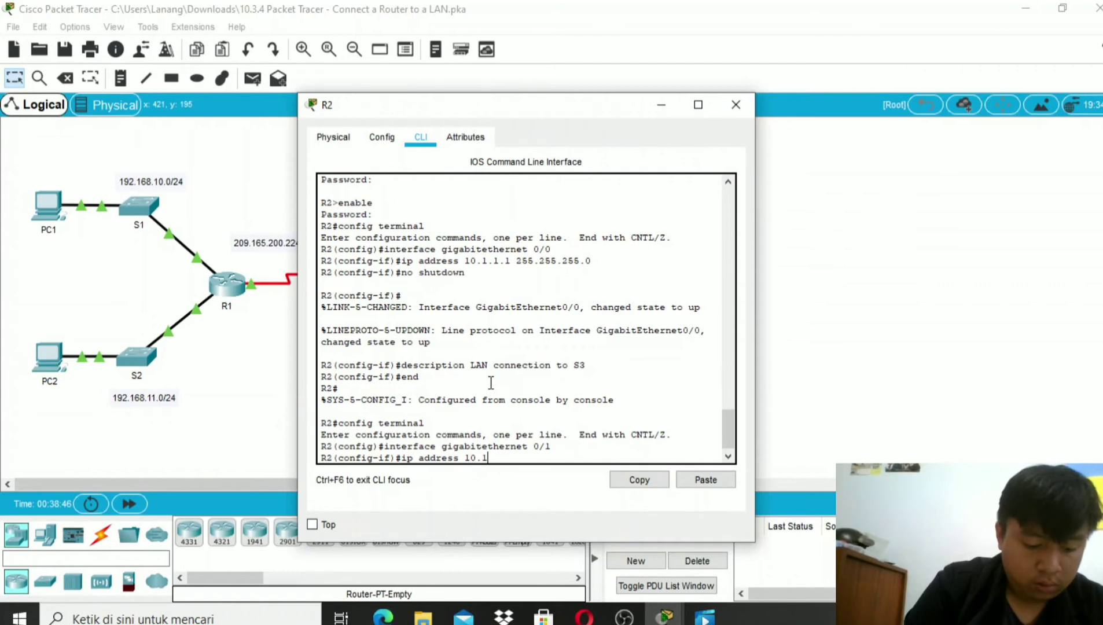
type(".2.1")
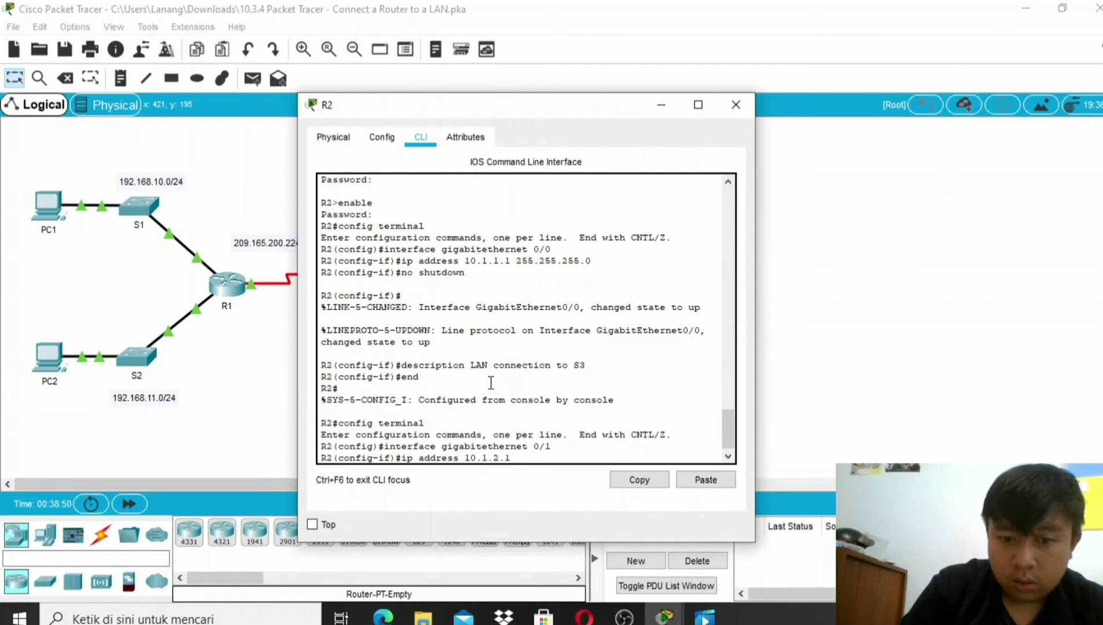
type(" 255")
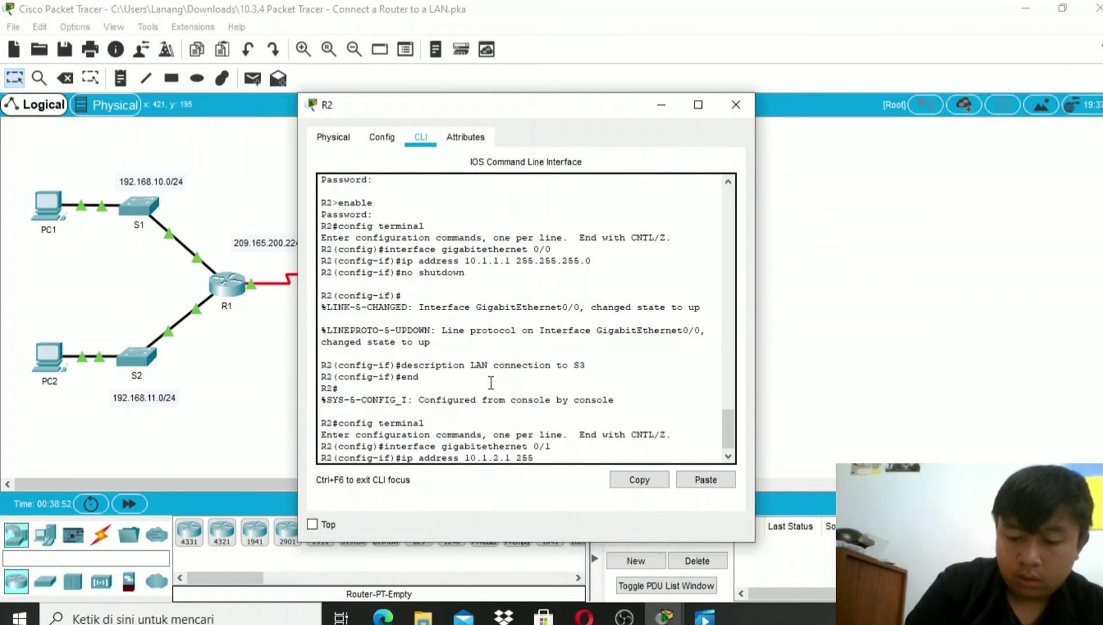
type(".255.2")
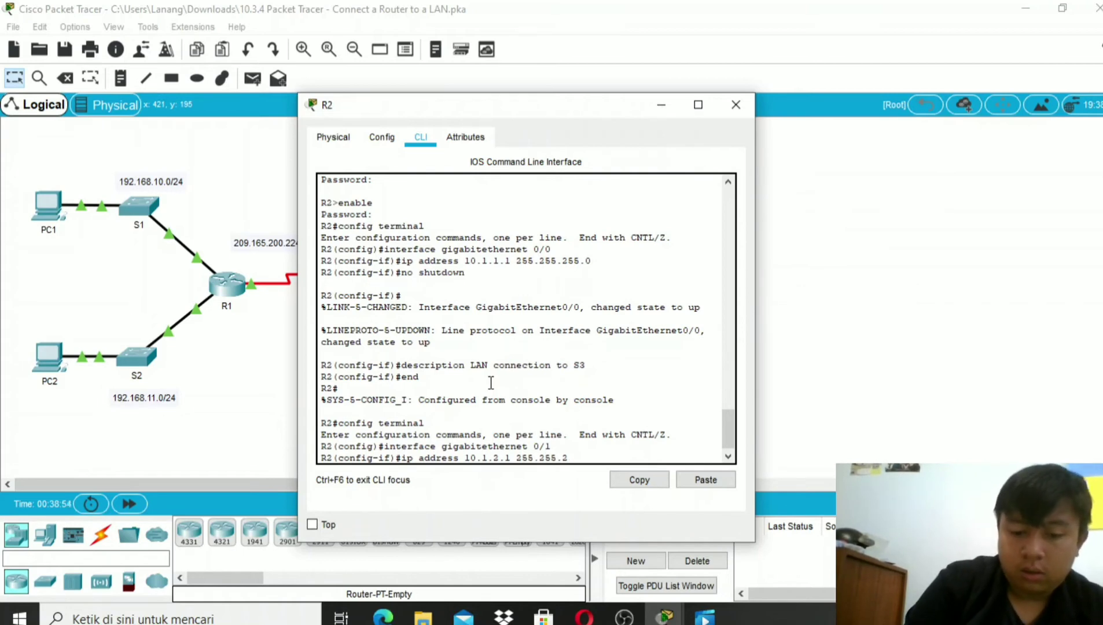
type("55.0")
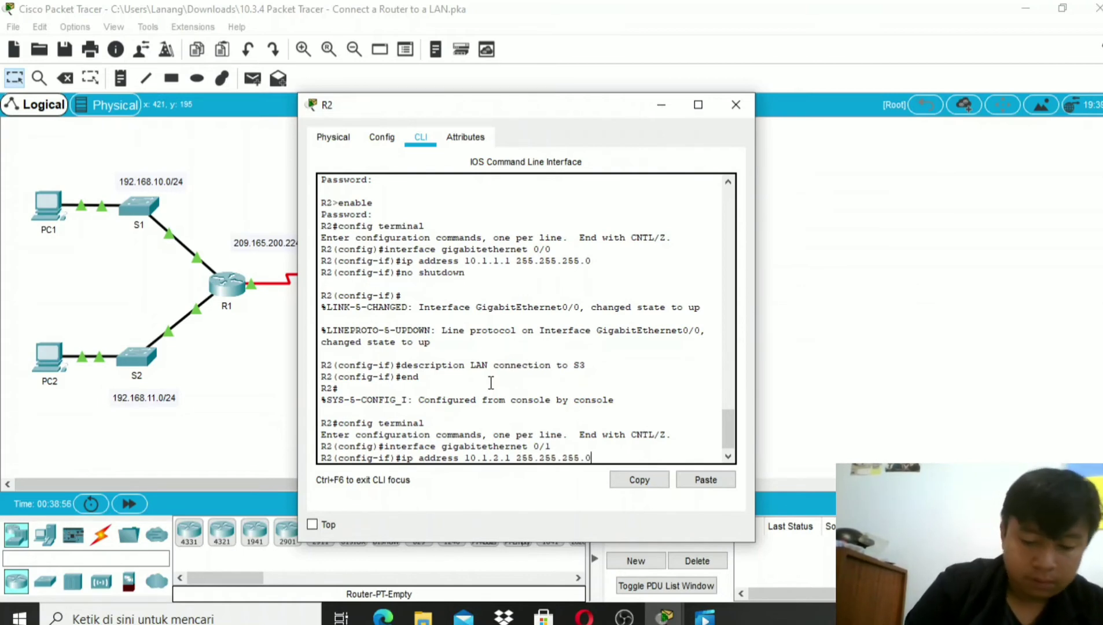
key("Return")
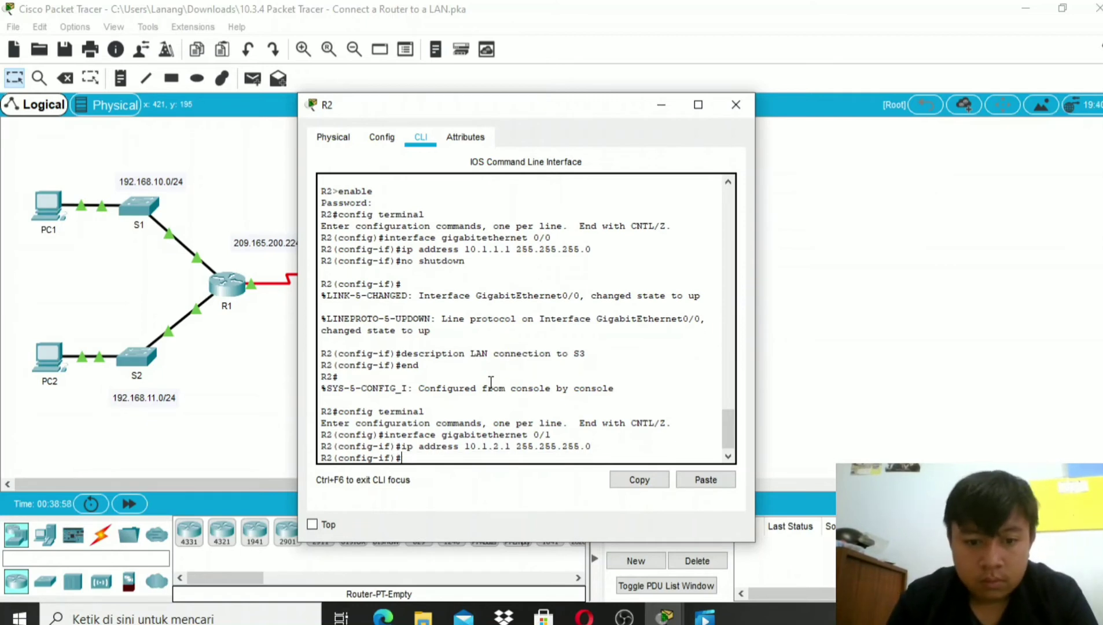
Step: Enable R2's GigabitEthernet 0/1 interface with no shutdown
type("no")
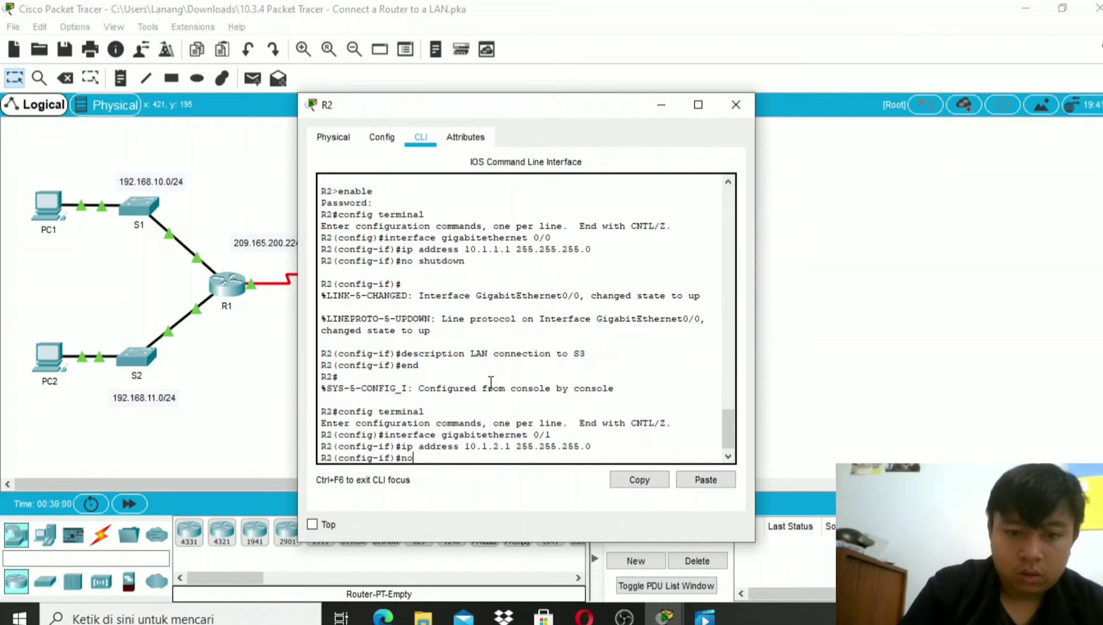
type(" shutdo")
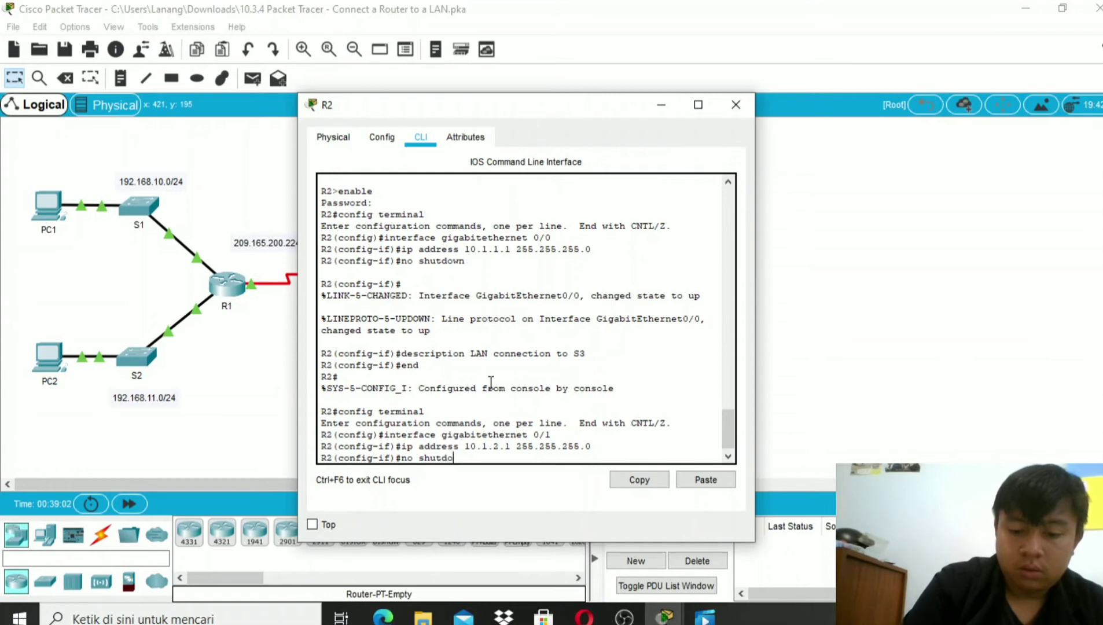
type("wn")
key("Return")
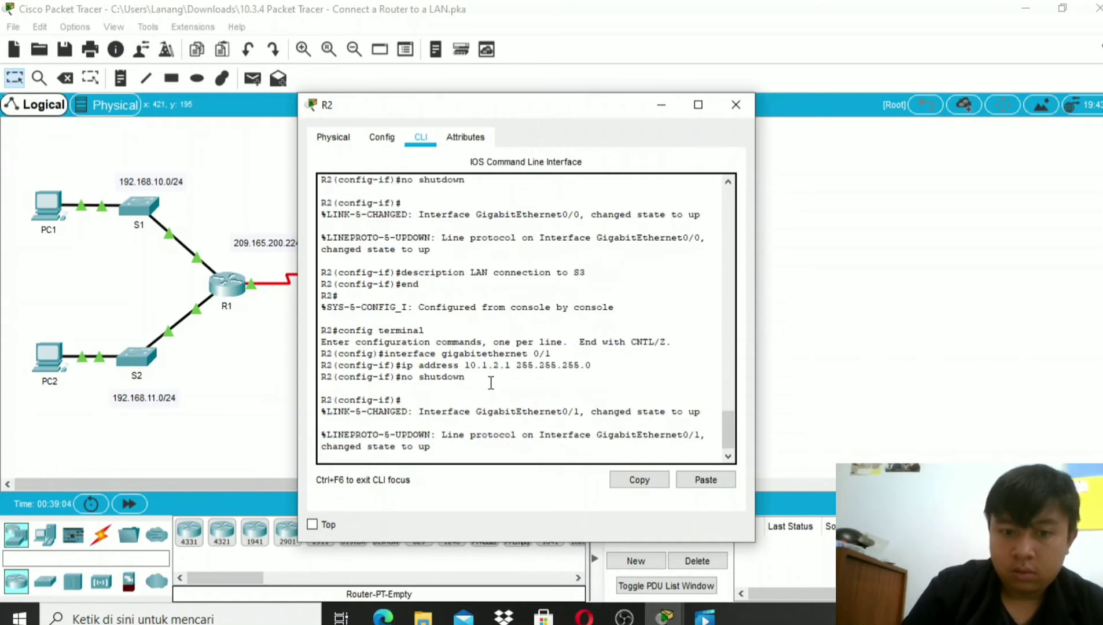
key("Return")
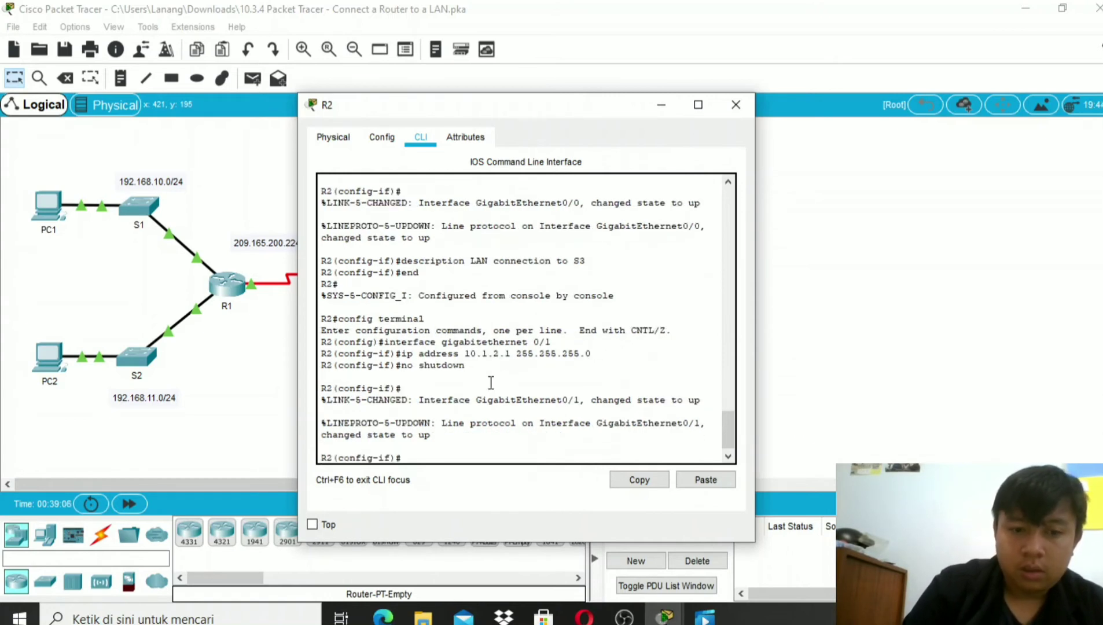
Step: Set the GigabitEthernet 0/1 description to "LAN connection to S4" and end the configuration session on R2
type("de")
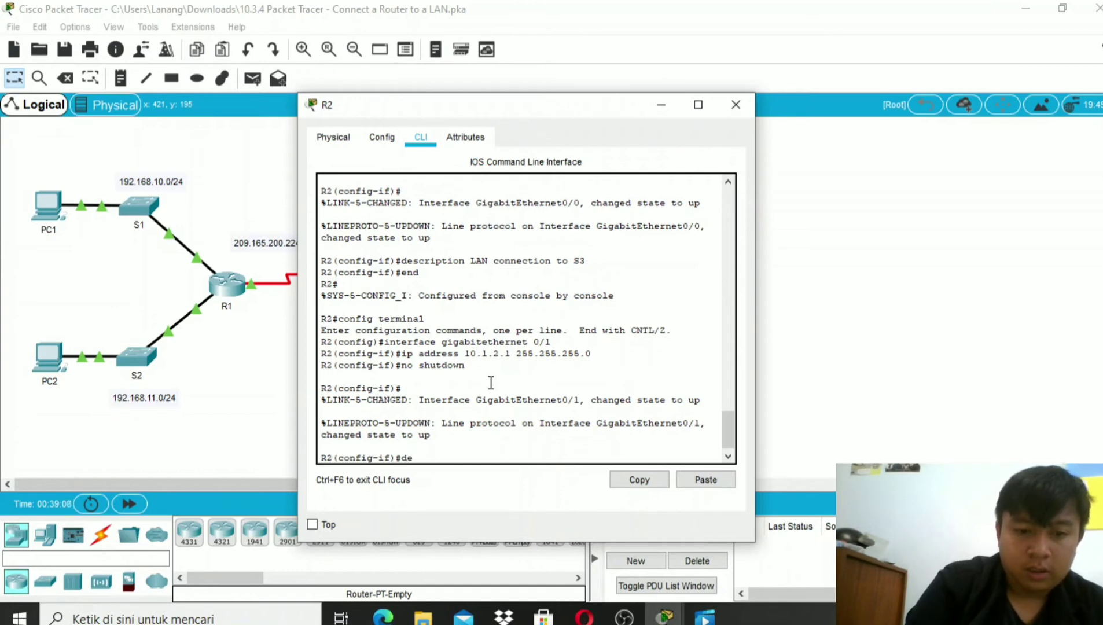
type("scri")
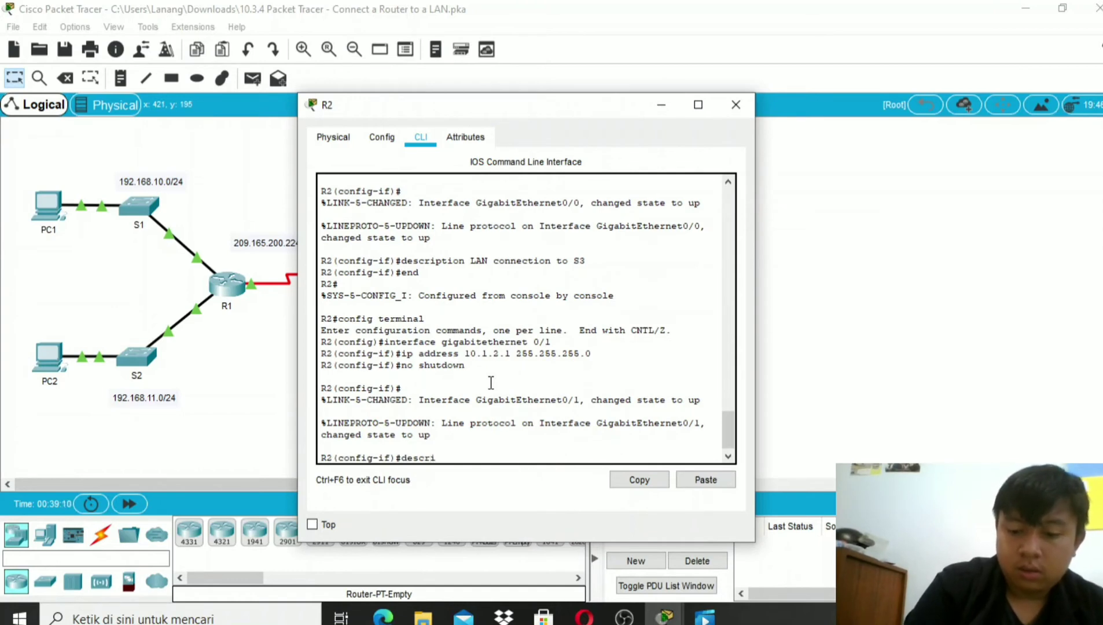
type("ption")
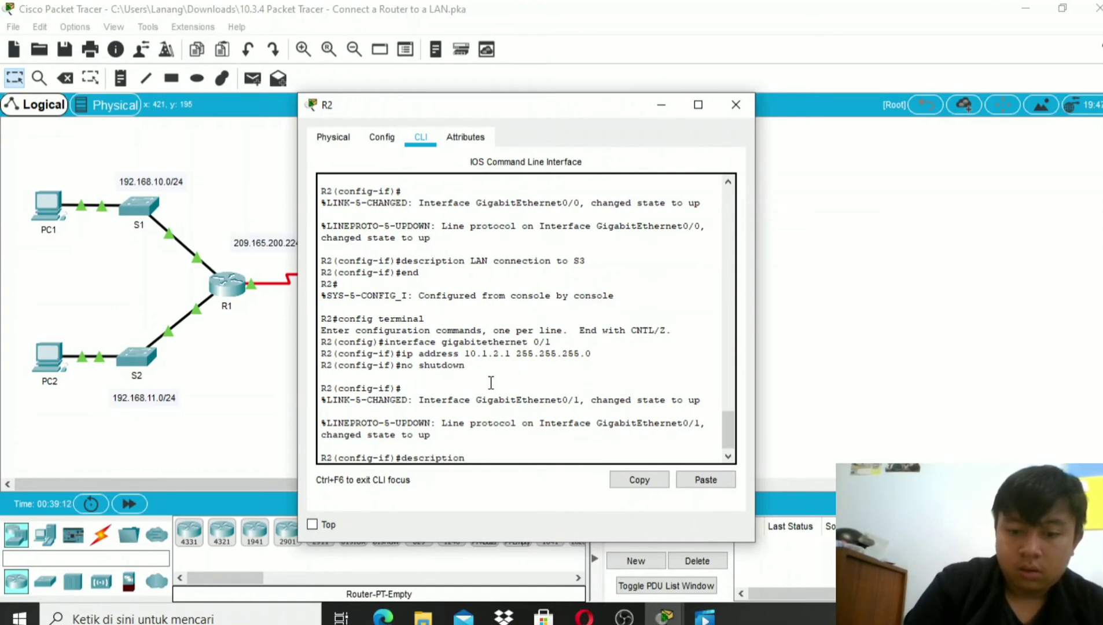
type(" L")
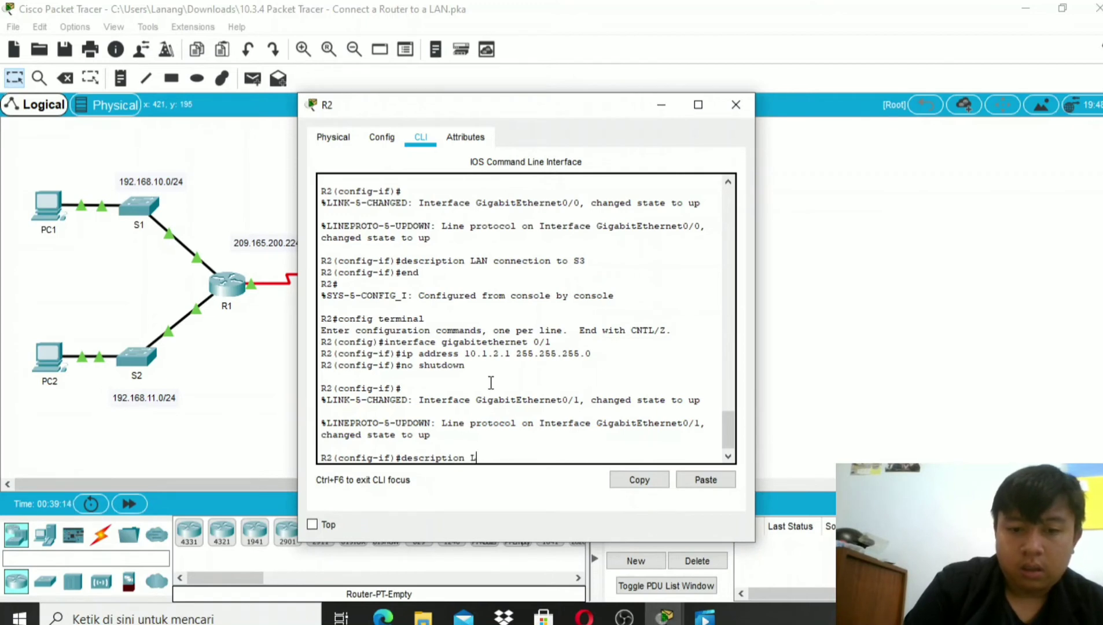
type("AN co")
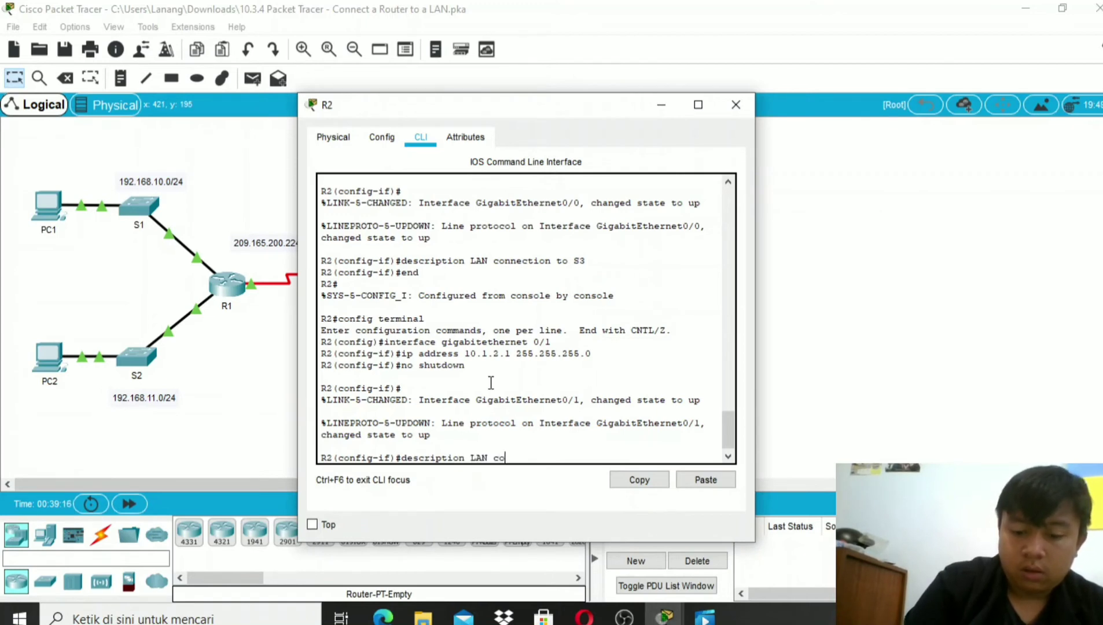
type("nnecti")
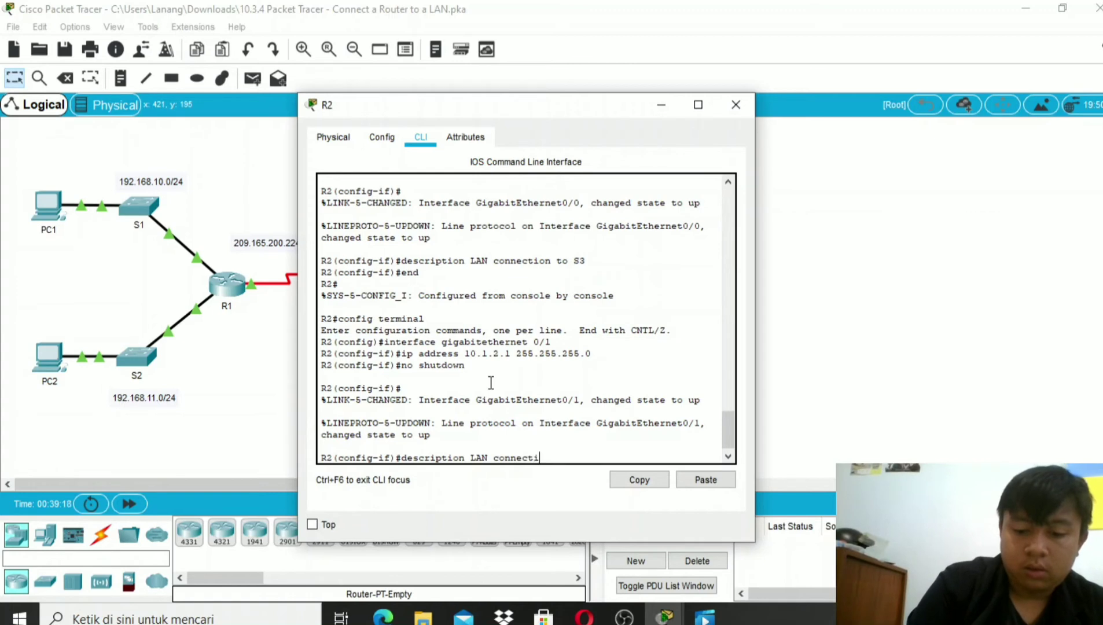
type("on t")
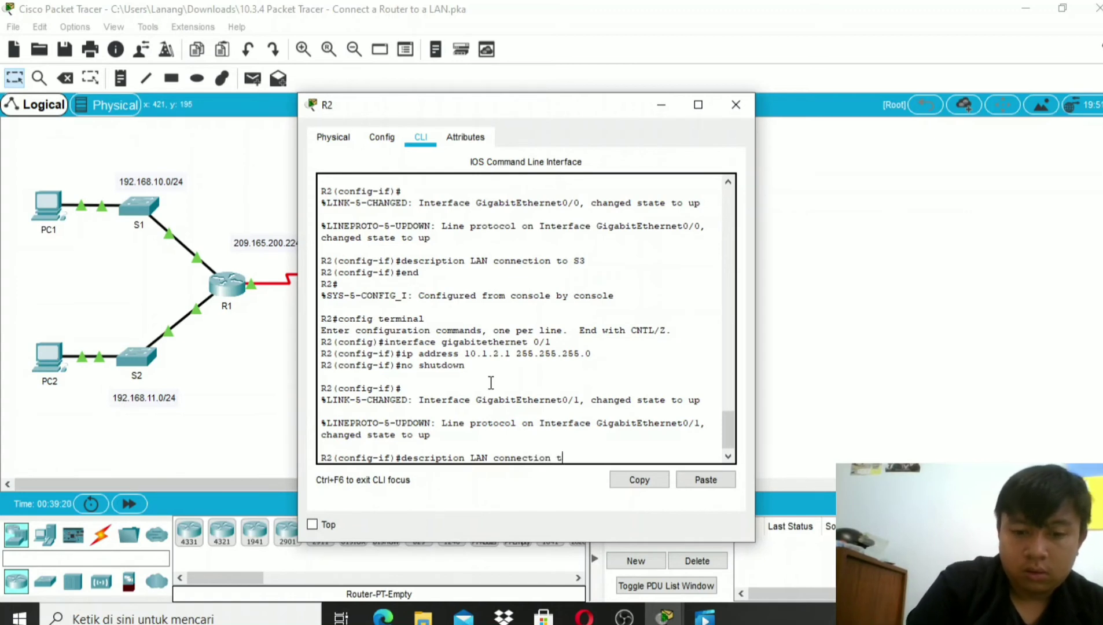
type("o S")
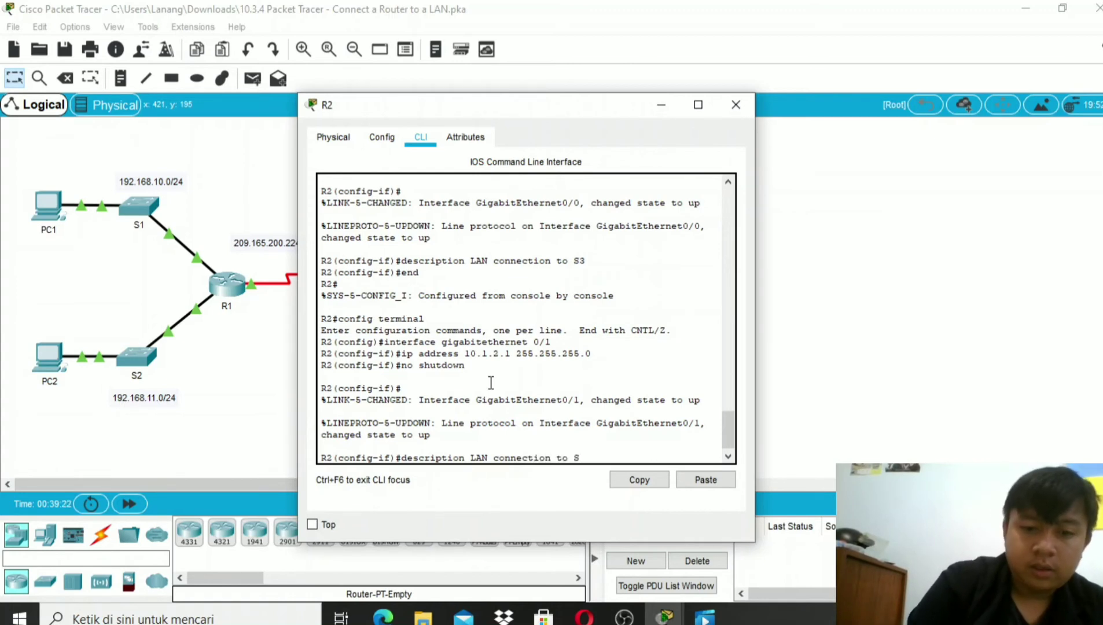
left_click_drag(467, 118, 497, 132)
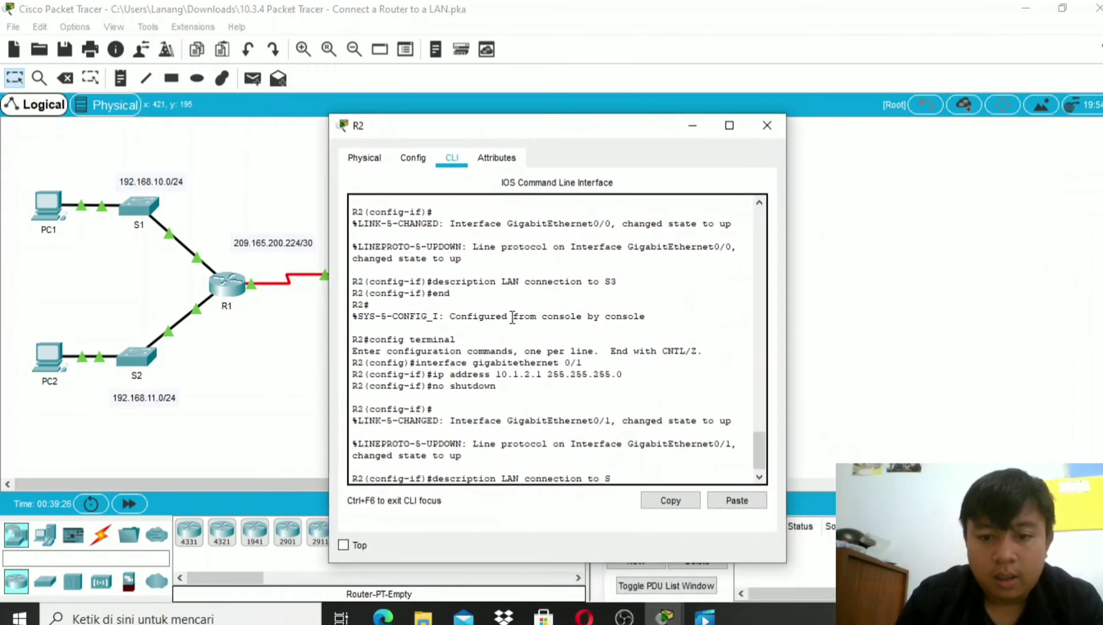
type("4")
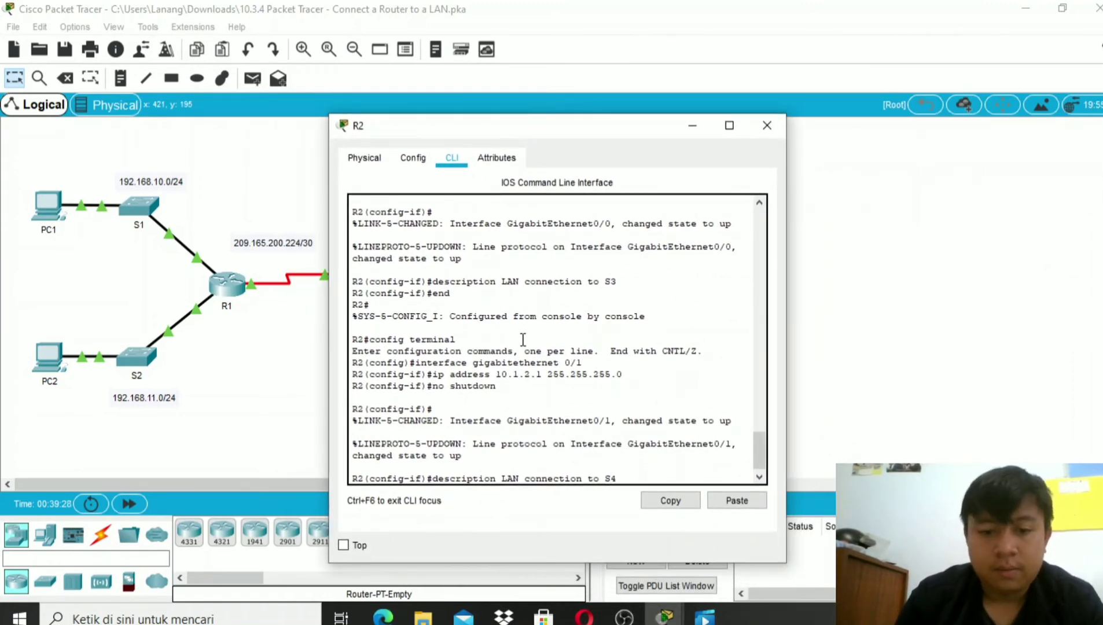
key("Return")
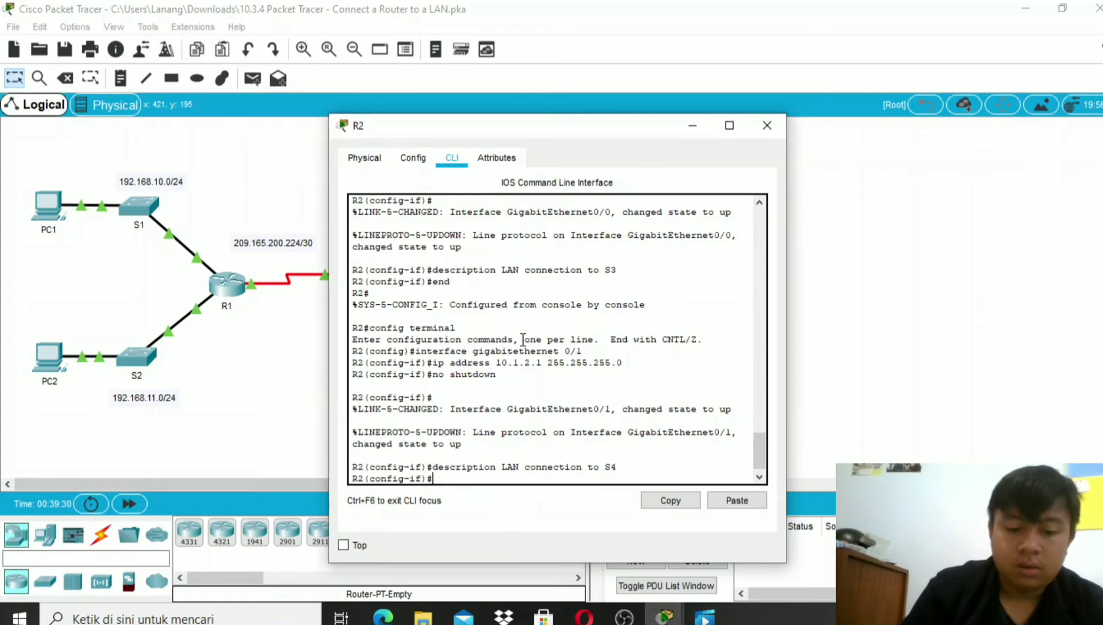
type("end")
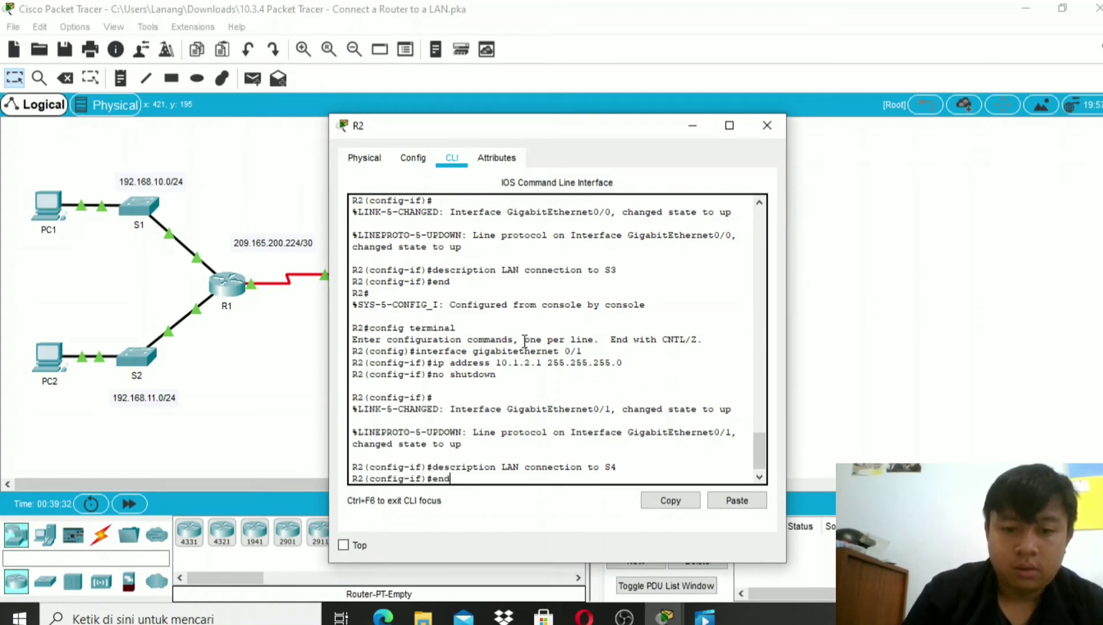
key("Return")
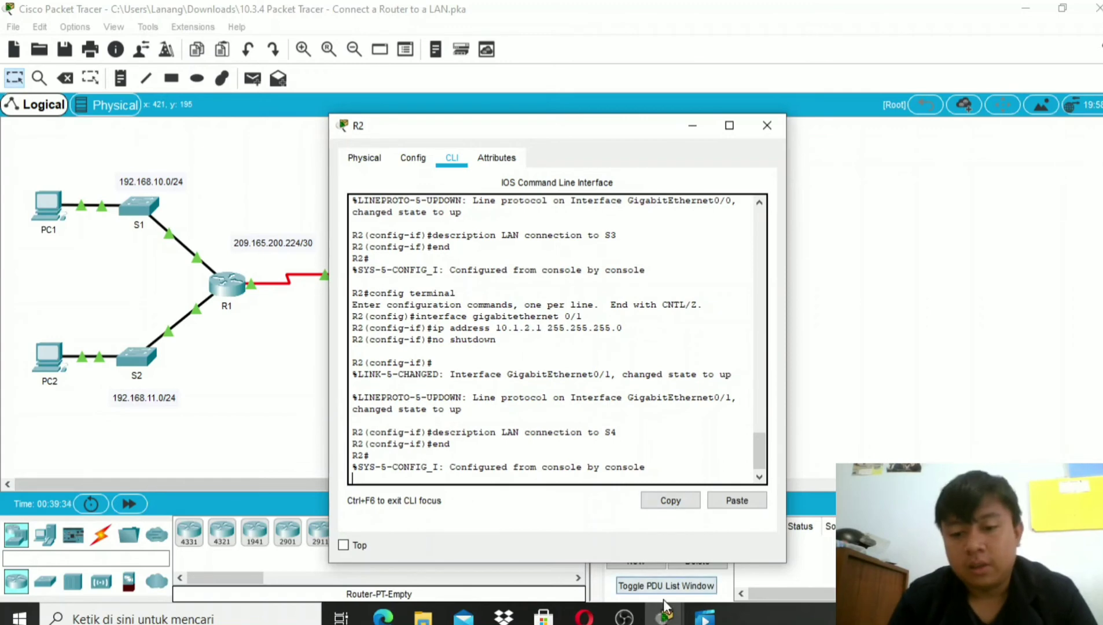
Step: Reopen R2's console and run show ip interface brief to check the GigabitEthernet interface addresses
left_click(626, 617)
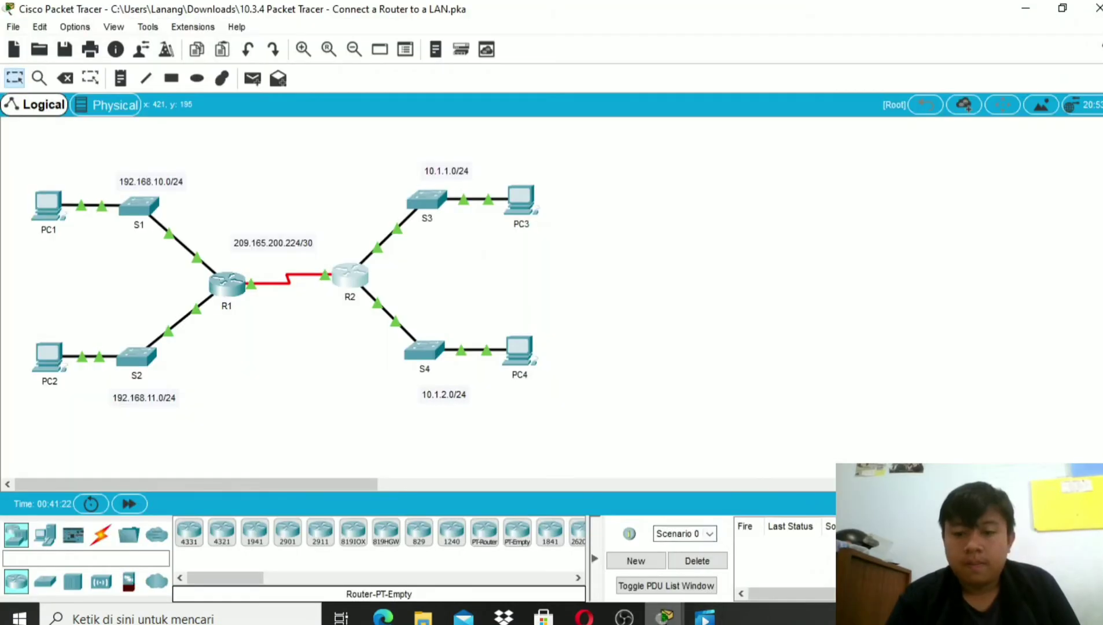
left_click(354, 297)
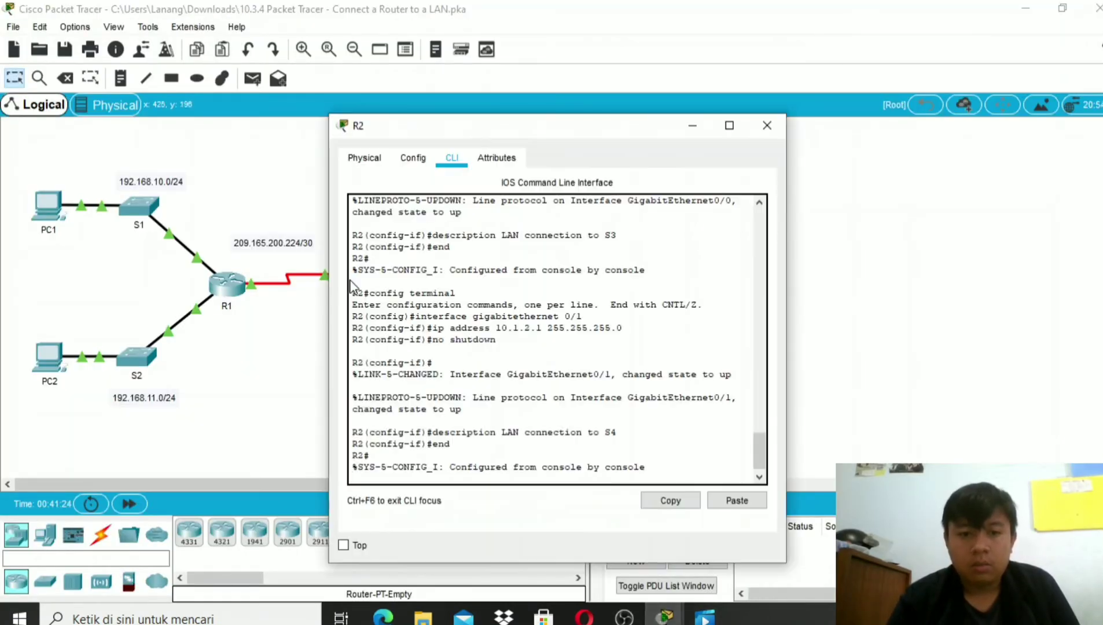
key("Return")
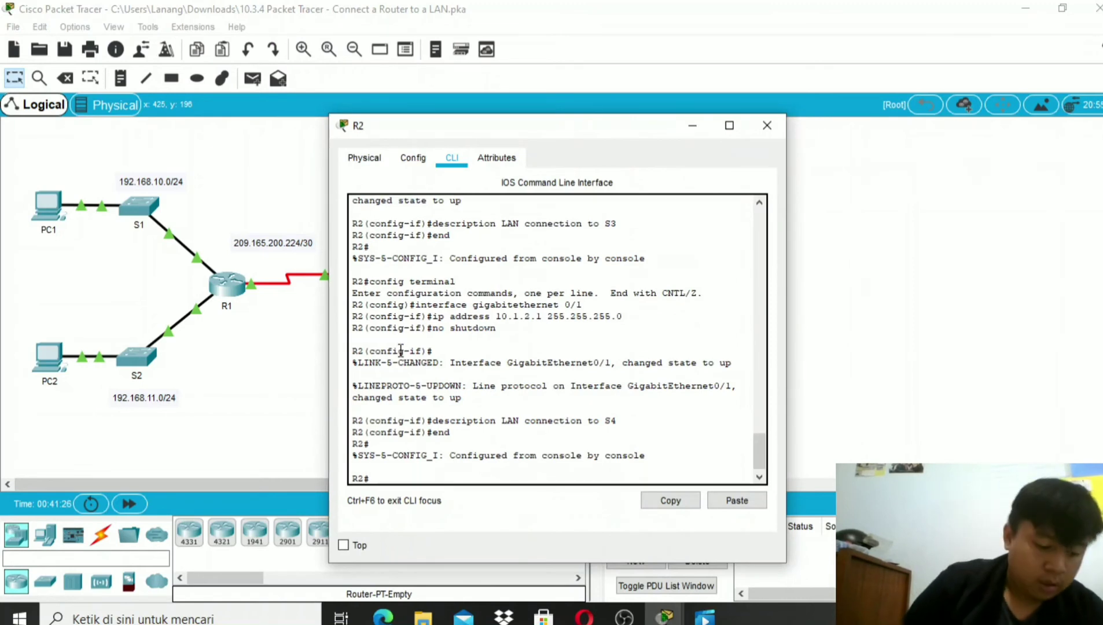
type("s")
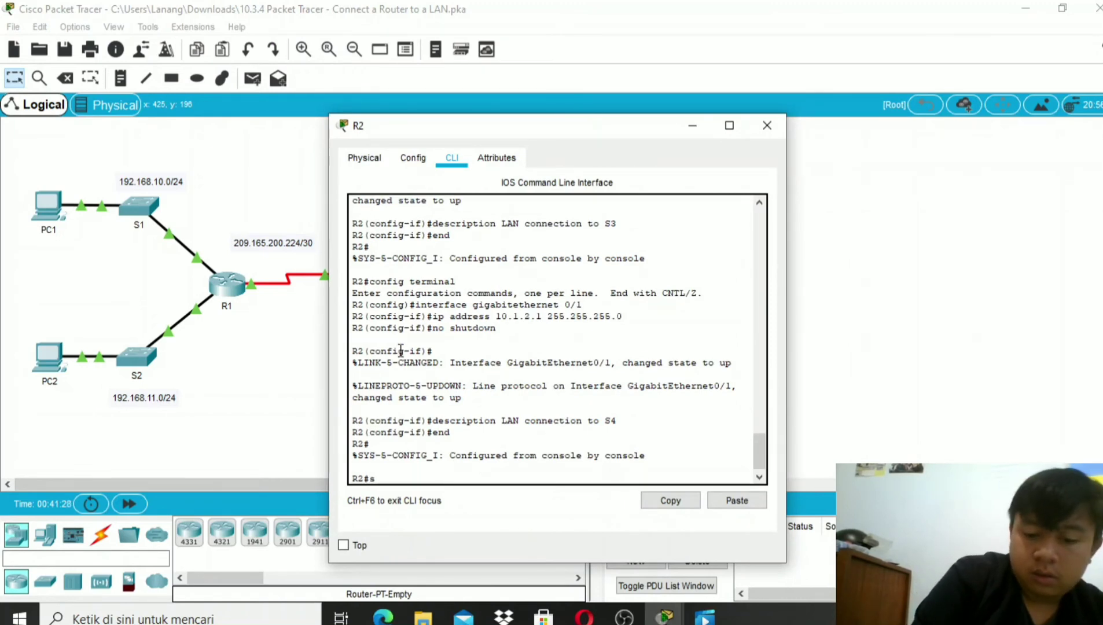
type("ho")
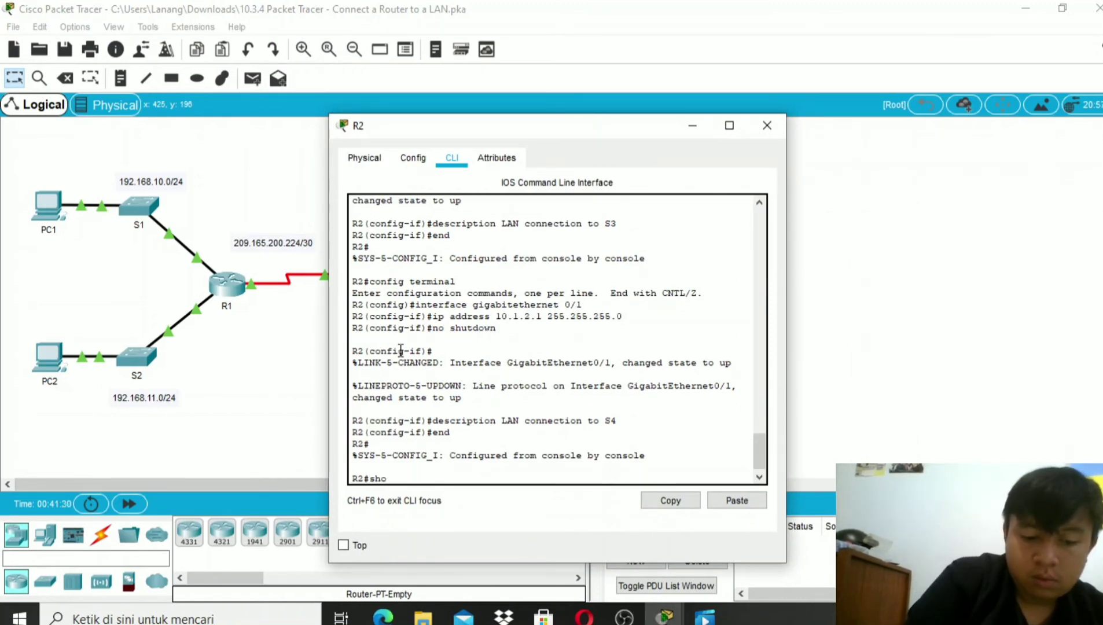
type("w ip")
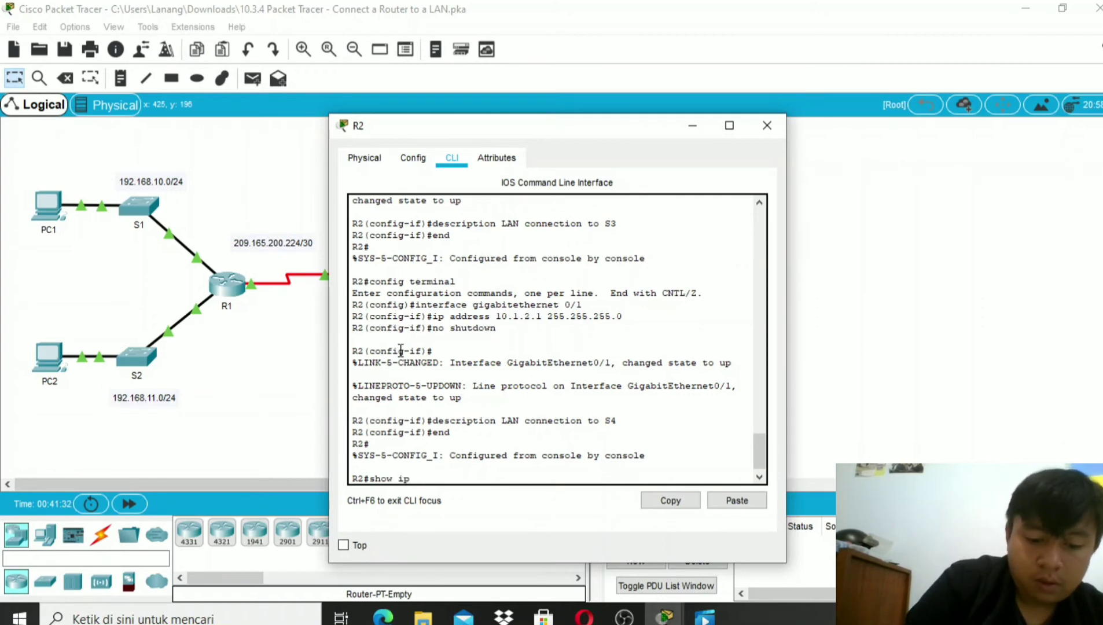
type(" inte")
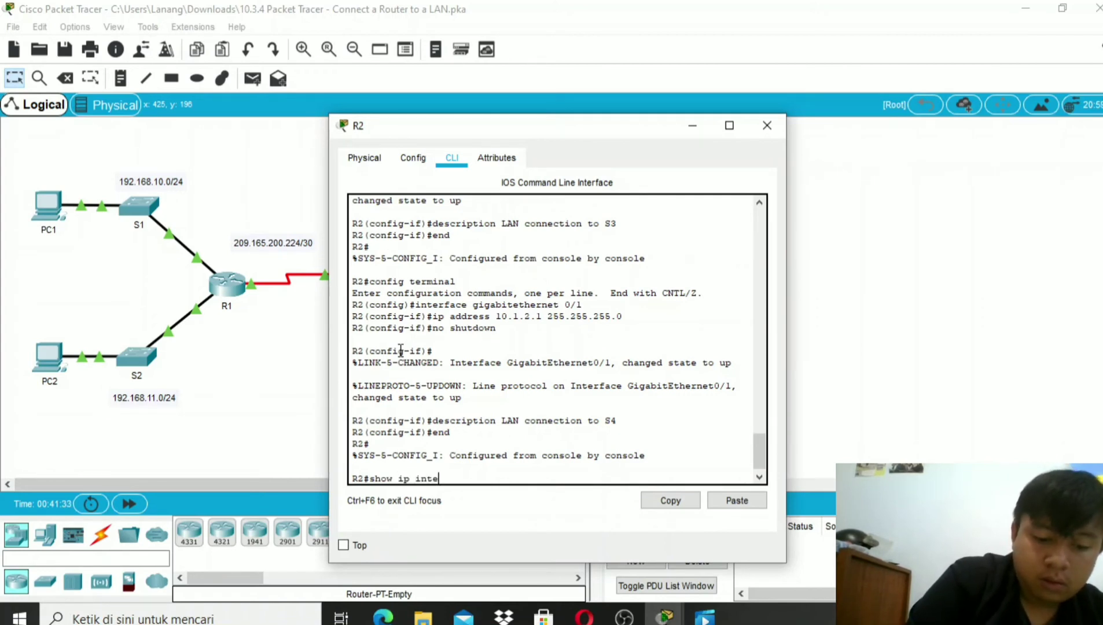
type("rface")
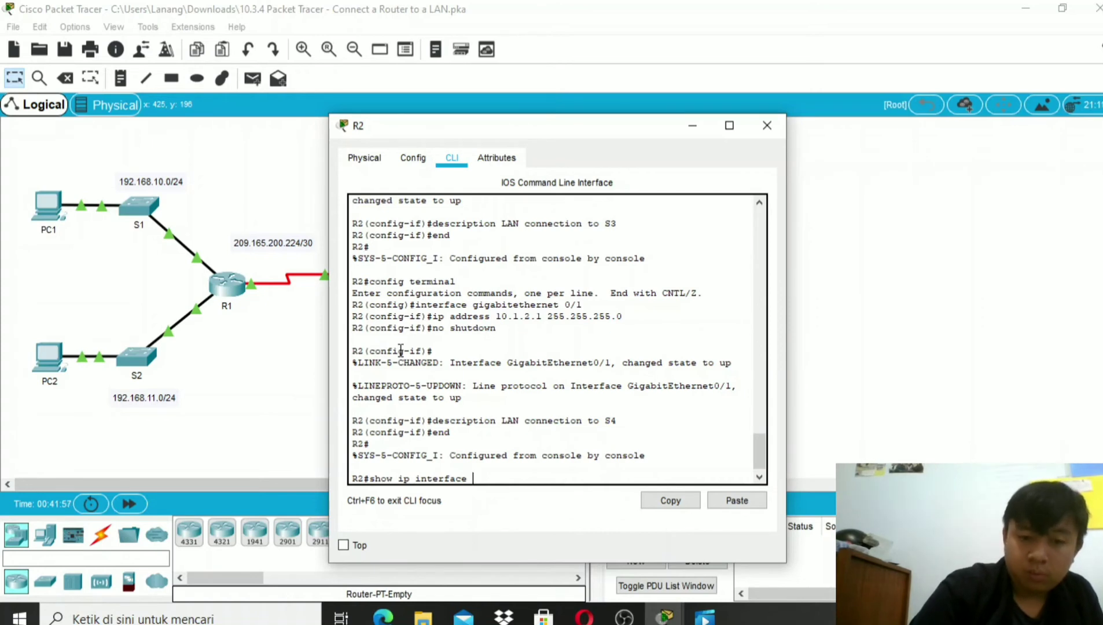
type("brie")
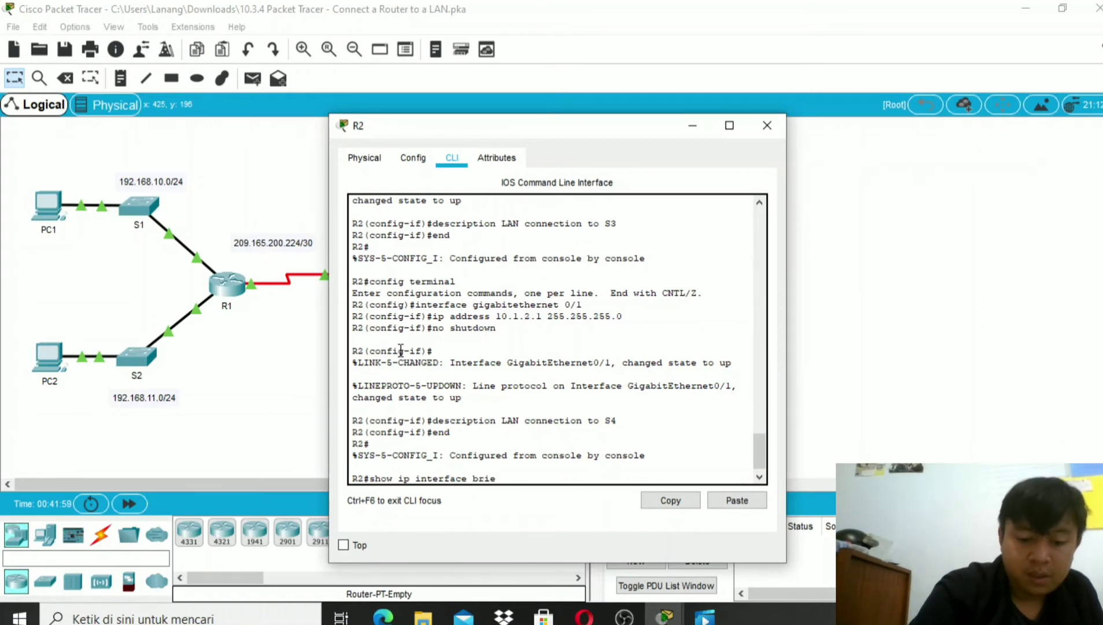
type("f")
key("Return")
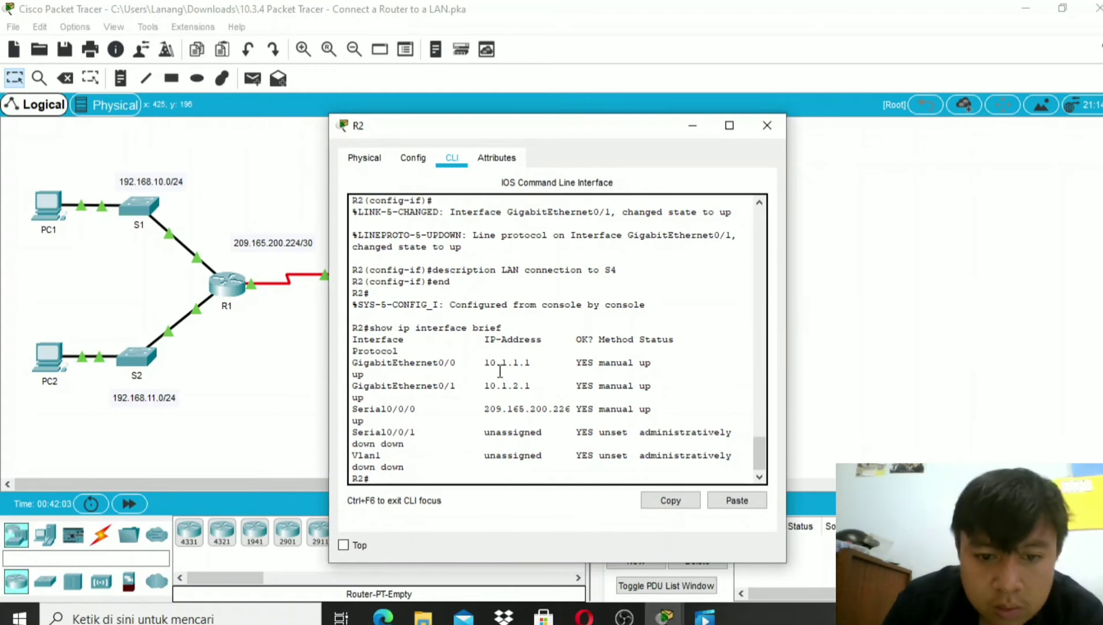
left_click_drag(485, 363, 530, 387)
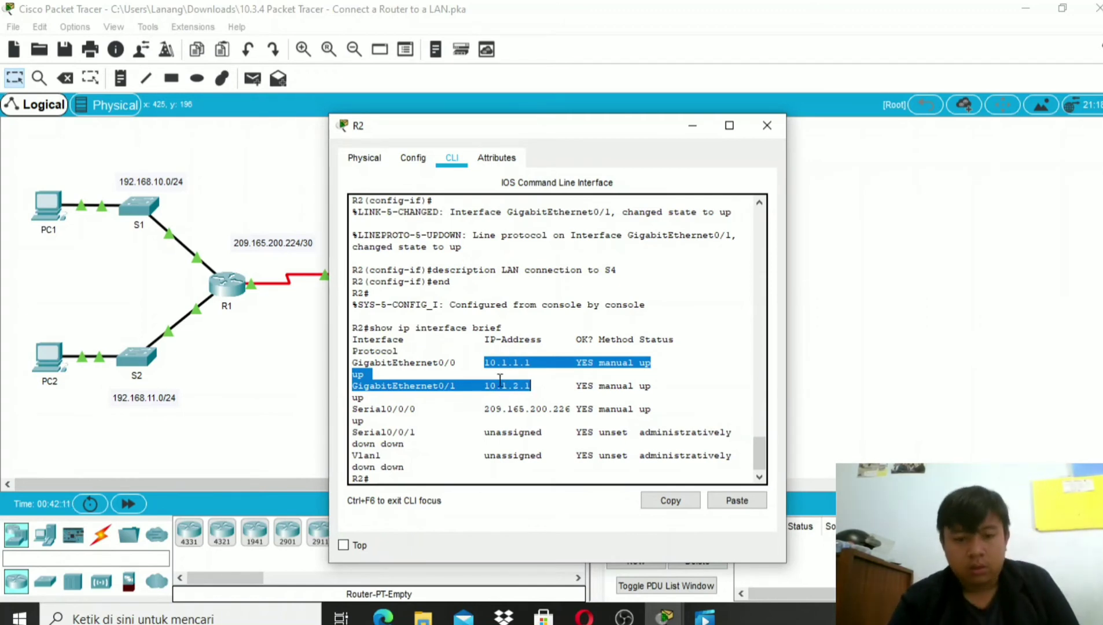
left_click(396, 470)
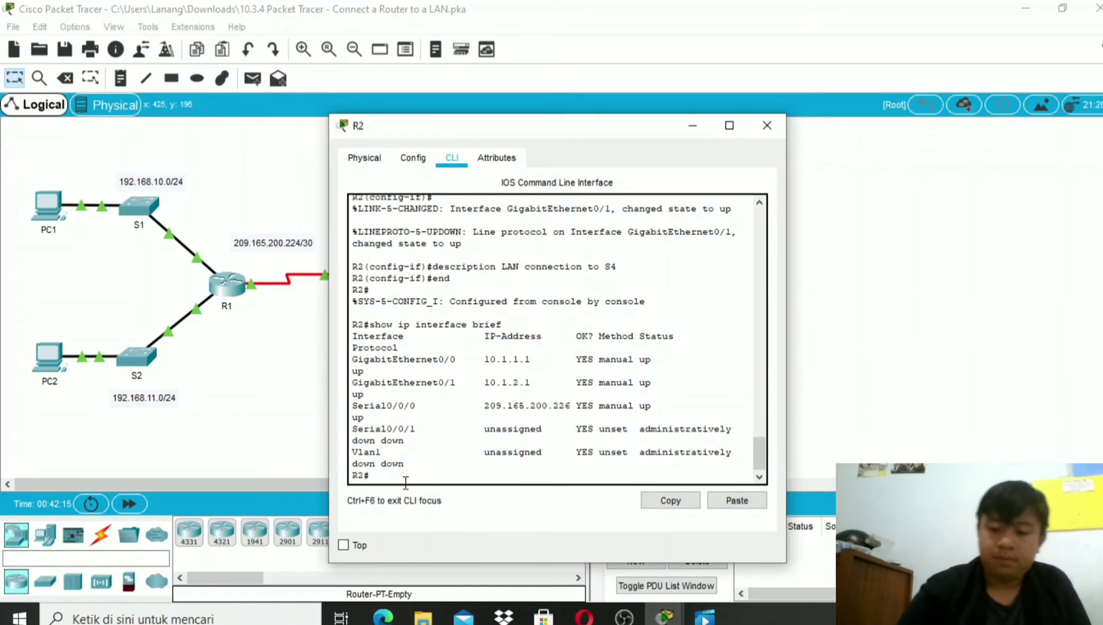
Step: Run show interface gigabitethernet 0/0 on R2 and review the interface's details
type("s")
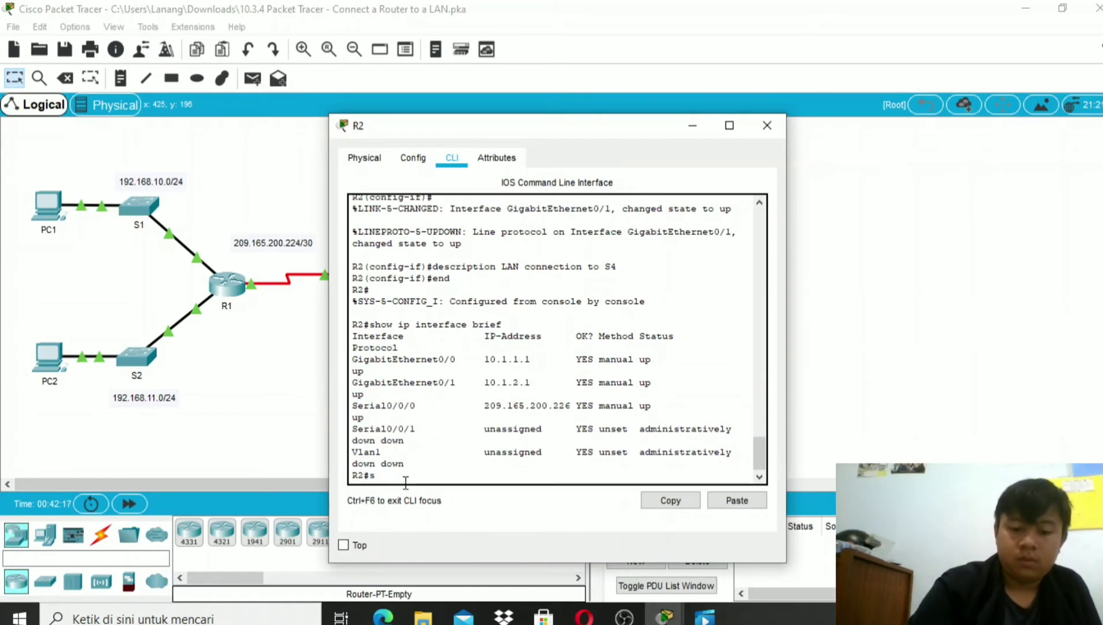
type("how i")
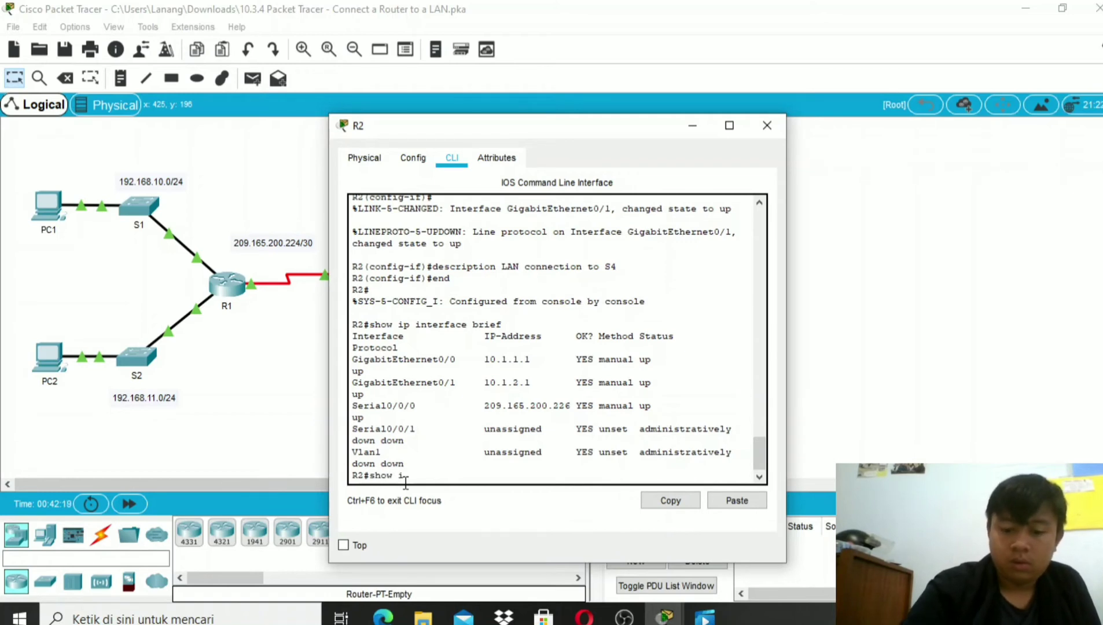
type("nterfac")
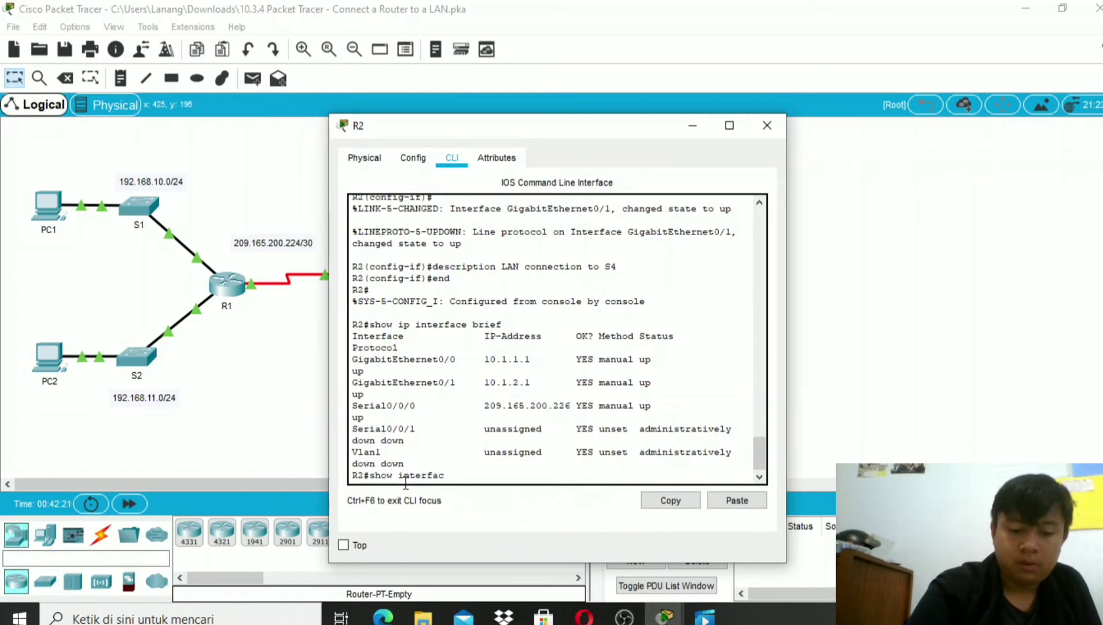
type("e gig")
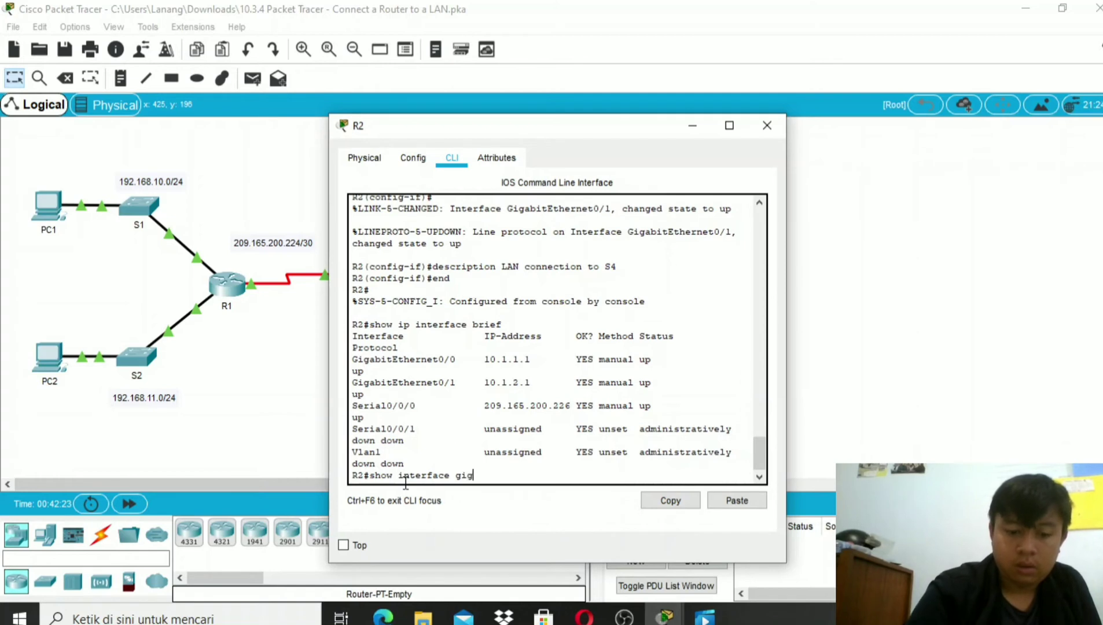
type("abit")
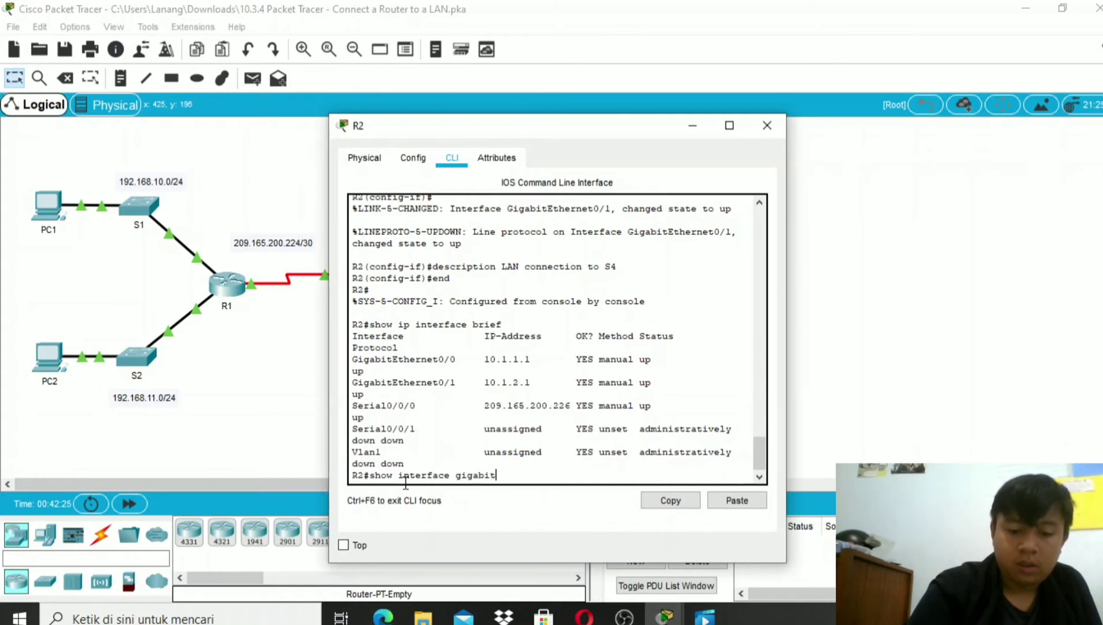
type("ether")
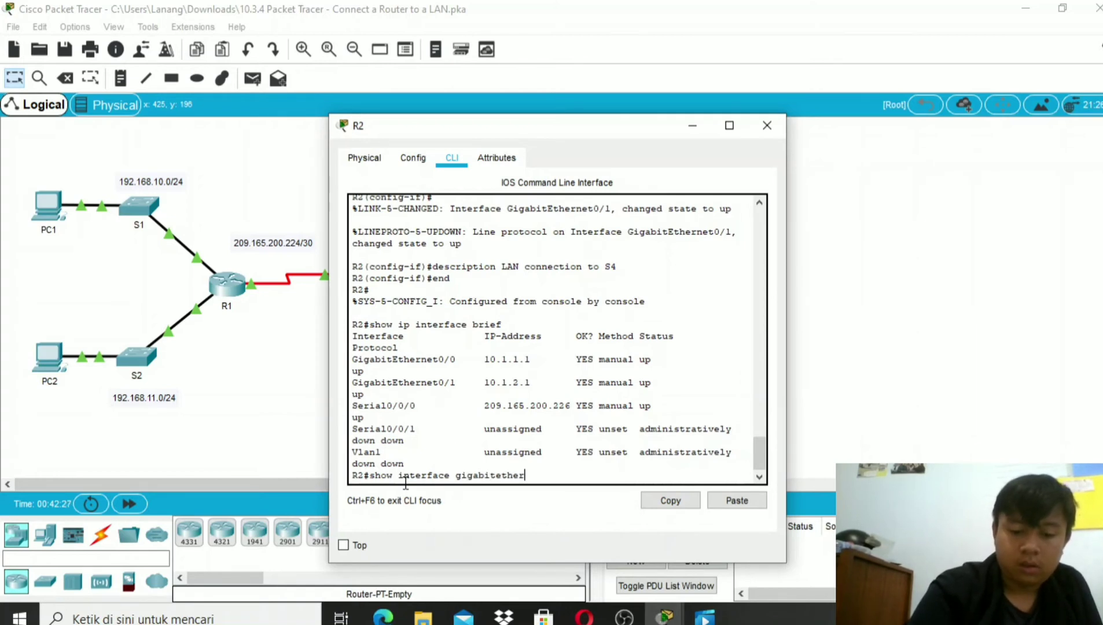
type("net 0/0")
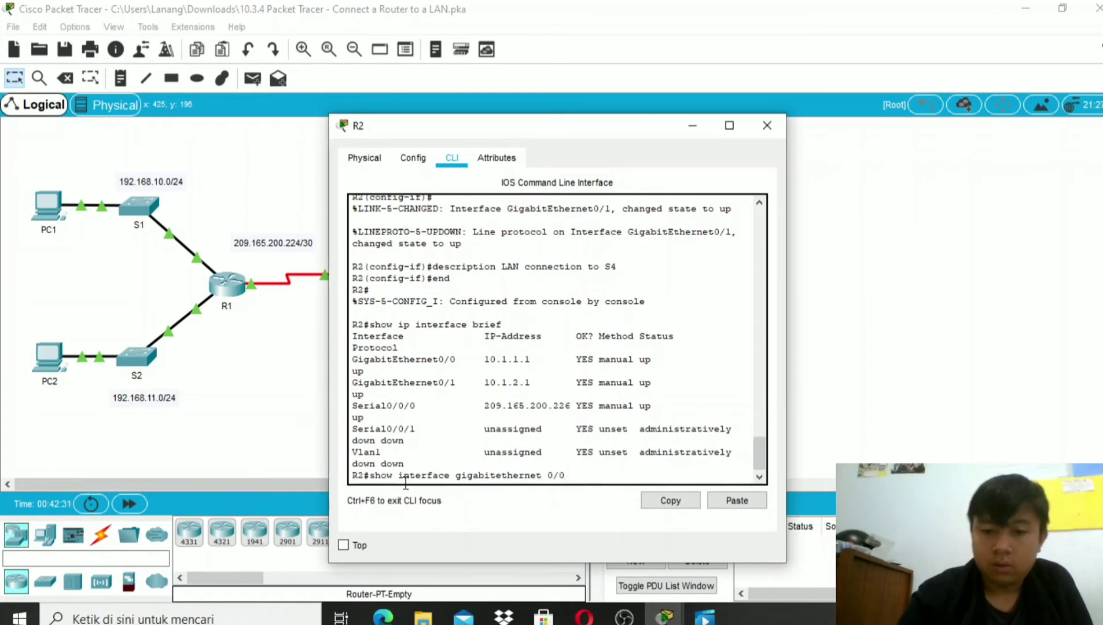
key("Return")
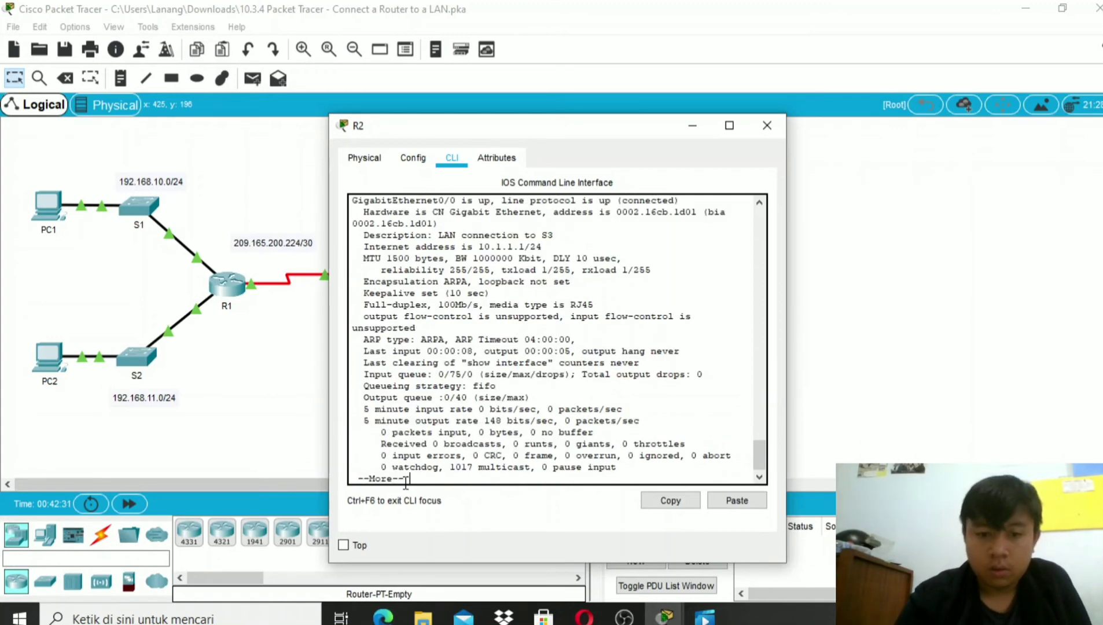
scroll(418, 351, "up", 2)
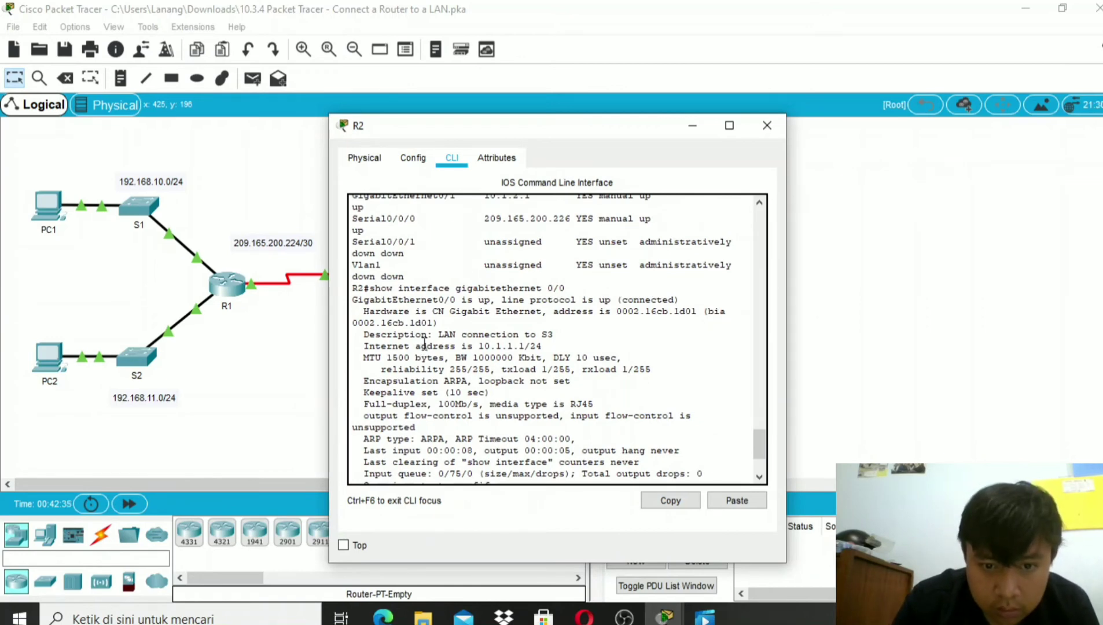
scroll(424, 343, "down", 3)
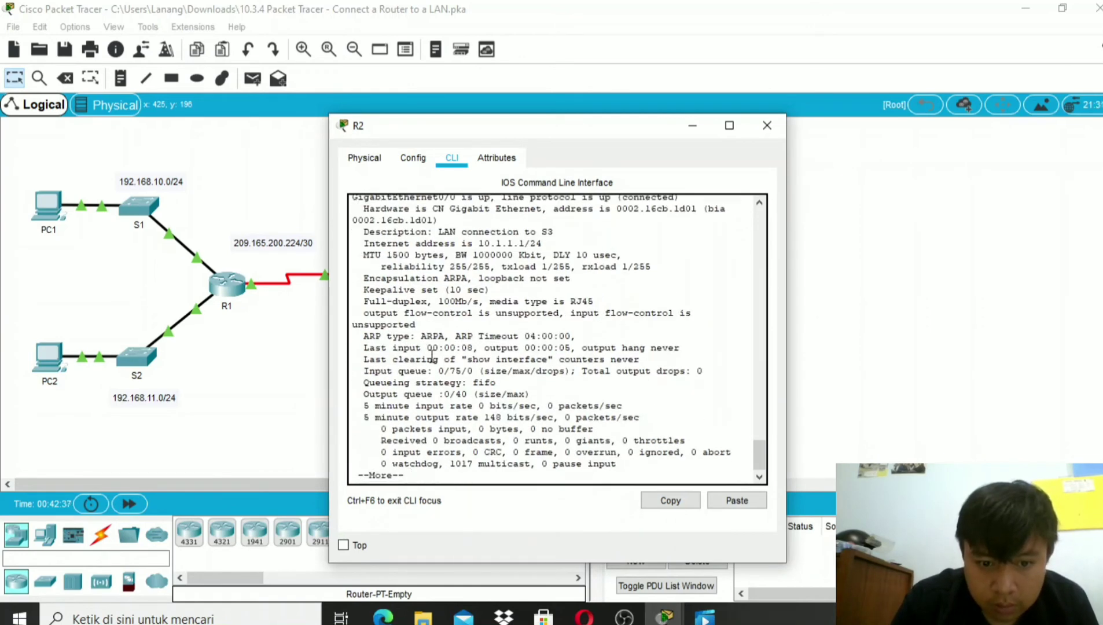
key("Return")
key("Return")
key("Return")
key("Return")
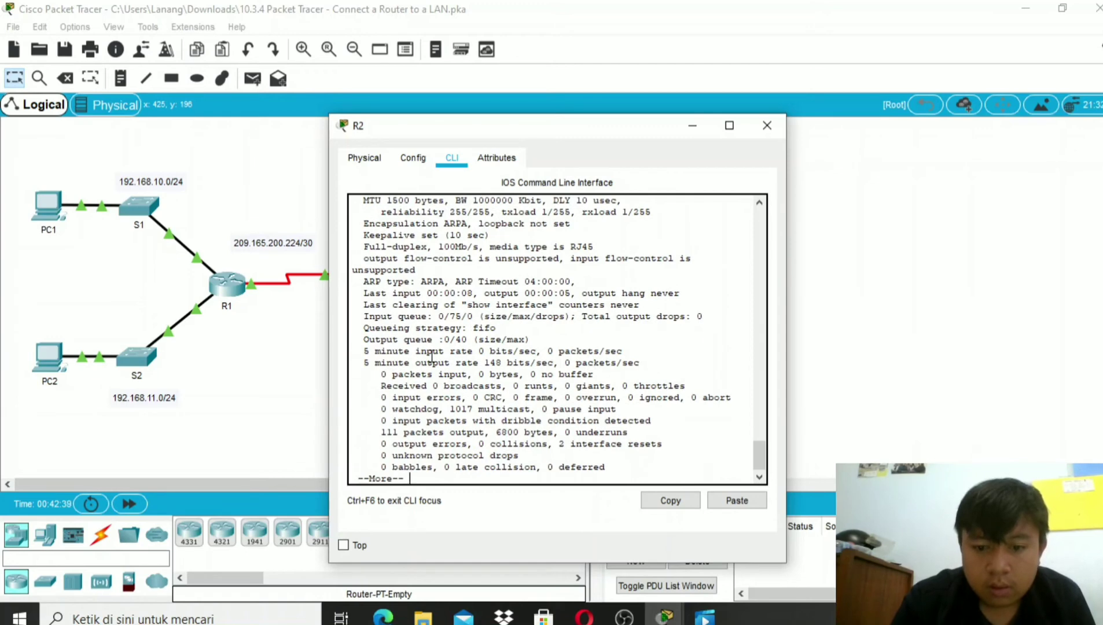
left_click(624, 617)
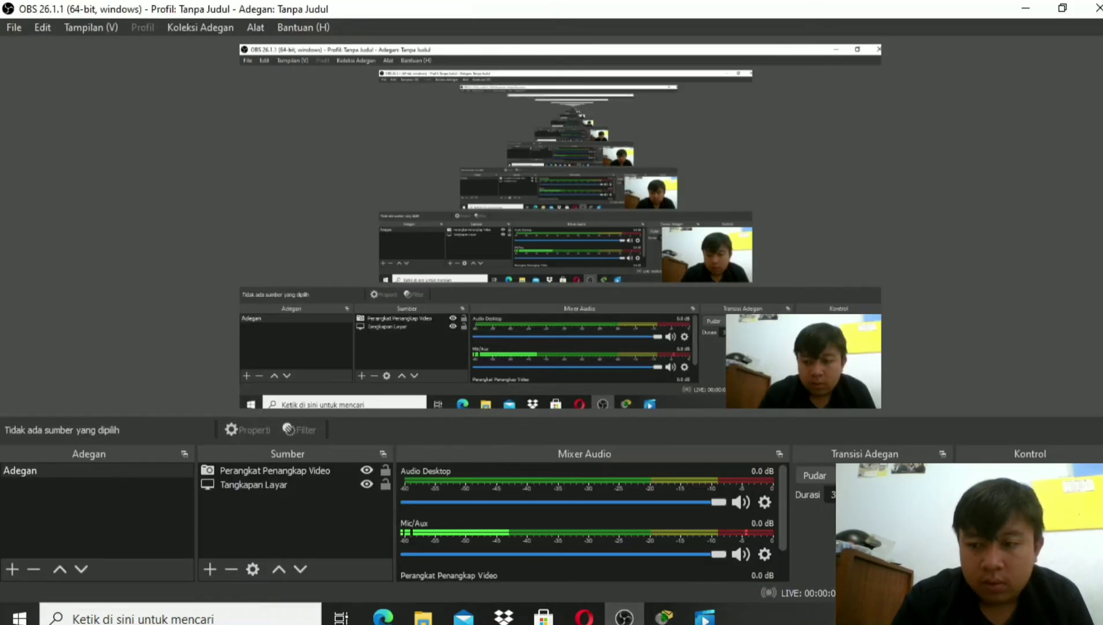
mouse_move(665, 617)
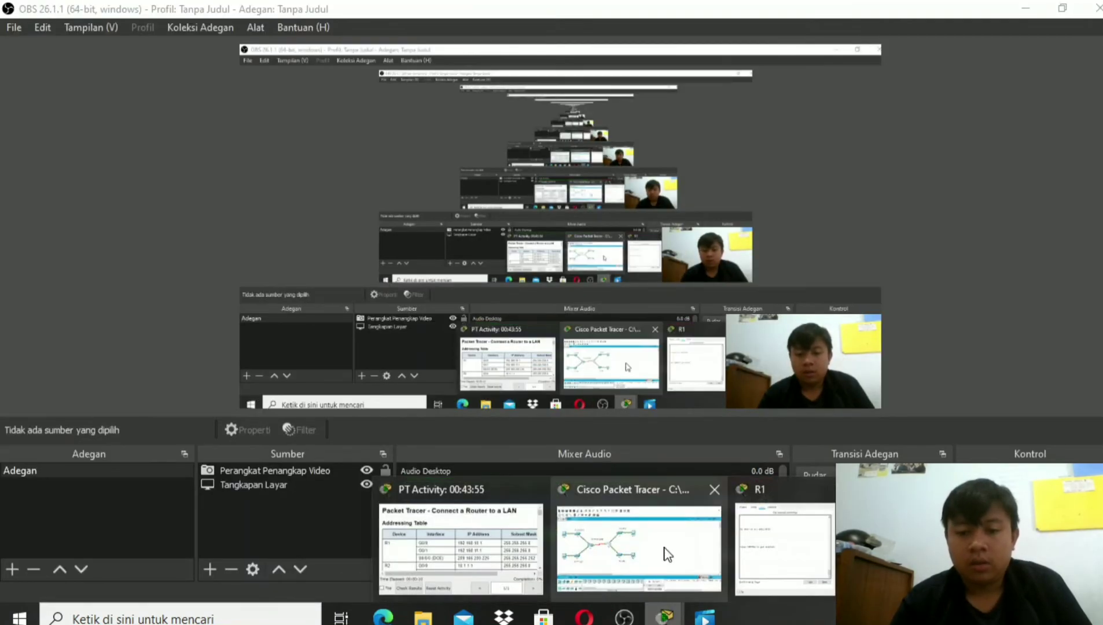
left_click(667, 554)
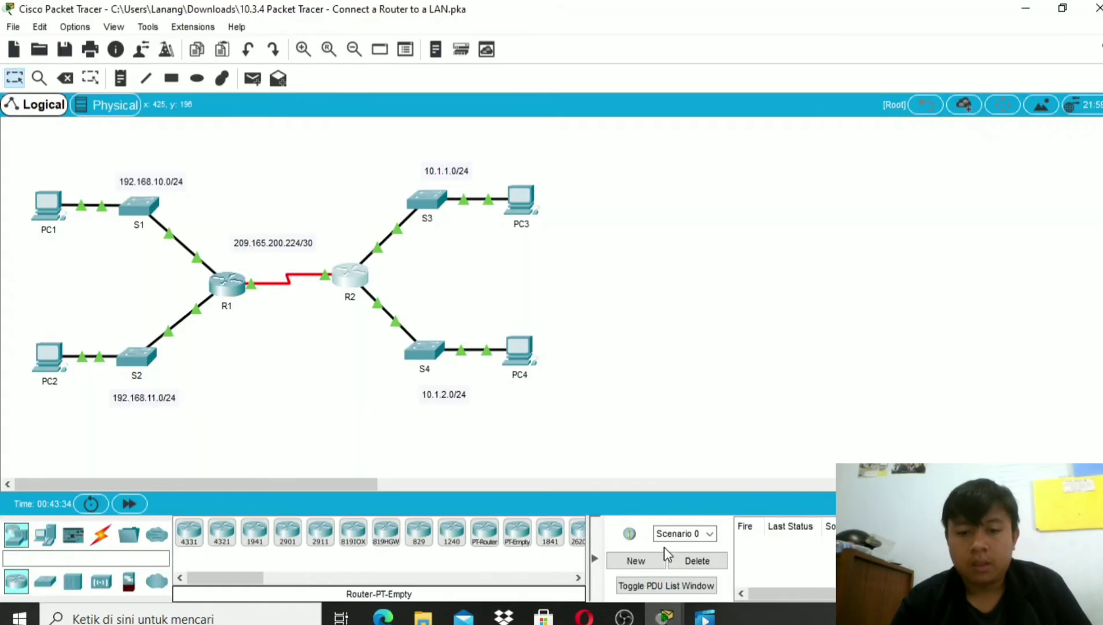
Step: Reopen R2's console and page through the remaining GigabitEthernet 0/0 details to return to the R2# prompt
left_click(347, 272)
key("Return")
key("Return")
key("Return")
key("Return")
key("Return")
key("Return")
key("Return")
key("Return")
key("Return")
key("Return")
key("Return")
key("Return")
key("Return")
key("Return")
key("Return")
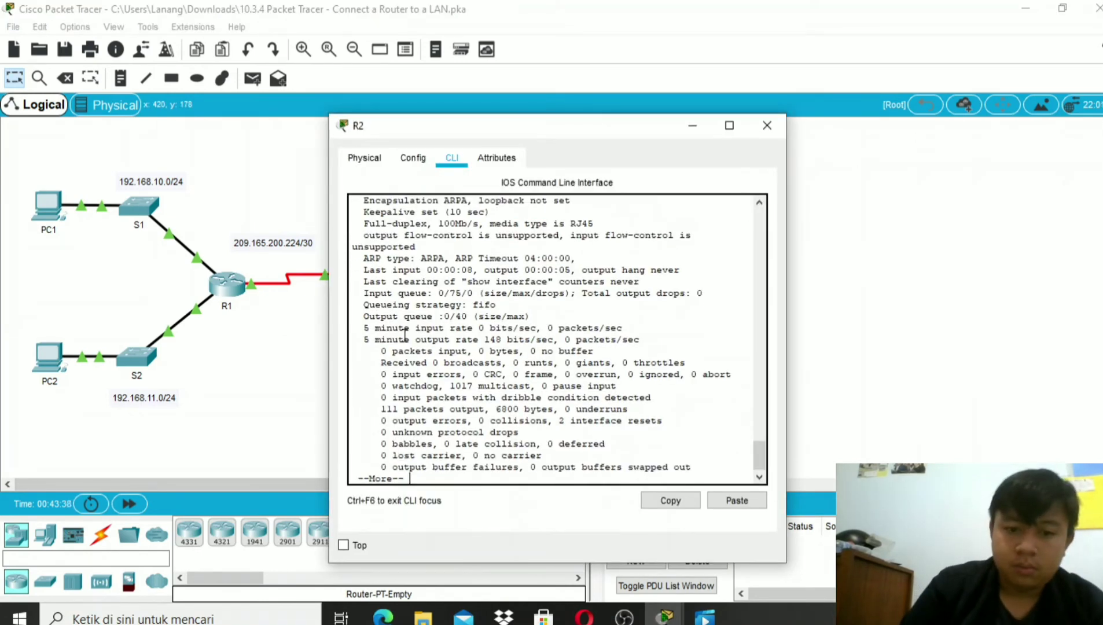
Step: Run show interface gigabitethernet 0/1 on R2 and page through its full output
key("Up")
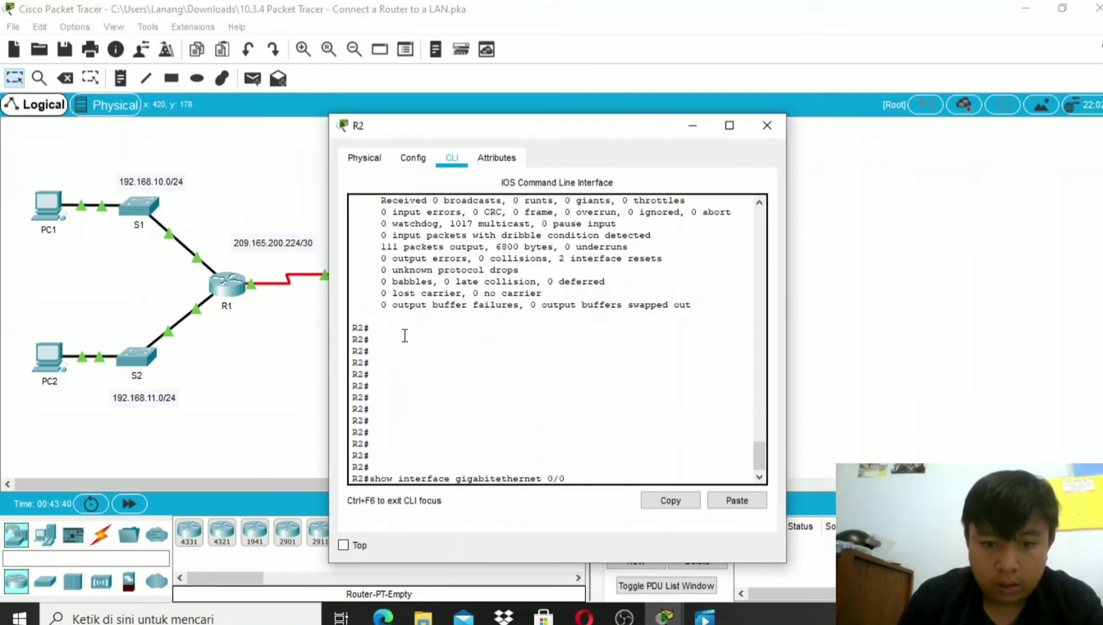
key("BackSpace")
type("1")
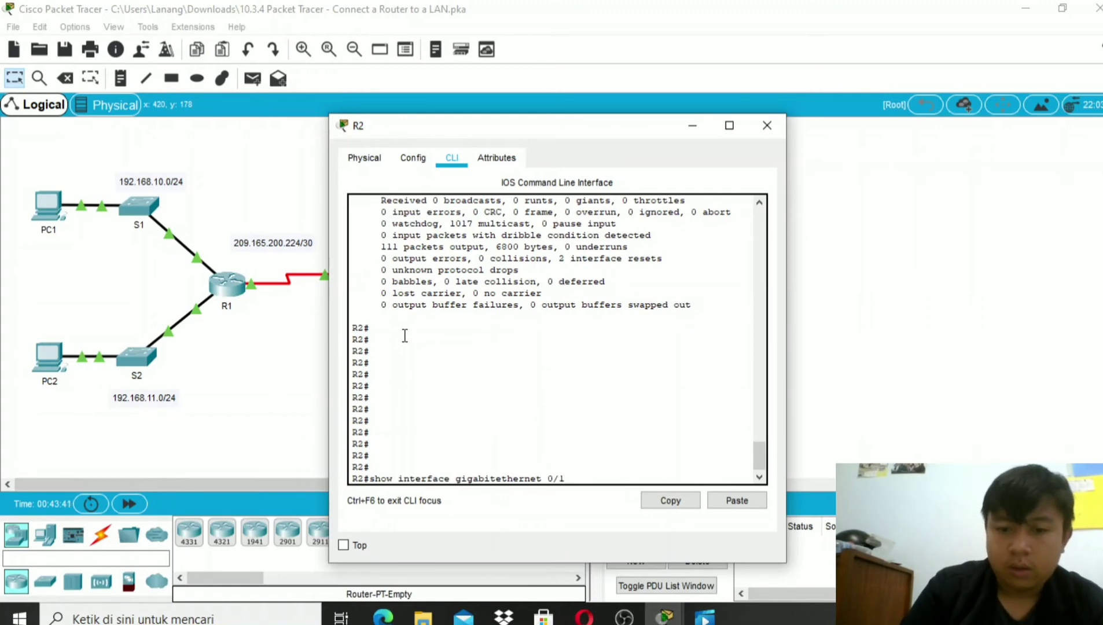
key("Return")
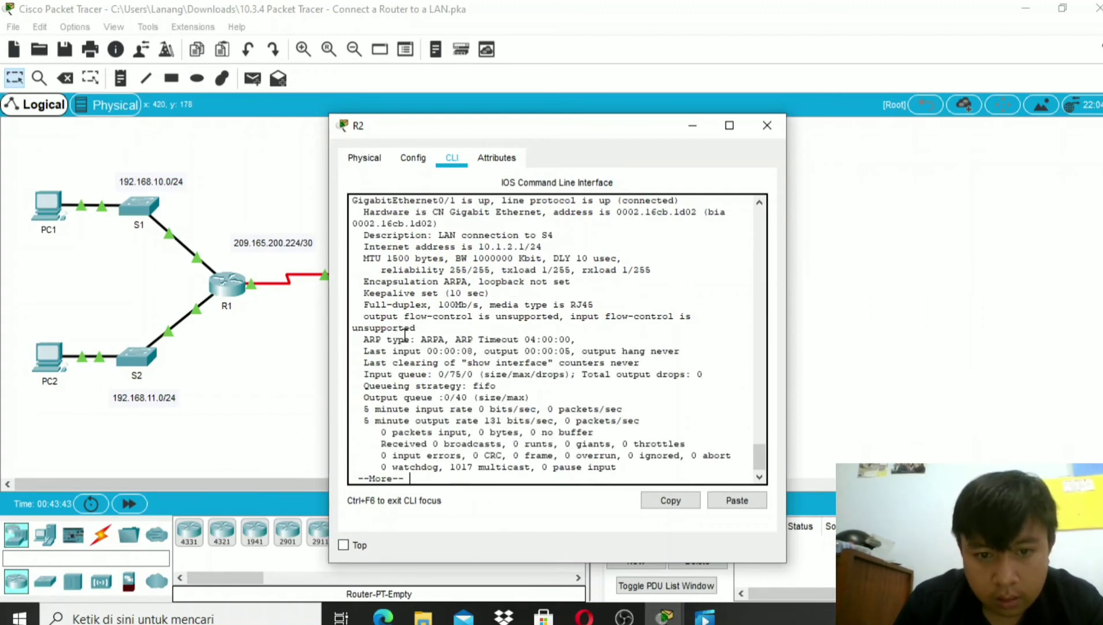
scroll(405, 336, "up", 5)
scroll(405, 336, "down", 5)
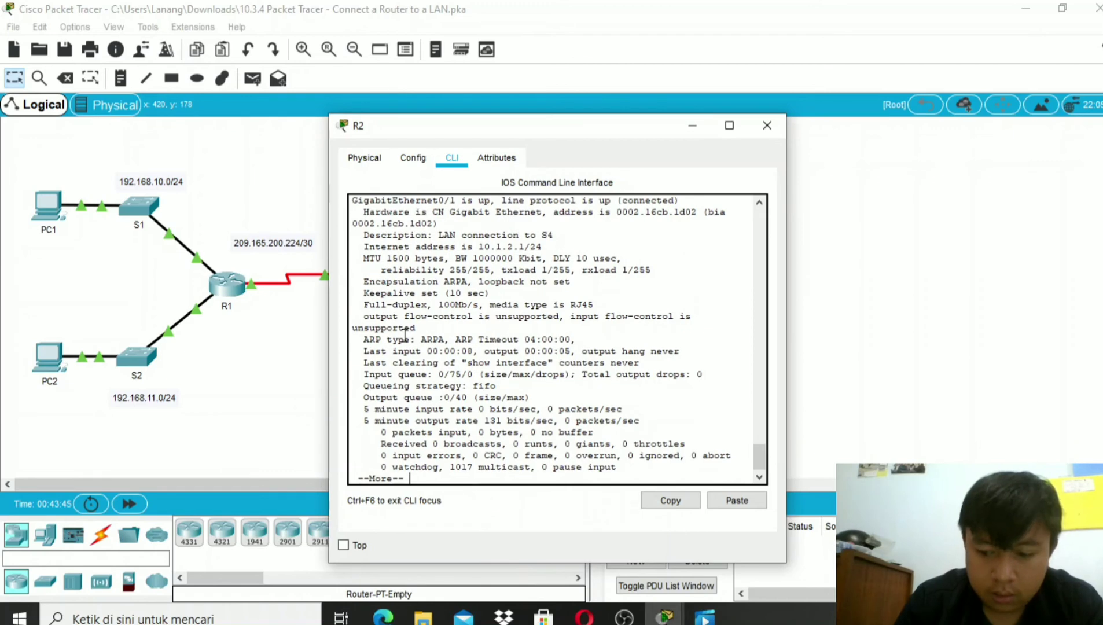
key("Return")
key("Return")
key("Return")
key("Return")
key("Return")
key("Return")
key("Return")
key("Return")
key("Return")
key("Return")
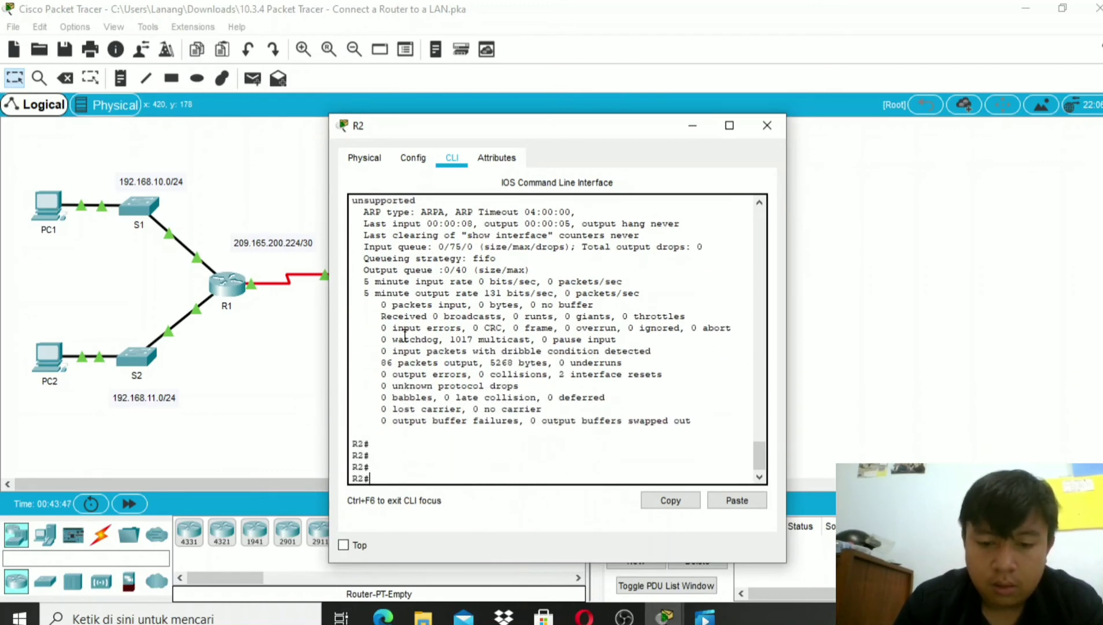
left_click(624, 619)
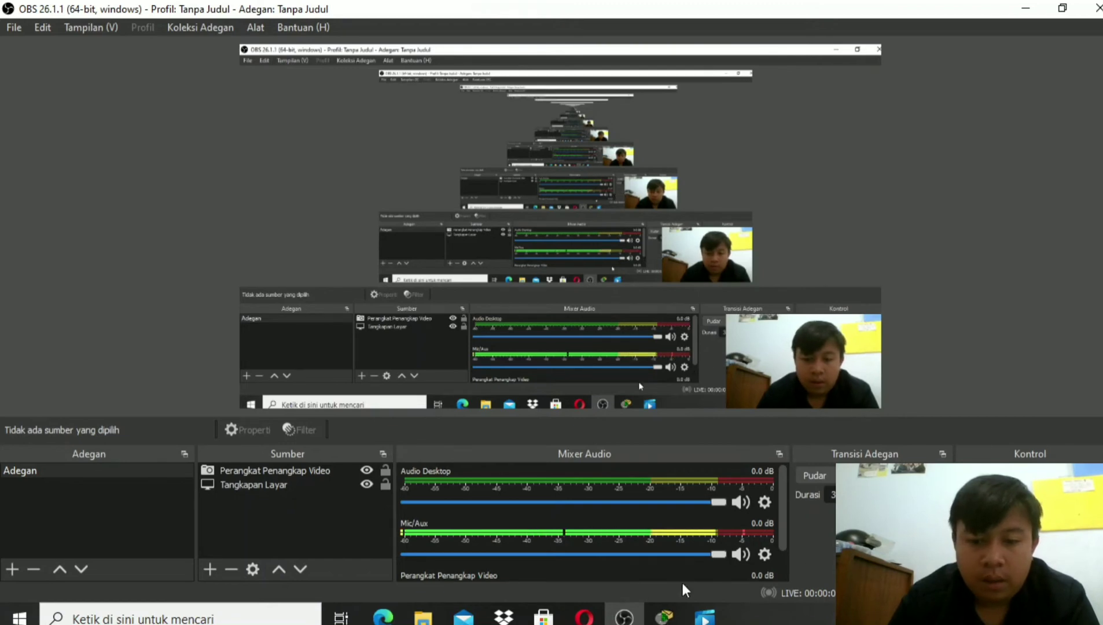
mouse_move(664, 617)
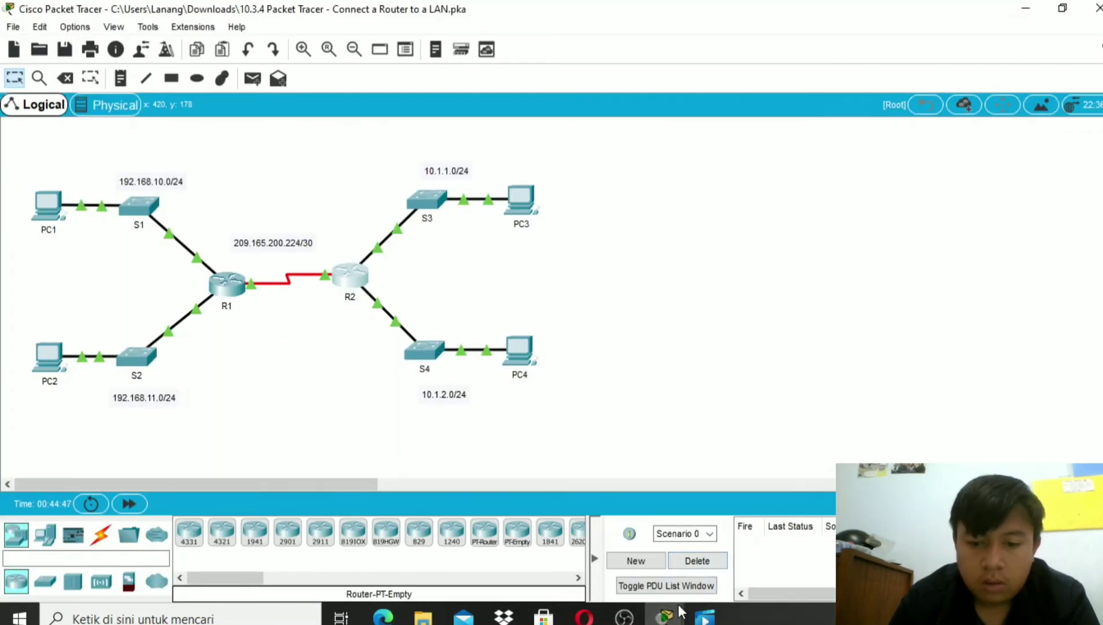
mouse_move(681, 612)
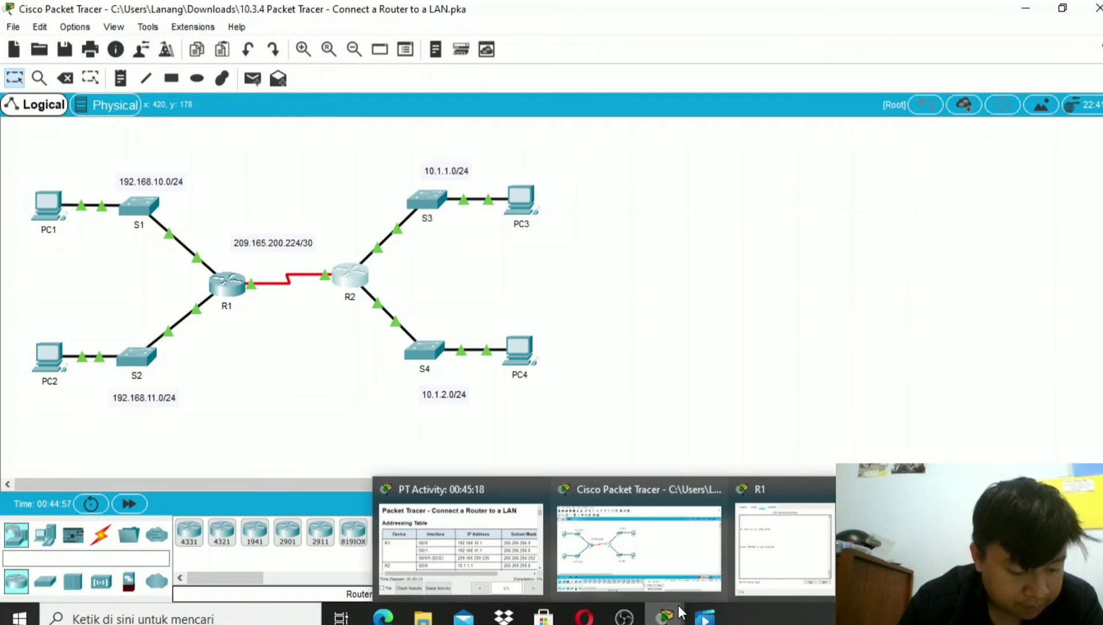
Step: Reopen R2's console and save its configuration with copy running-config startup-config, accepting the default destination filename
left_click(371, 285)
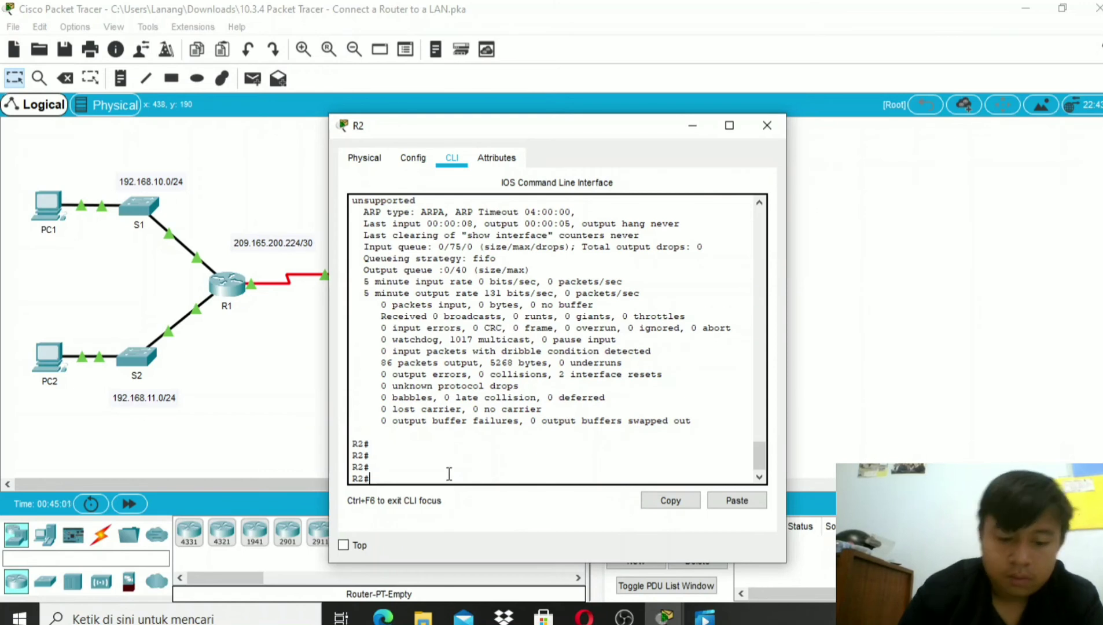
type("copy")
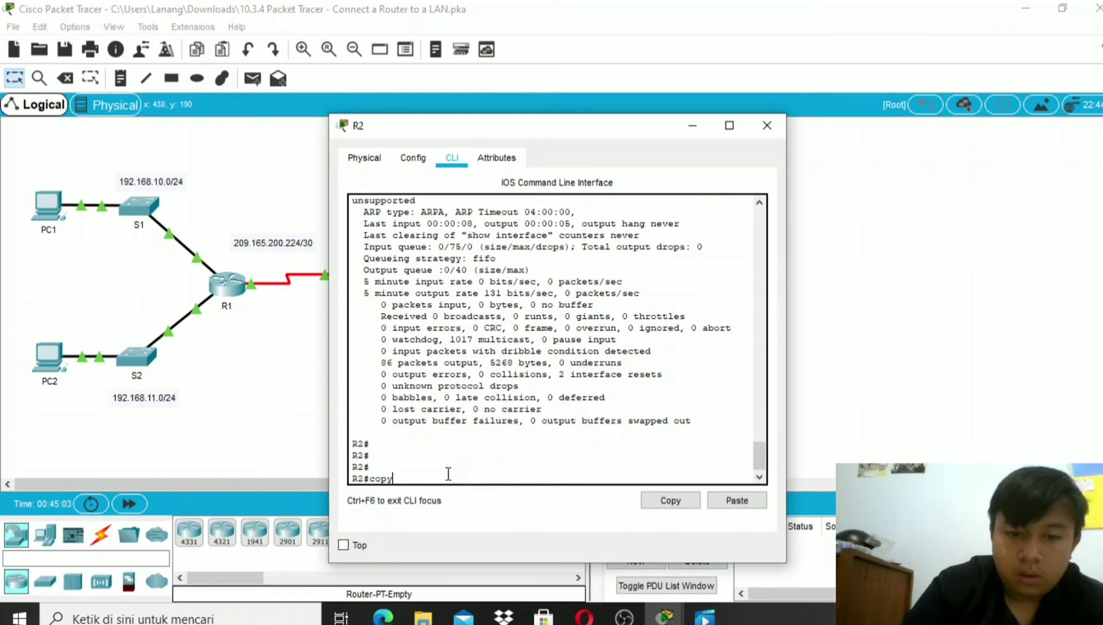
type(" con")
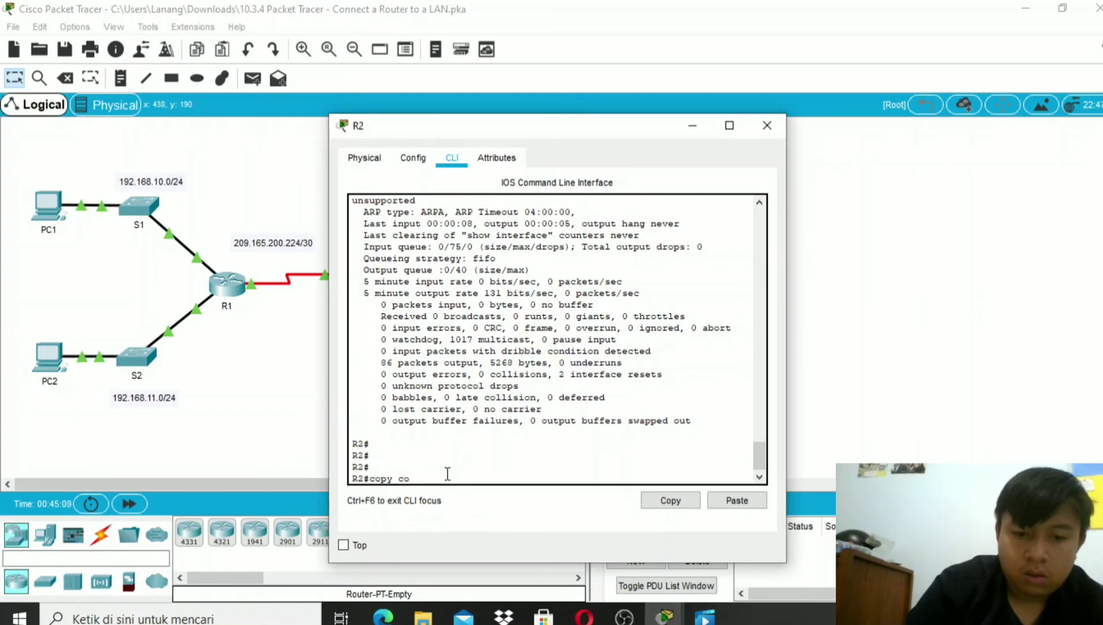
key("BackSpace")
key("BackSpace")
key("BackSpace")
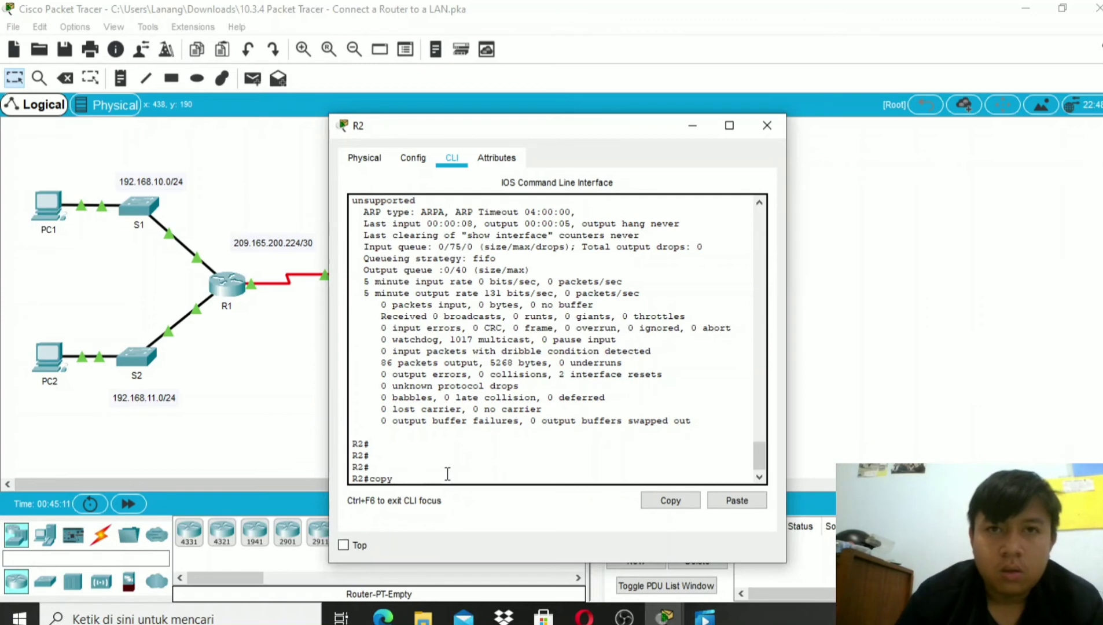
type("r")
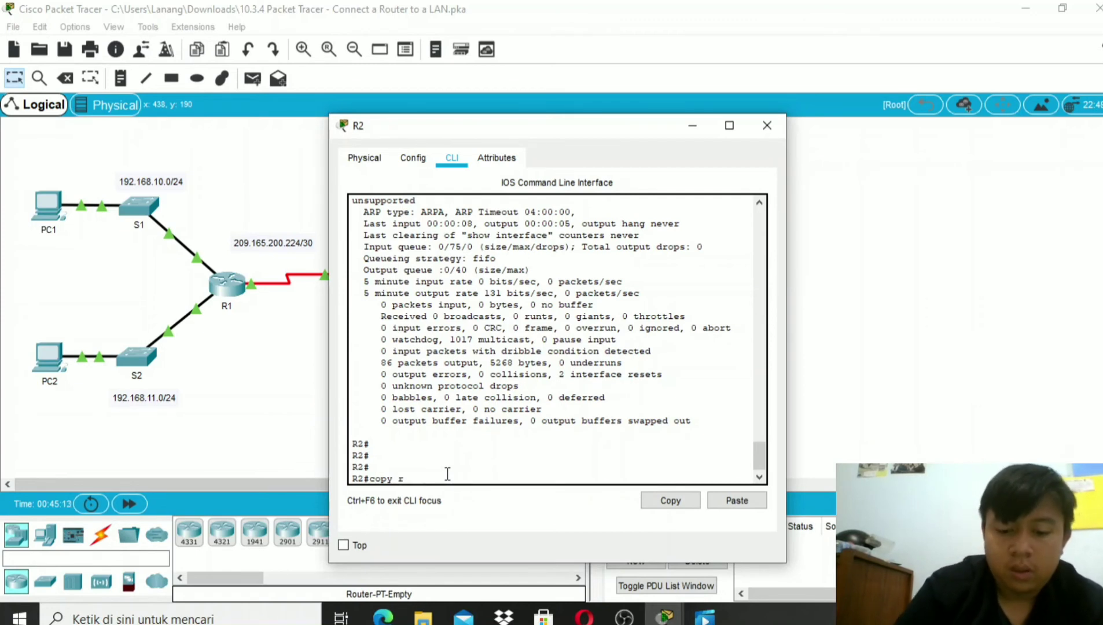
type("unning")
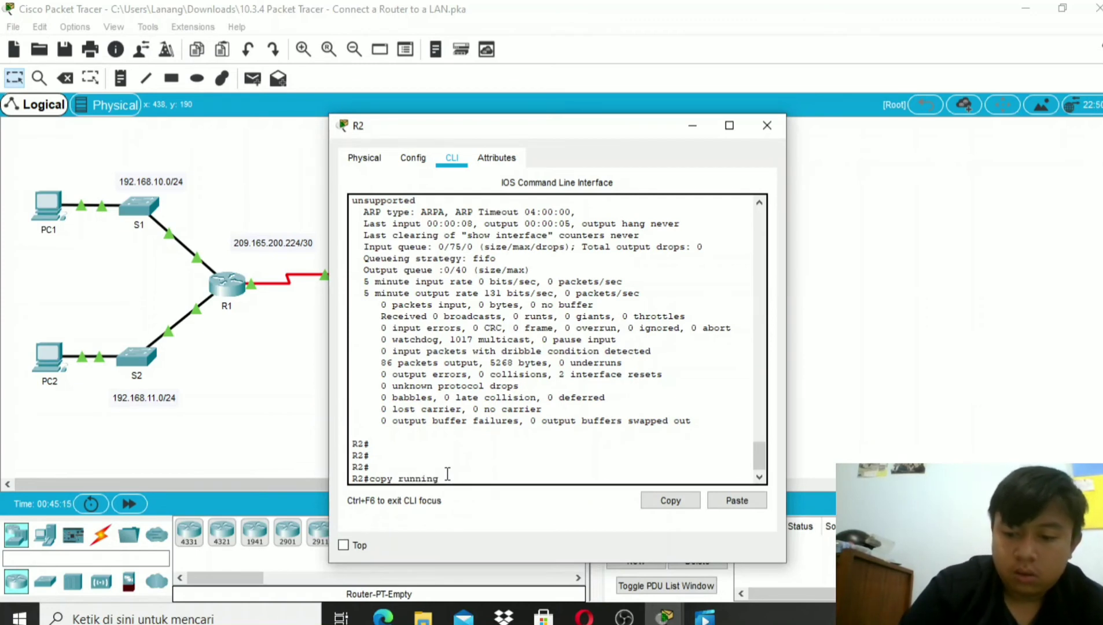
type("-conf")
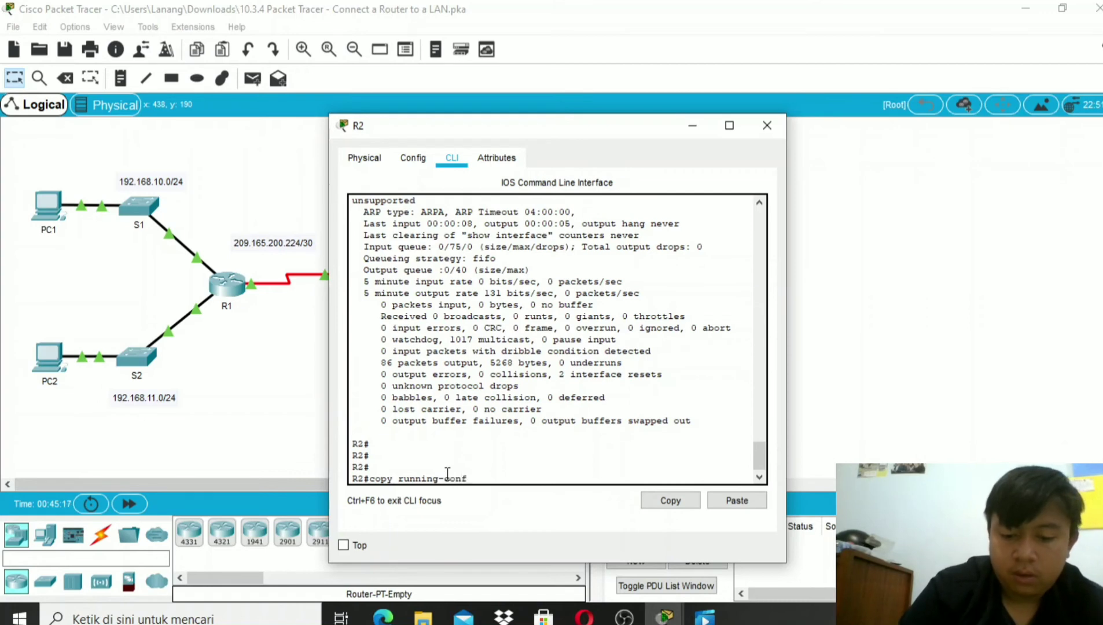
type("ig st")
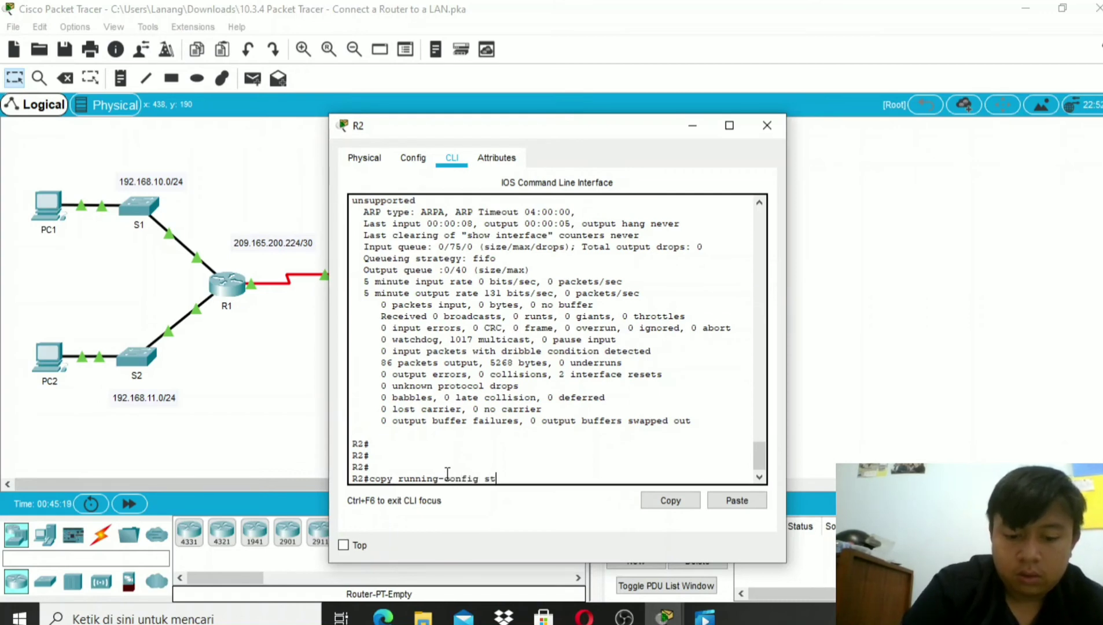
type("artu")
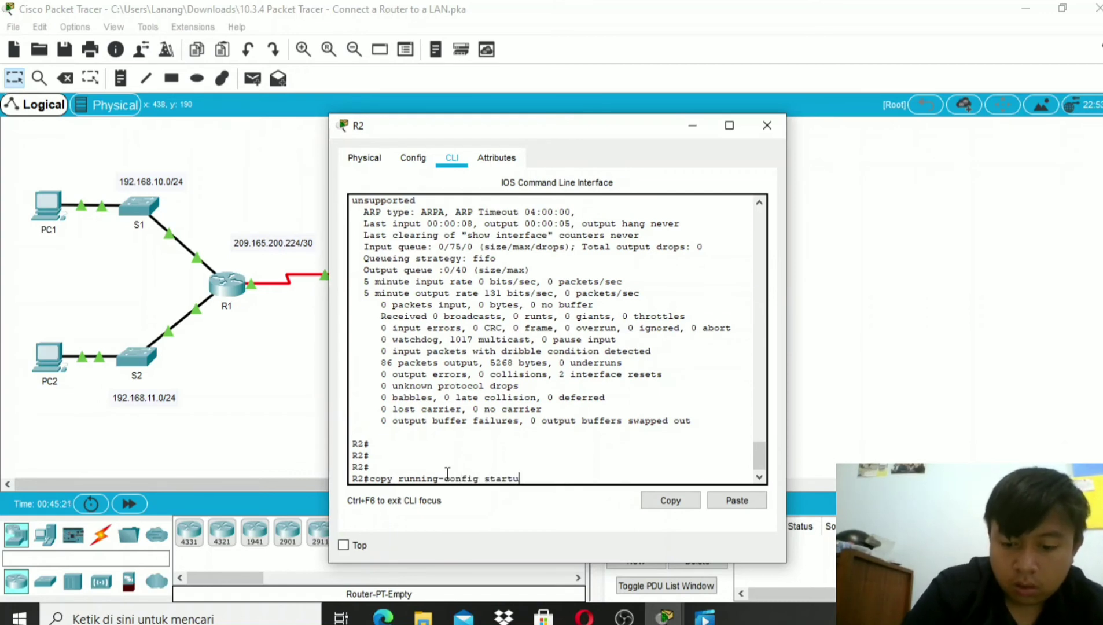
type("p-co")
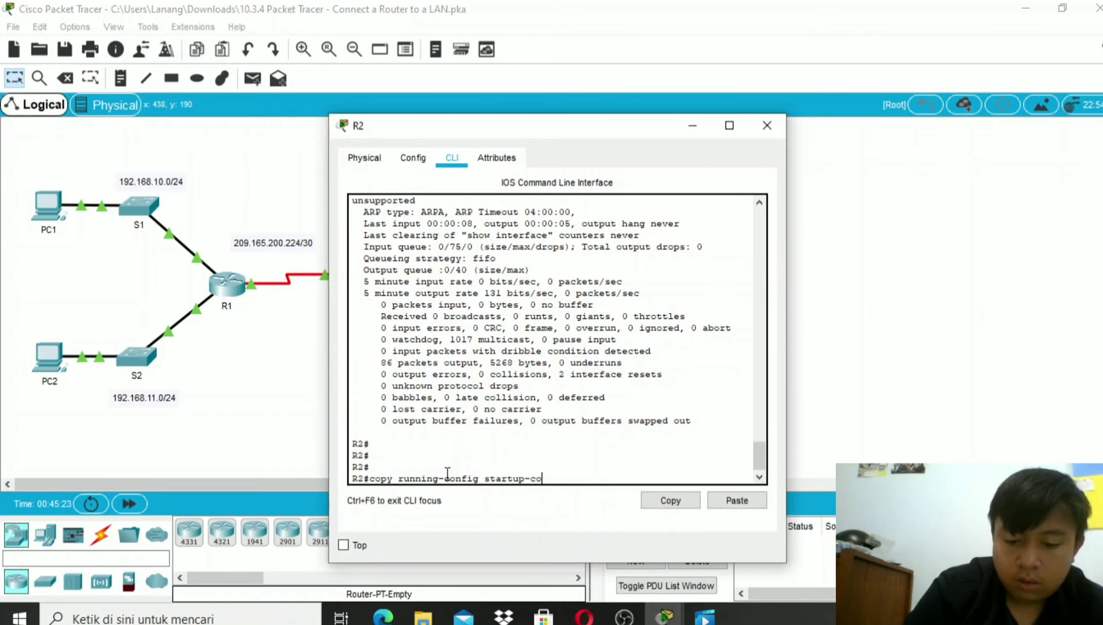
type("nfig")
key("Return")
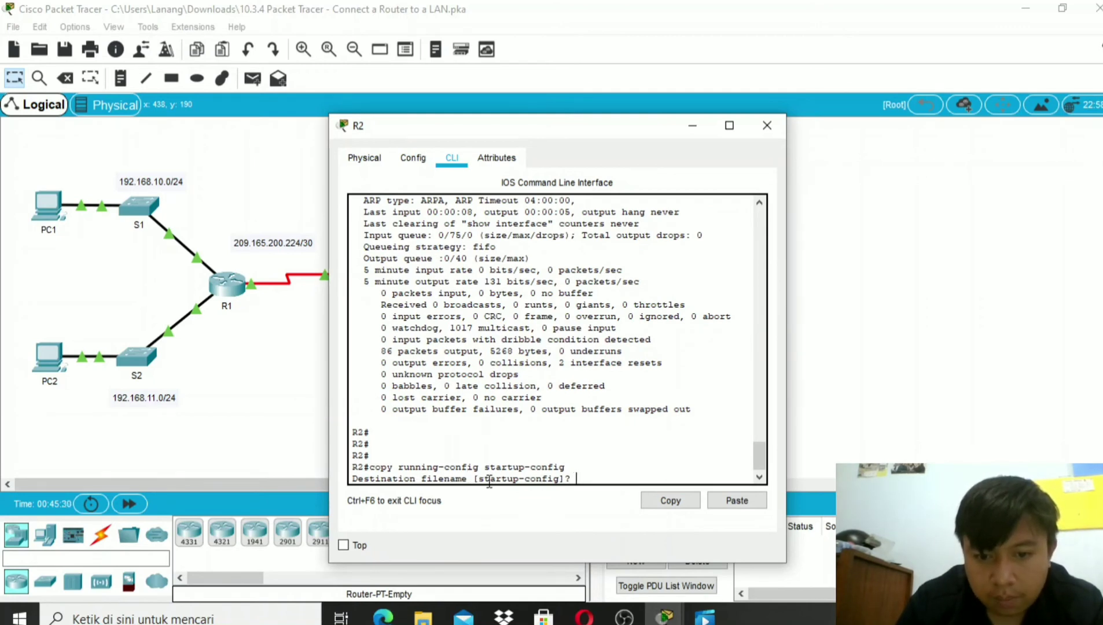
key("Return")
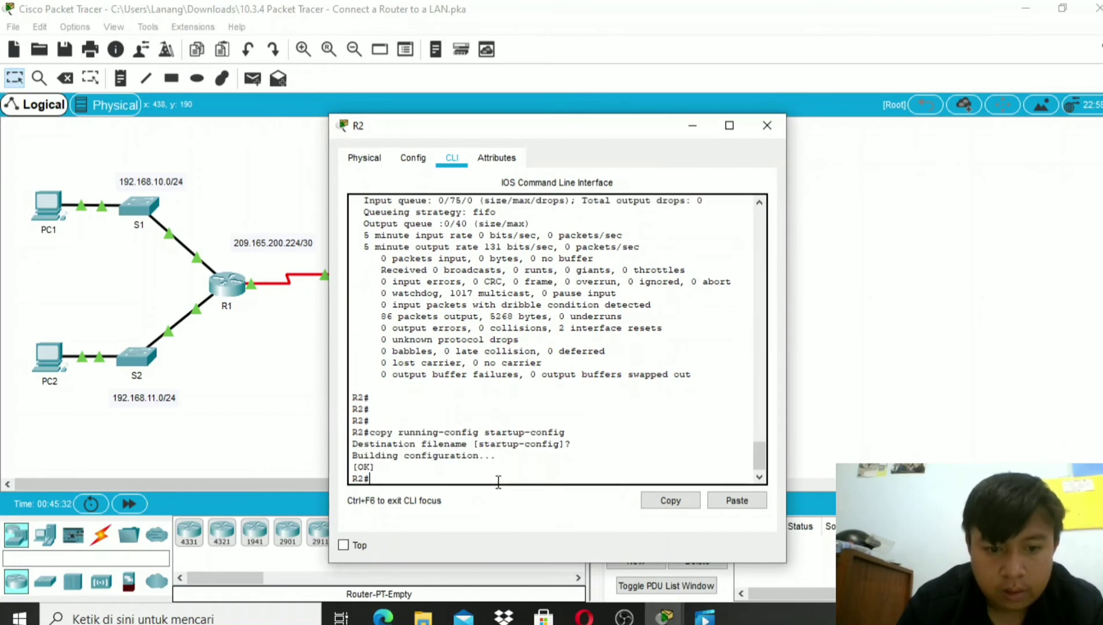
Step: Open R1's console, enter the console password, and enter privileged EXEC mode with enable and its password
left_click(624, 618)
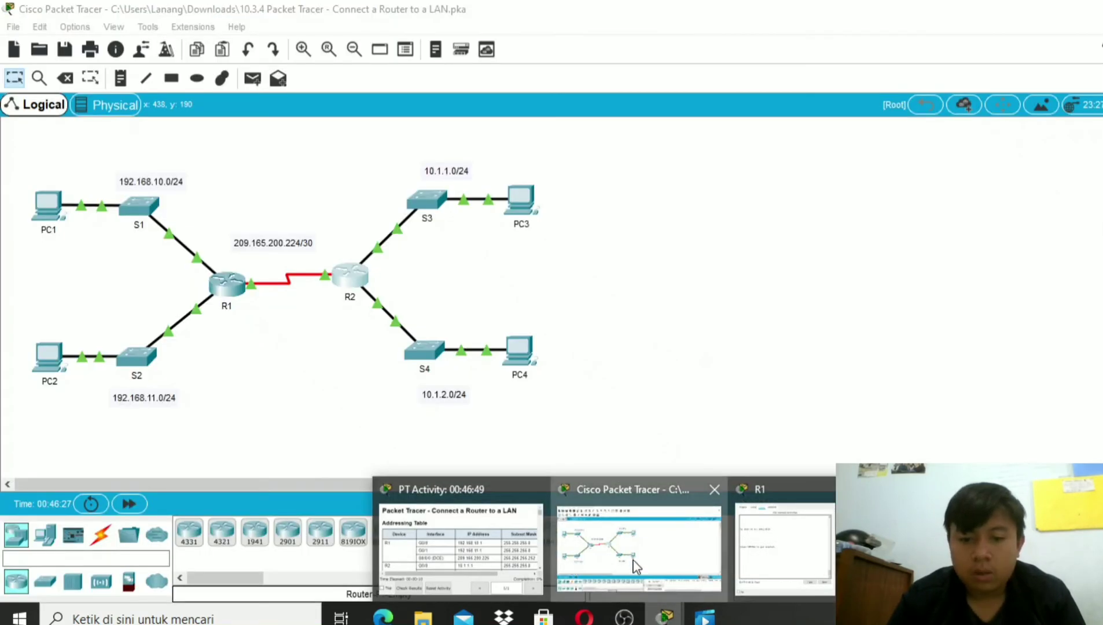
left_click(576, 559)
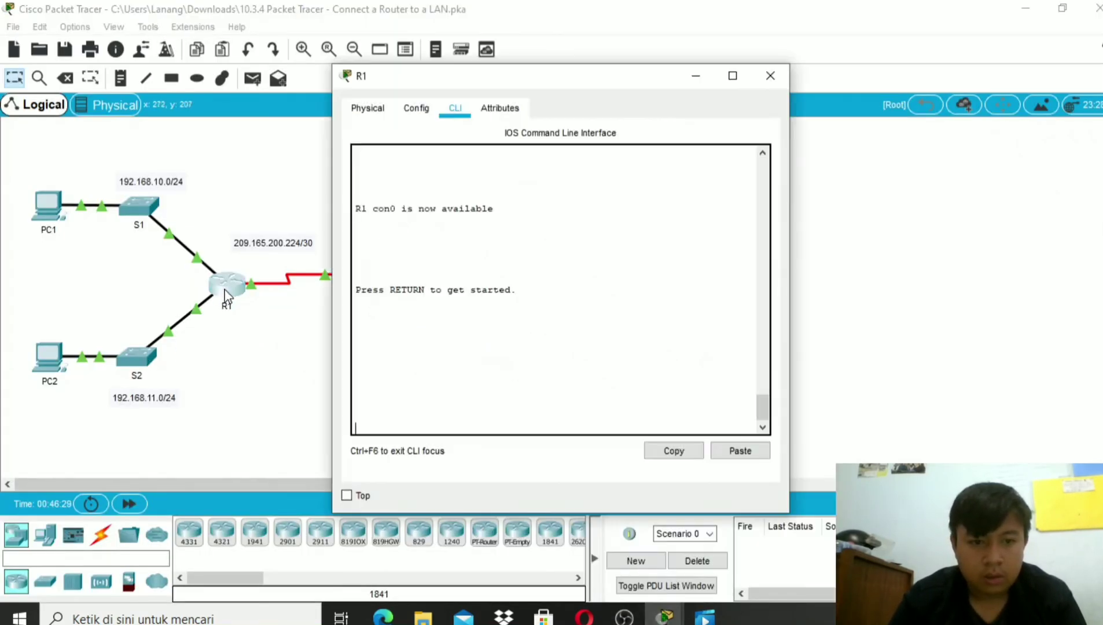
left_click(224, 289)
key("Return")
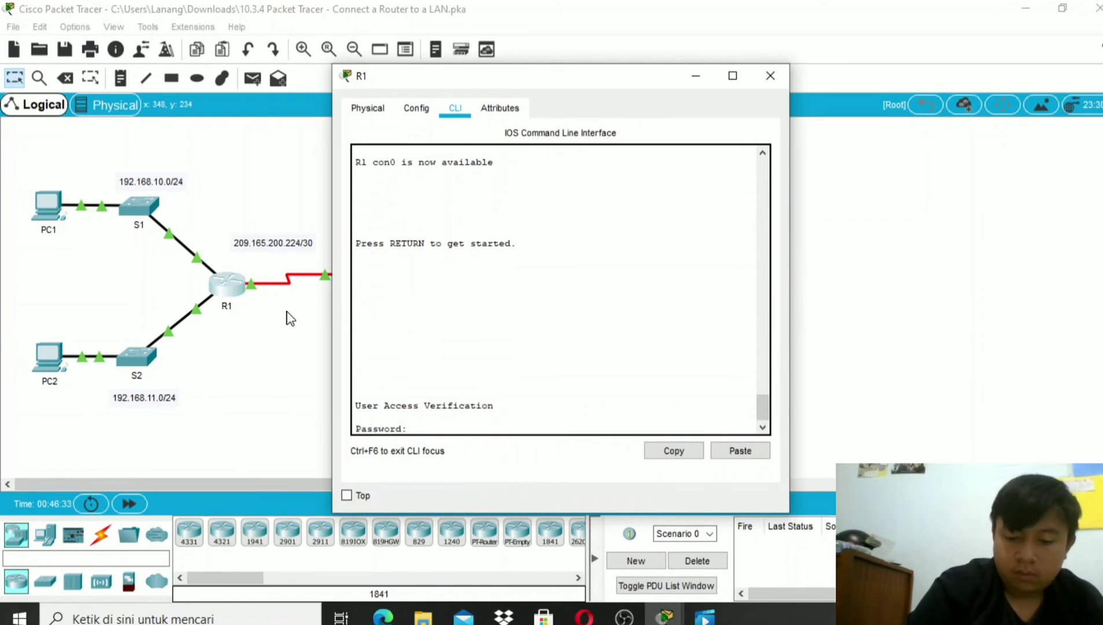
key("Return")
type("e")
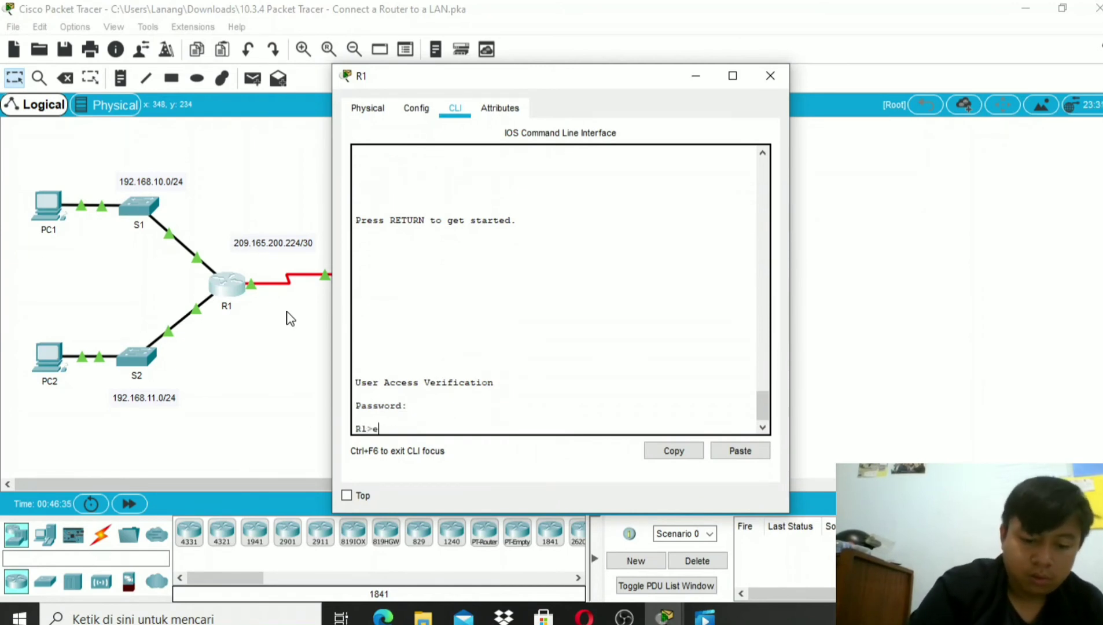
type("nable")
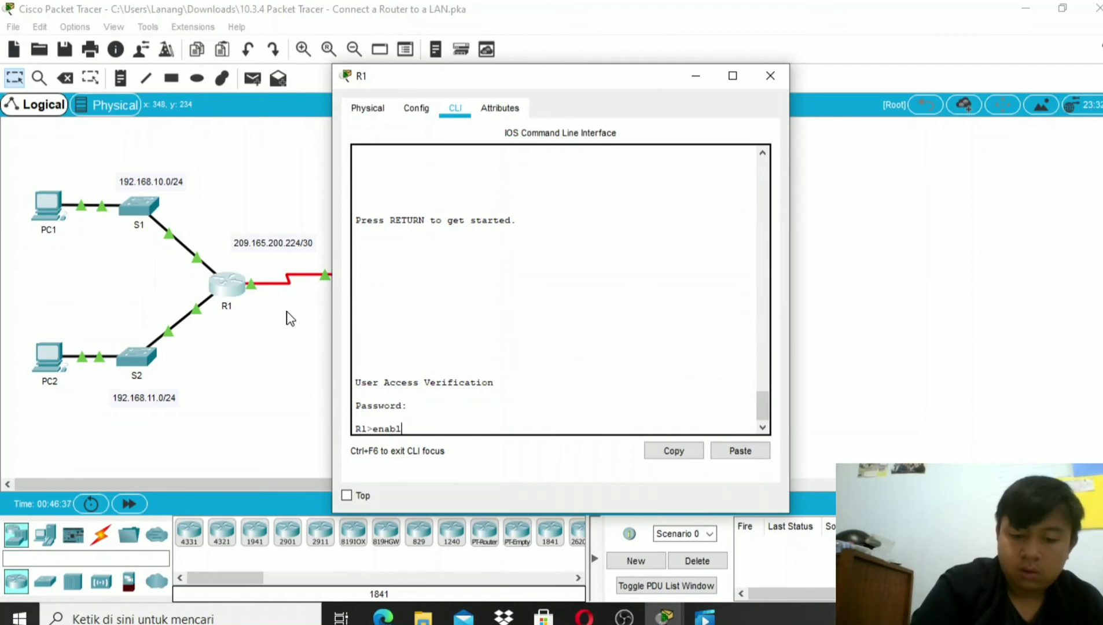
key("Return")
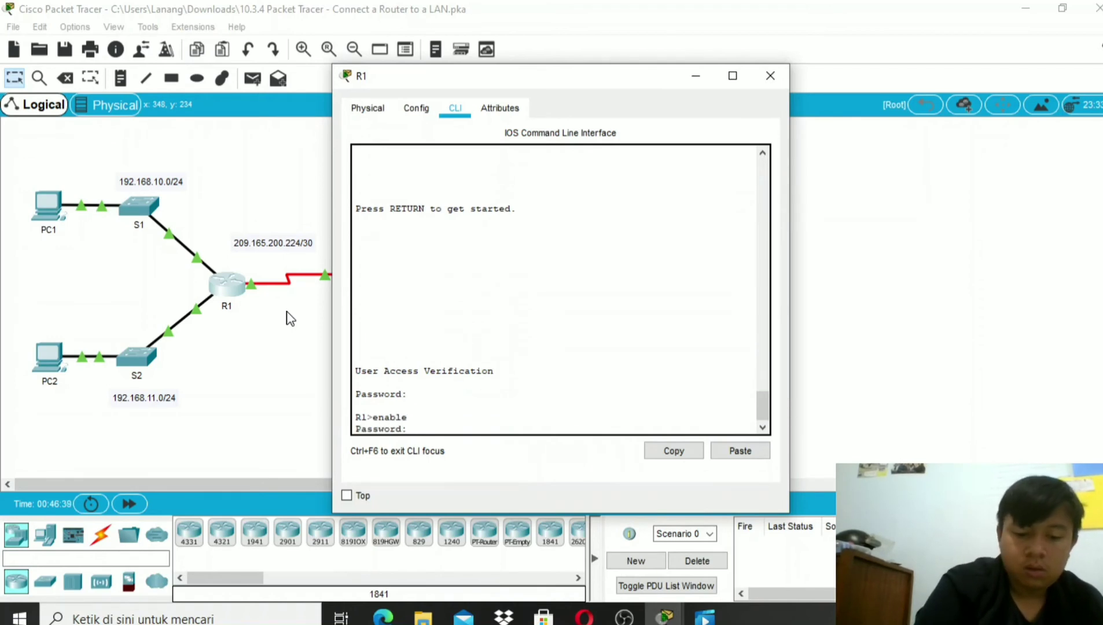
key("Return")
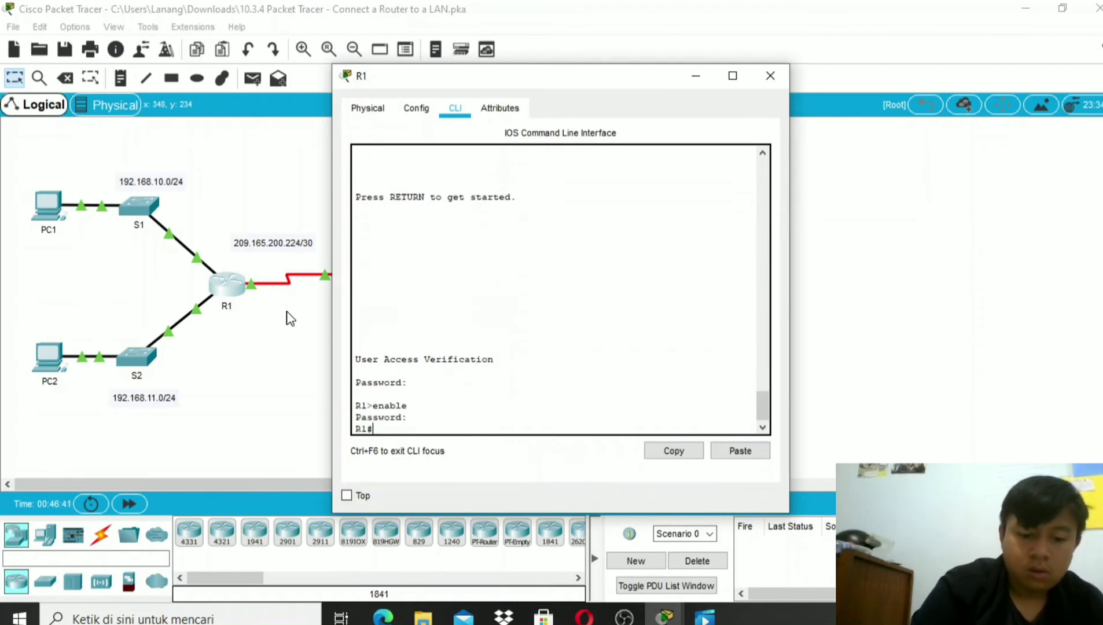
Step: Save R1's configuration with copy running-config startup-config, accepting the default destination filename
type("copy ")
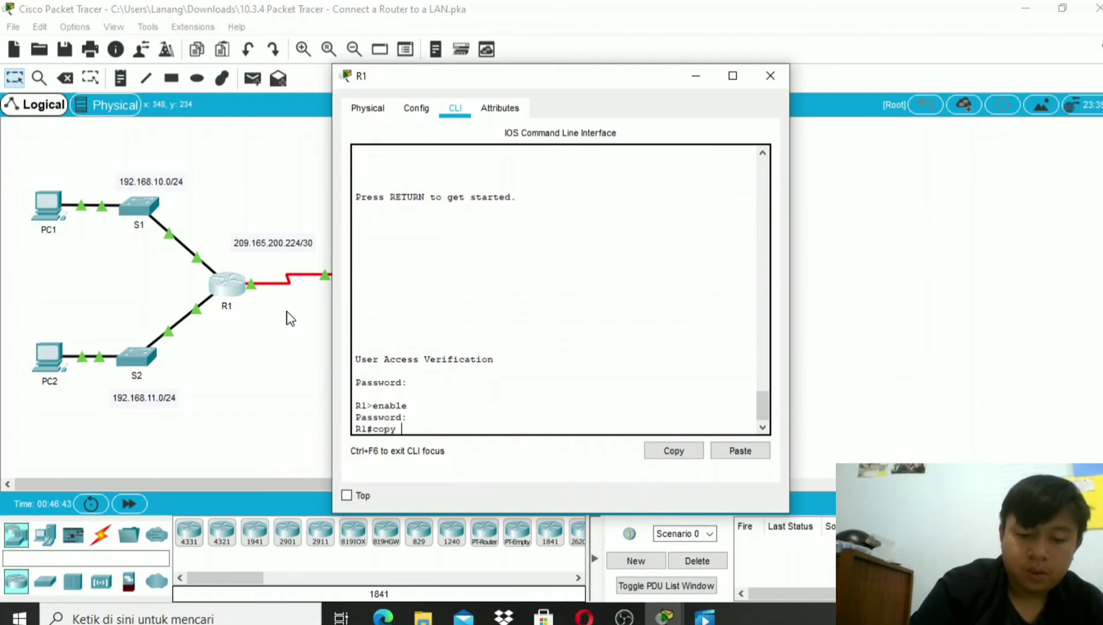
type("running")
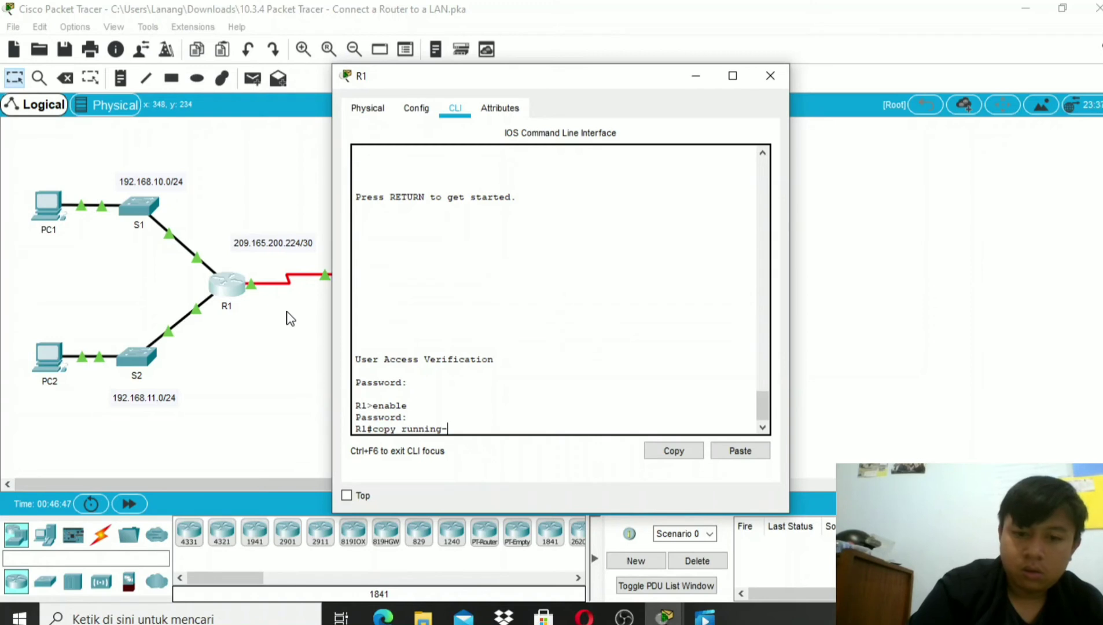
type("-conf")
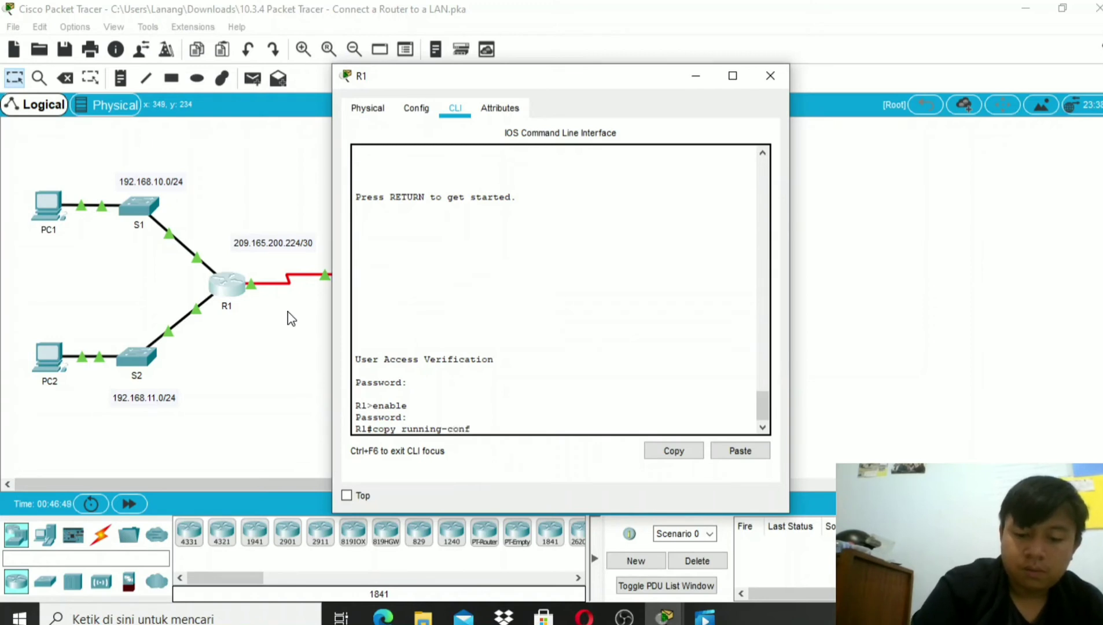
type("ig ")
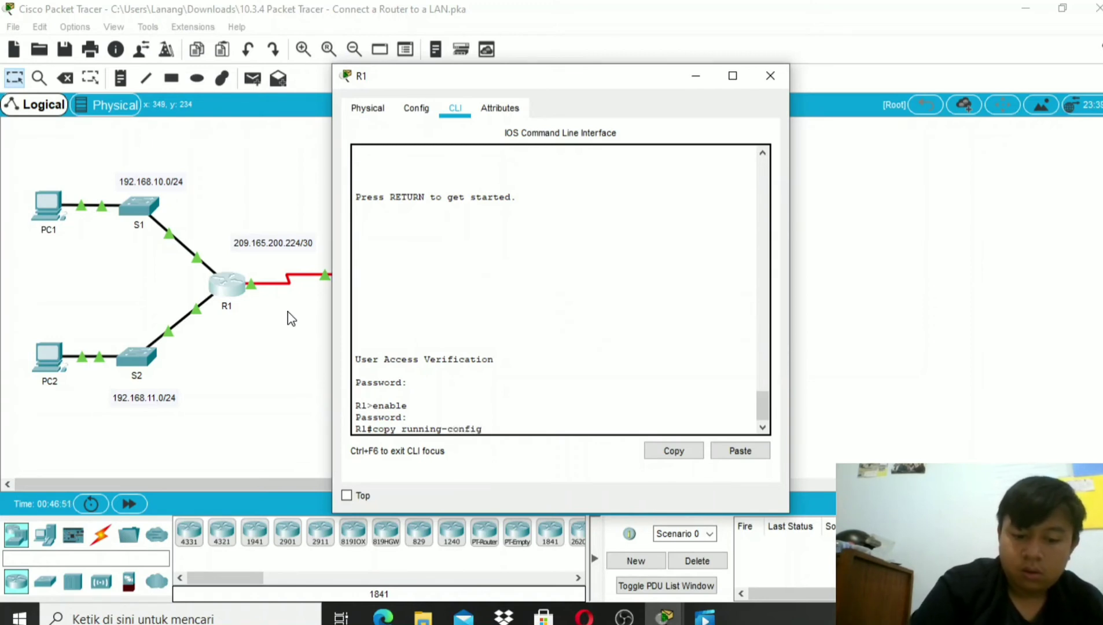
type("st")
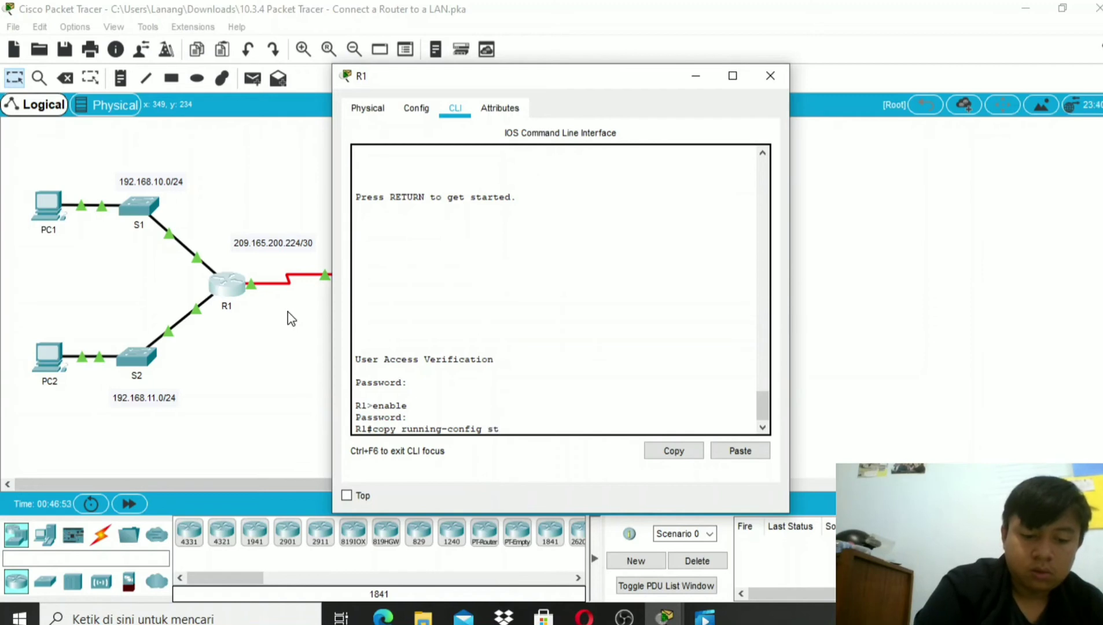
type("artup")
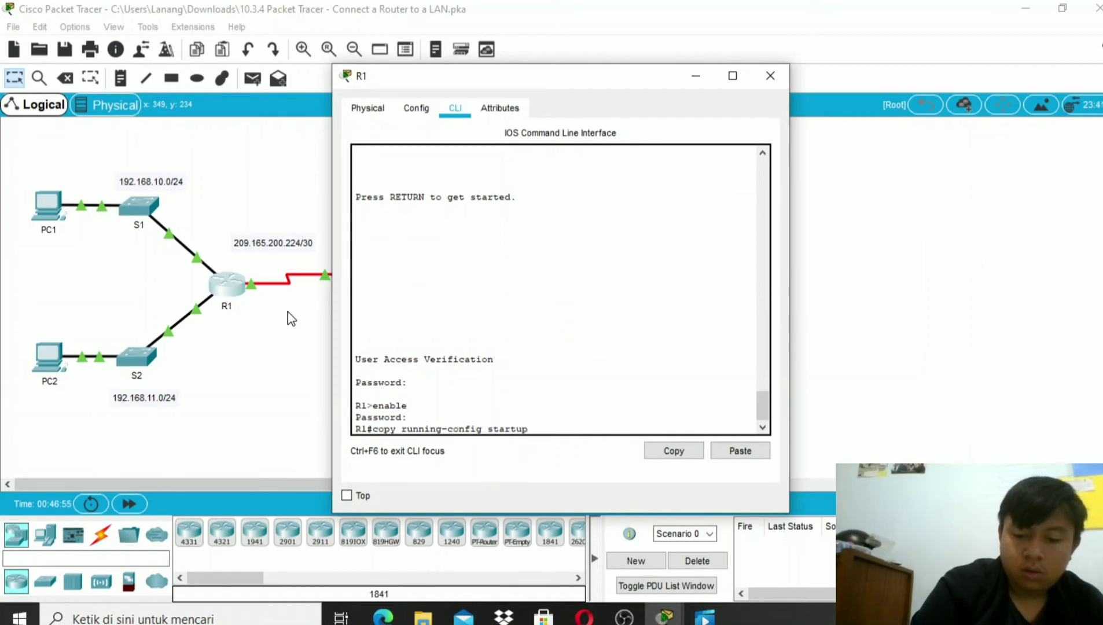
type("-conf")
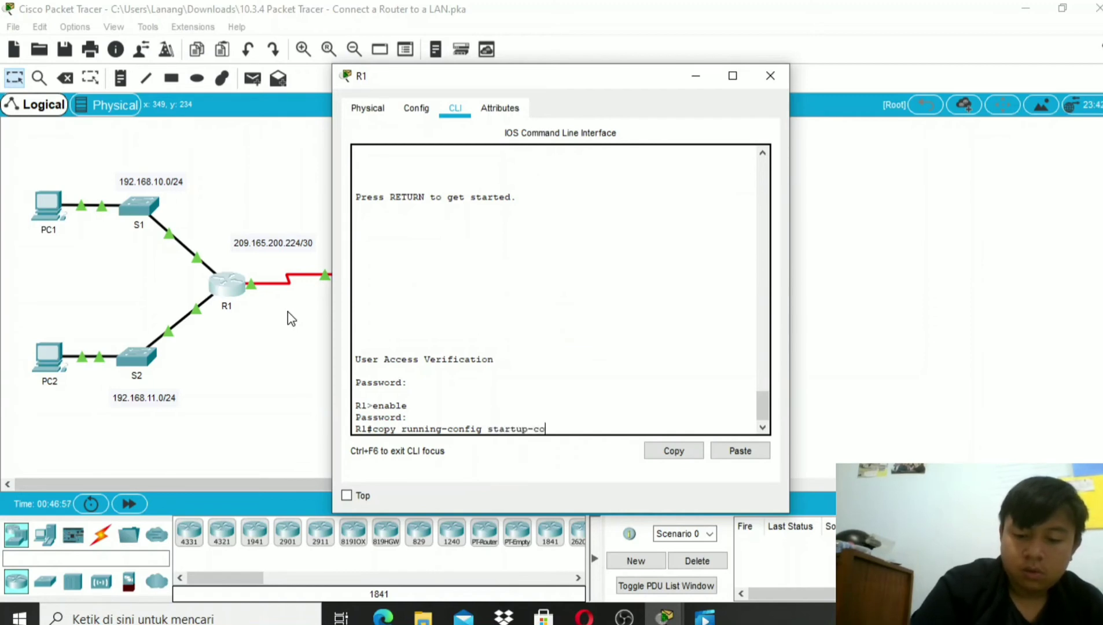
type("ig")
key("Return")
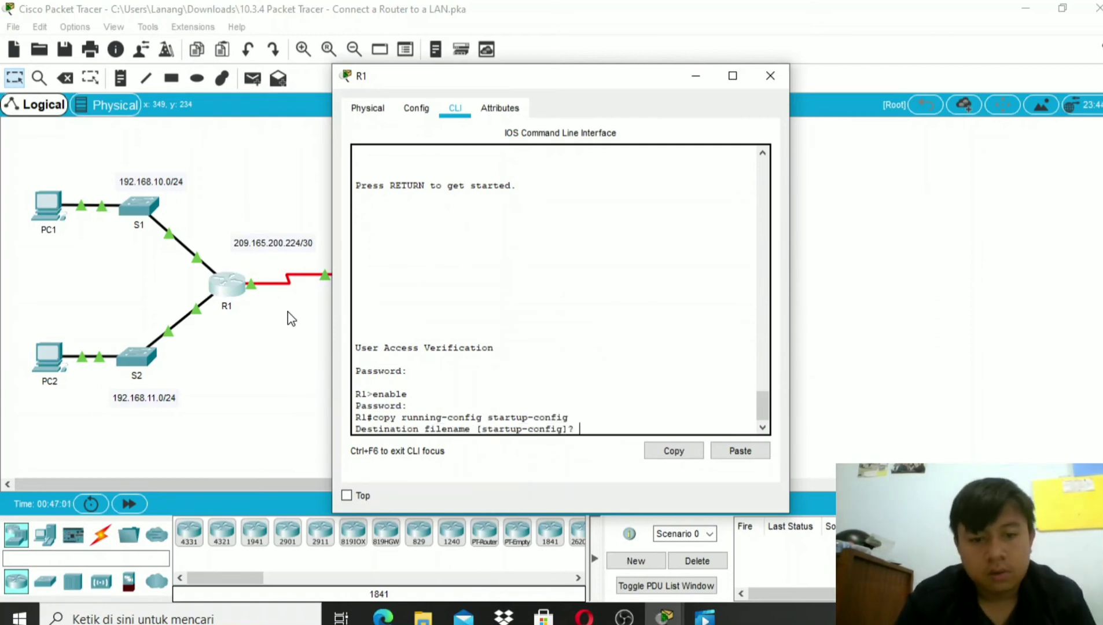
key("Return")
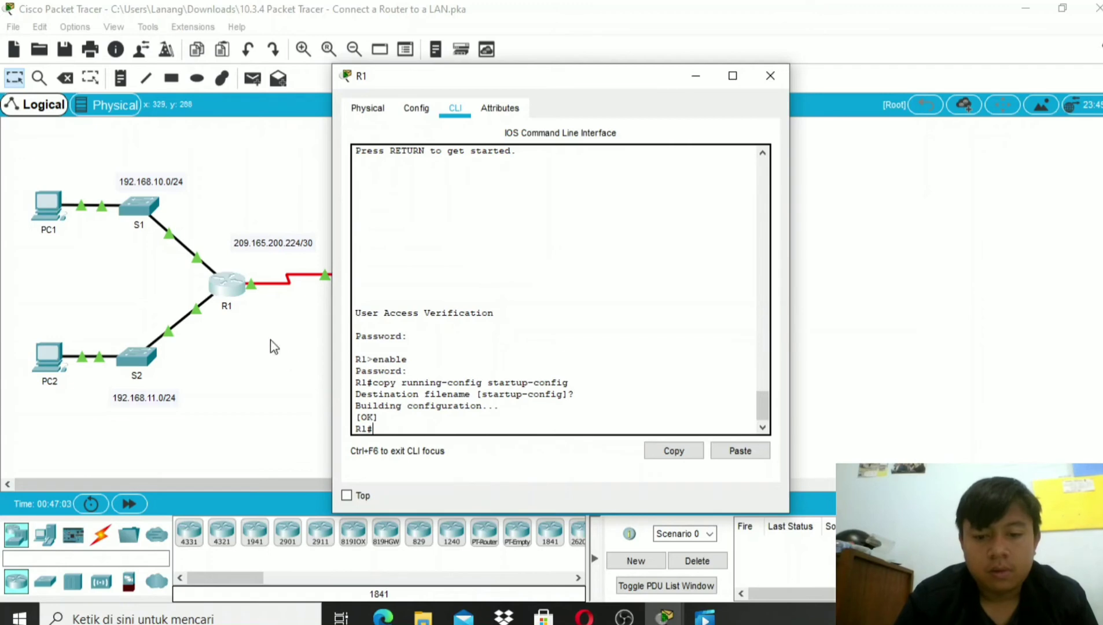
left_click(624, 617)
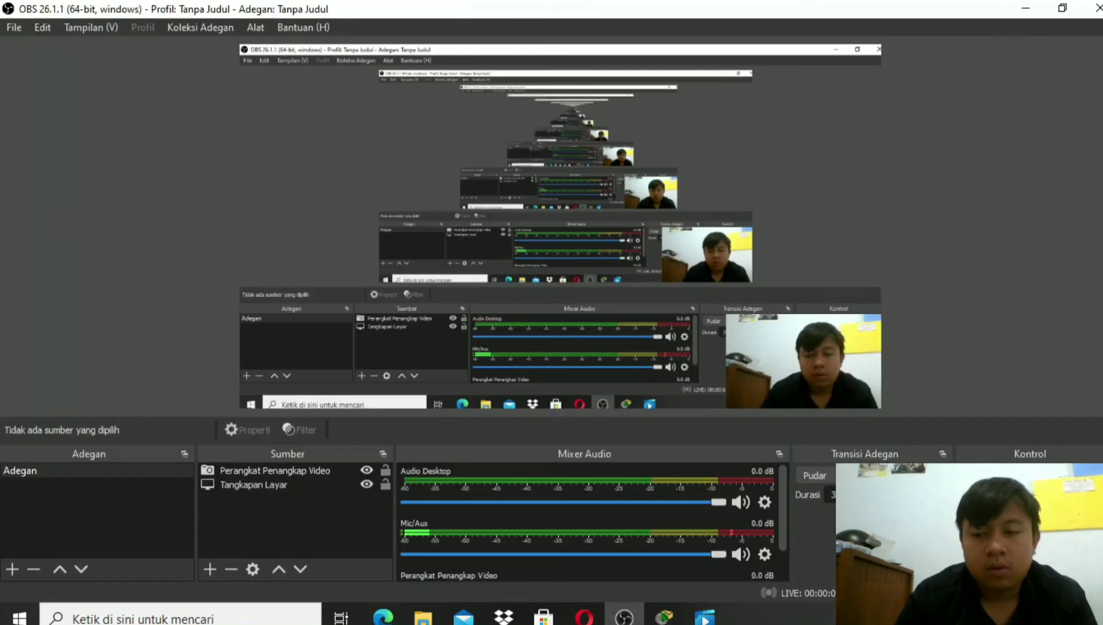
mouse_move(662, 612)
left_click(654, 575)
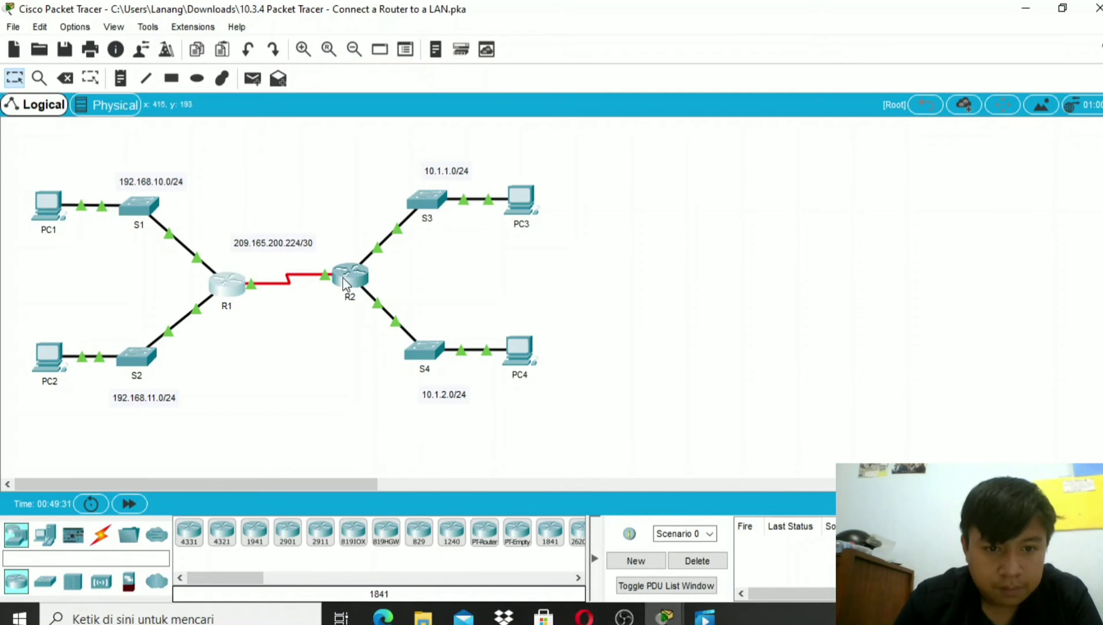
Step: Run show ip interface brief on R1 and examine the address and status entries of GigabitEthernet0/0, GigabitEthernet0/1 and Serial0/0/0
left_click(228, 283)
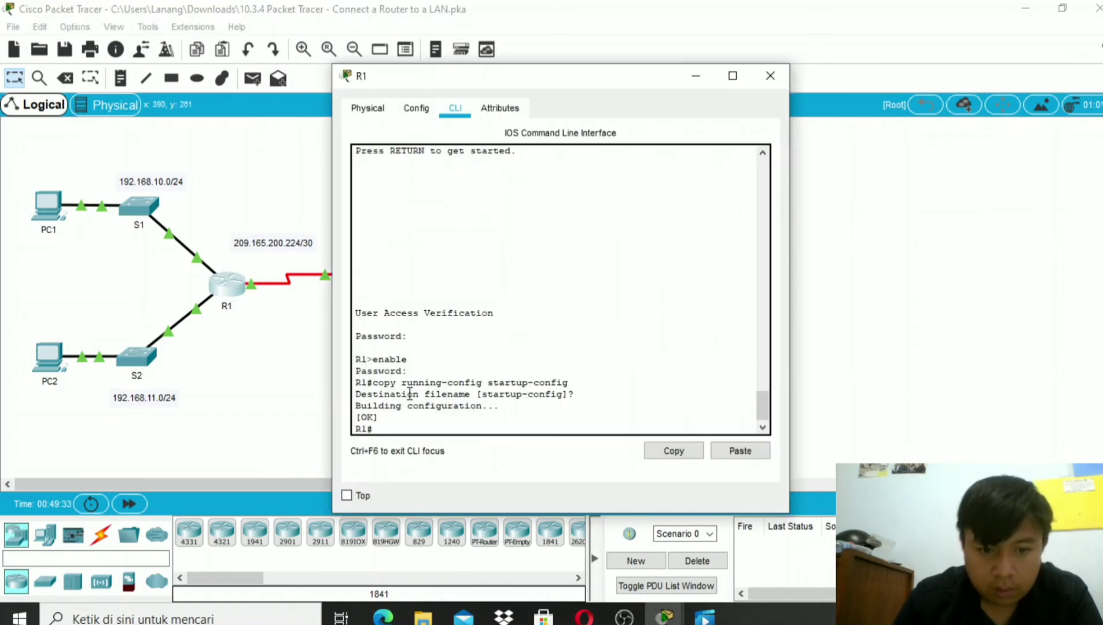
type("show")
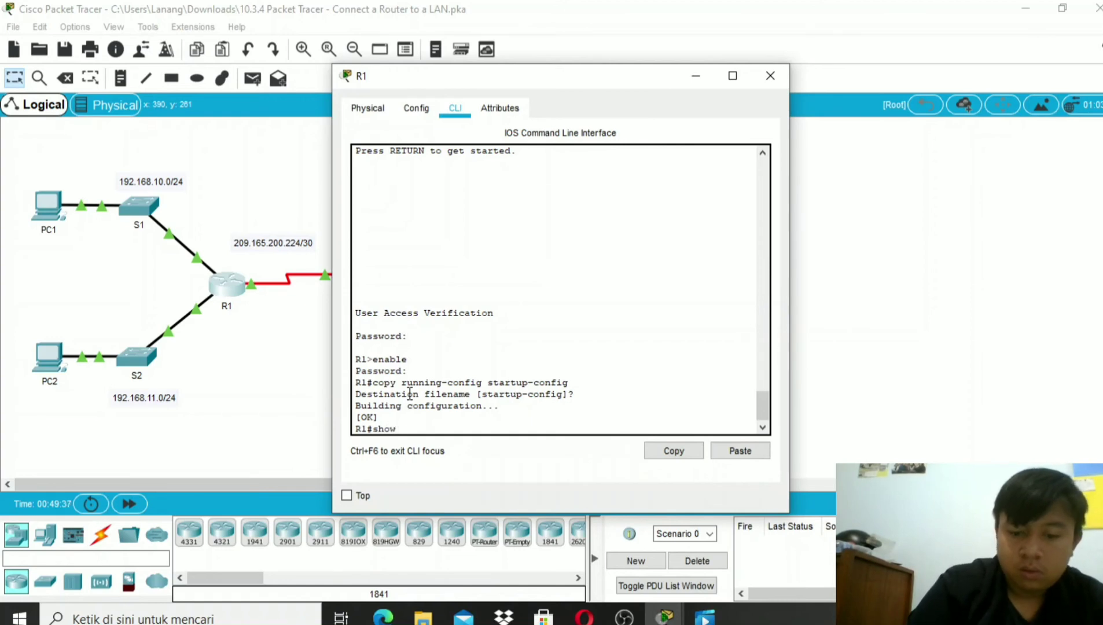
type(" ip i")
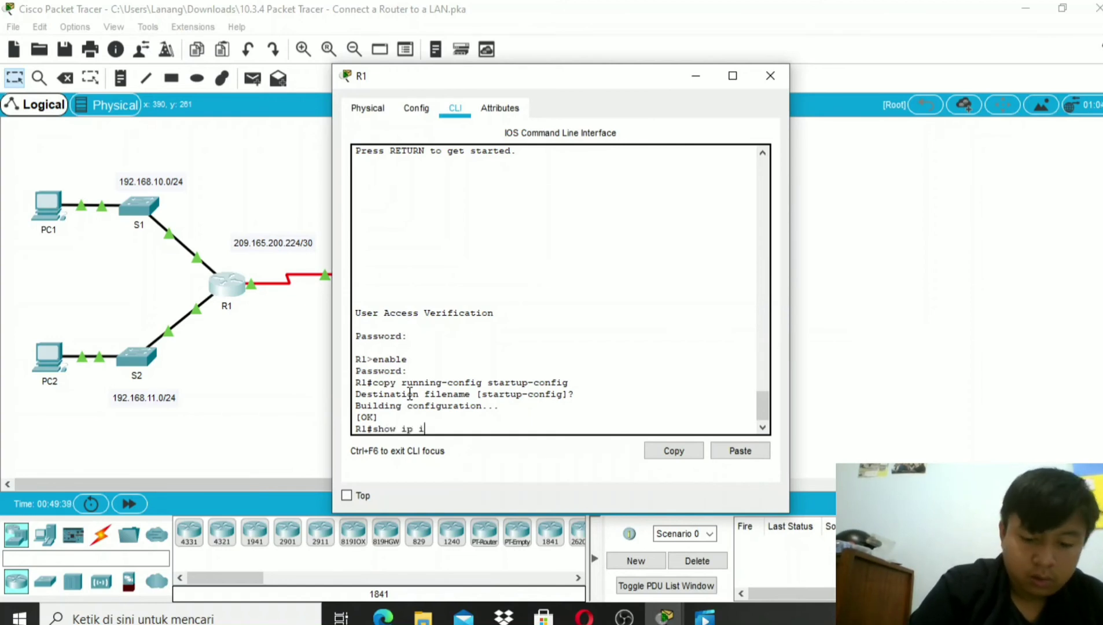
type("nterfac")
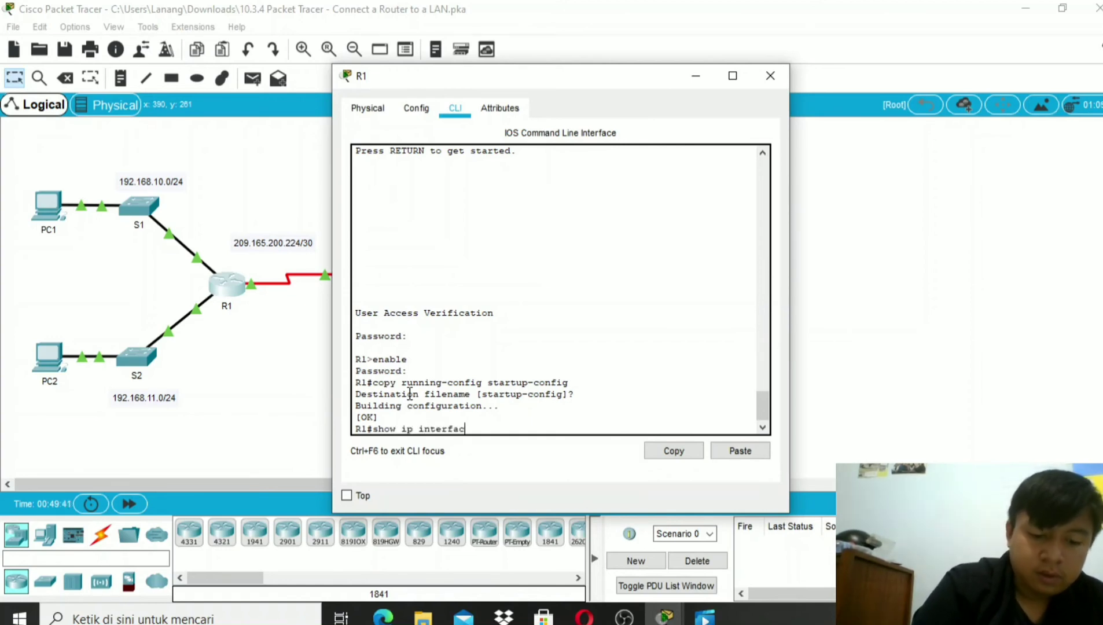
type("e brief")
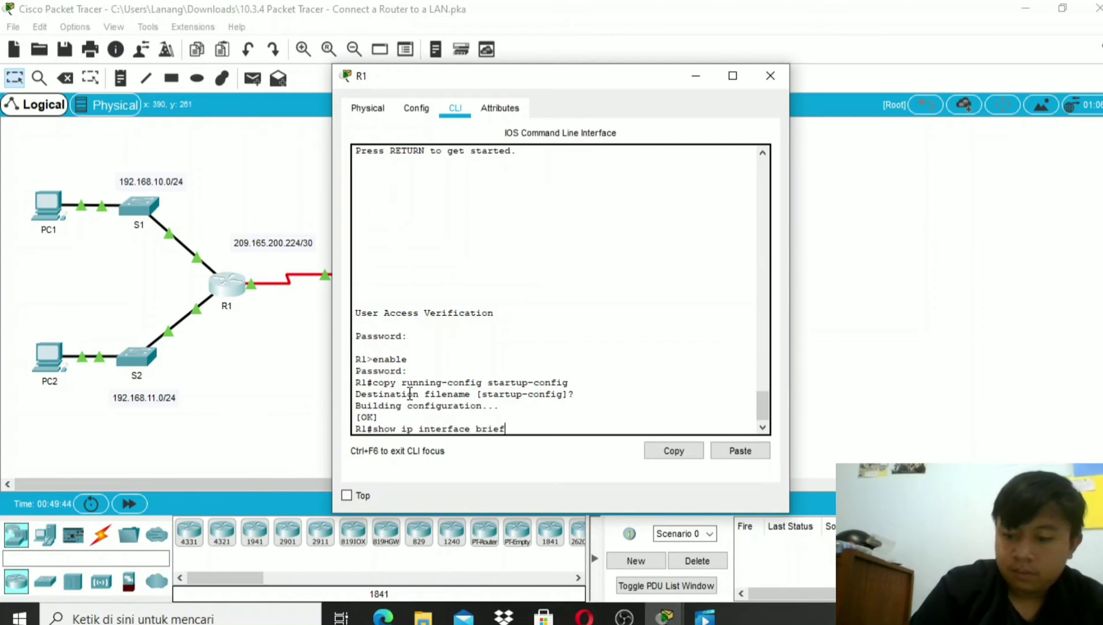
key("Return")
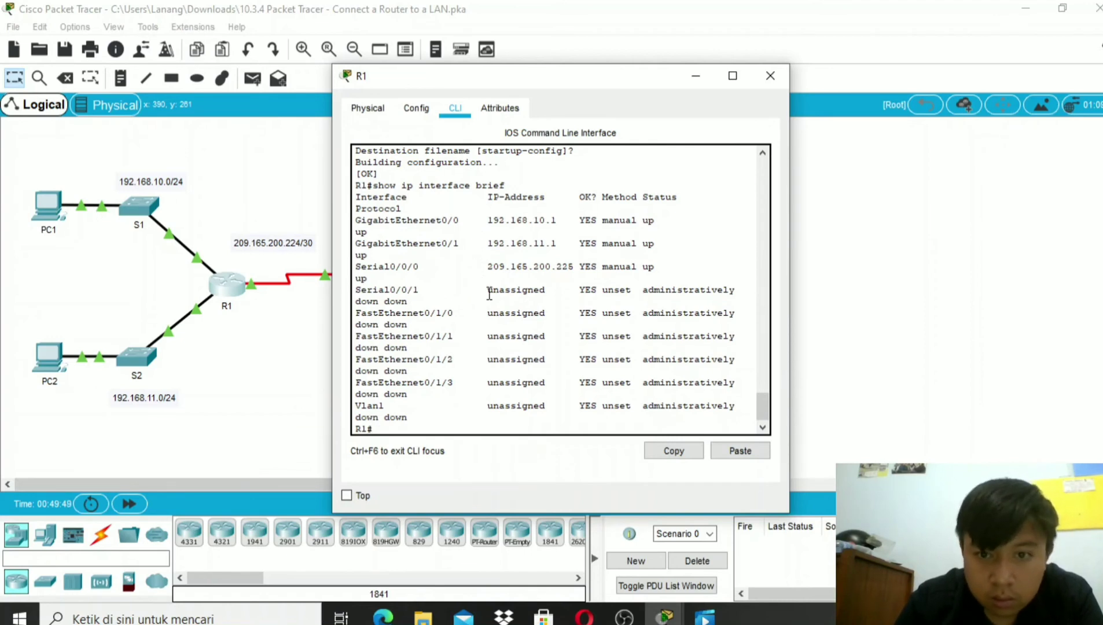
left_click_drag(664, 266, 454, 270)
left_click_drag(657, 244, 495, 261)
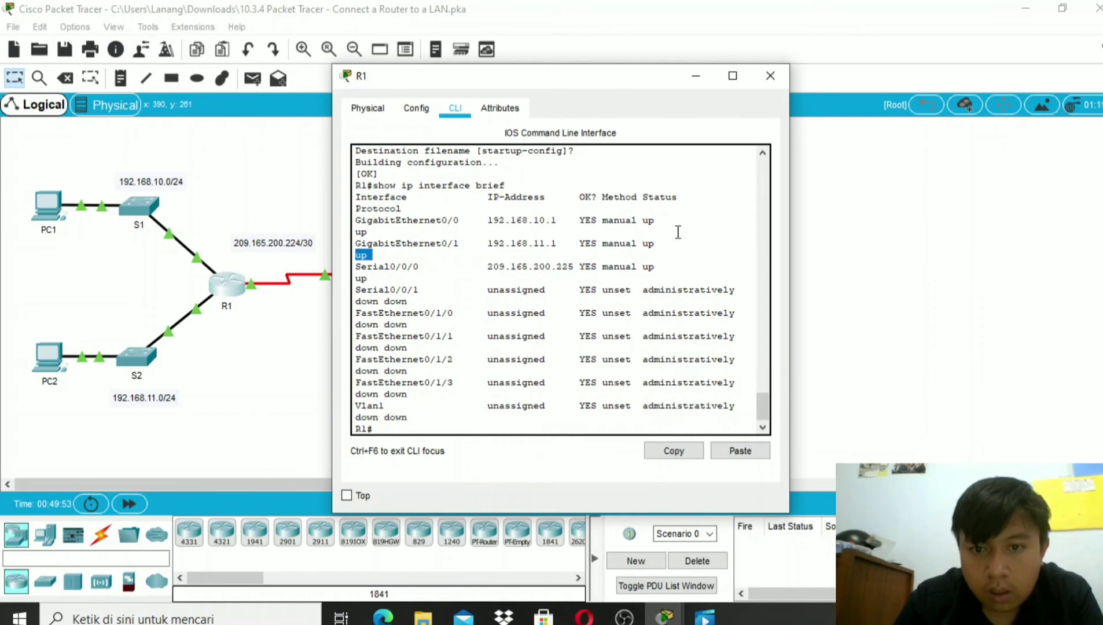
left_click_drag(663, 222, 520, 235)
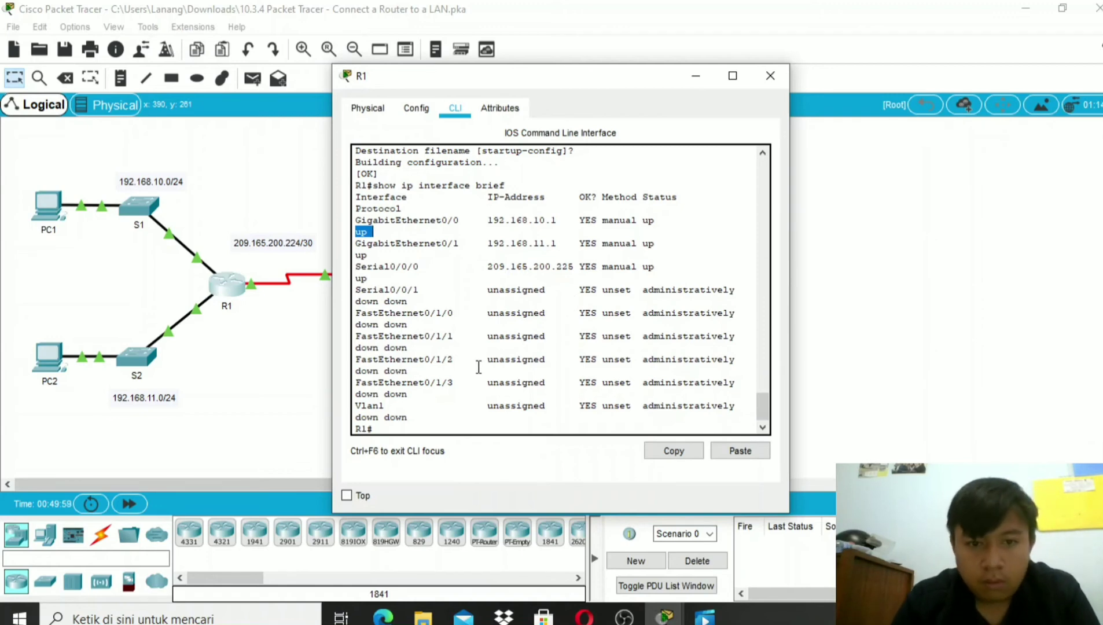
Step: Switch to R2's console, run sh ip int brief, and examine the GigabitEthernet0/0, GigabitEthernet0/1 and Serial0/0/0 entries
left_click(695, 76)
left_click(343, 272)
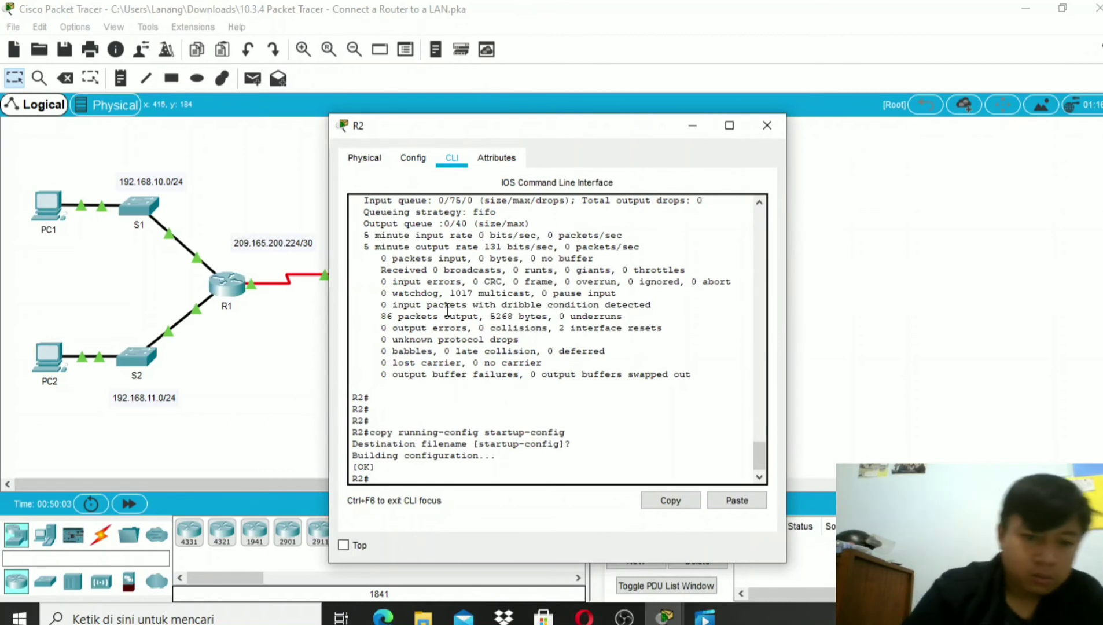
type("sh")
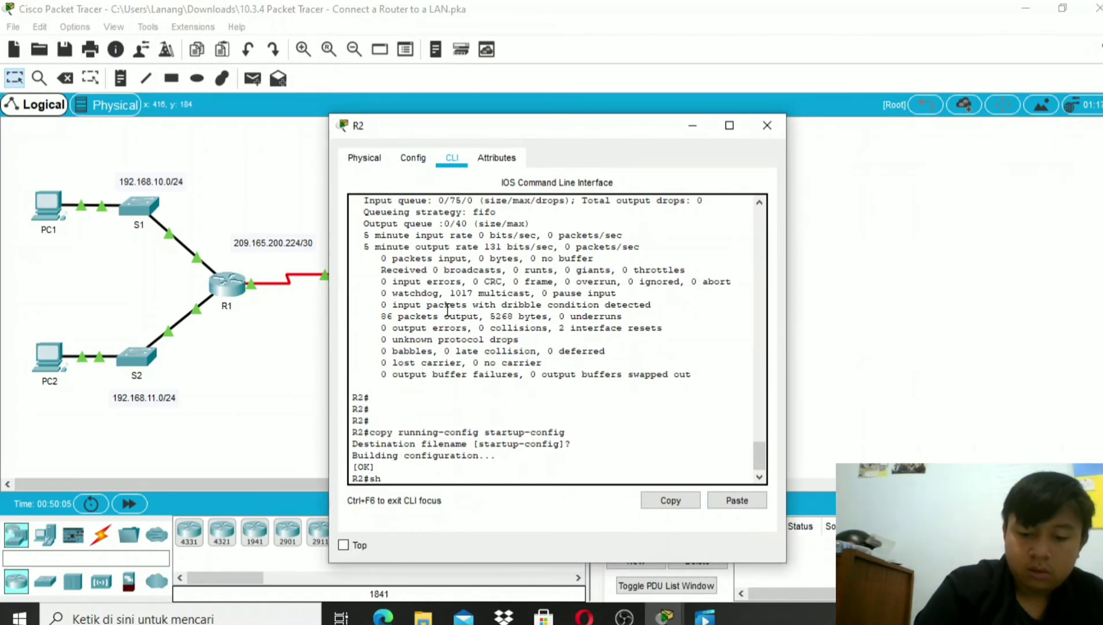
type(" ip")
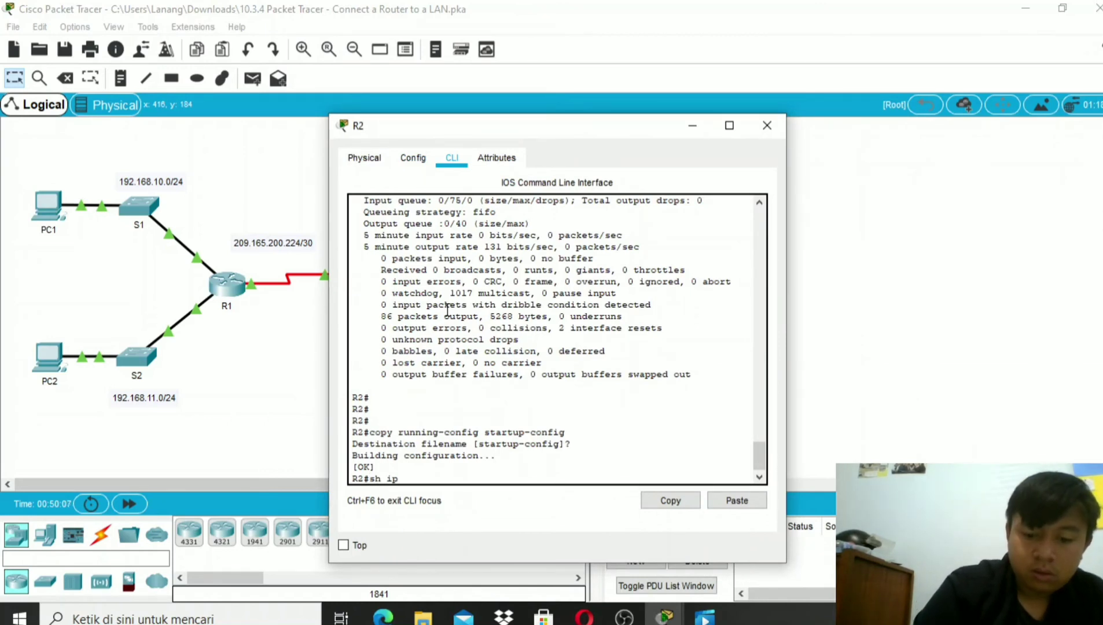
type(" int b")
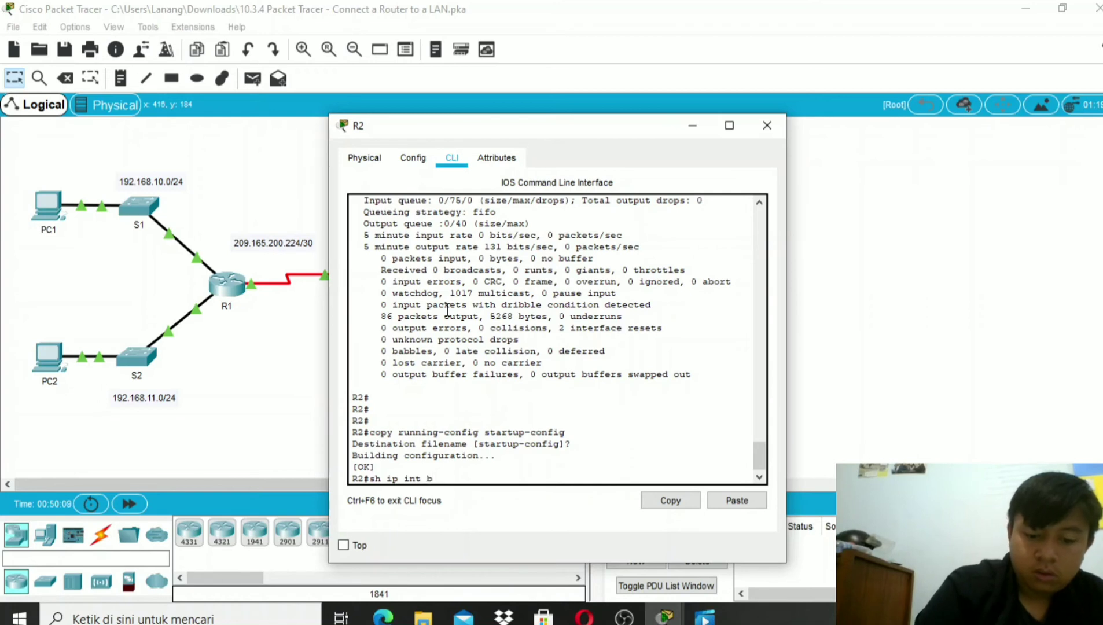
type("rief")
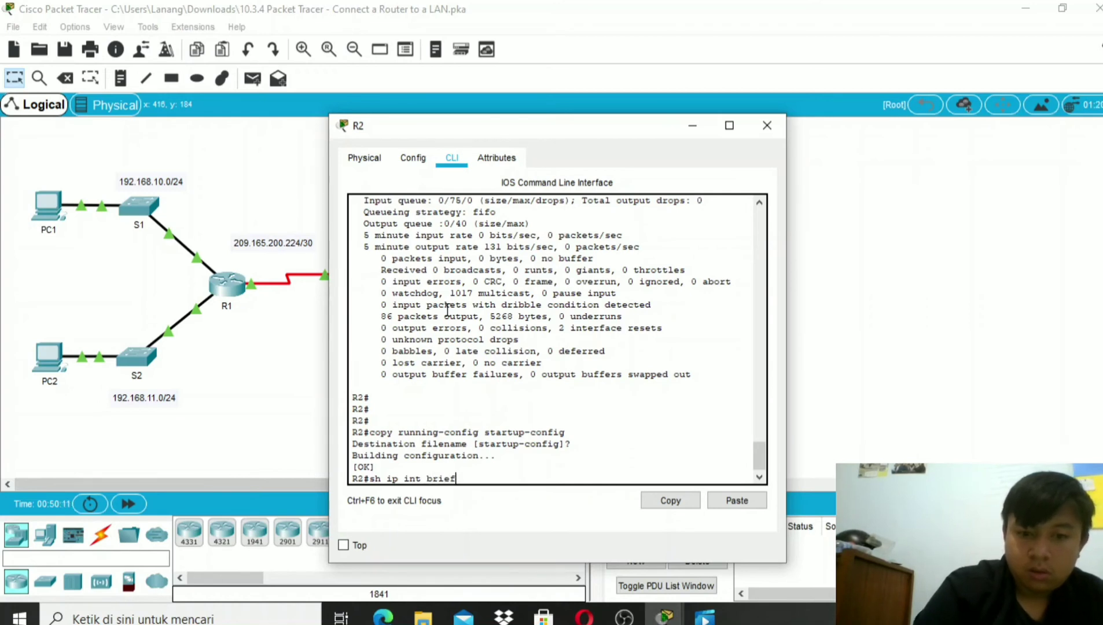
key("Return")
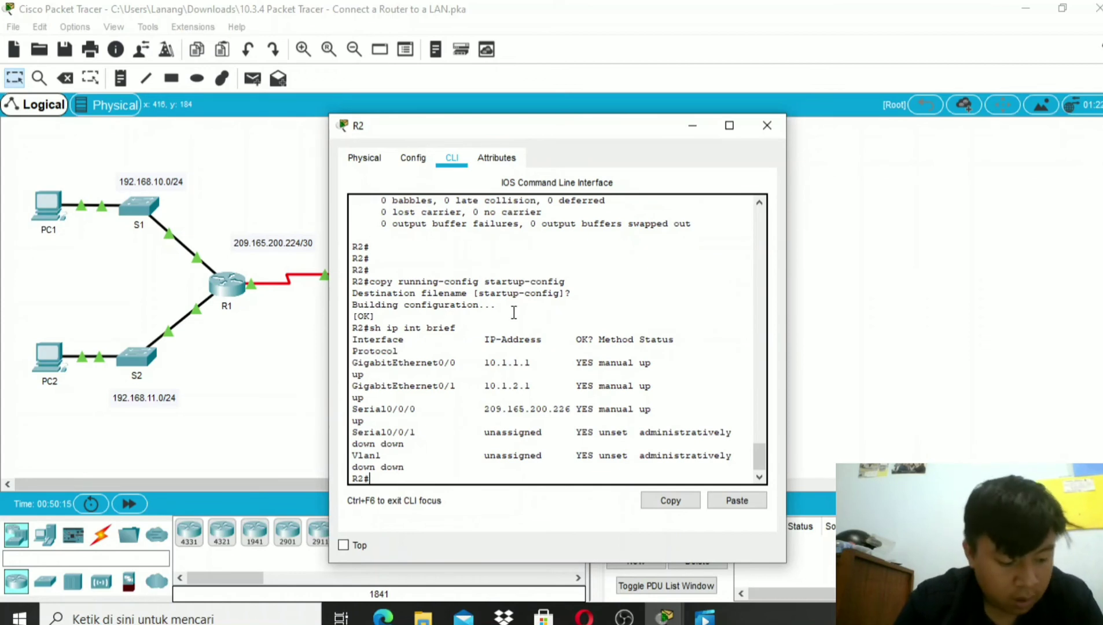
left_click(653, 412)
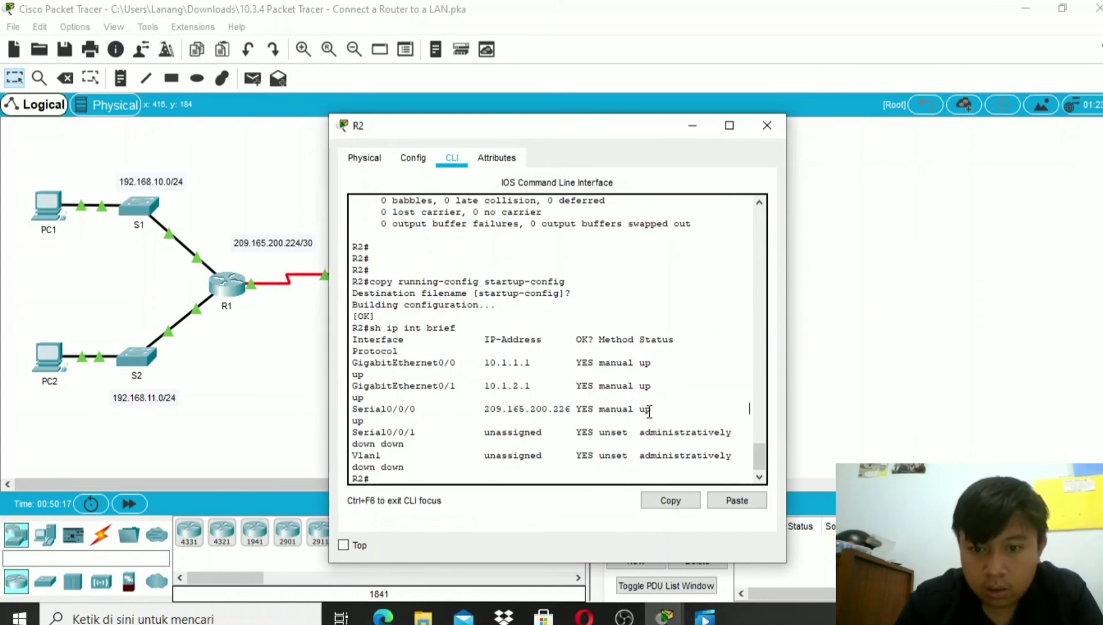
left_click_drag(649, 411, 585, 395)
left_click_drag(651, 387, 544, 386)
left_click(646, 369)
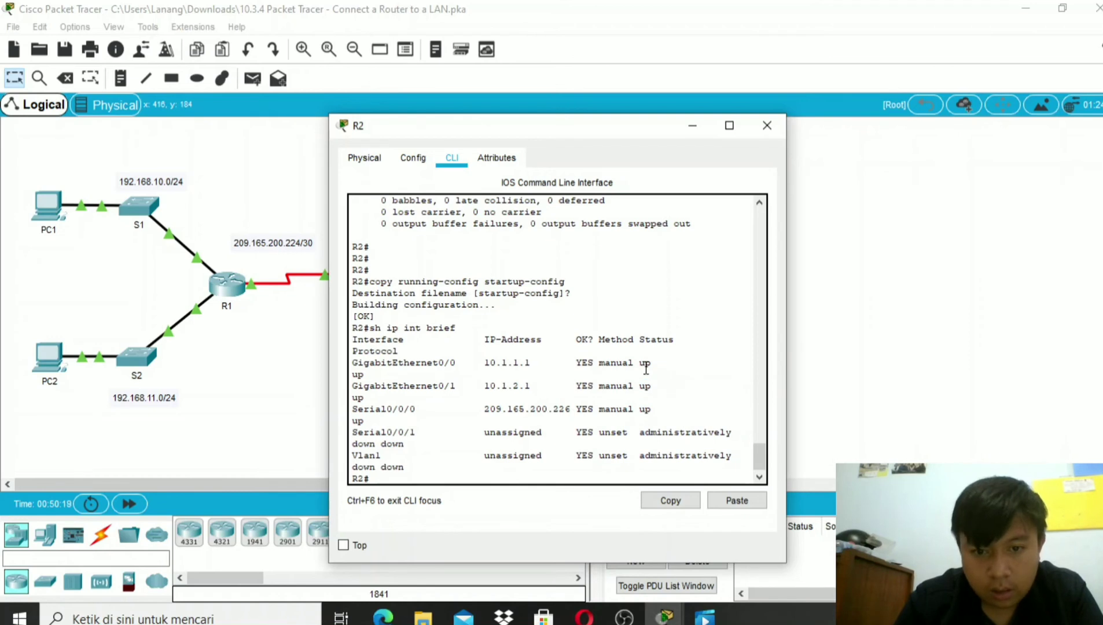
left_click_drag(646, 369, 485, 364)
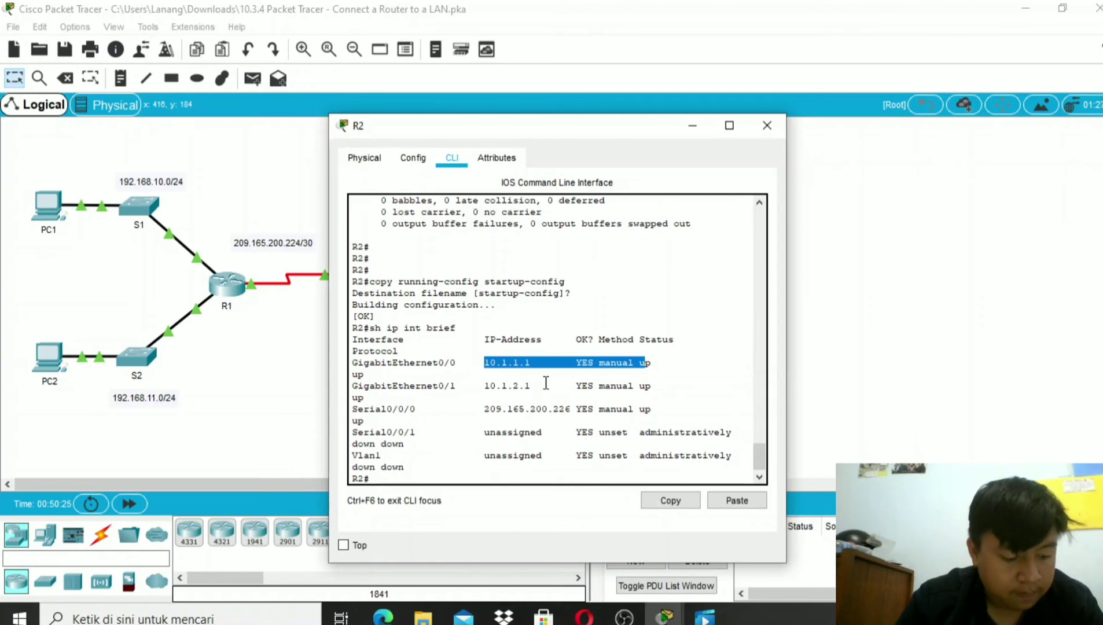
left_click(624, 618)
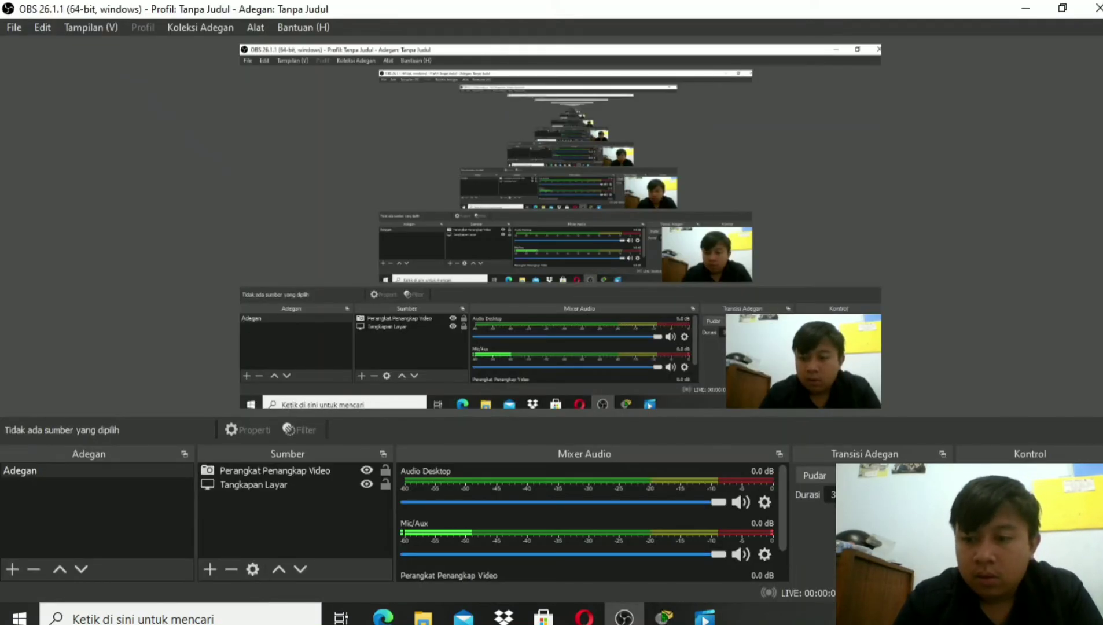
mouse_move(664, 617)
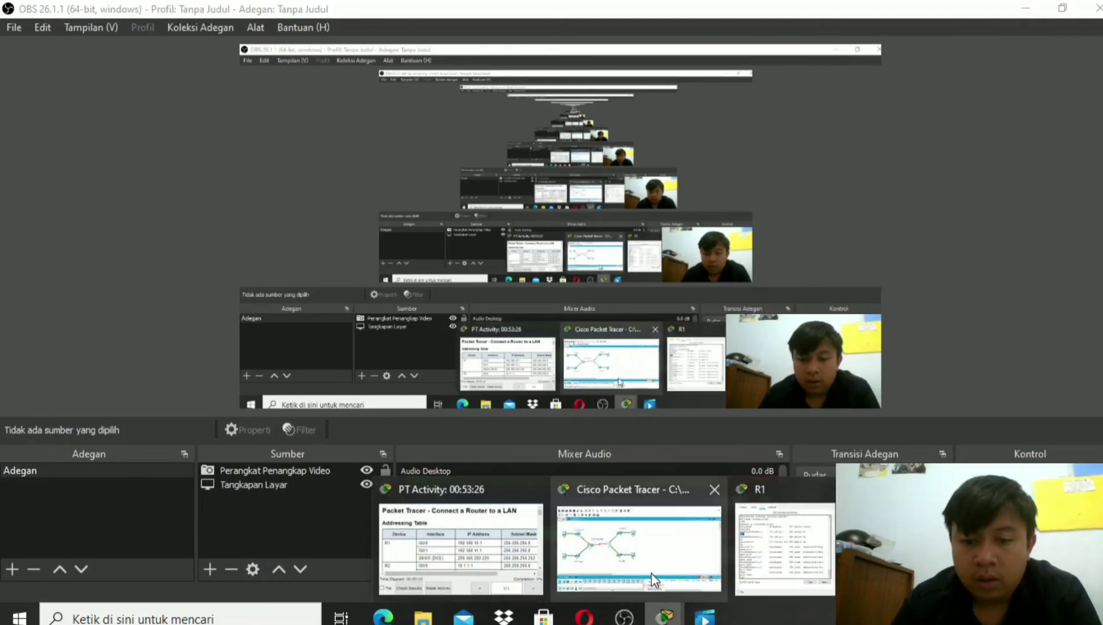
left_click(652, 573)
Step: Reopen R2's console and run show running-config
left_click(335, 282)
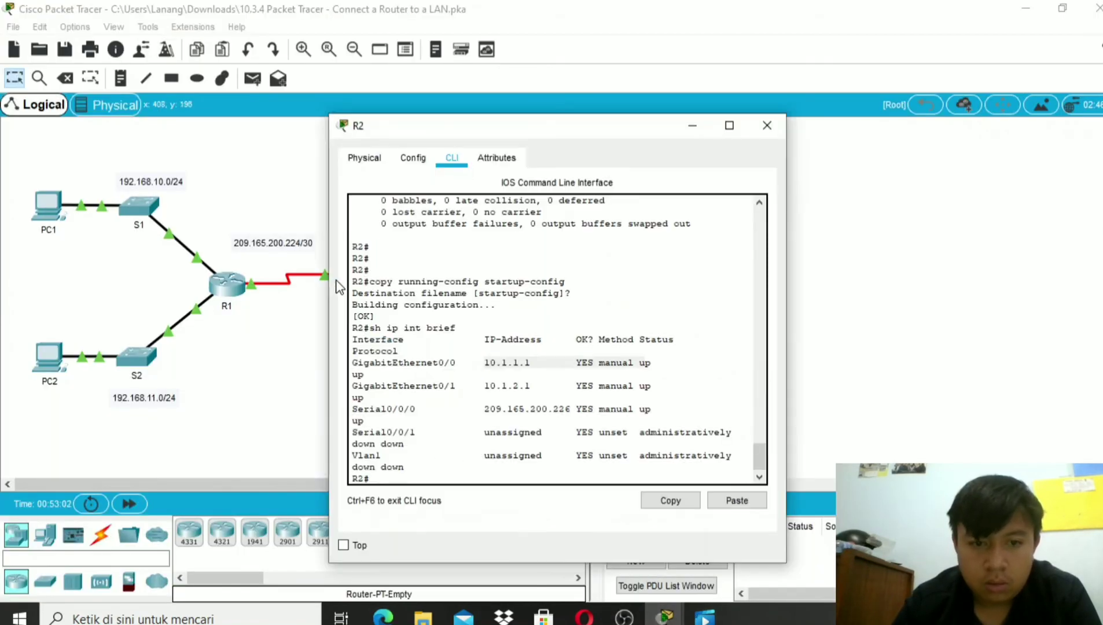
left_click_drag(485, 362, 646, 363)
left_click(412, 477)
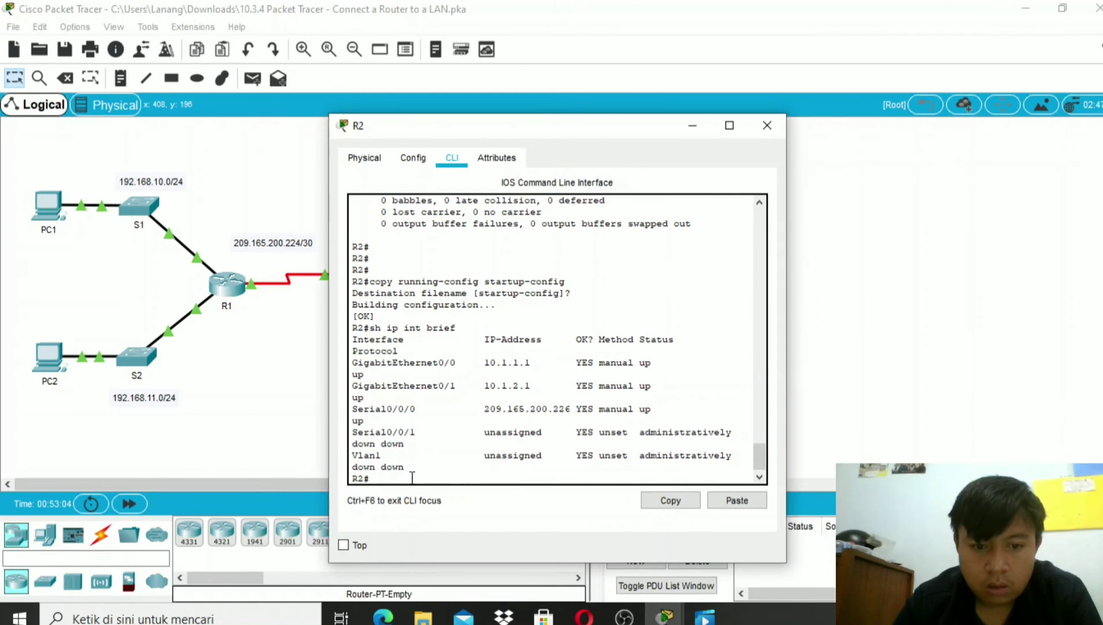
type("sho")
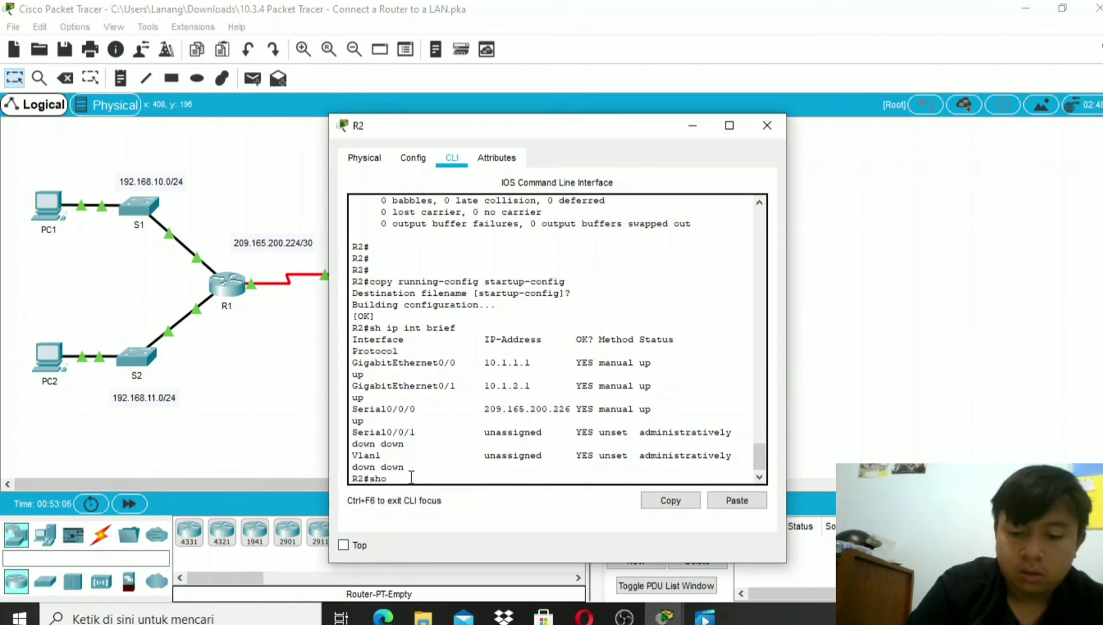
type("w run")
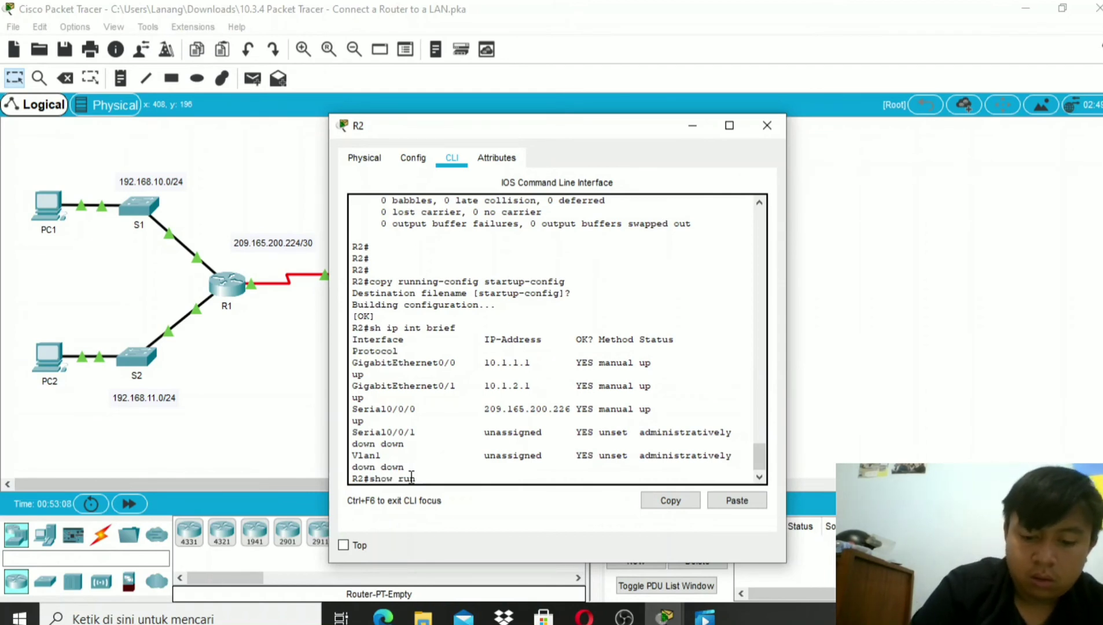
type("ning-c")
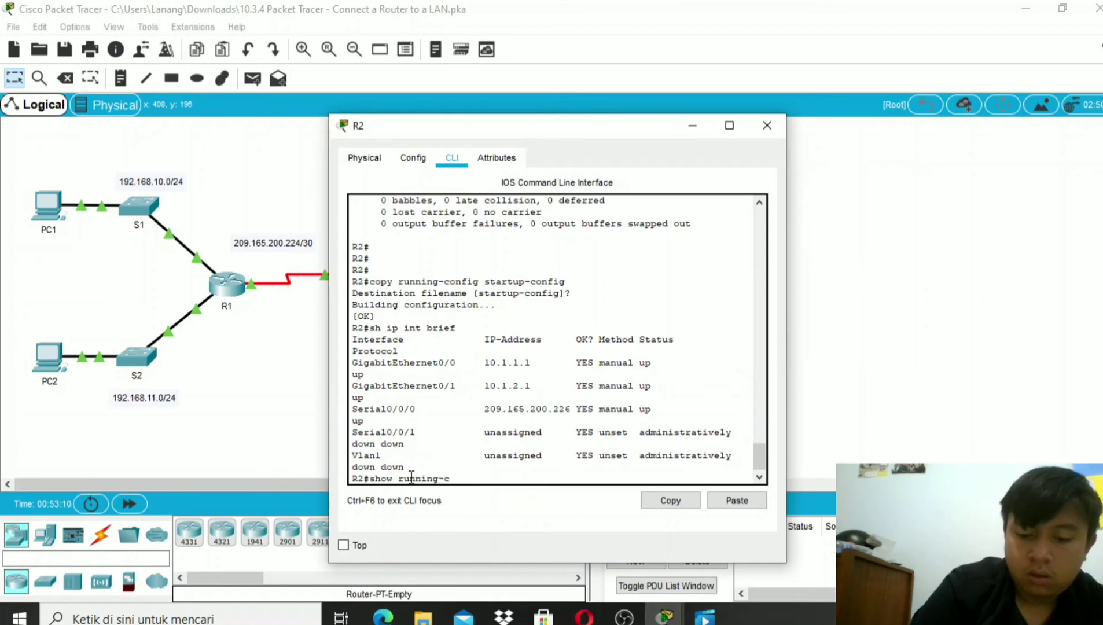
type("onfig")
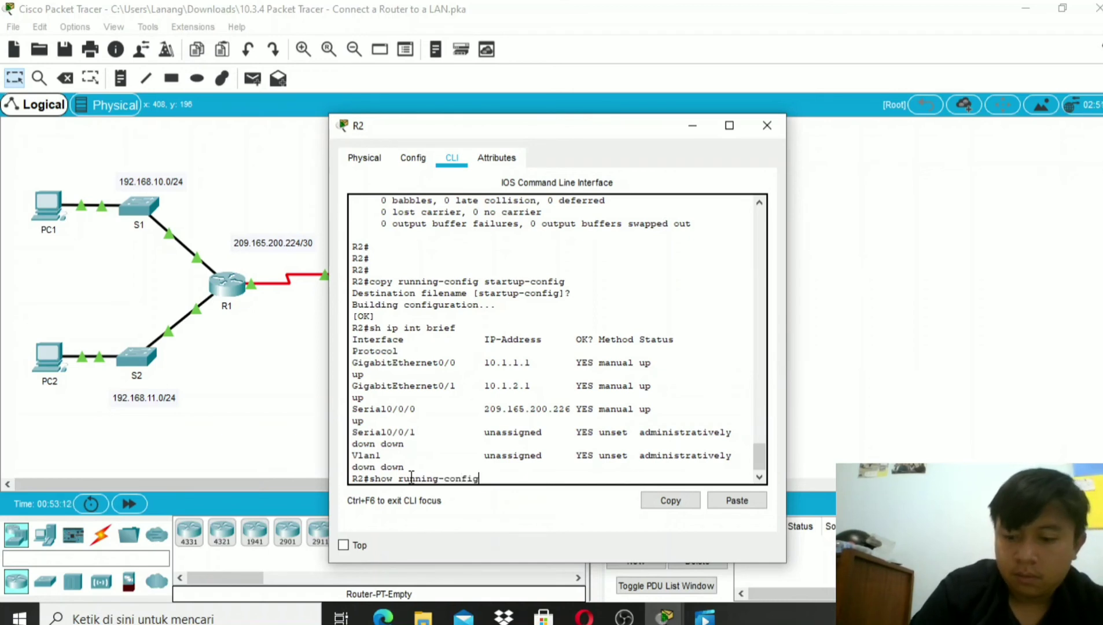
key("Return")
Step: Page through R2's running configuration to its end, examining the interface and EIGRP sections, and return to the R2# prompt
scroll(411, 475, "up", 4)
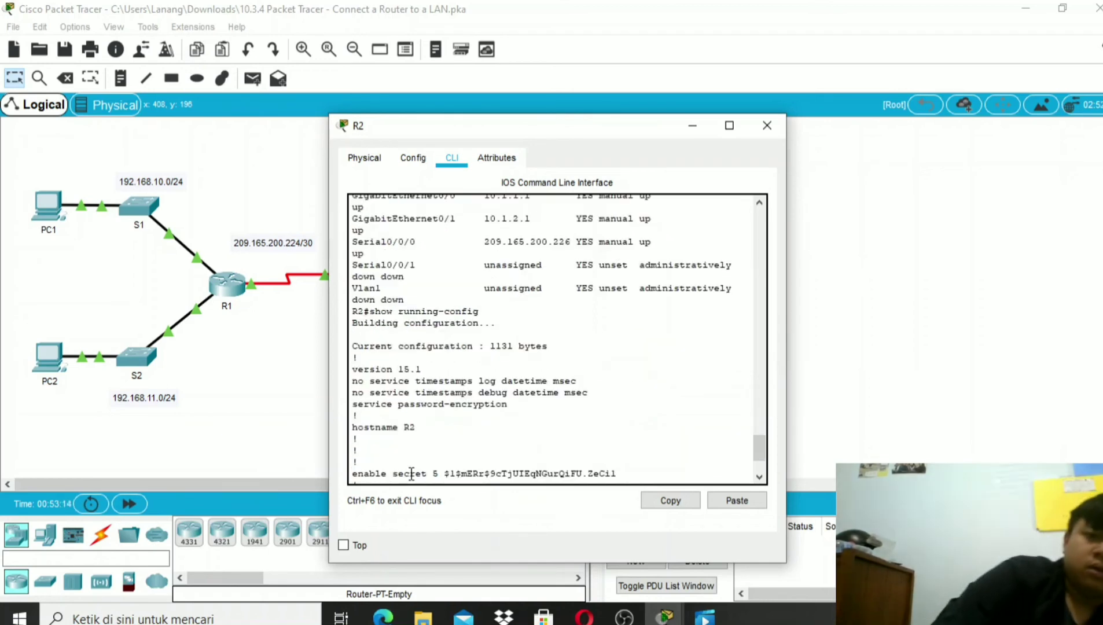
scroll(411, 470, "down", 2)
scroll(411, 472, "down", 2)
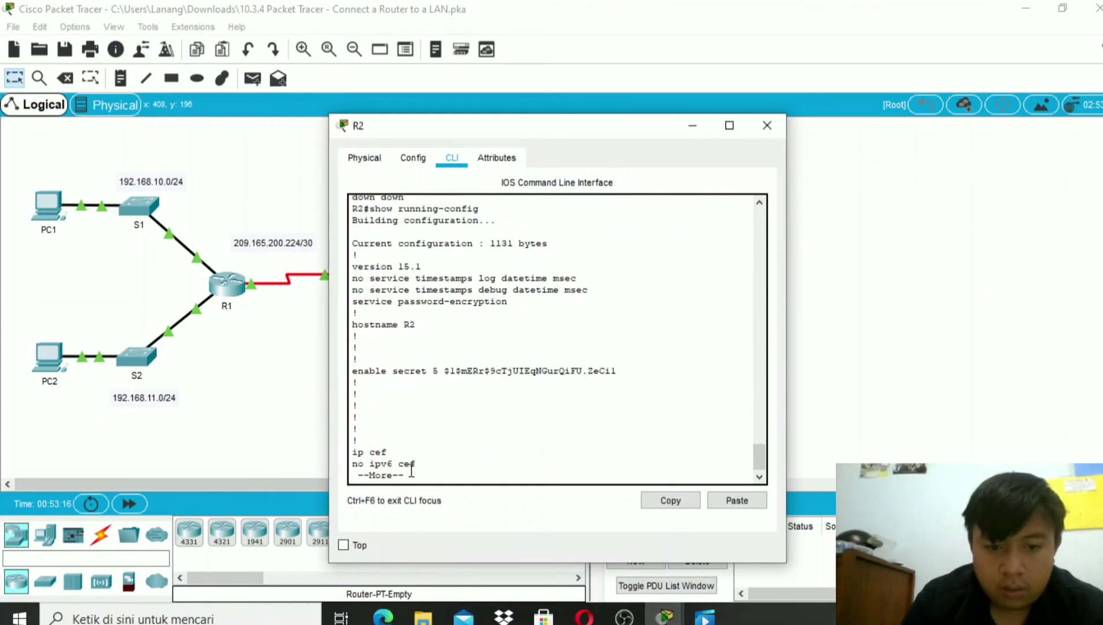
key("Return")
key("Return")
key("Return")
key("Return")
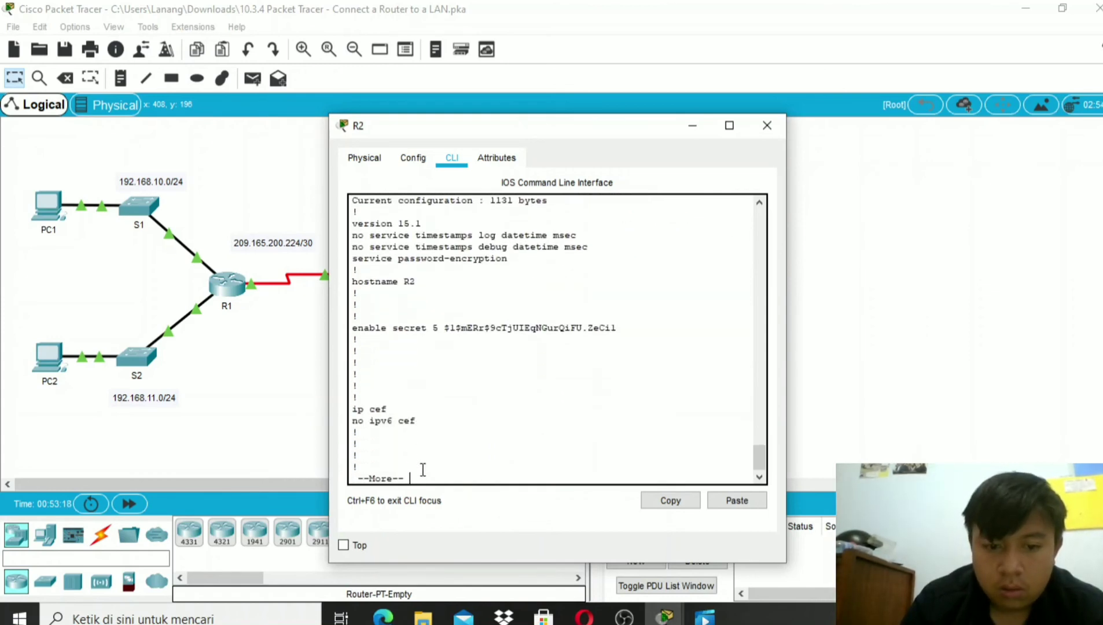
key("Return")
key("Return")
key("Return")
key("Return")
key("Return")
key("Return")
key("Return")
key("Return")
key("Return")
key("Return")
key("Return")
key("Return")
key("Return")
key("Return")
key("Return")
key("Return")
key("Return")
key("Return")
key("Return")
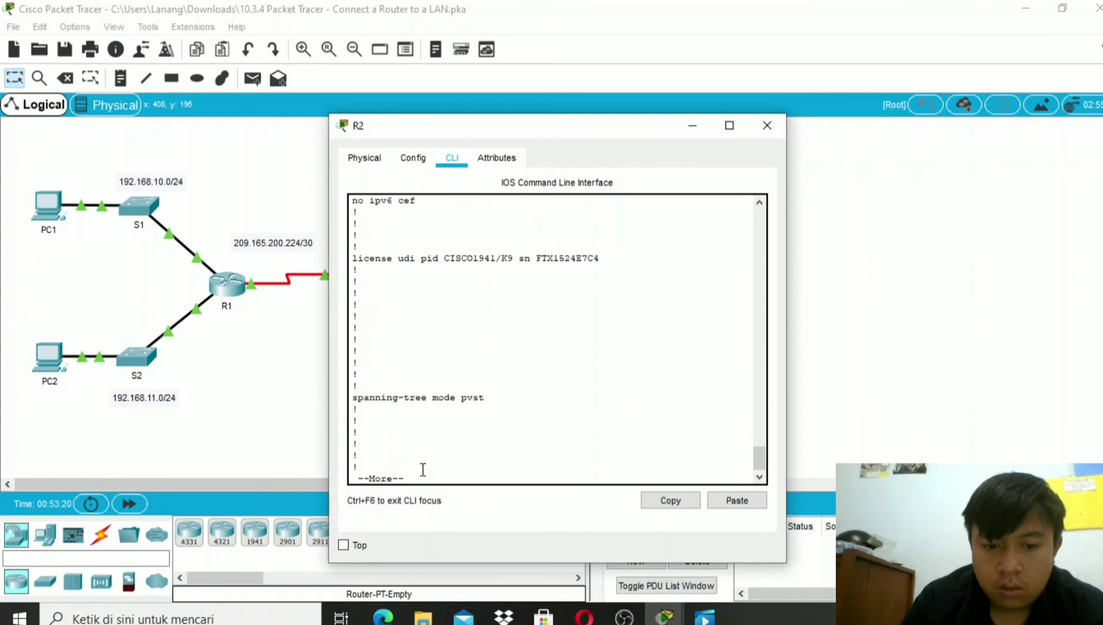
key("Return")
key("Return")
key("Return")
key("Return")
key("Return")
key("Return")
key("Return")
key("Return")
key("Return")
key("Return")
key("Return")
key("Return")
key("Return")
key("Return")
key("Return")
key("Return")
key("Return")
key("Return")
key("Return")
key("Return")
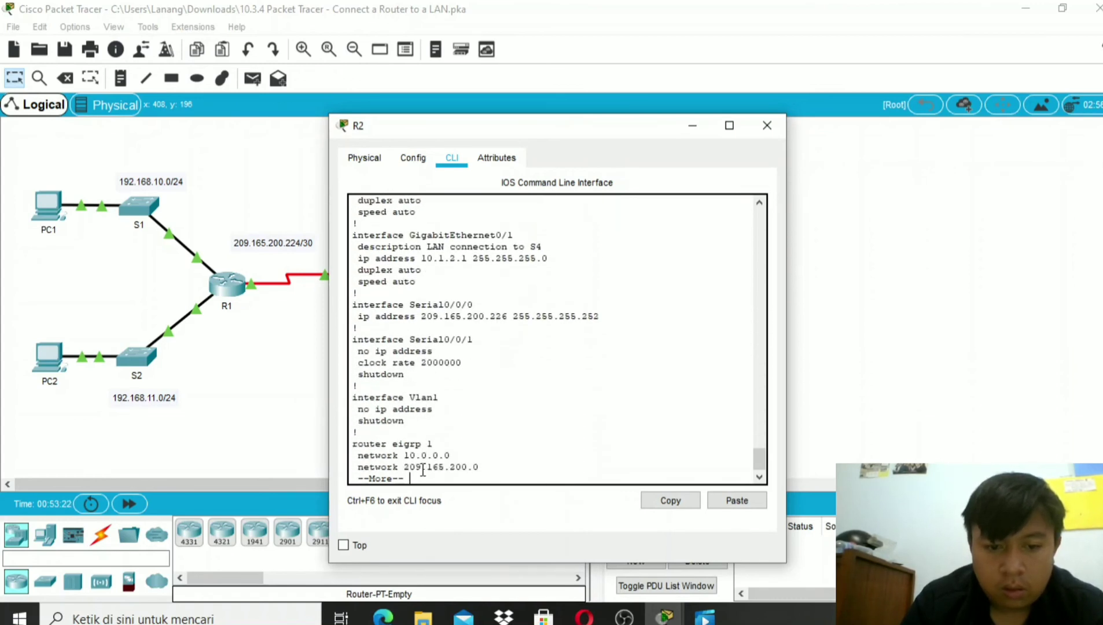
key("Return")
key("Return")
key("Return")
key("Return")
key("Return")
key("Return")
key("Return")
key("Return")
key("Return")
key("Return")
key("Return")
key("Return")
key("Return")
key("Return")
key("Return")
key("Return")
key("Return")
key("Return")
key("Return")
key("Return")
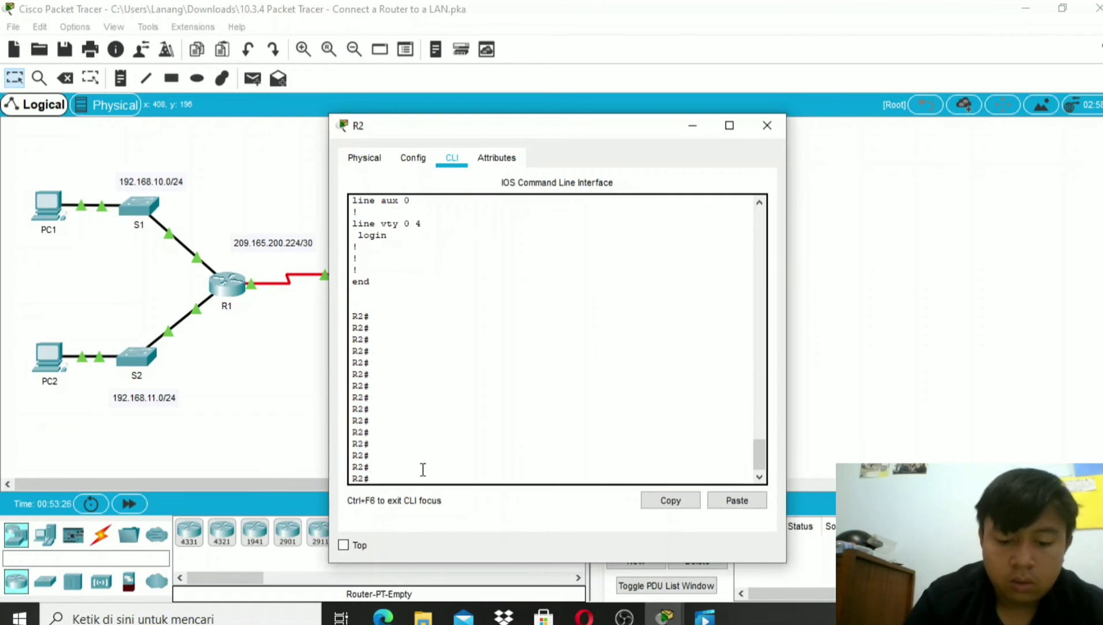
Step: Run show interface gigabitethernet 0/0 on R2 and examine the interface's address, description and traffic statistics
type("show ")
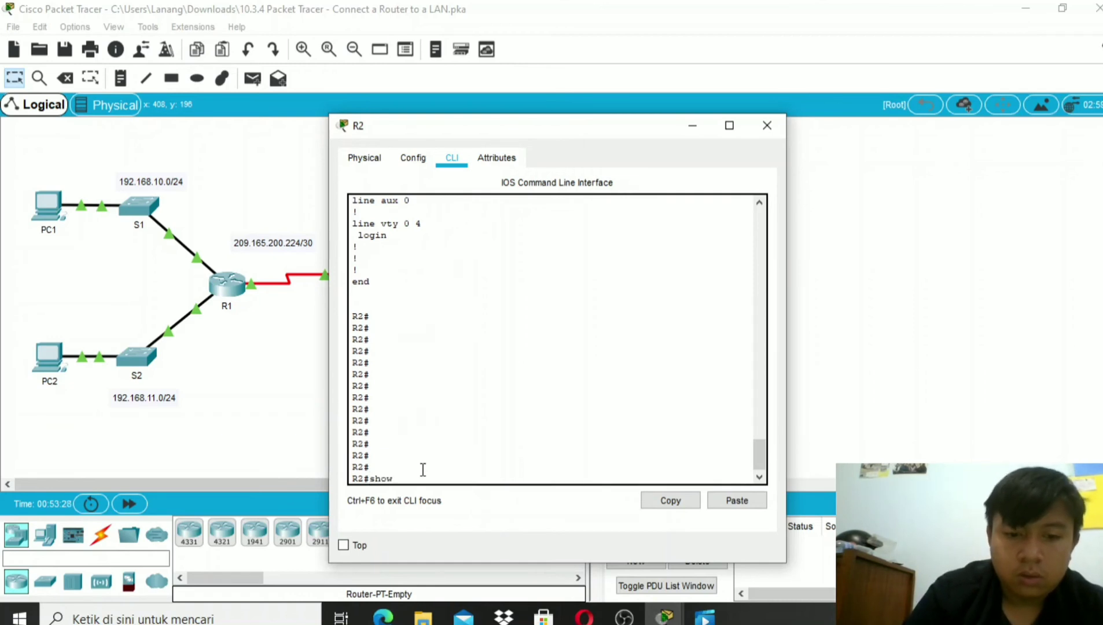
type("interf")
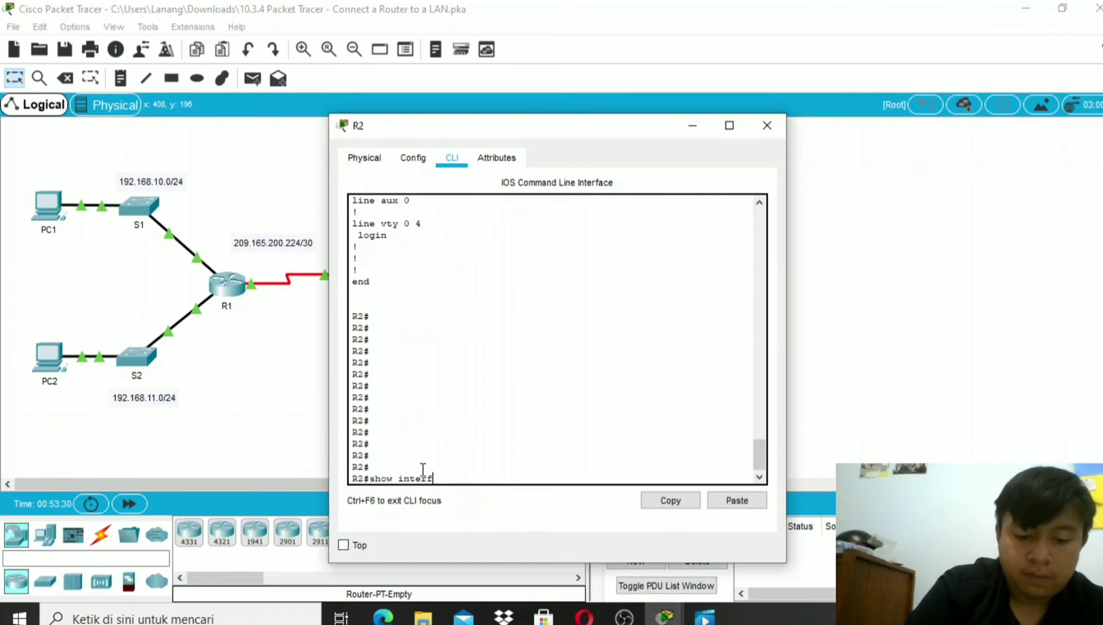
type("ace g")
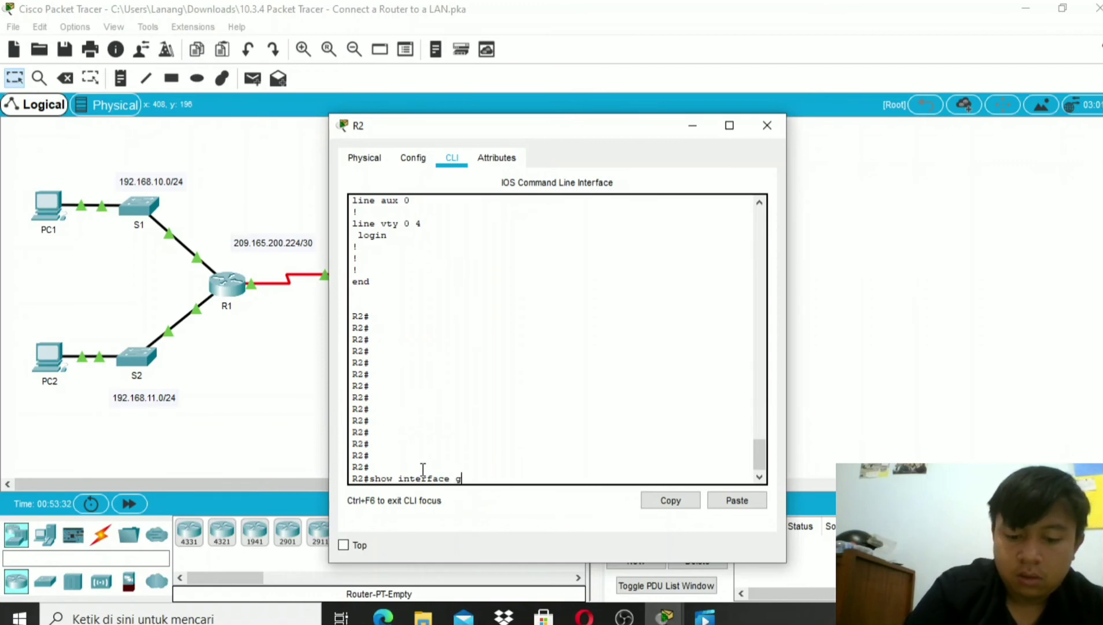
type("igabit")
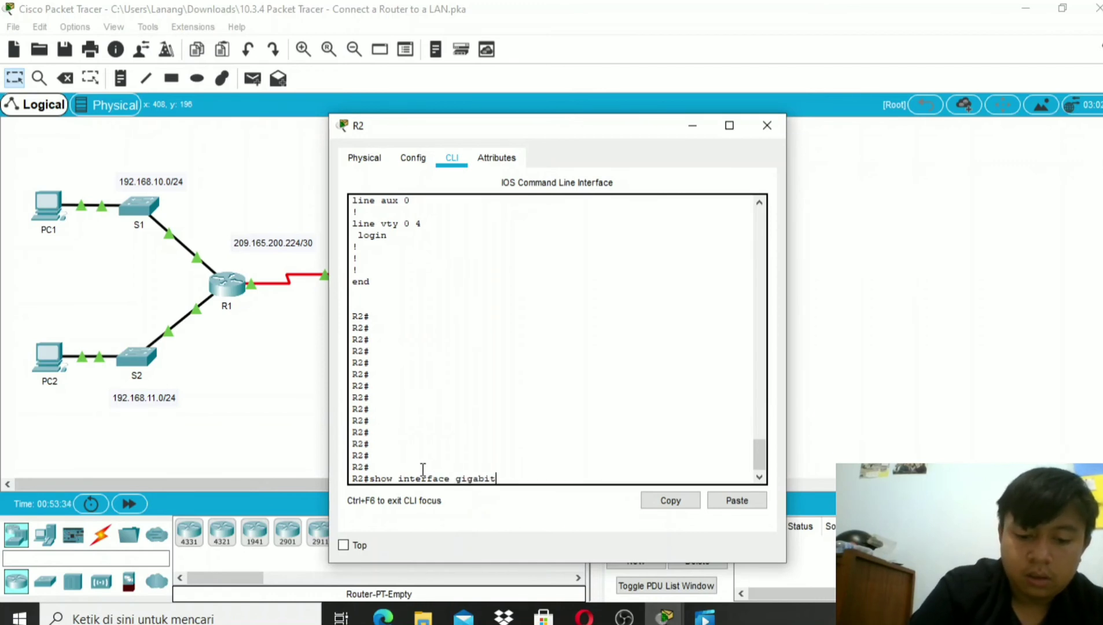
type("e")
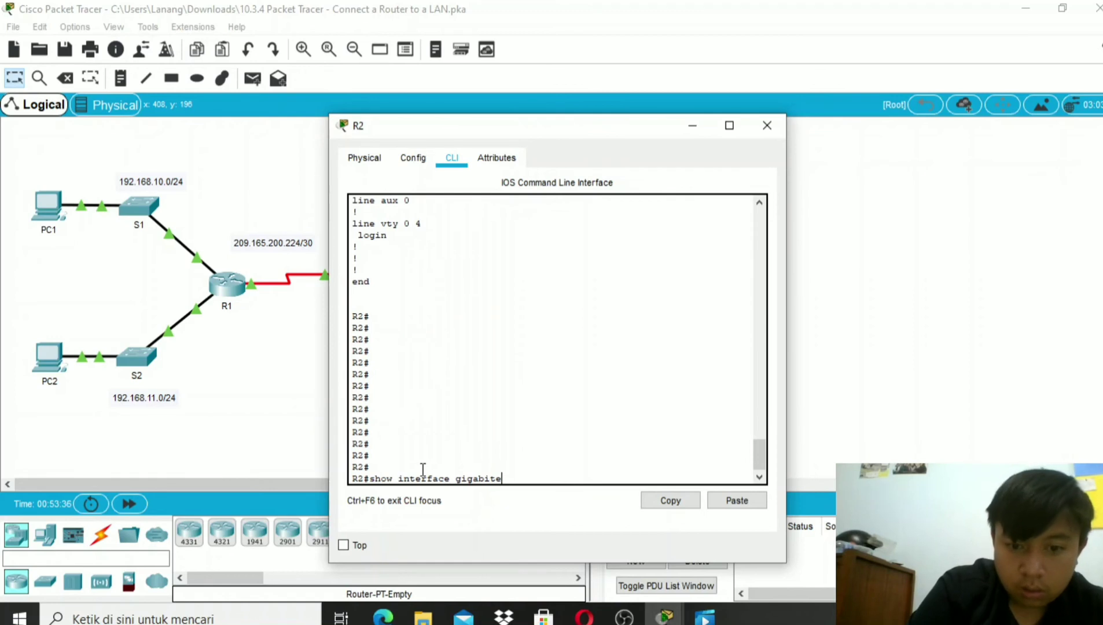
type("thern")
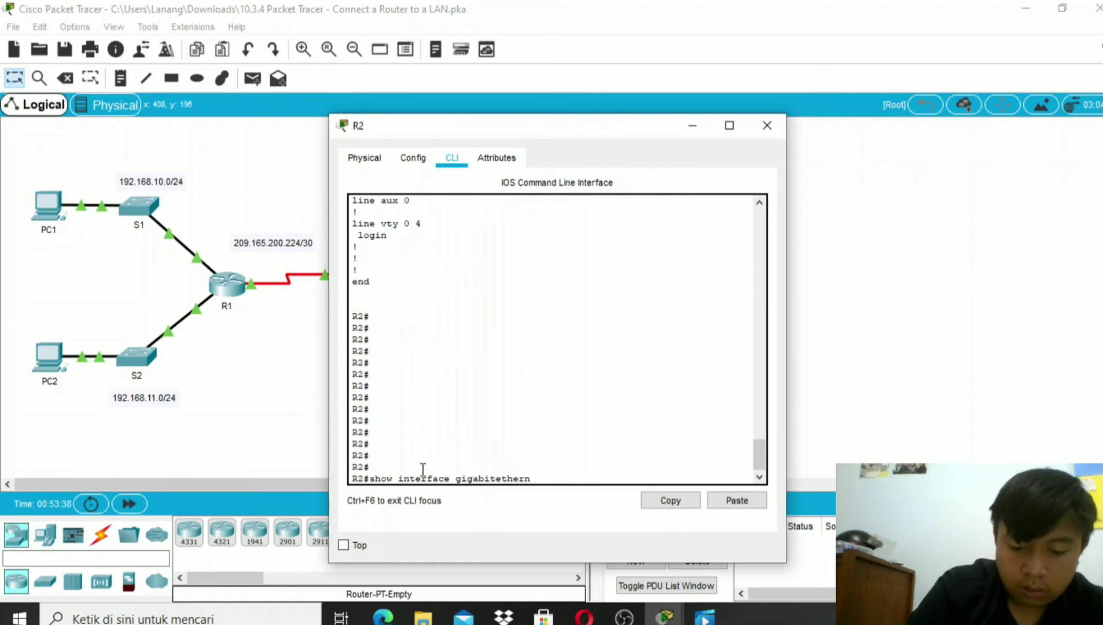
type("et 0/0")
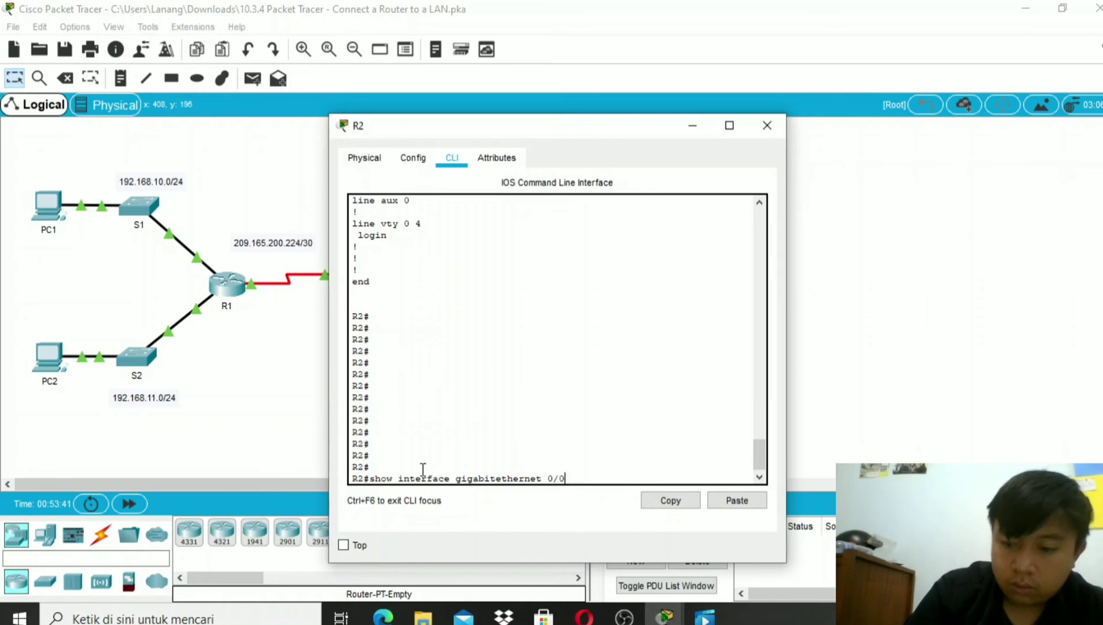
key("Return")
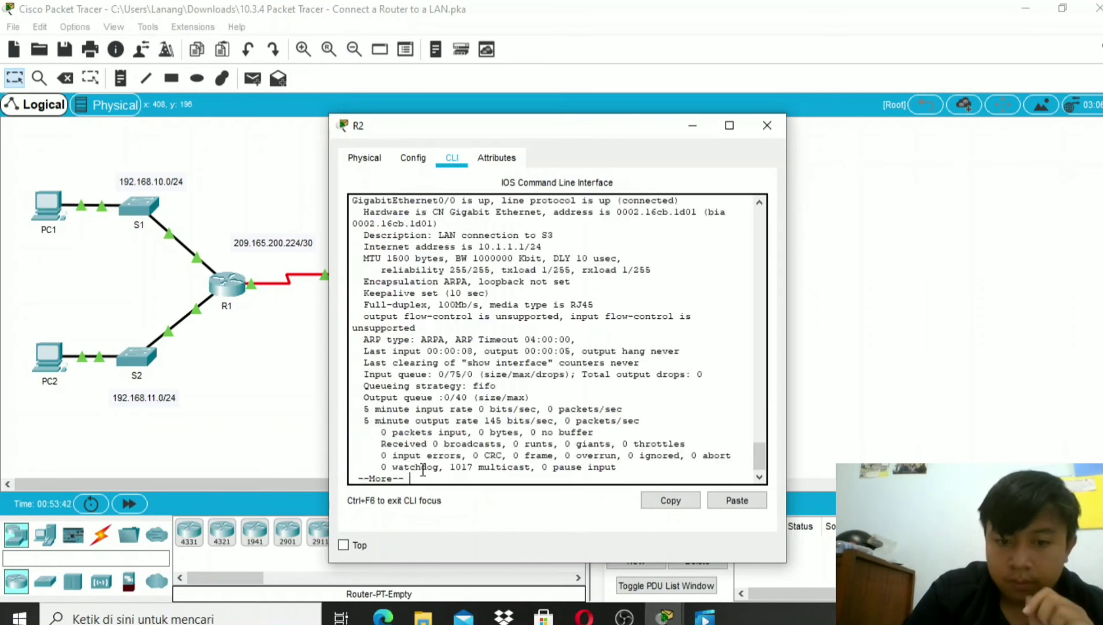
scroll(423, 470, "up", 3)
scroll(423, 470, "down", 4)
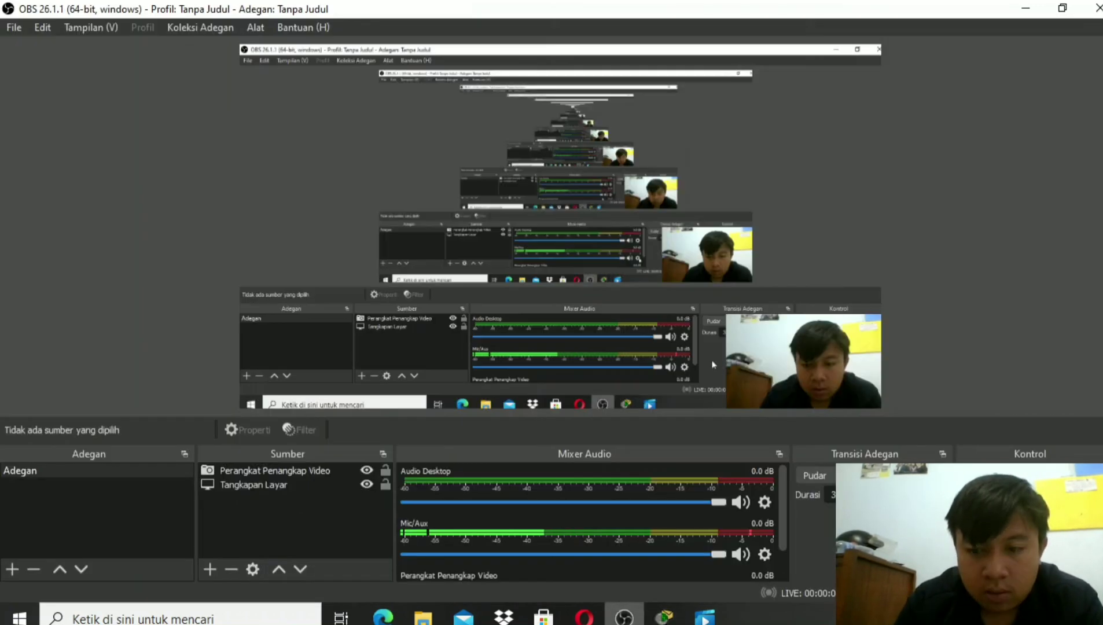
left_click(624, 617)
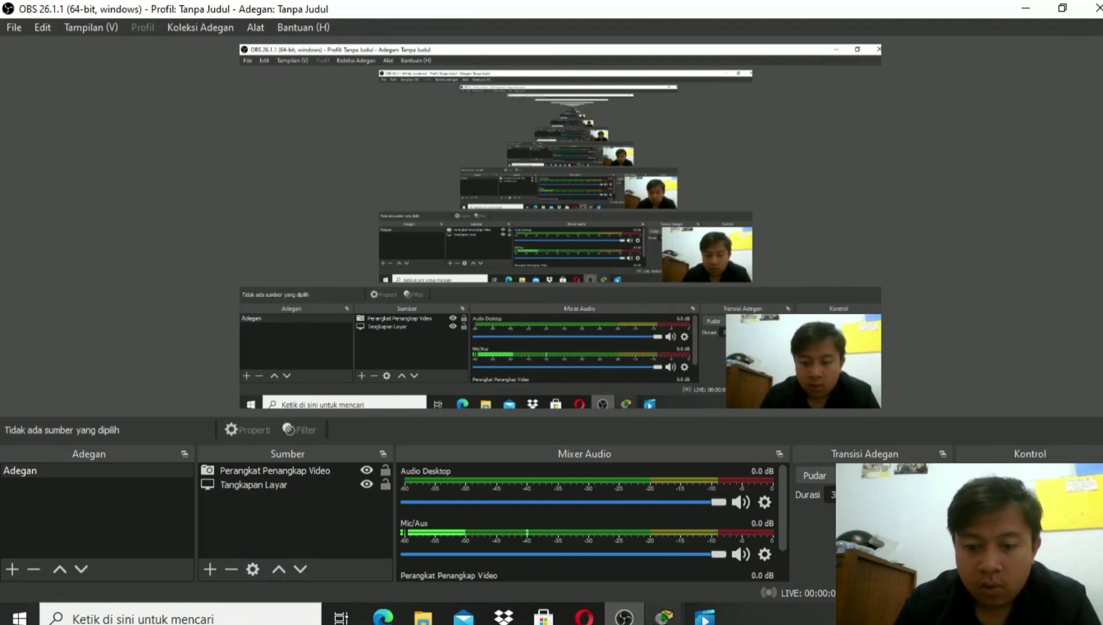
mouse_move(665, 617)
left_click(647, 579)
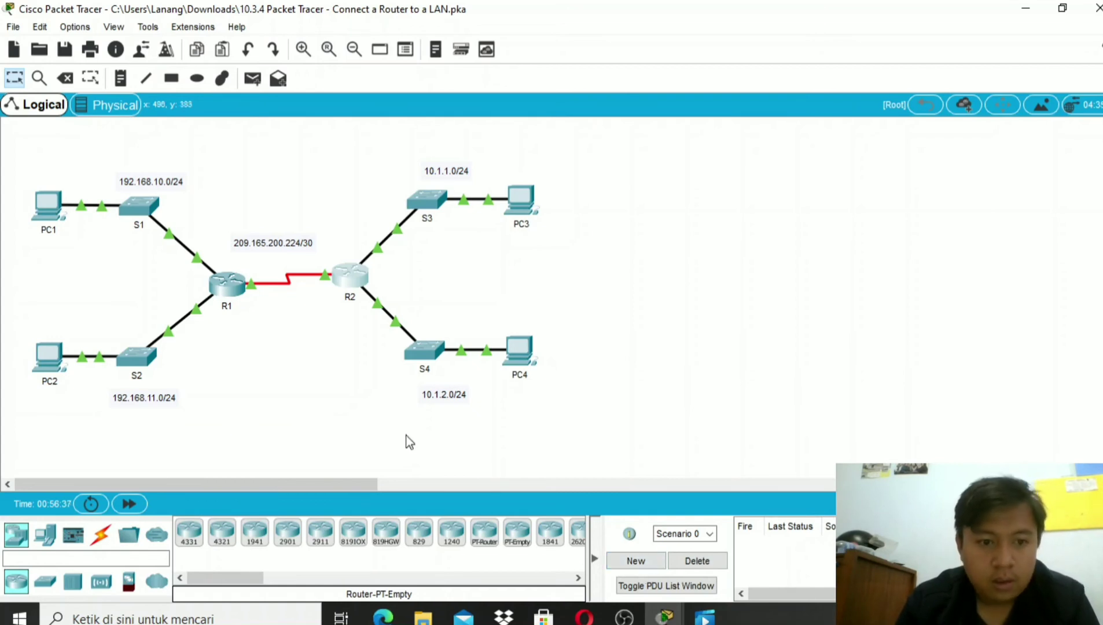
Step: Open R1's console, run show ip route, and move the console window aside to uncover the topology around R2
left_click(227, 297)
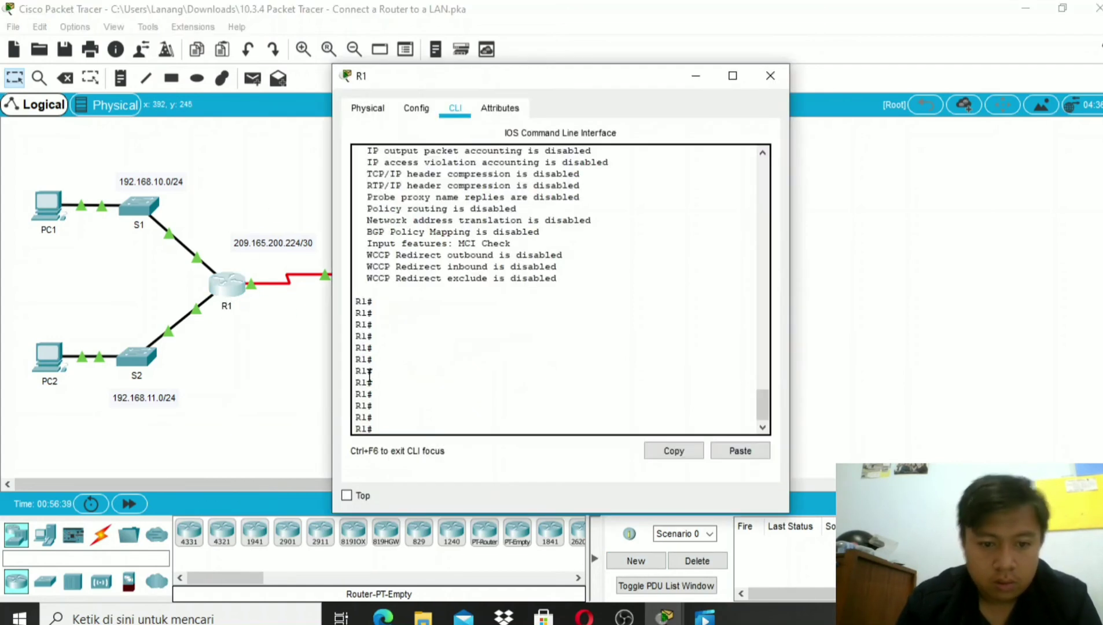
type("s")
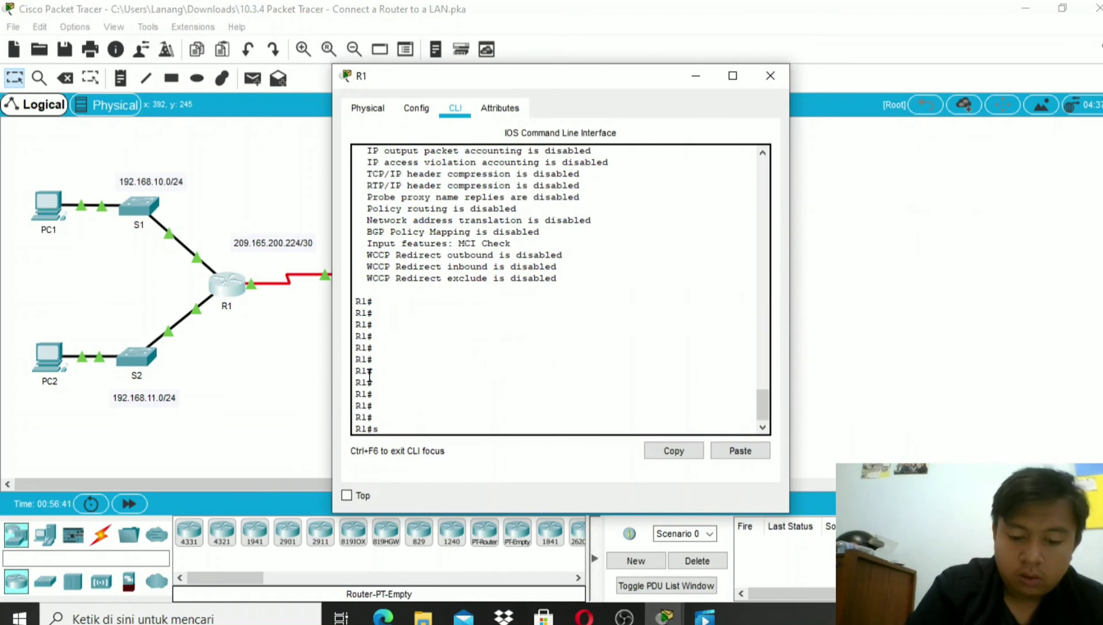
type("how ip")
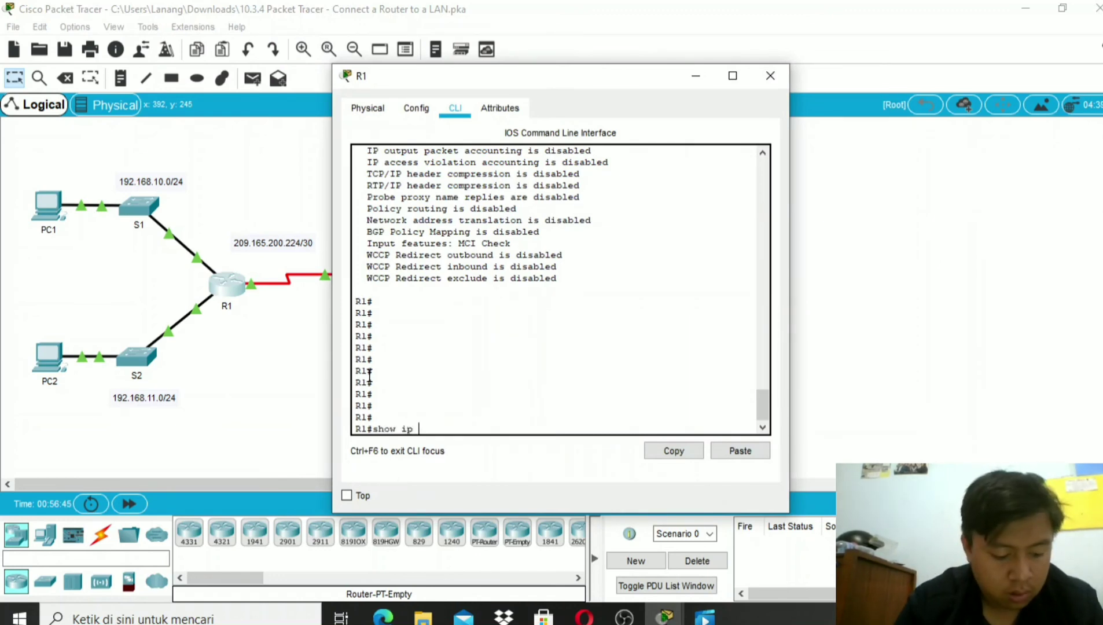
type(" route")
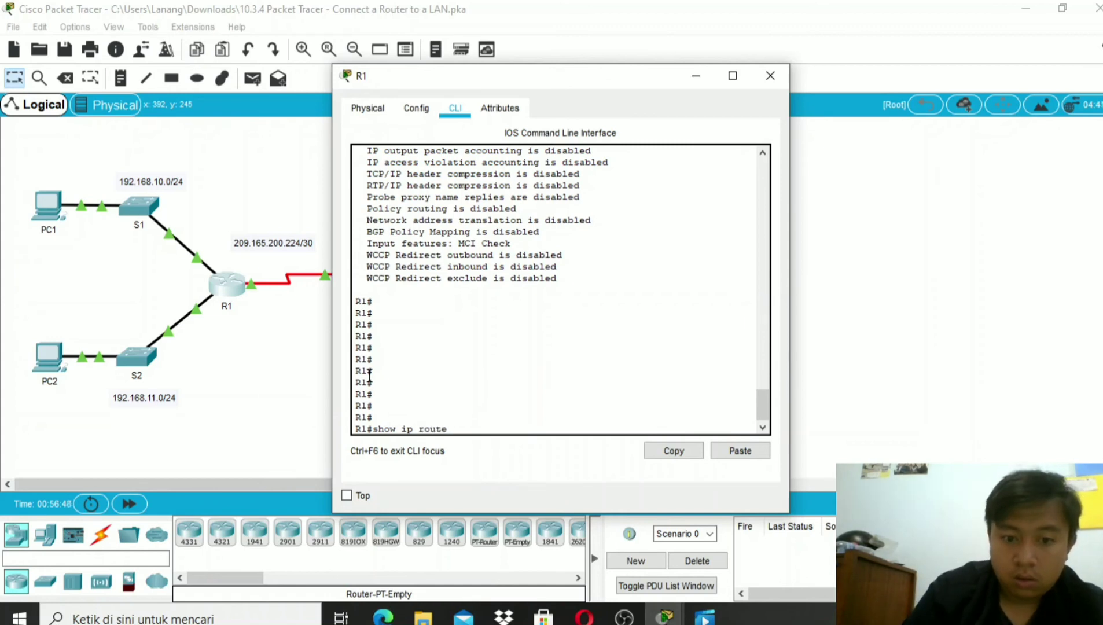
key("Return")
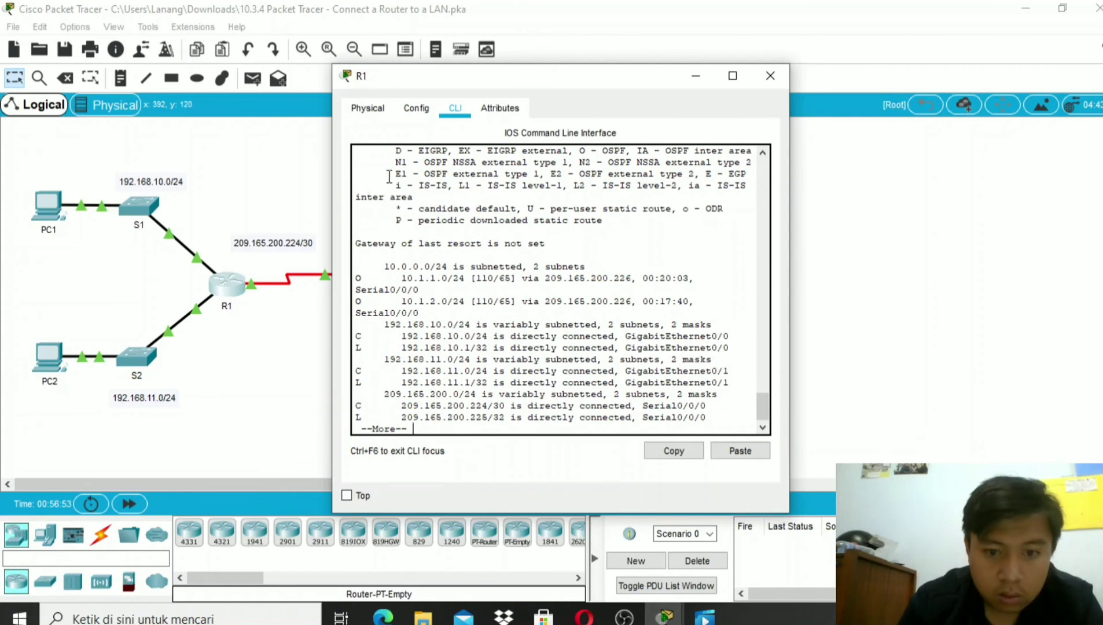
left_click_drag(637, 84, 747, 98)
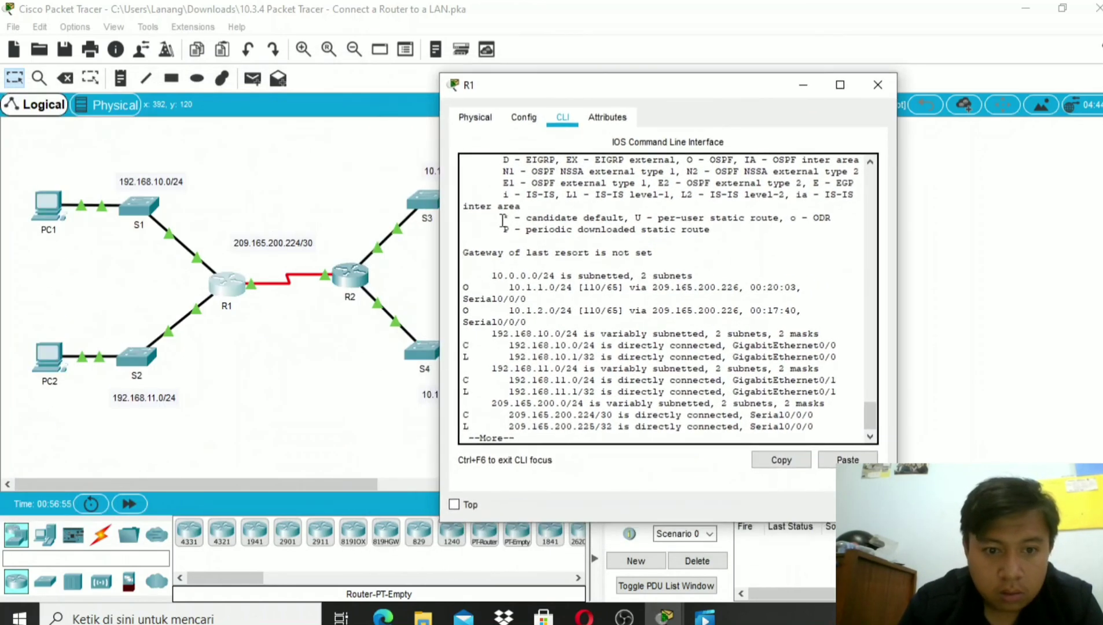
Step: Open R2's console and page through the remaining GigabitEthernet0/0 output to return to the R2# prompt
left_click(358, 278)
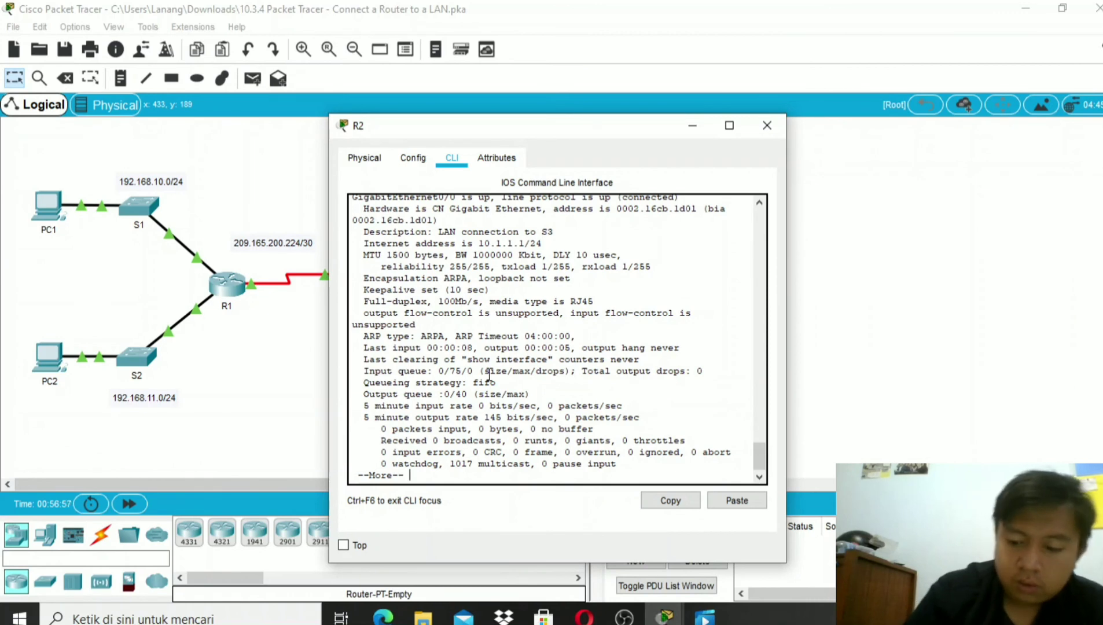
key("Return")
key("Return")
key("Return")
key("Return")
key("Return")
key("Return")
key("Return")
key("Return")
key("Return")
key("Return")
key("Return")
key("Return")
key("Return")
key("Return")
key("Return")
key("Return")
key("Return")
key("Return")
key("Return")
key("Return")
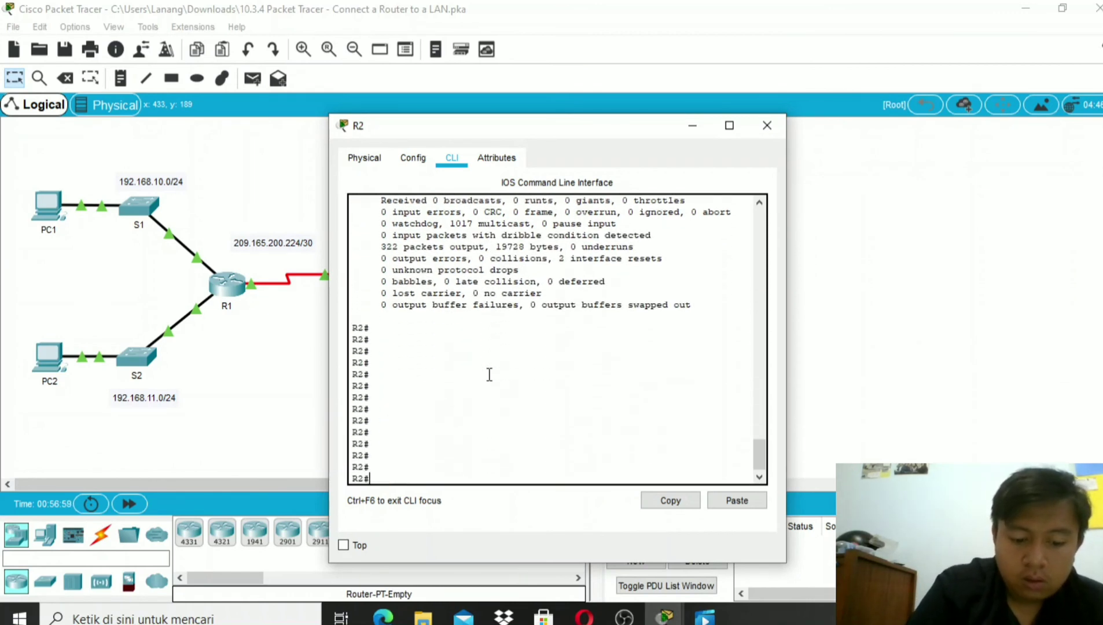
Step: Run show ip route on R2 and examine the directly connected Serial0/0/0 and GigabitEthernet routes
type("show ")
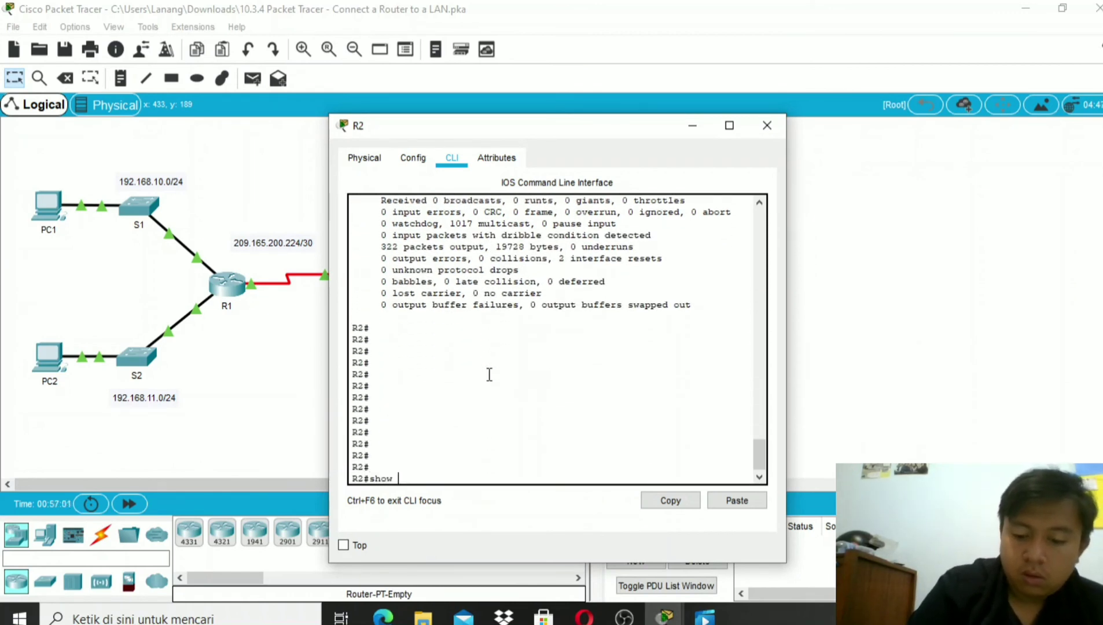
type("io")
key("BackSpace")
type("p")
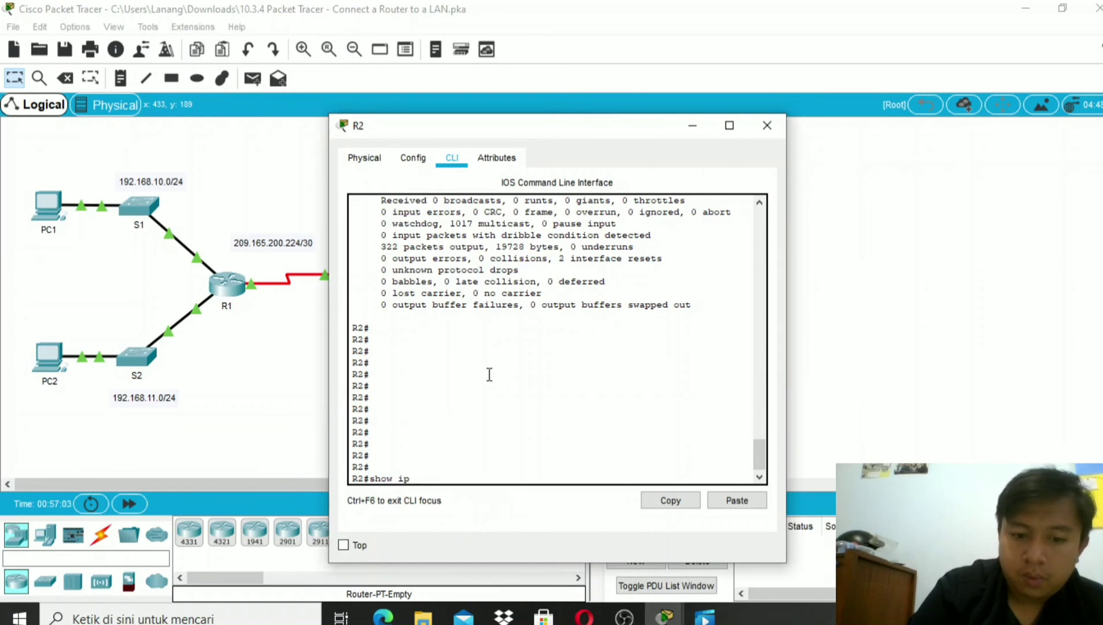
type(" route")
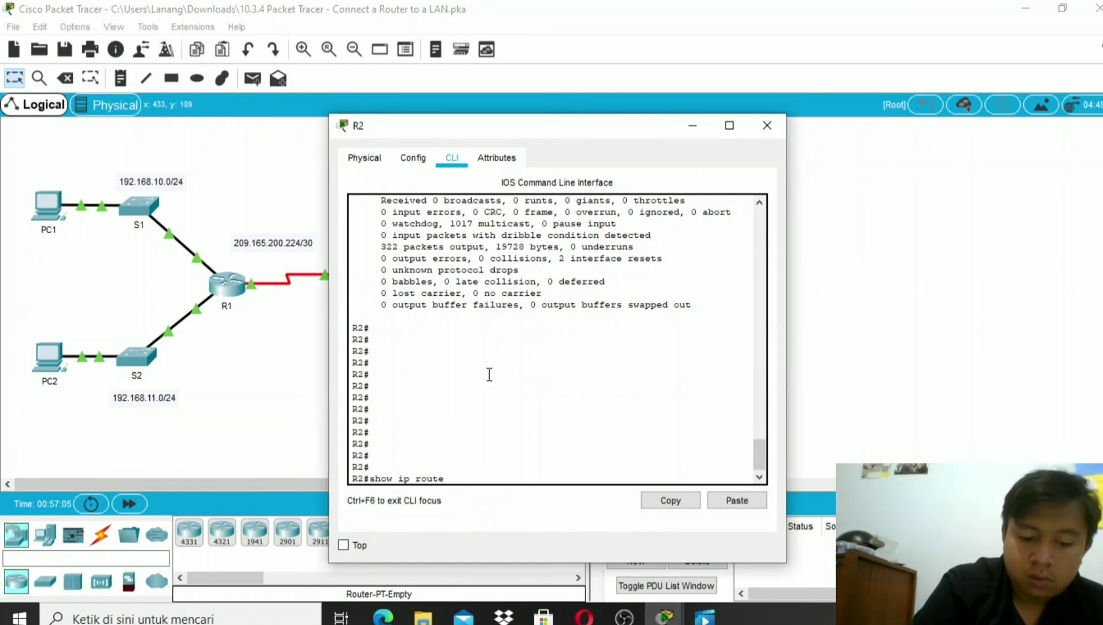
key("Return")
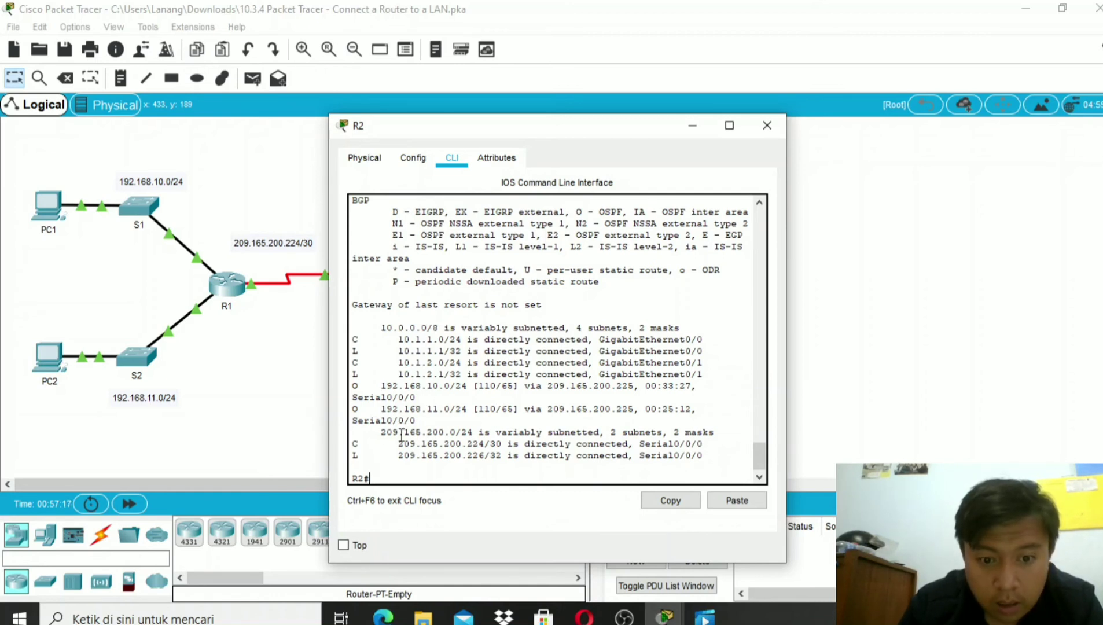
left_click_drag(386, 443, 512, 442)
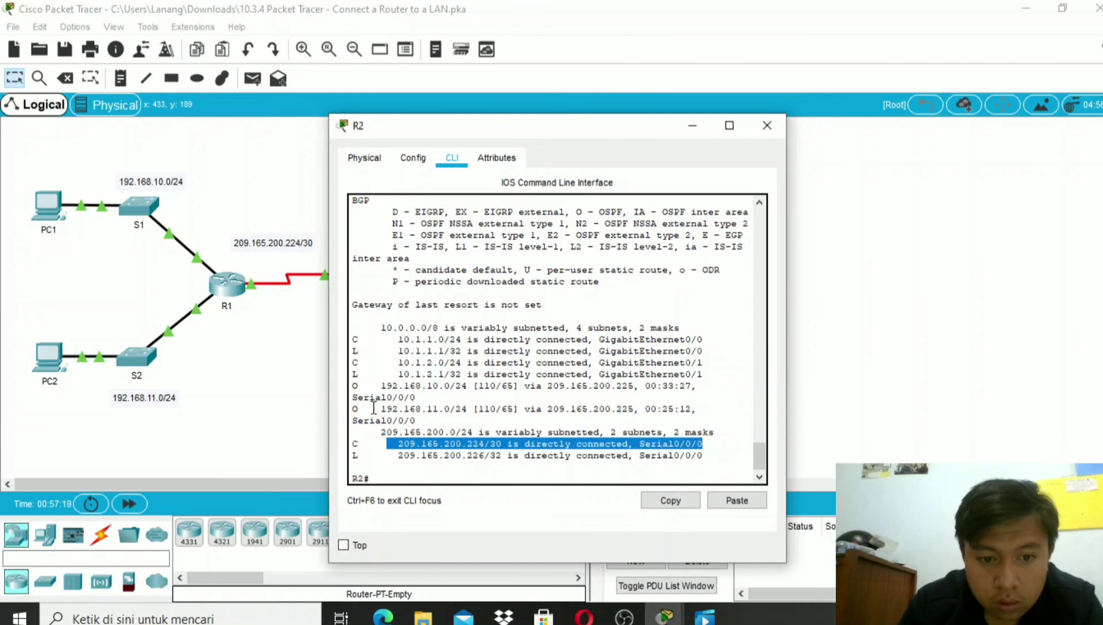
left_click_drag(381, 363, 421, 340)
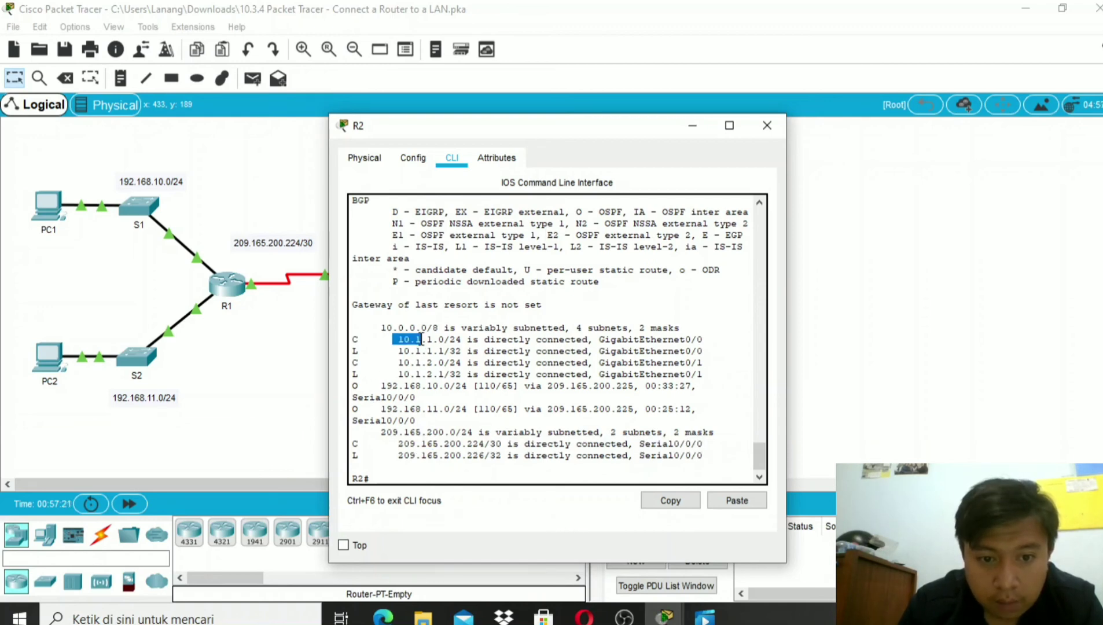
Step: Minimize R2's console, return to R1's console, and examine the connected and OSPF routes in its routing table
left_click(693, 125)
mouse_move(665, 617)
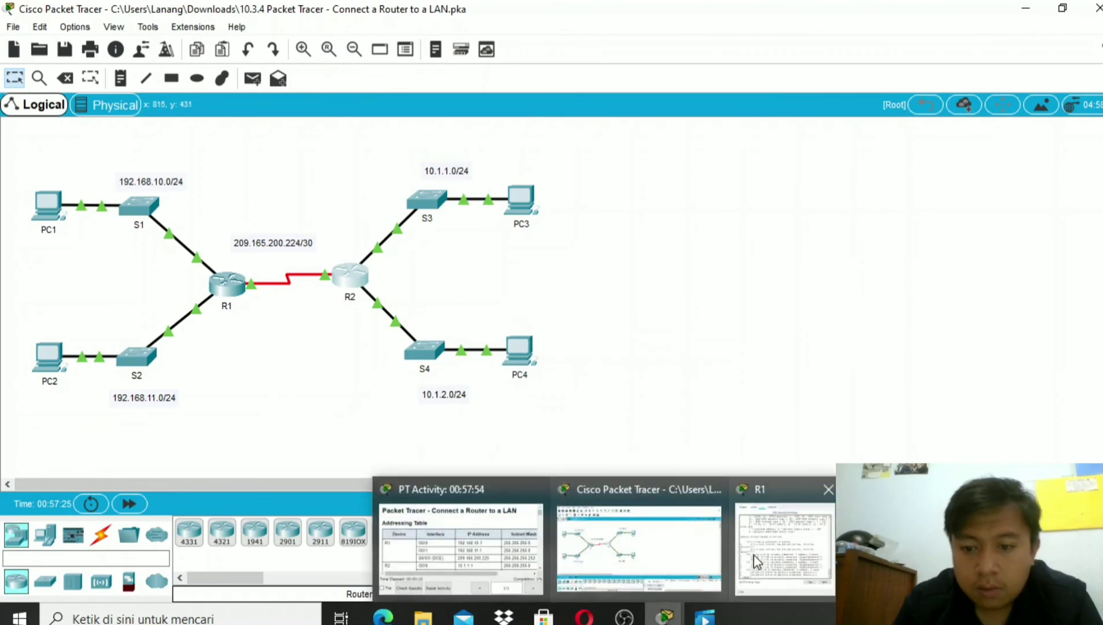
left_click(775, 538)
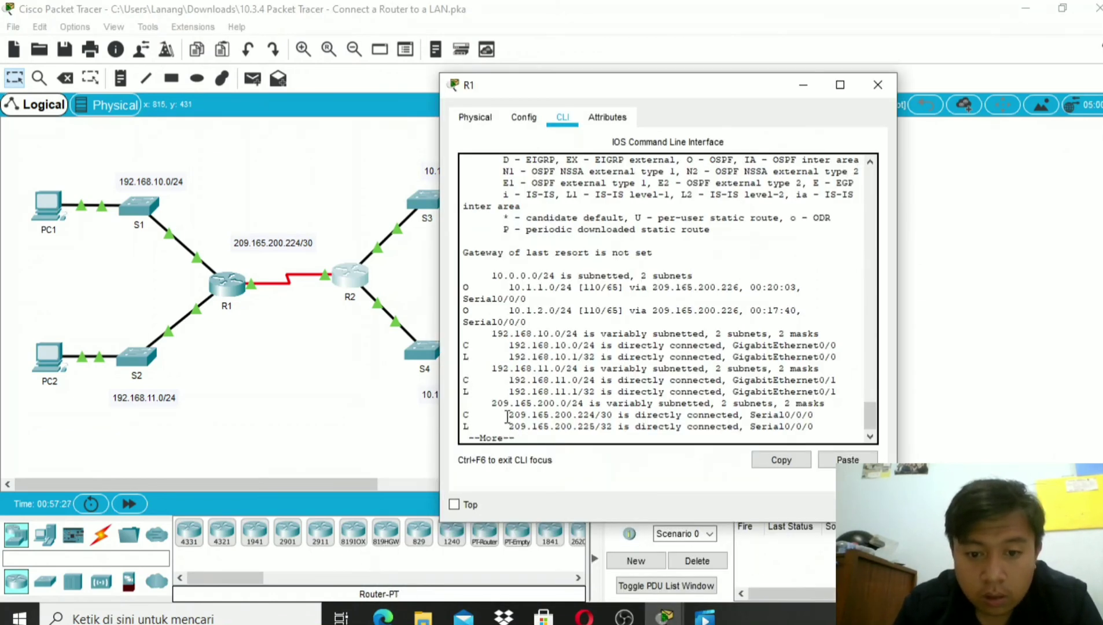
left_click_drag(504, 416, 539, 417)
left_click_drag(492, 380, 526, 380)
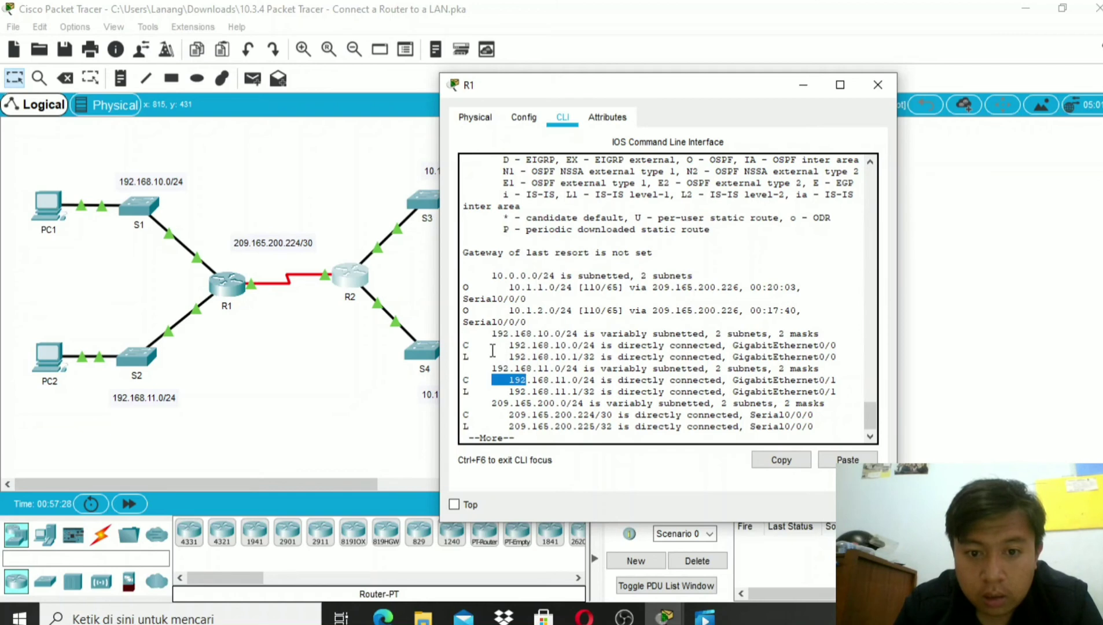
left_click_drag(492, 345, 527, 345)
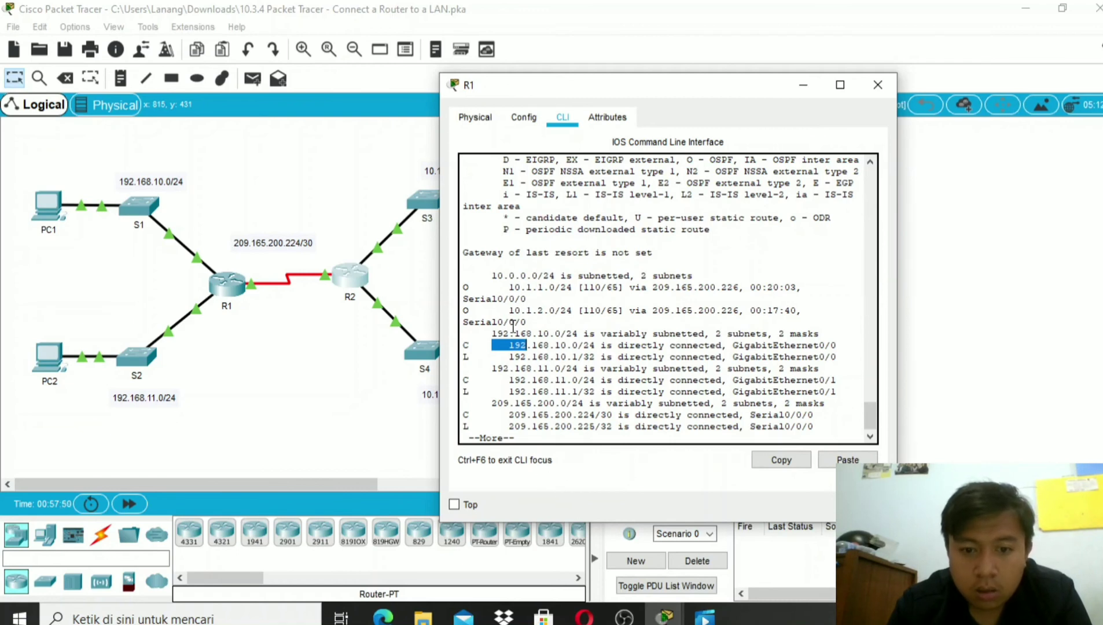
left_click_drag(491, 286, 560, 311)
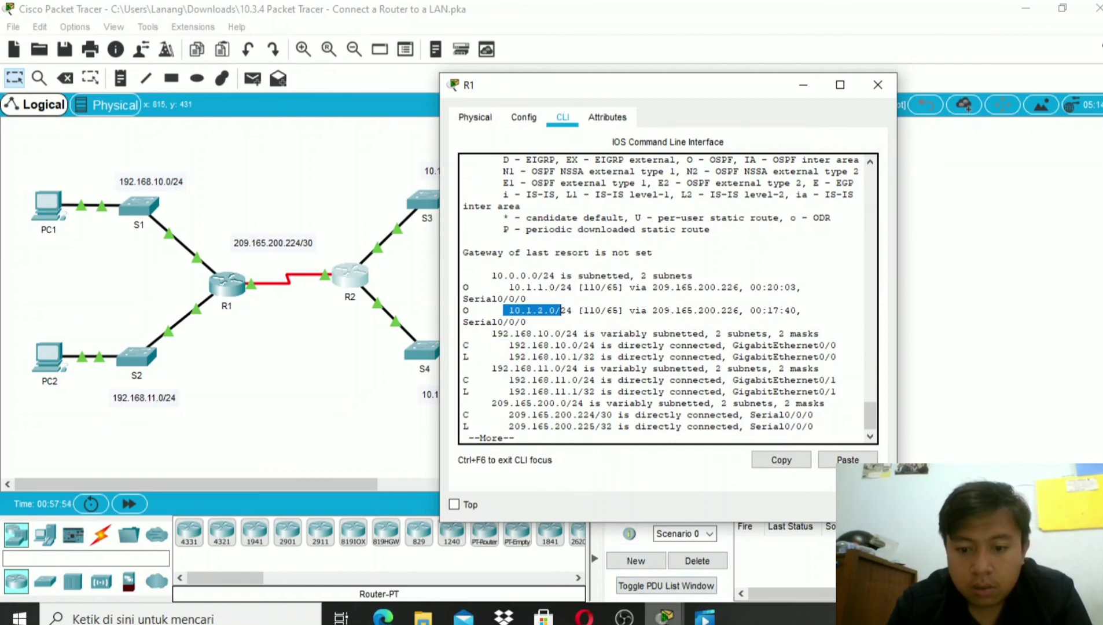
Step: Switch back to R2's console and examine the OSPF routes to 192.168.10.0/24 and 192.168.11.0/24
mouse_move(666, 616)
left_click(899, 549)
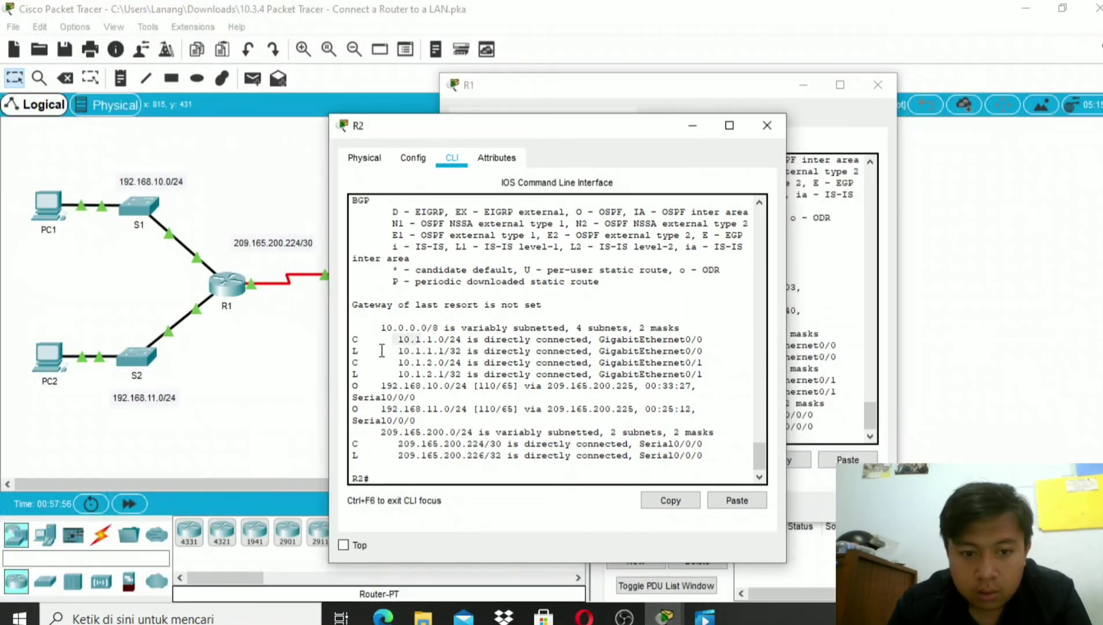
left_click_drag(382, 385, 418, 378)
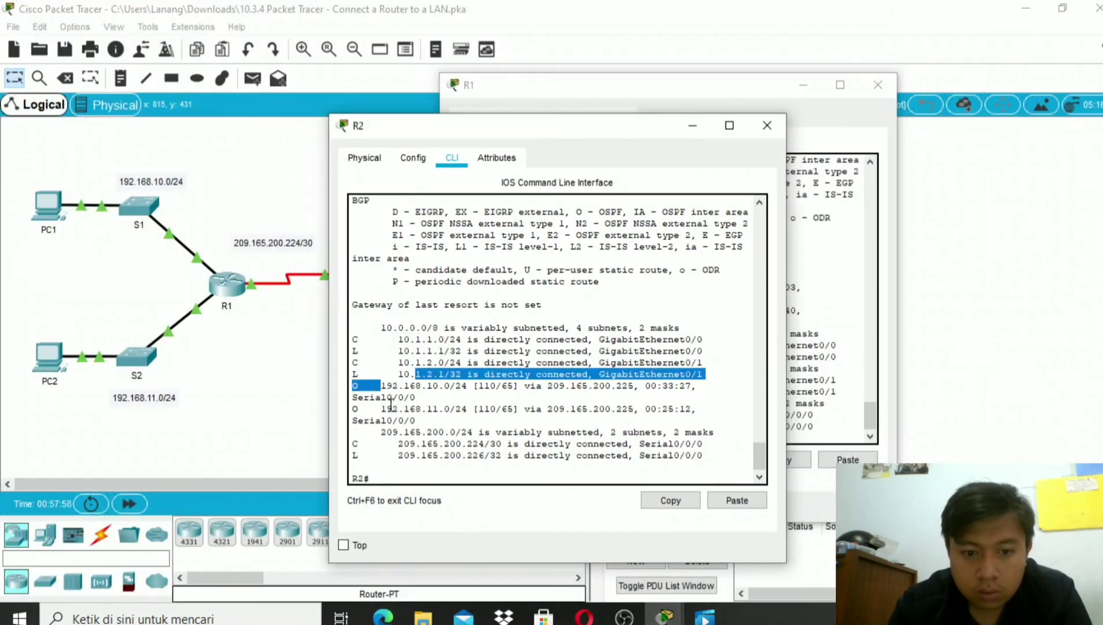
left_click_drag(383, 410, 440, 411)
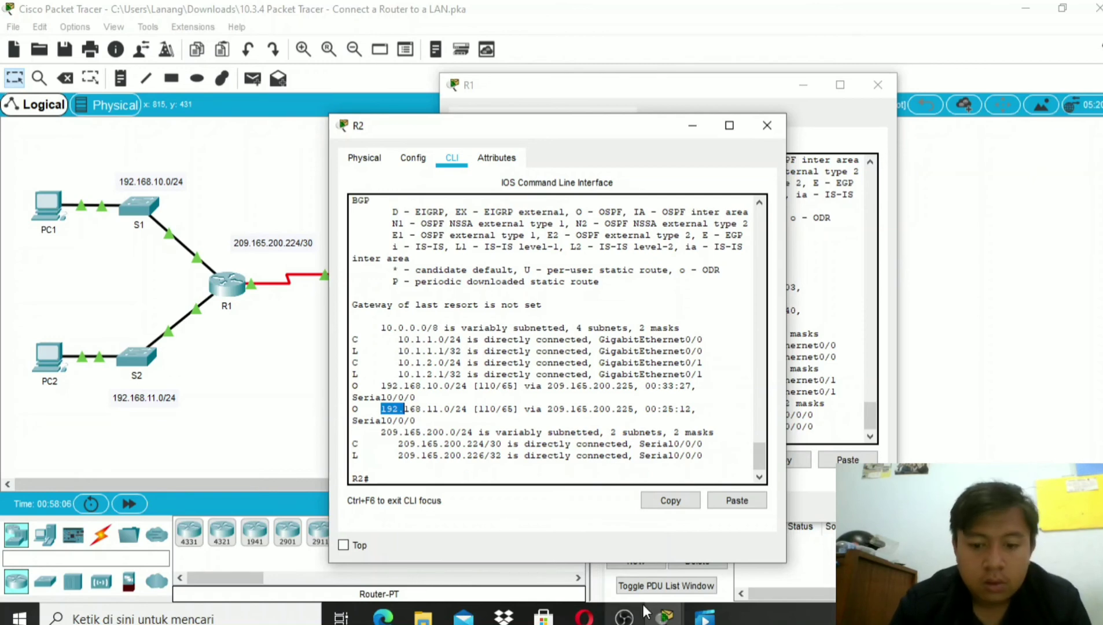
left_click(625, 617)
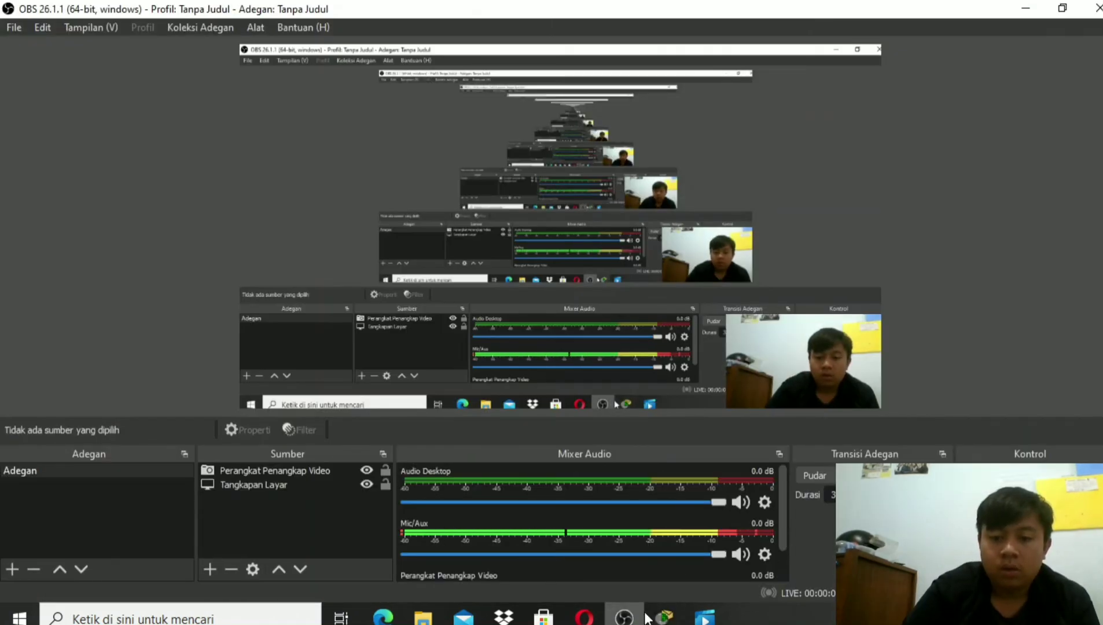
mouse_move(651, 615)
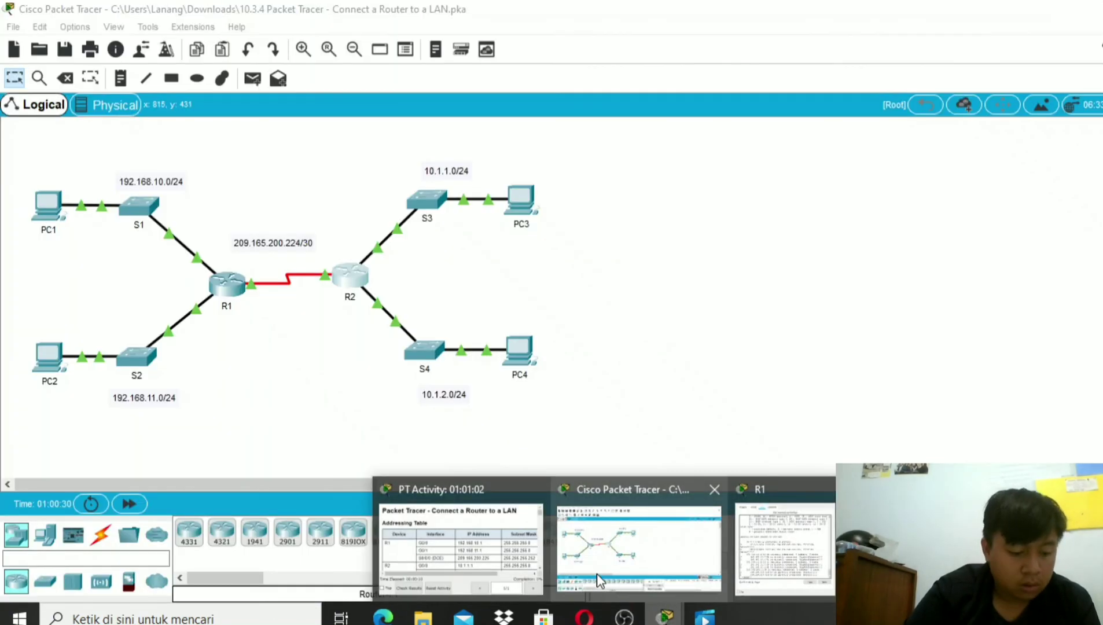
Step: Return to the topology workspace and set the rectangle drawing tool to a solid blue fill
left_click(599, 580)
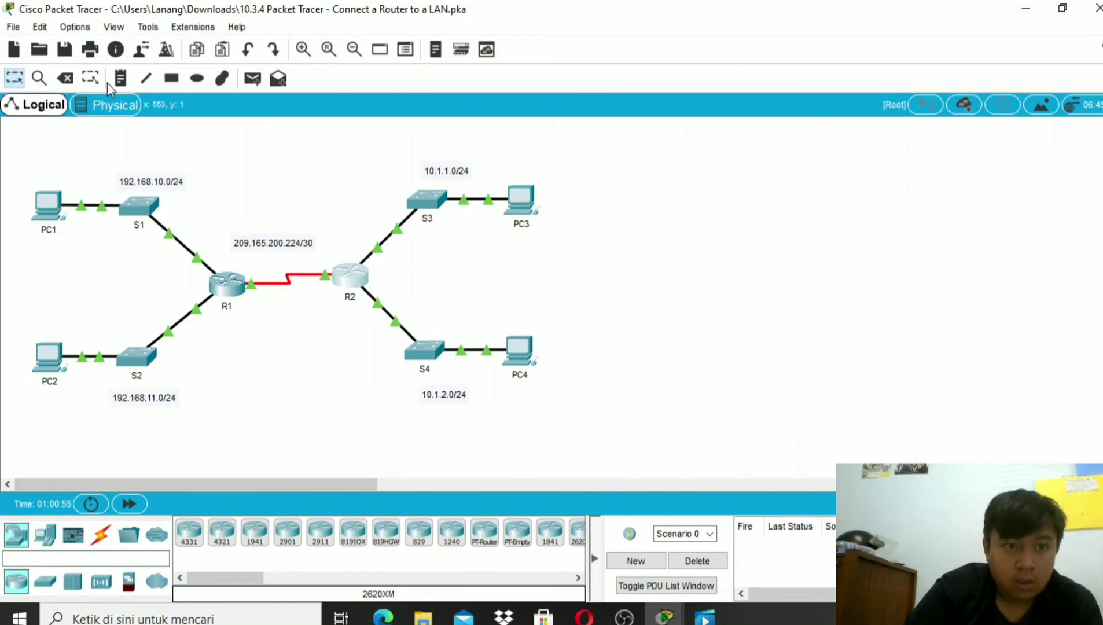
left_click(171, 78)
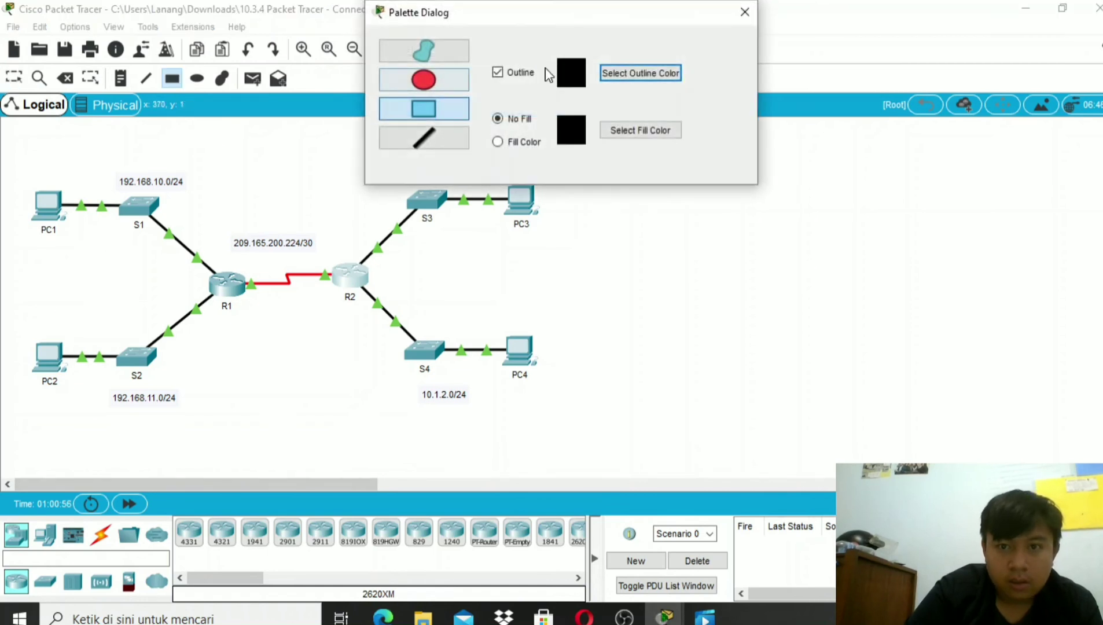
left_click(498, 143)
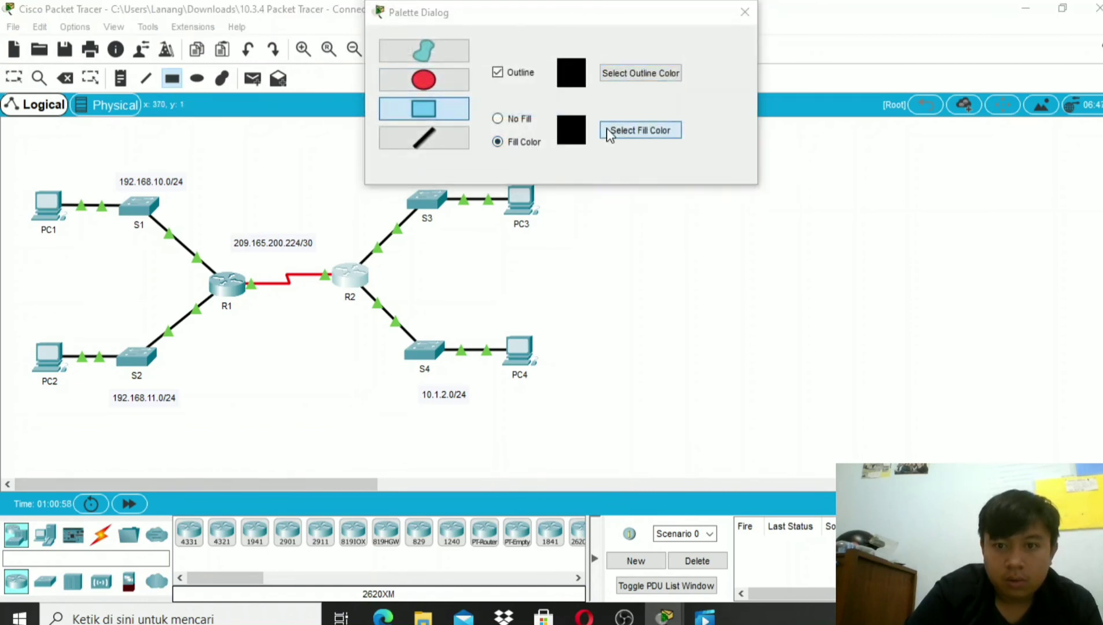
left_click(605, 130)
left_click(584, 215)
left_click_drag(586, 215, 611, 235)
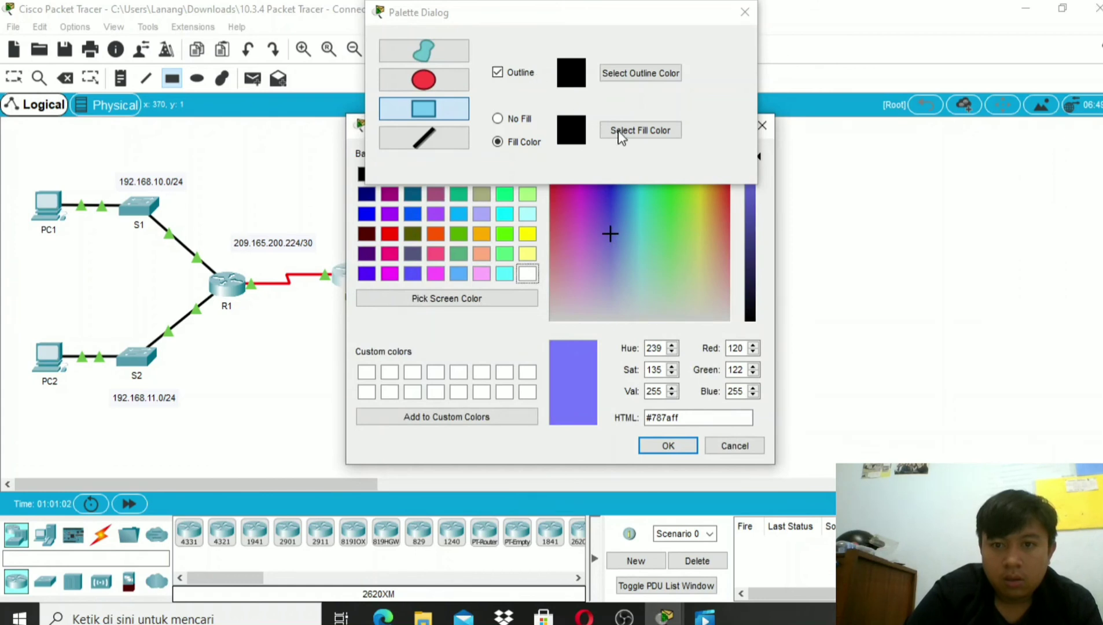
left_click_drag(598, 190, 618, 218)
left_click(668, 445)
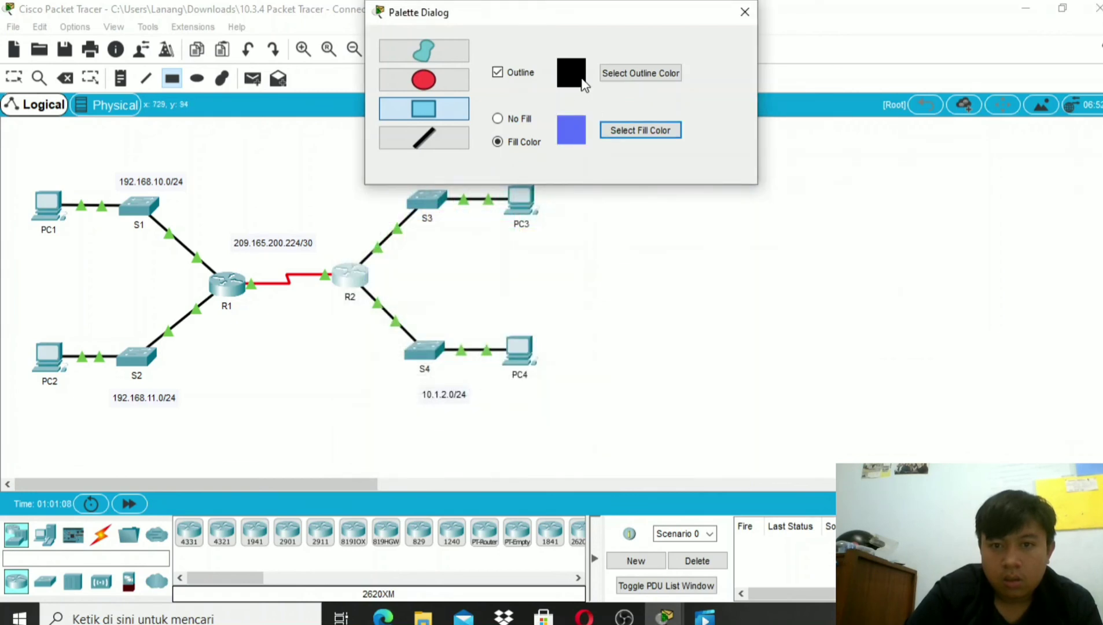
Step: Set a purple outline colour and draw a blue rectangle around PC2, S2 and the 192.168.11.0/24 label
left_click(614, 74)
mouse_move(605, 210)
left_mouse_down()
mouse_move(608, 248)
mouse_move(595, 220)
left_mouse_up()
left_click(681, 445)
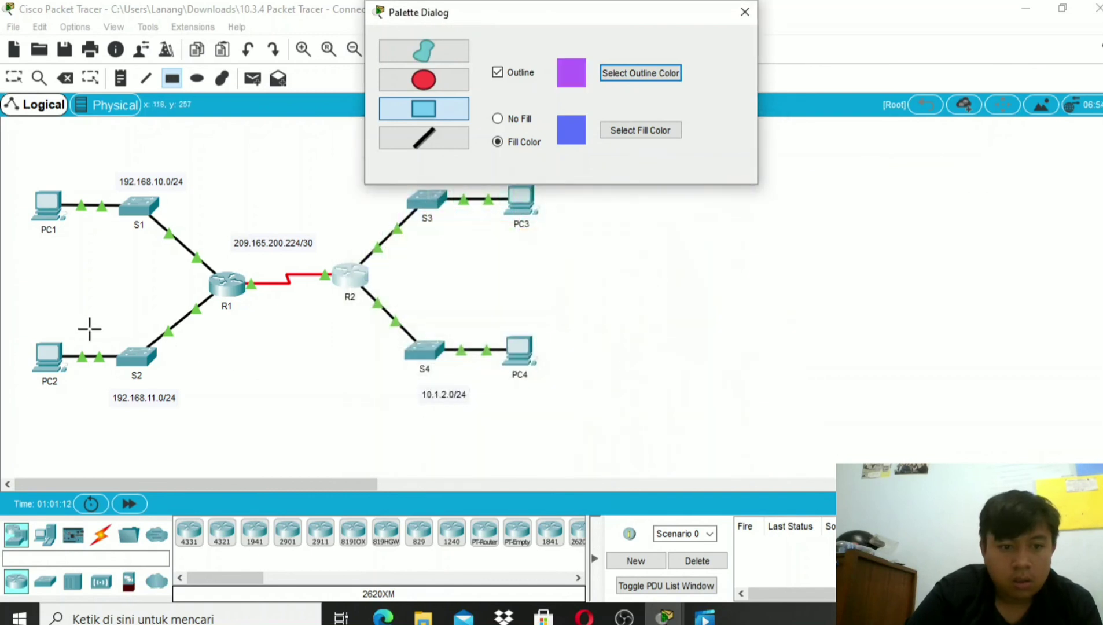
left_click_drag(20, 331, 191, 413)
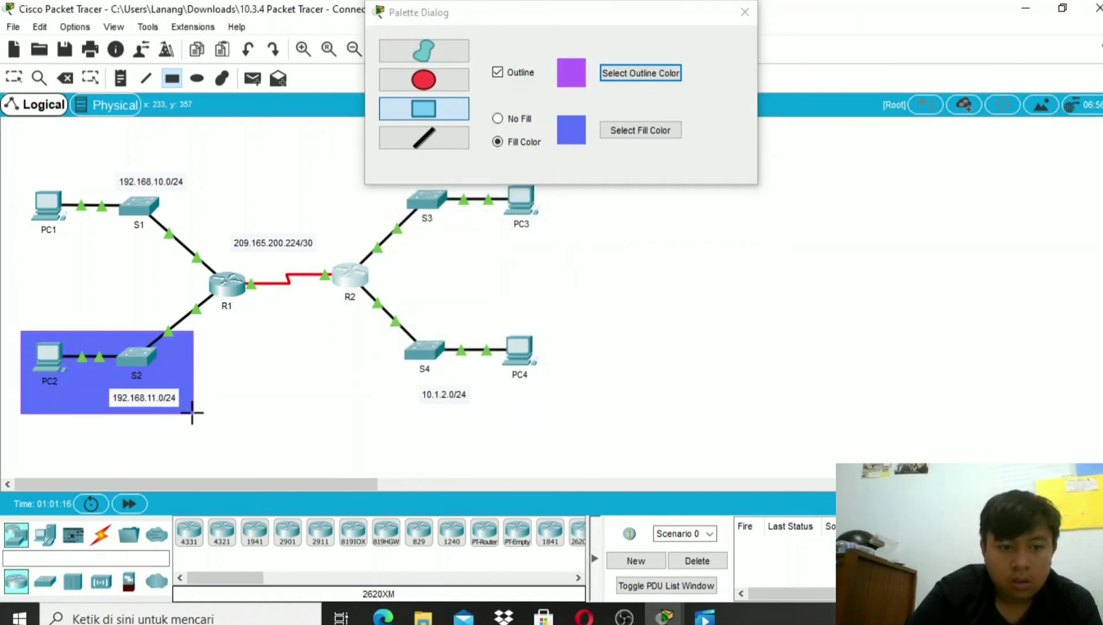
Step: Change the fill to light green #55ff9c and draw a rectangle around S4 and PC4
left_click(614, 131)
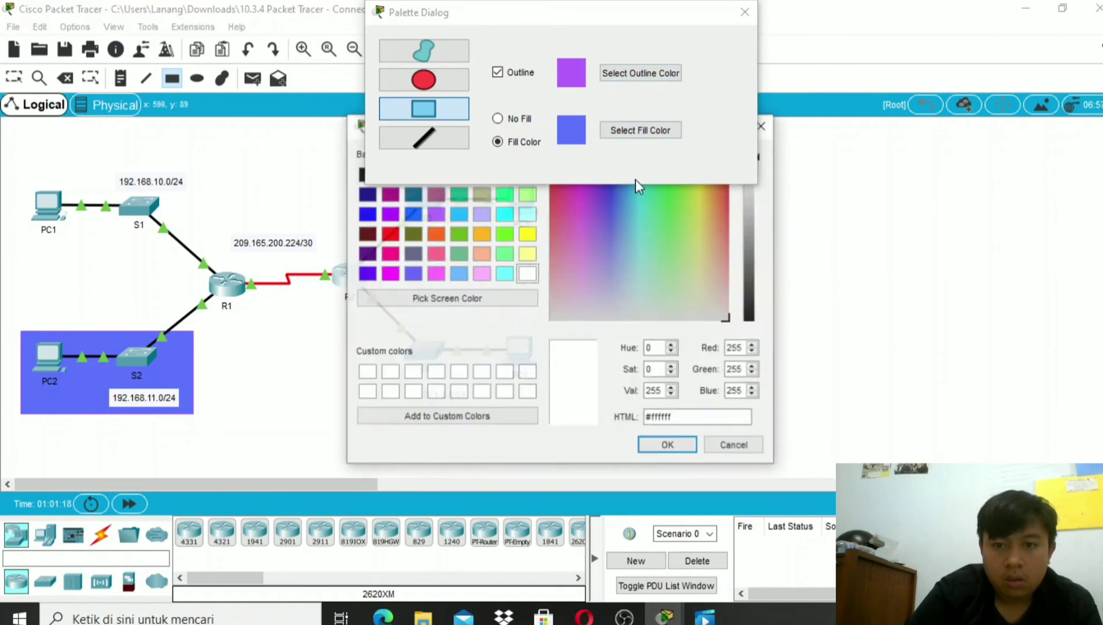
left_click(631, 237)
left_click(658, 212)
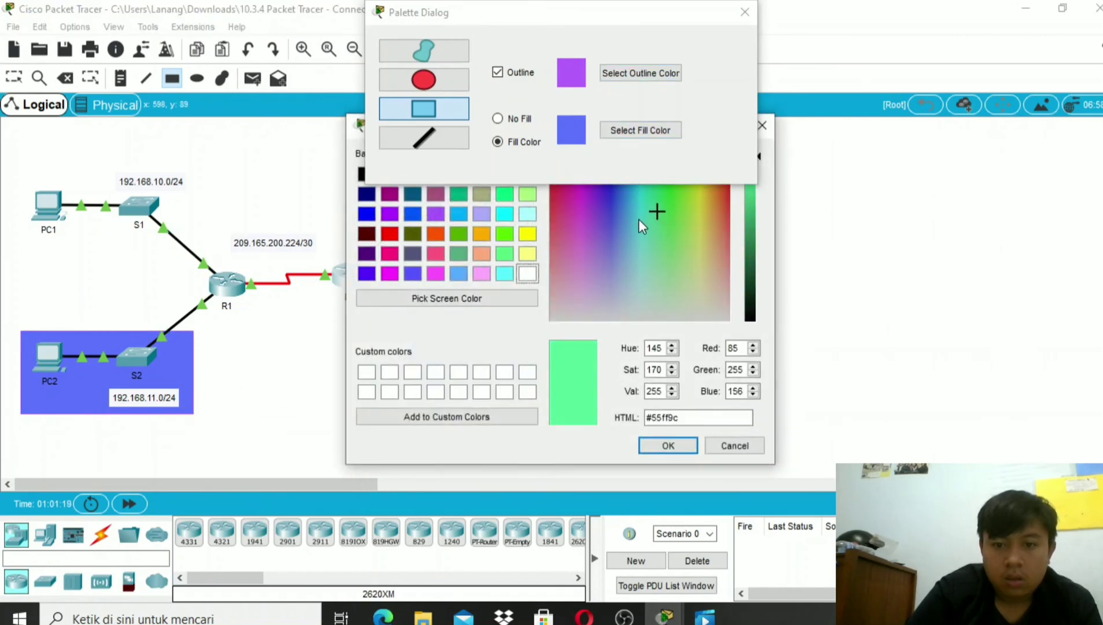
left_click(668, 446)
mouse_move(373, 392)
left_mouse_down()
mouse_move(495, 313)
mouse_move(539, 327)
mouse_move(552, 316)
left_mouse_up()
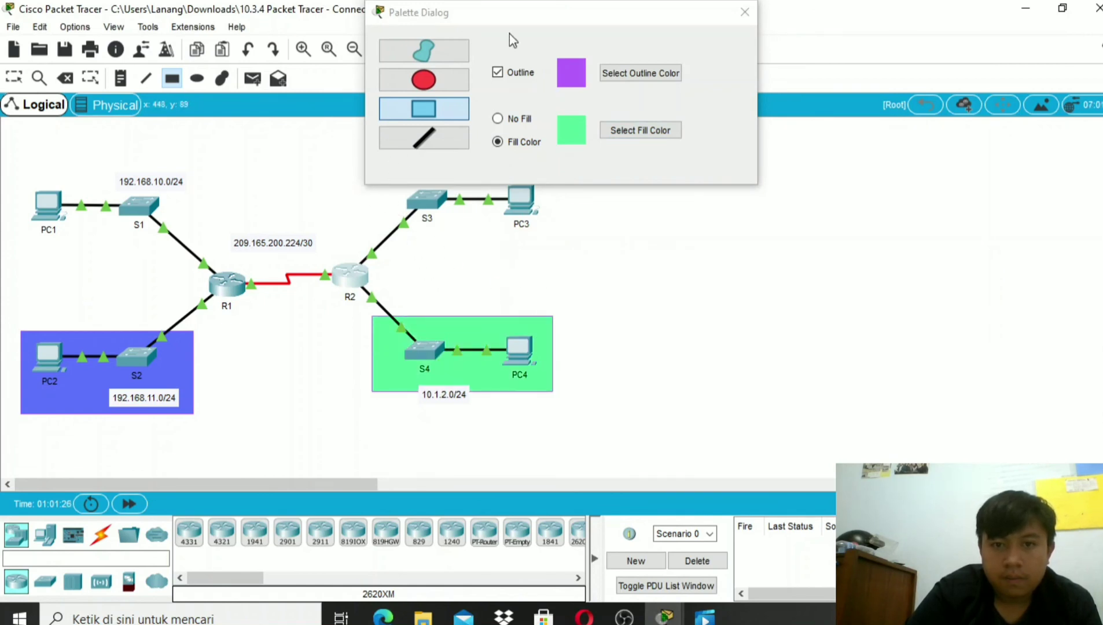
Step: Move the palette clear of the topology and draw a rectangle with magenta fill #ff2cd2 around S3, PC3 and the 10.1.1.0/24 label
left_click_drag(515, 13, 728, 92)
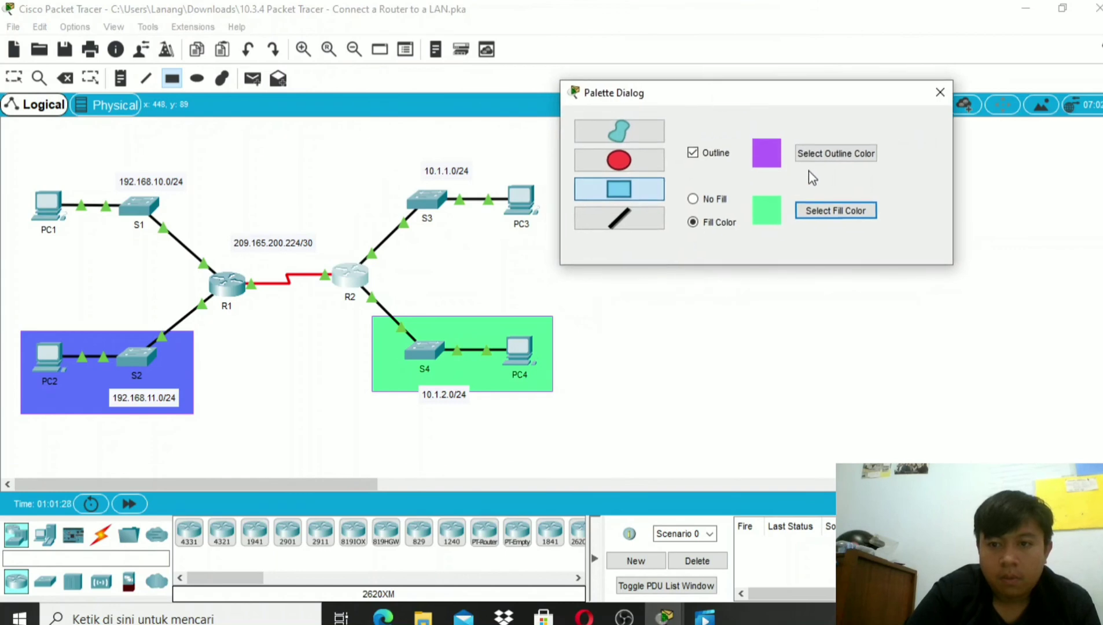
left_click(836, 211)
left_click_drag(676, 287, 574, 186)
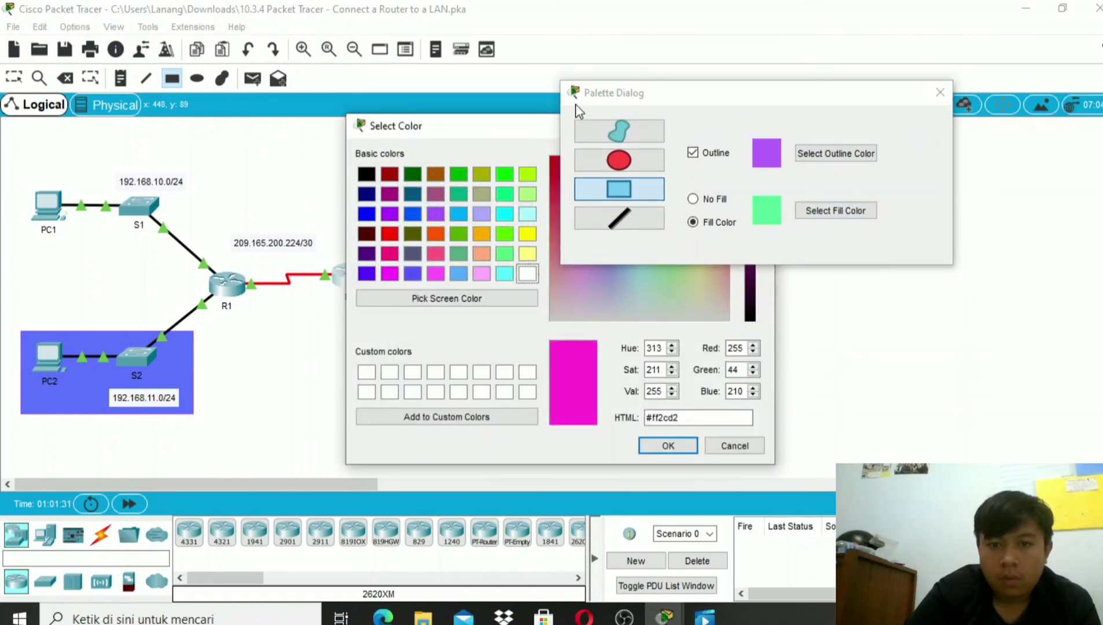
left_click(676, 440)
left_click_drag(385, 154, 562, 243)
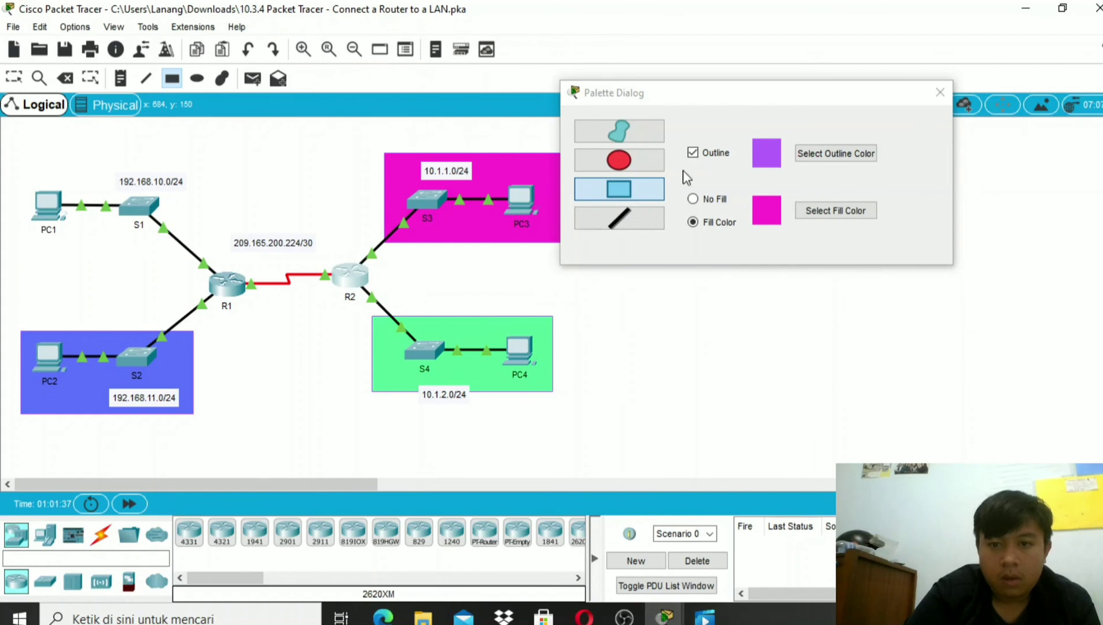
Step: Change the fill to red #ff0004 and draw a rectangle around PC1, S1 and the 192.168.10.0/24 label
left_click(835, 213)
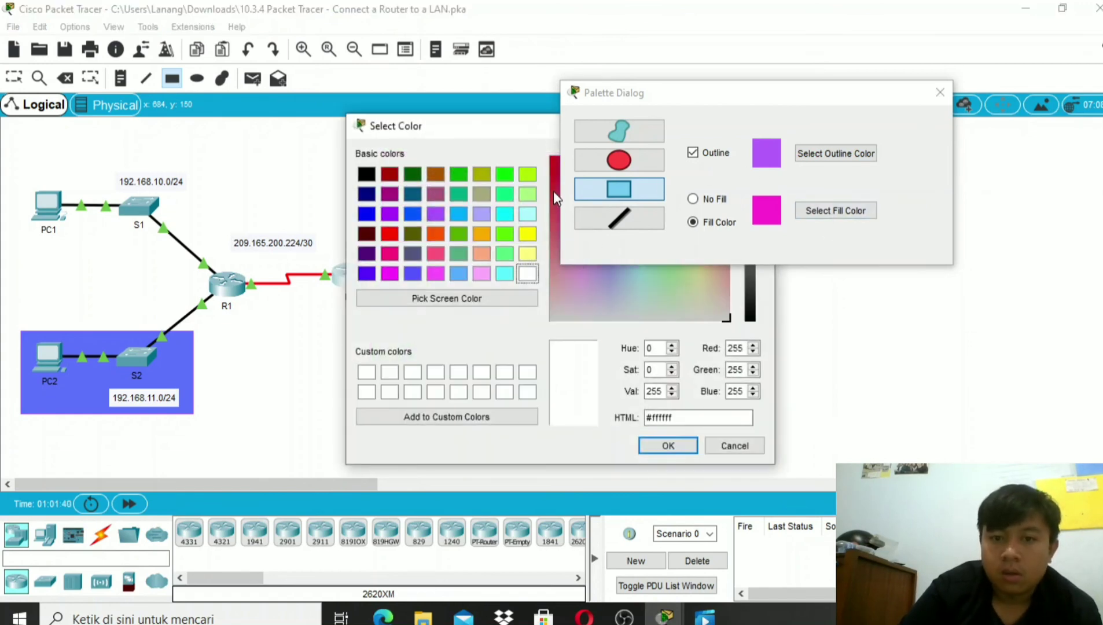
left_click_drag(554, 194, 548, 152)
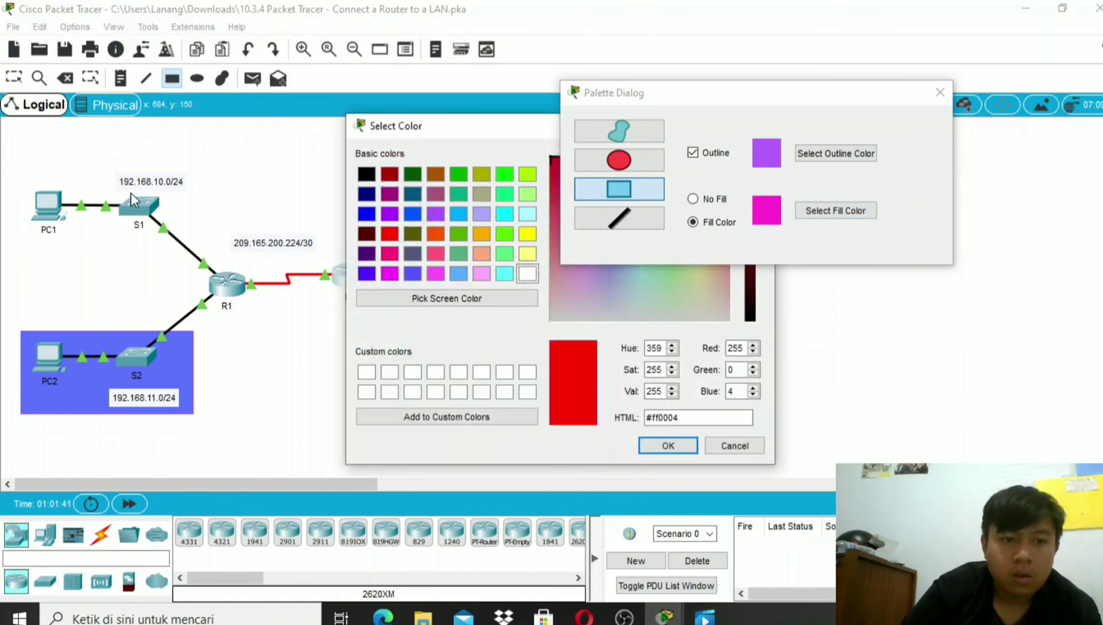
left_click(668, 445)
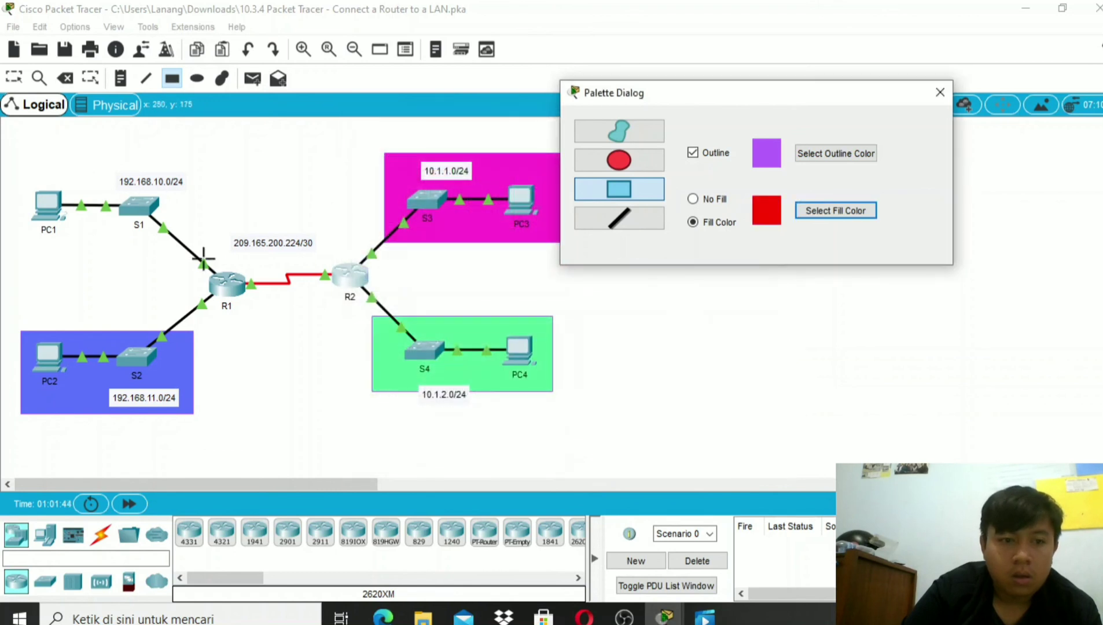
left_click_drag(17, 174, 199, 243)
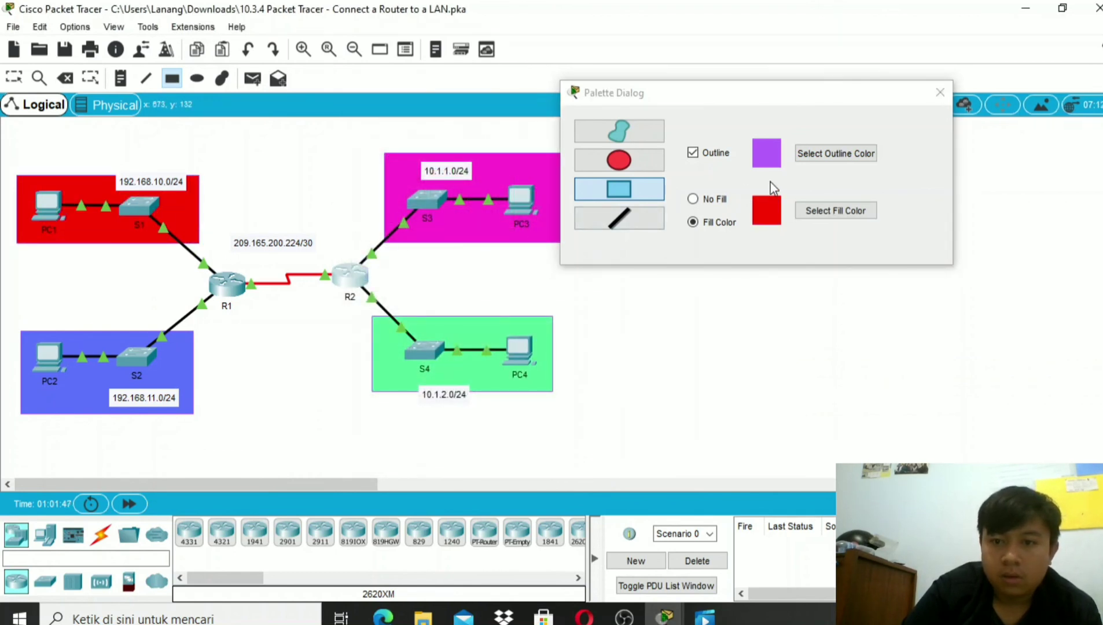
Step: Change the fill to orange #ff8827 and draw a rectangle around the serial link between R1 and R2
left_click(834, 212)
left_click_drag(567, 289, 621, 218)
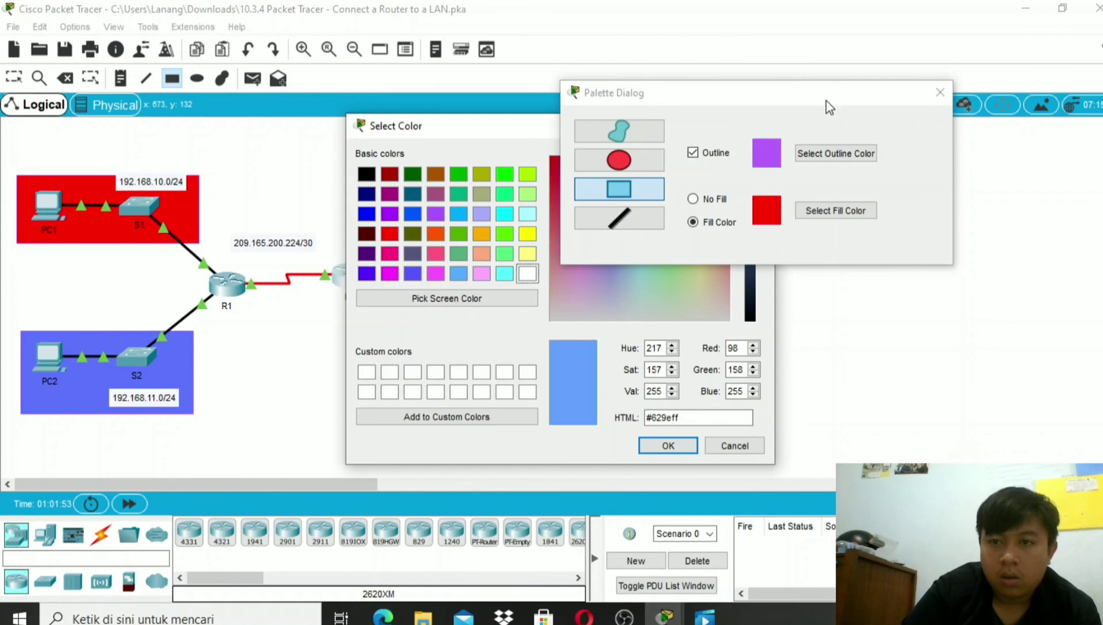
left_click_drag(654, 294, 716, 182)
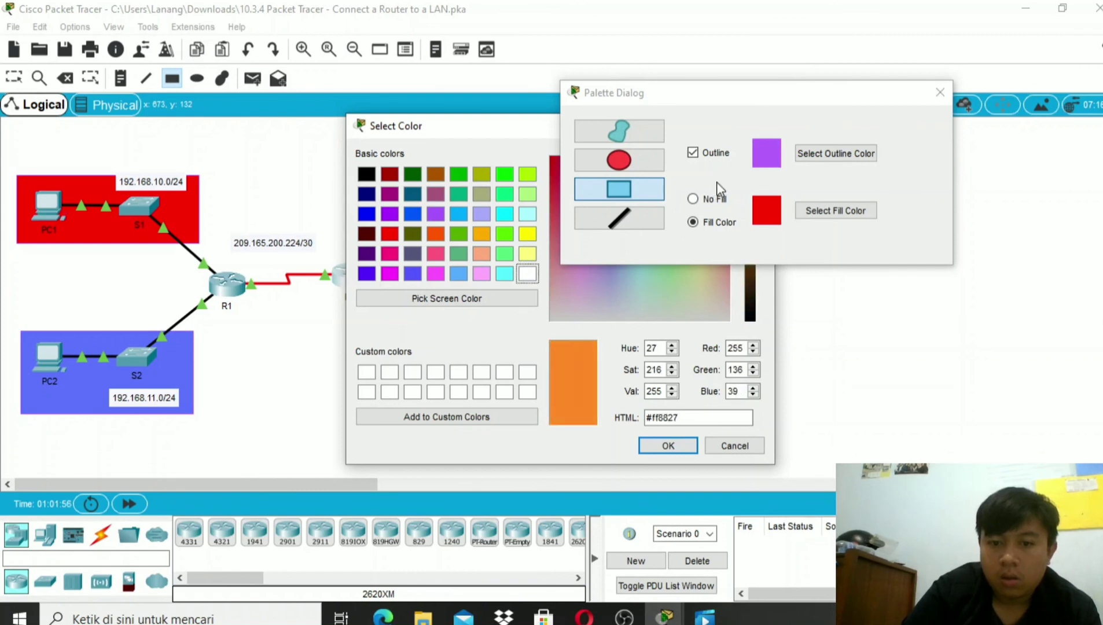
left_click(665, 446)
left_click_drag(250, 262, 329, 296)
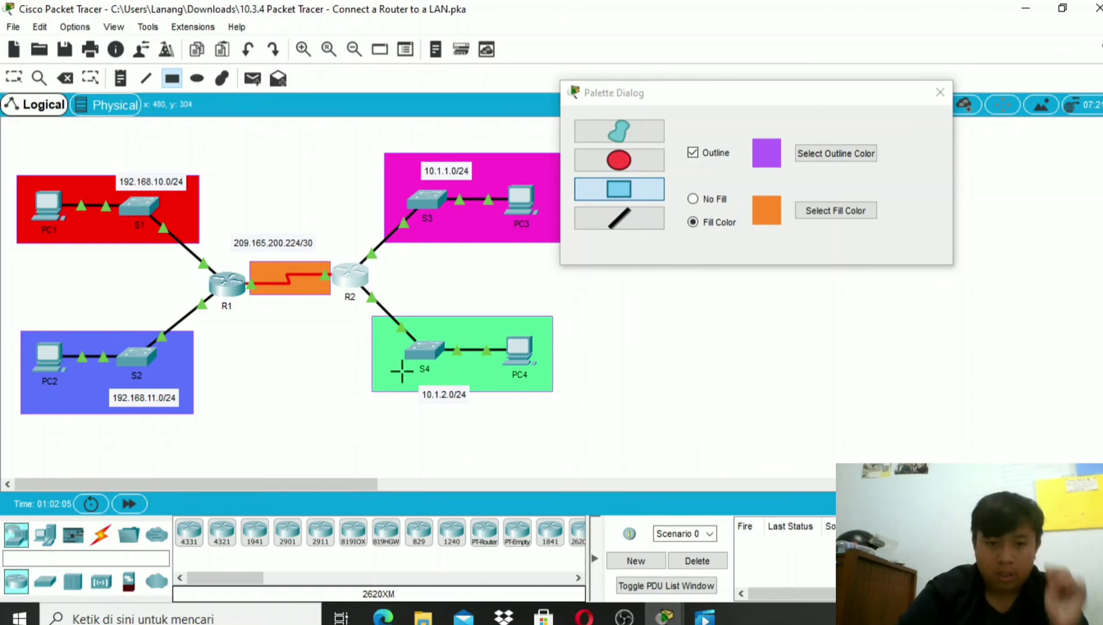
left_click(630, 619)
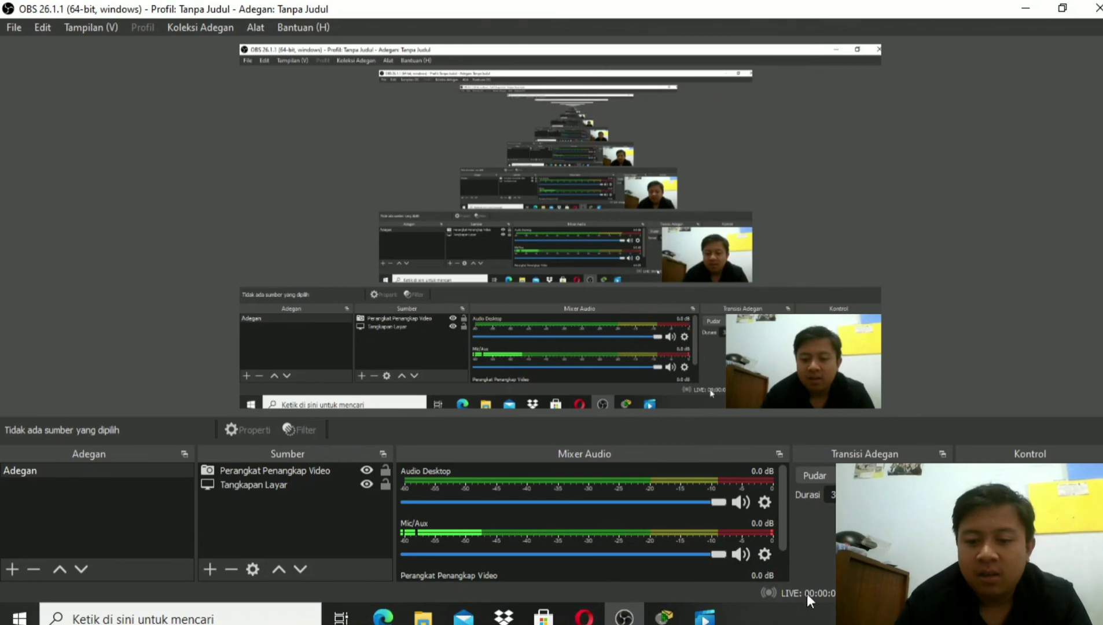
left_click(670, 621)
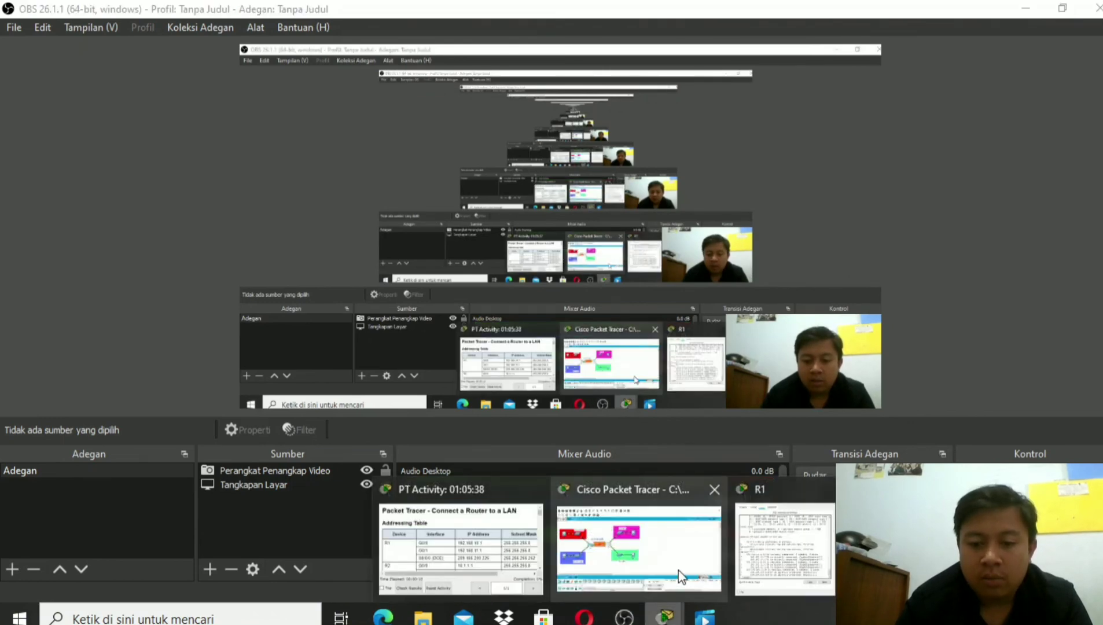
left_click(676, 565)
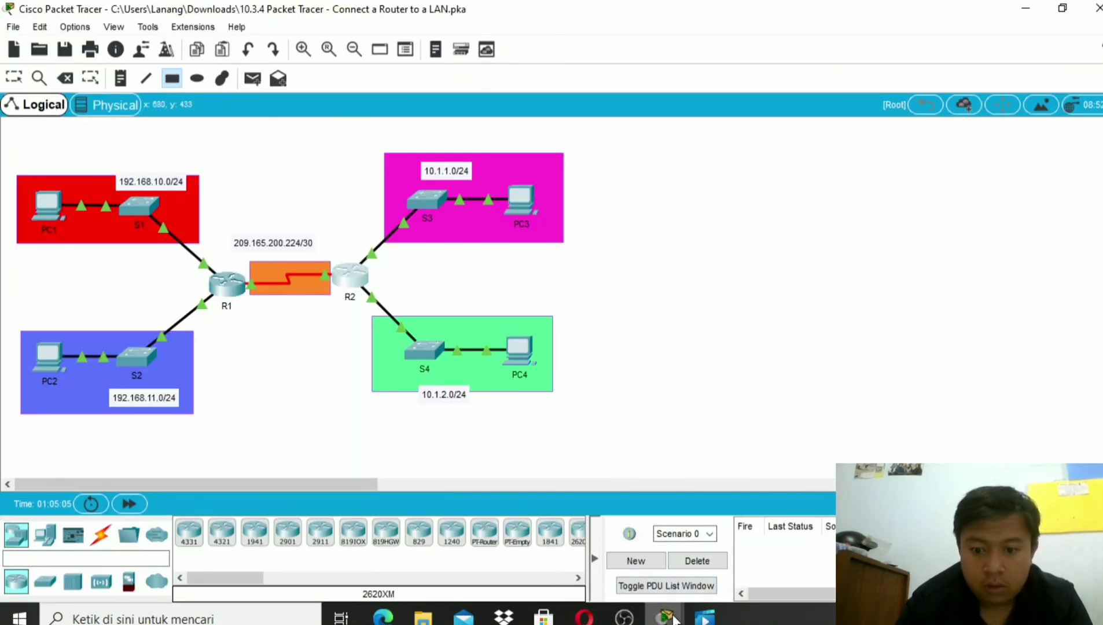
mouse_move(665, 615)
mouse_move(749, 567)
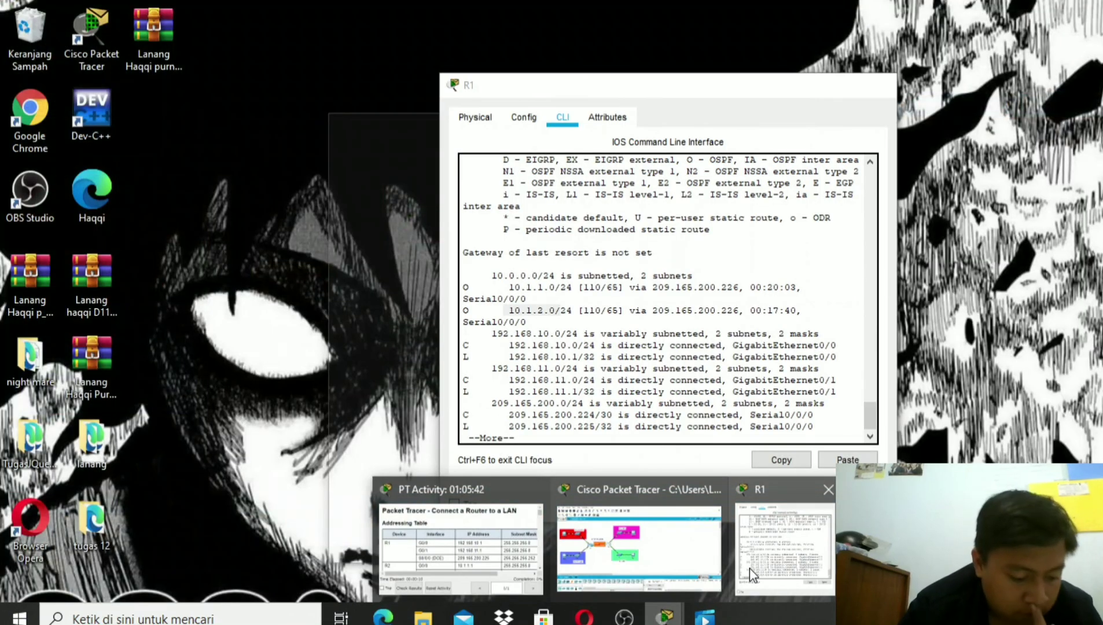
mouse_move(588, 563)
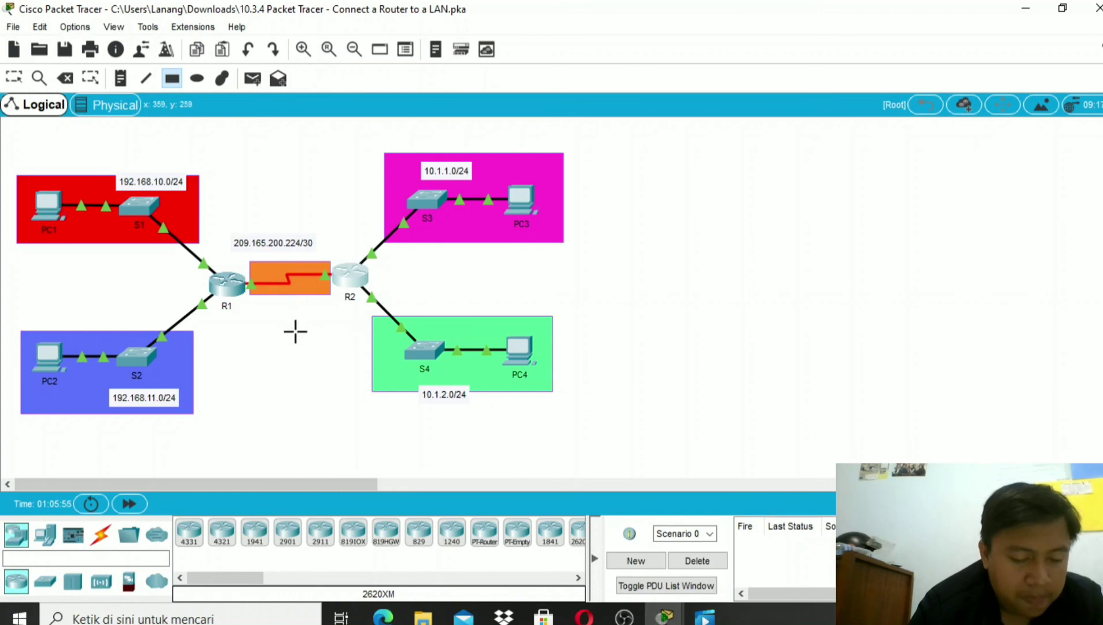
mouse_move(255, 279)
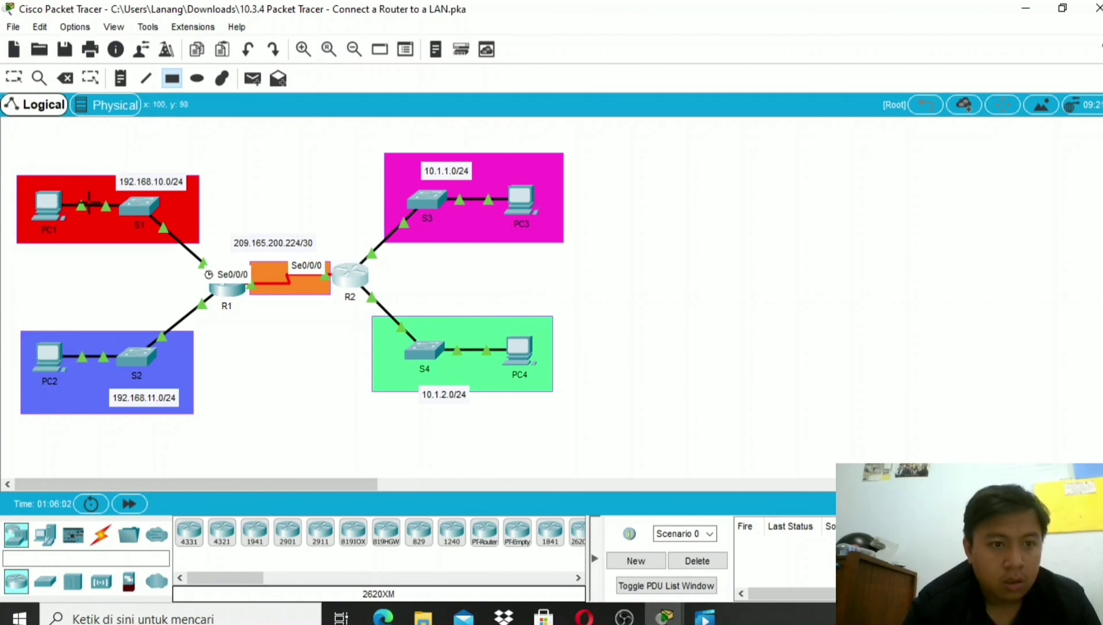
Step: Leave the rectangle tool, open PC1's Command Prompt and ping 10.1.2.10 to test connectivity across the routers
left_click(14, 78)
left_click(49, 205)
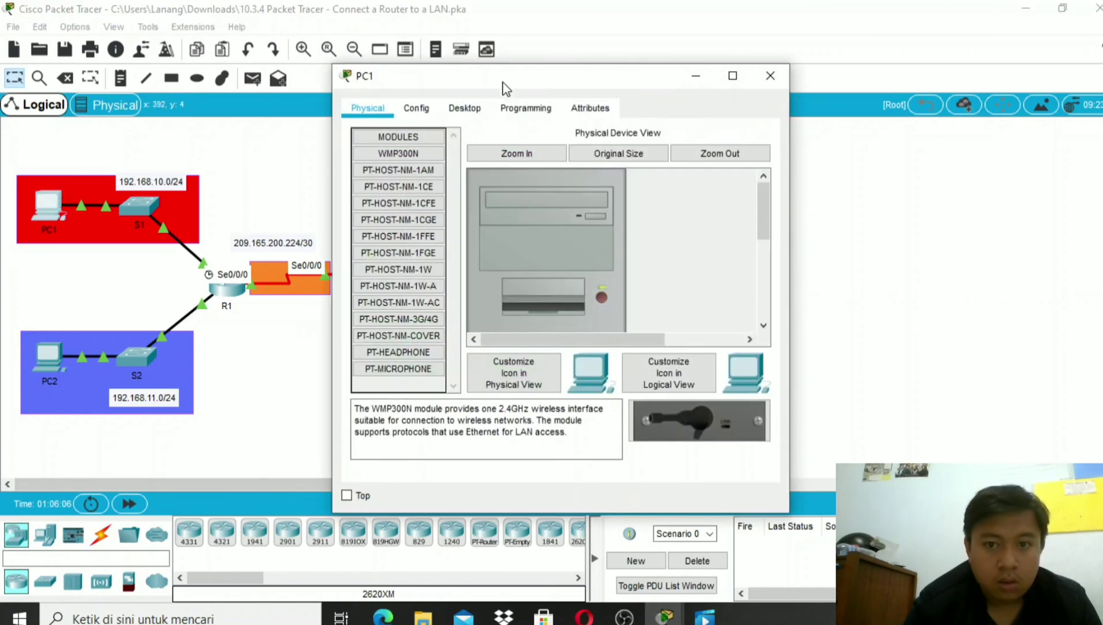
left_click(489, 108)
left_click(714, 184)
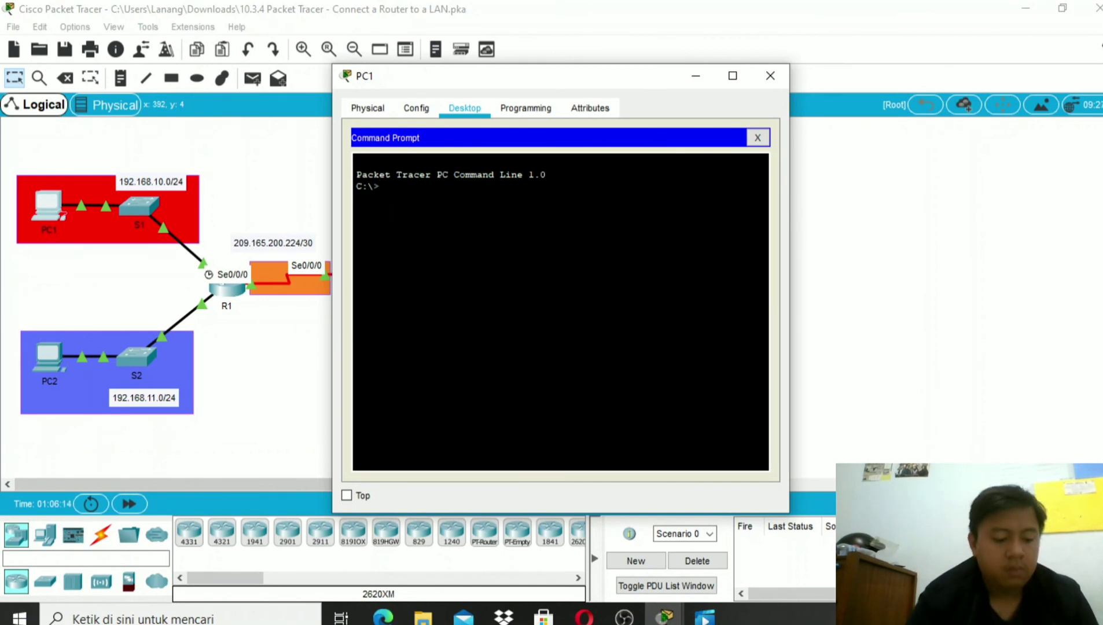
type("pin")
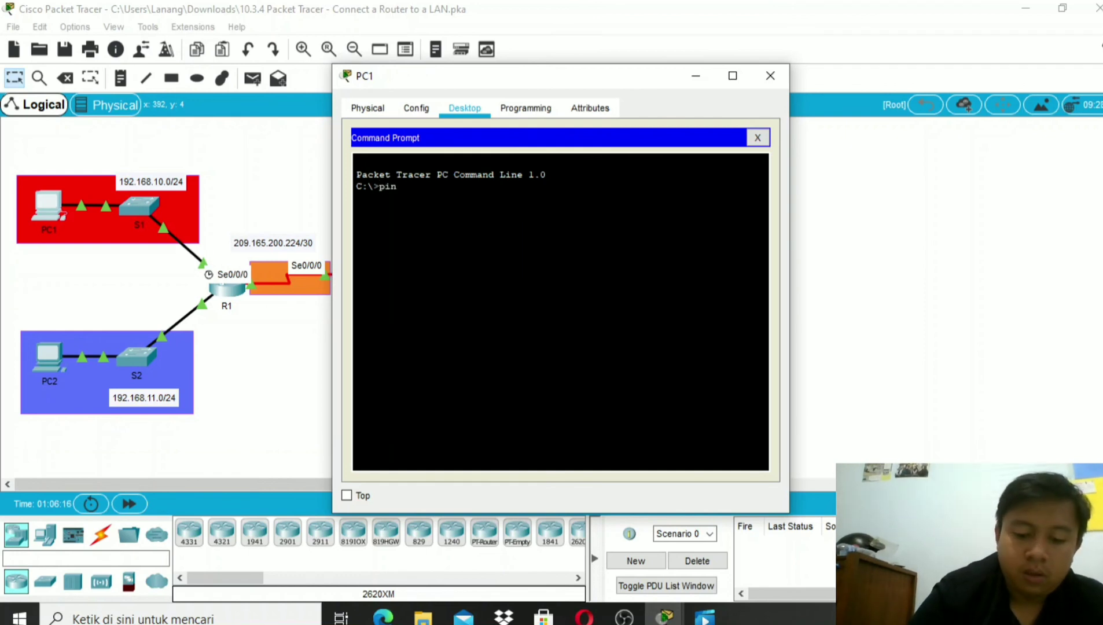
type("g")
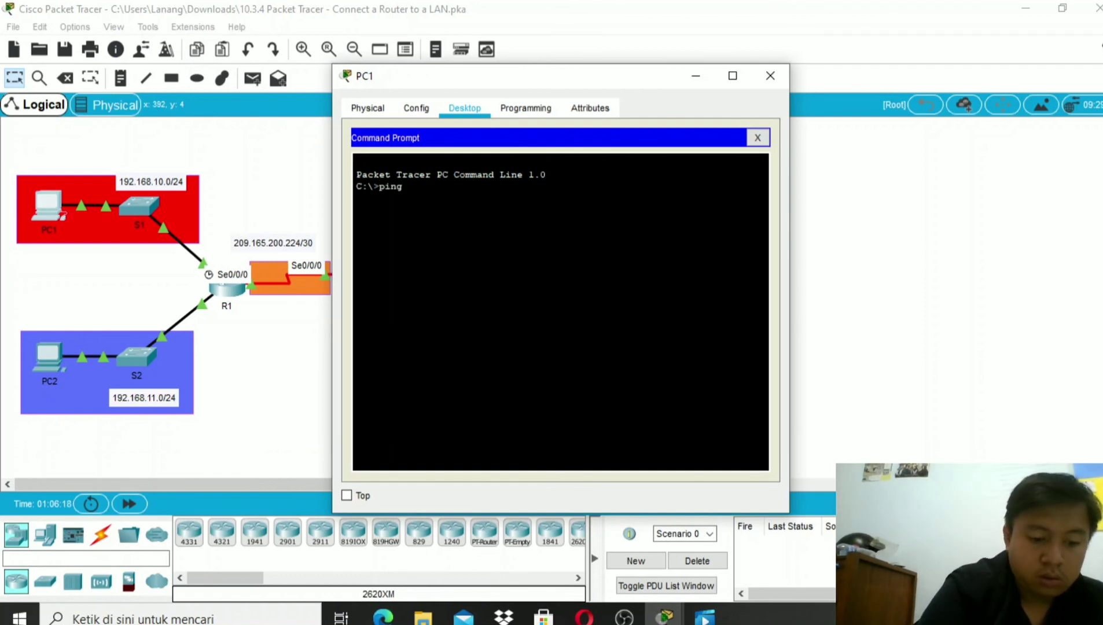
type(" 10")
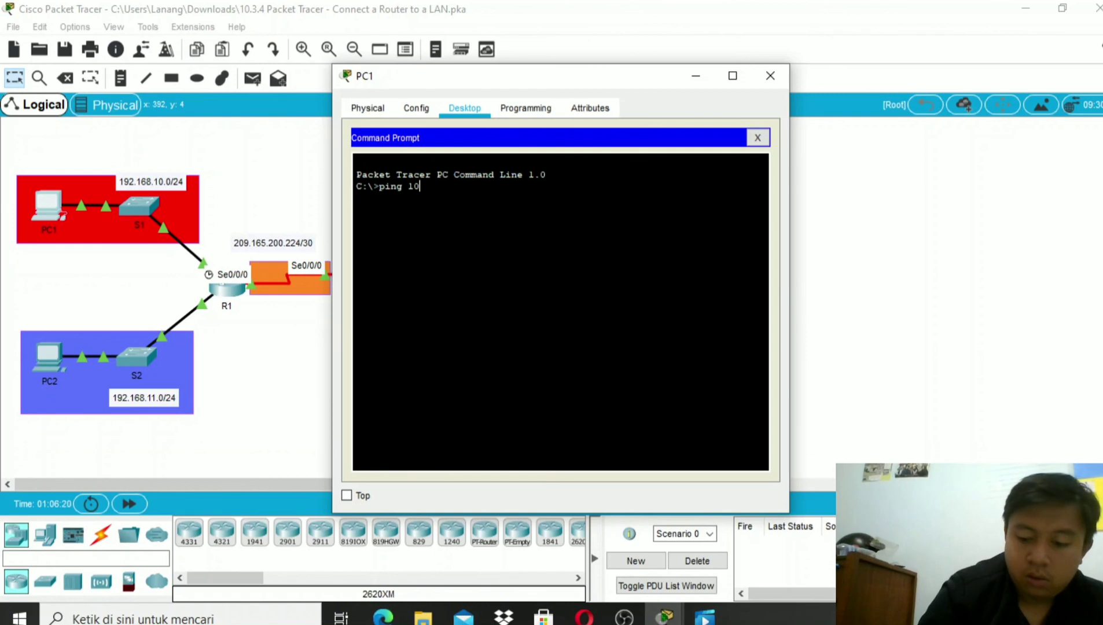
type(".1")
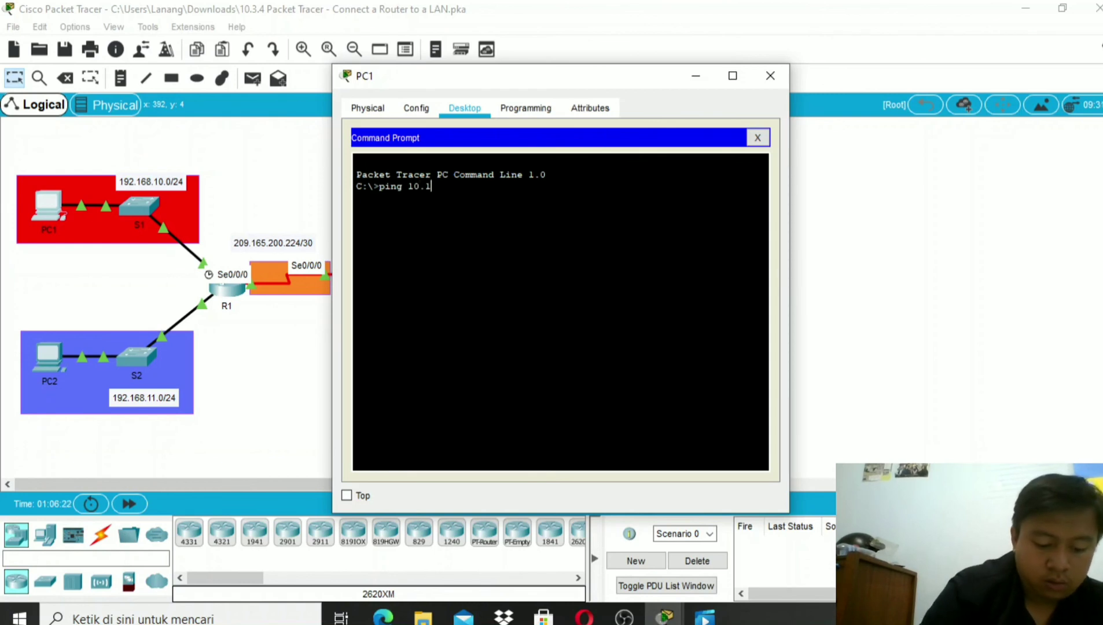
type(".2")
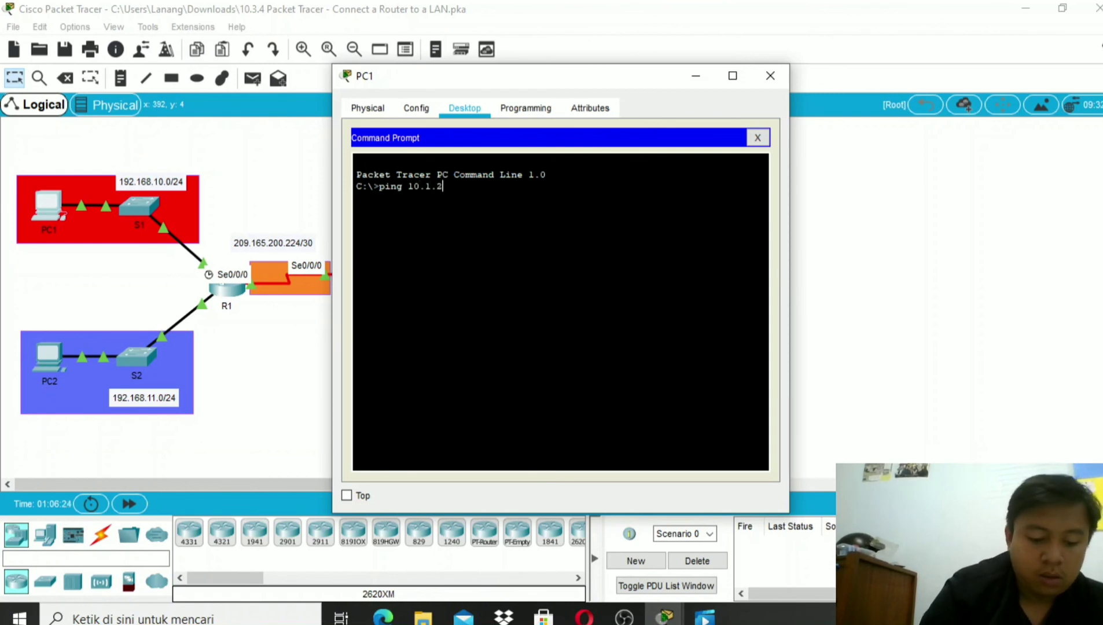
type(".10")
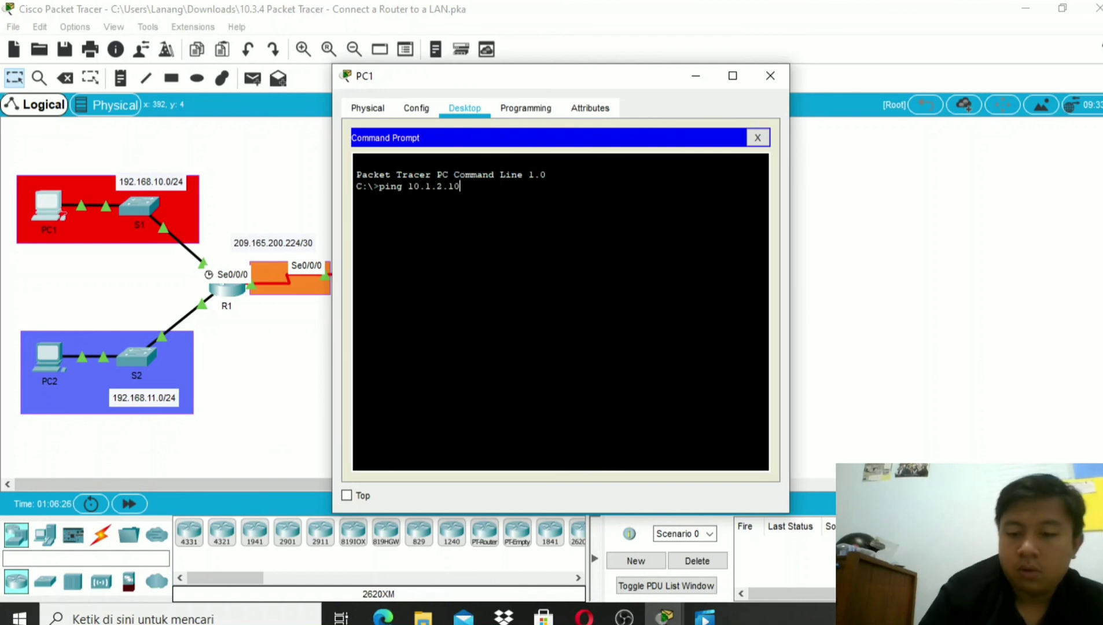
key("Return")
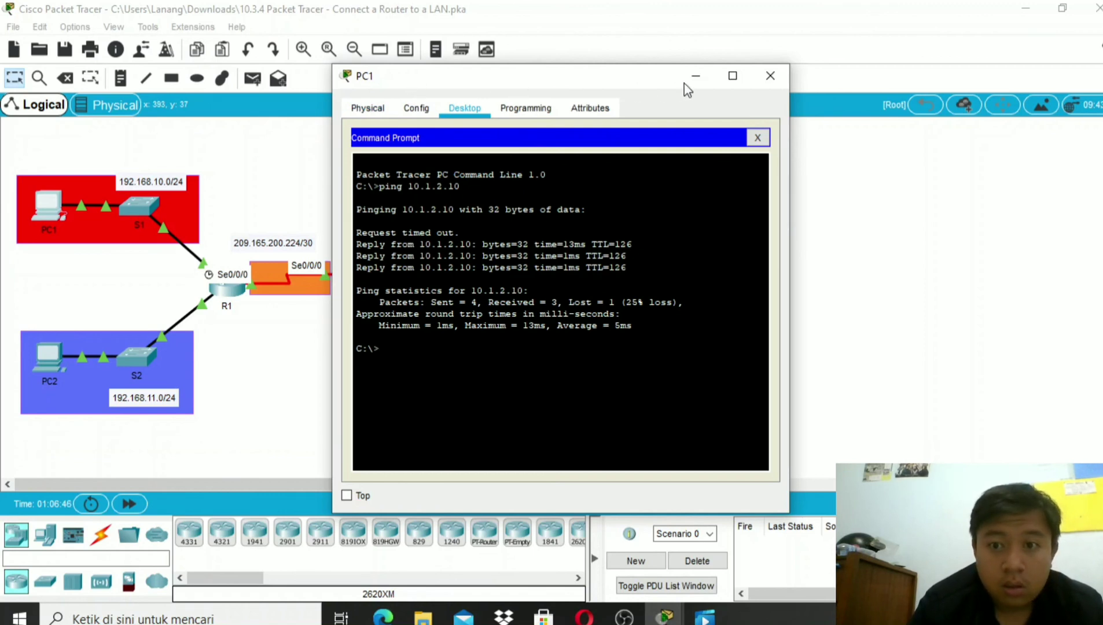
Step: Close PC1's window, open R2's command line and ping 192.168.11.10 twice to test connectivity to PC2's network
left_click(770, 75)
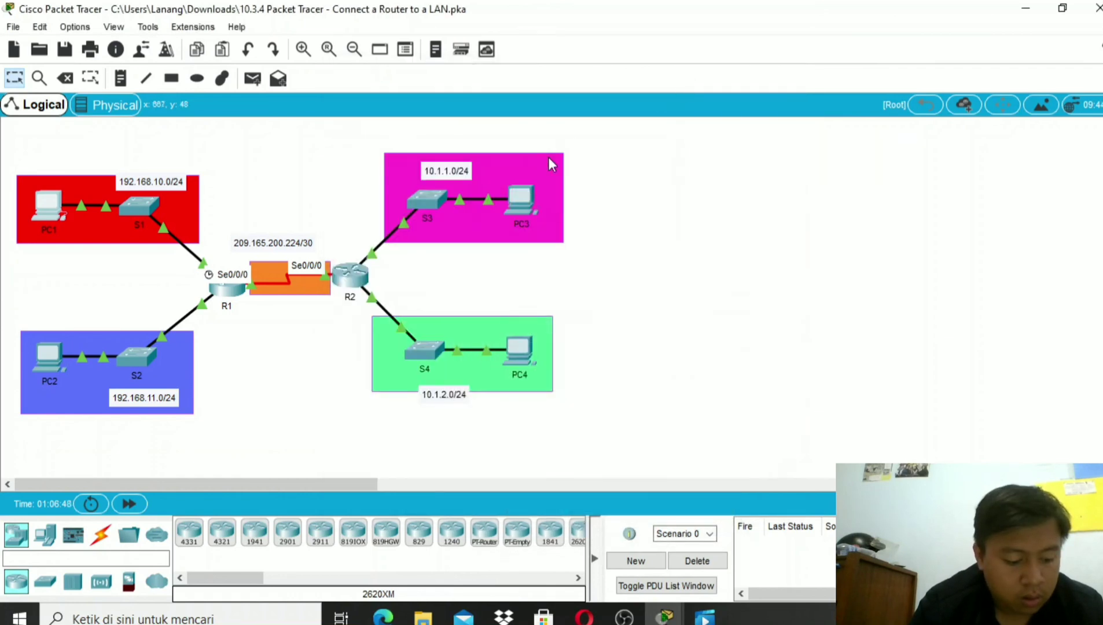
left_click(351, 274)
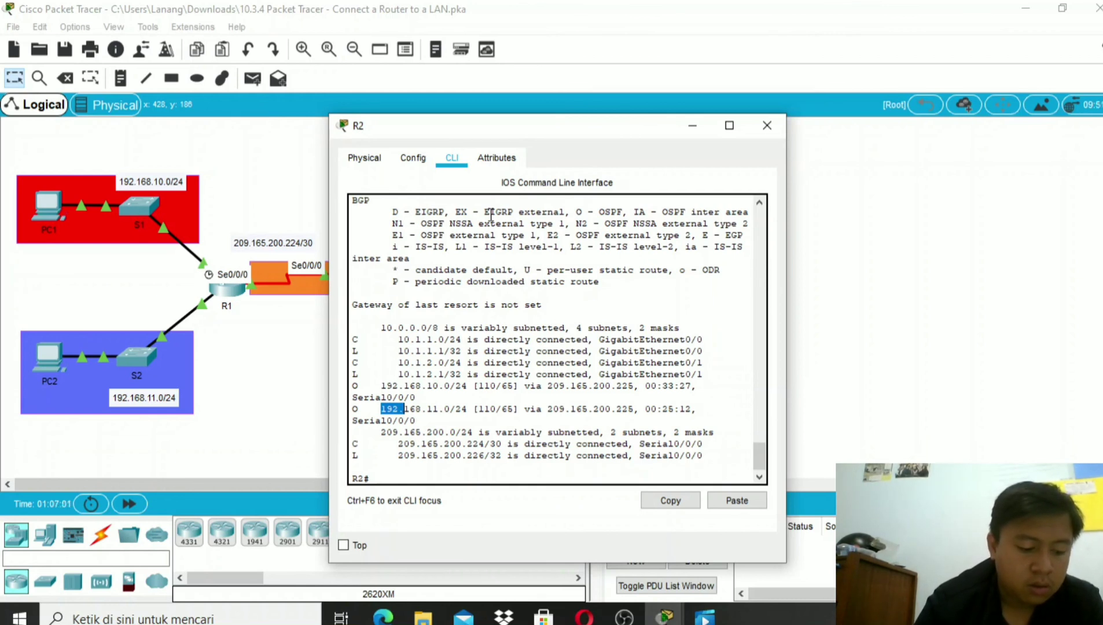
left_click(389, 476)
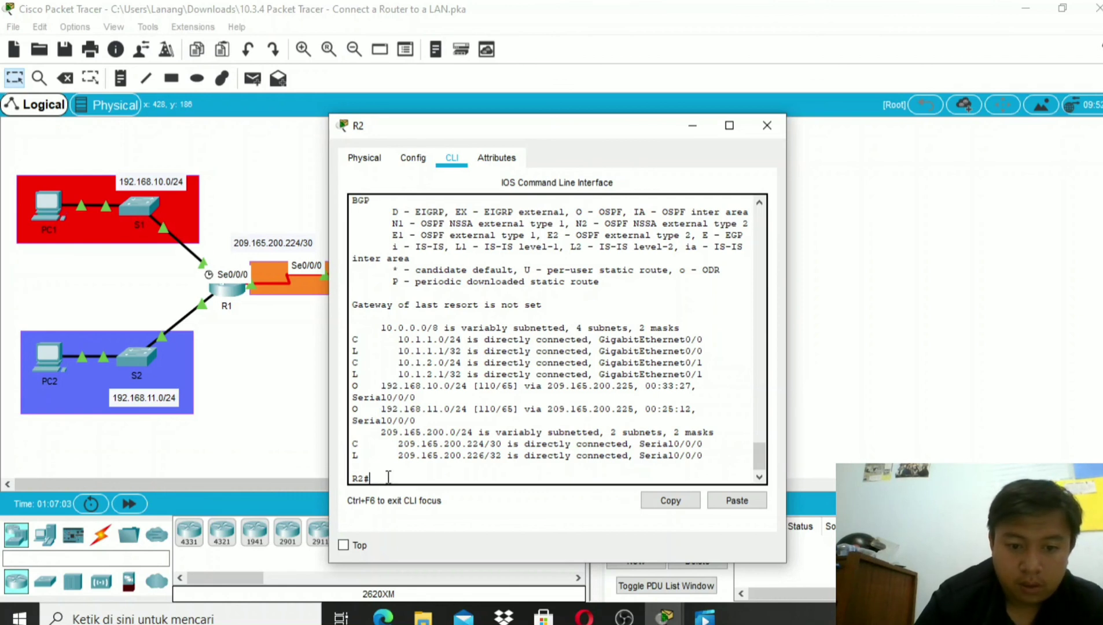
type("ping")
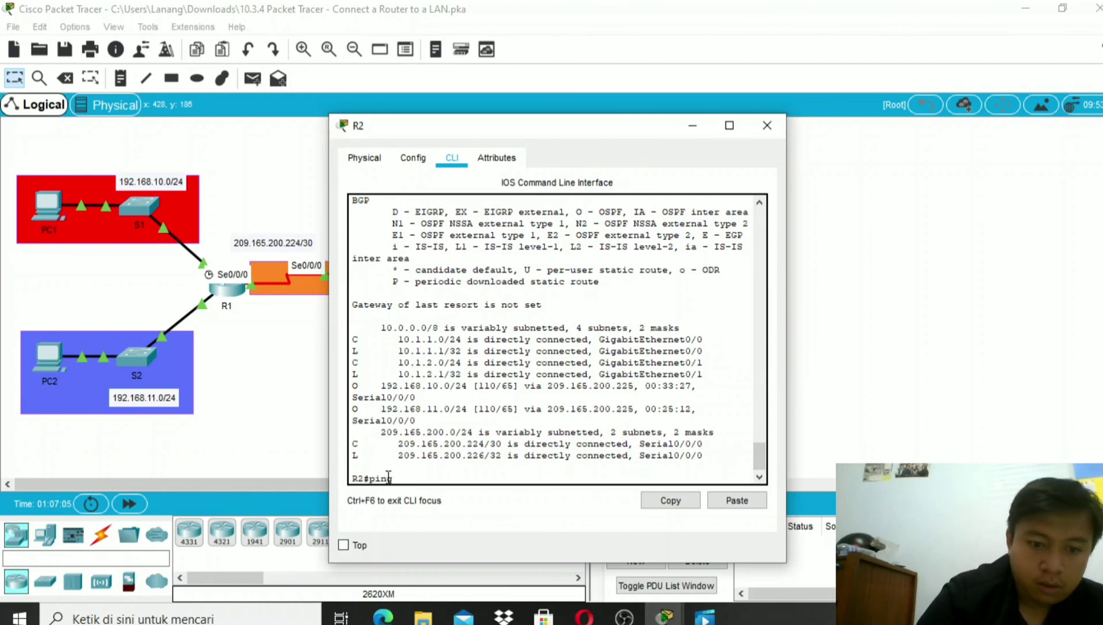
type(" 10.")
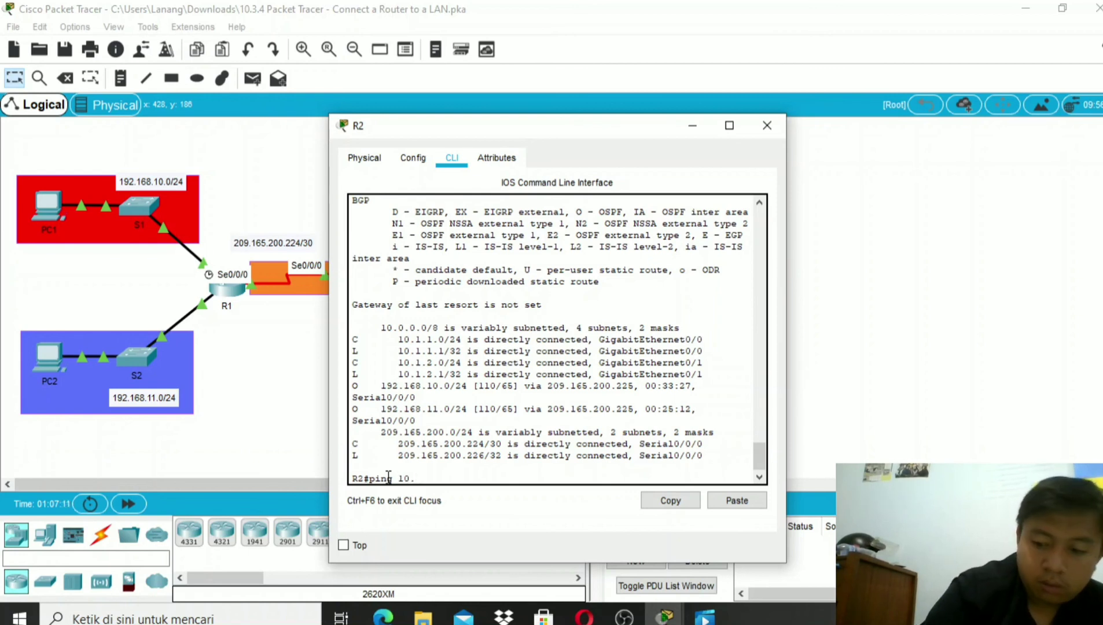
key("BackSpace")
key("BackSpace")
type("92")
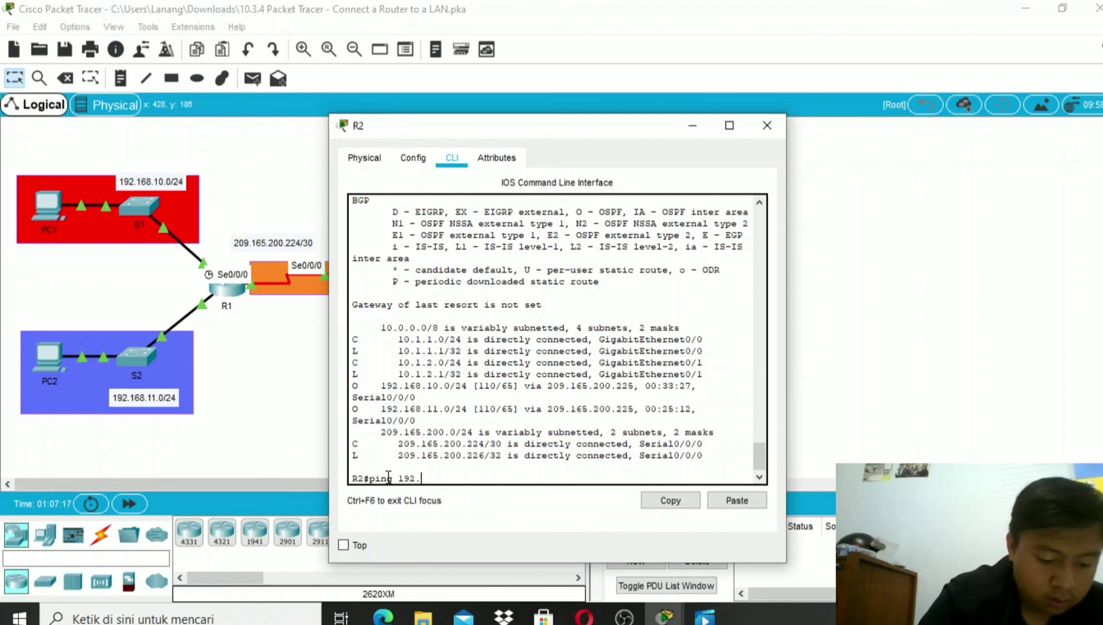
type(".16")
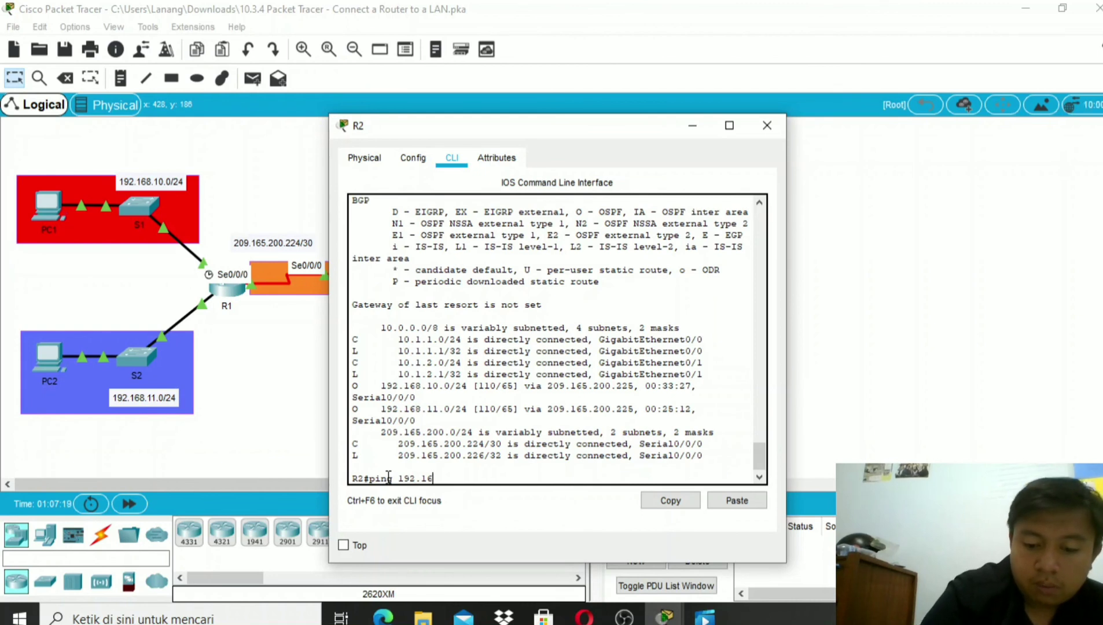
type("8.")
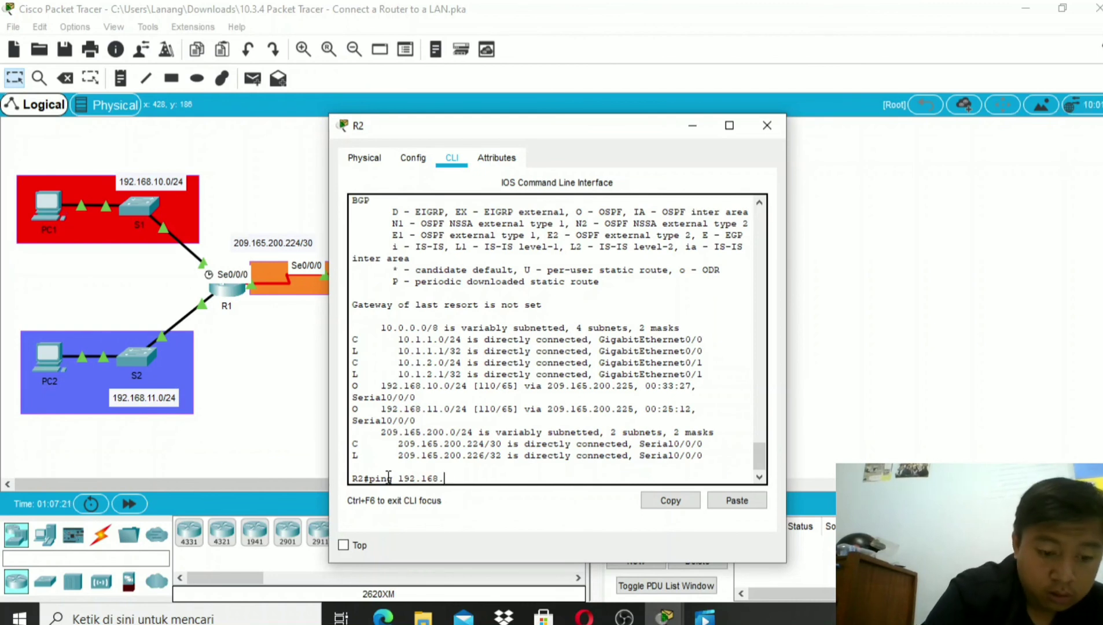
type("11.")
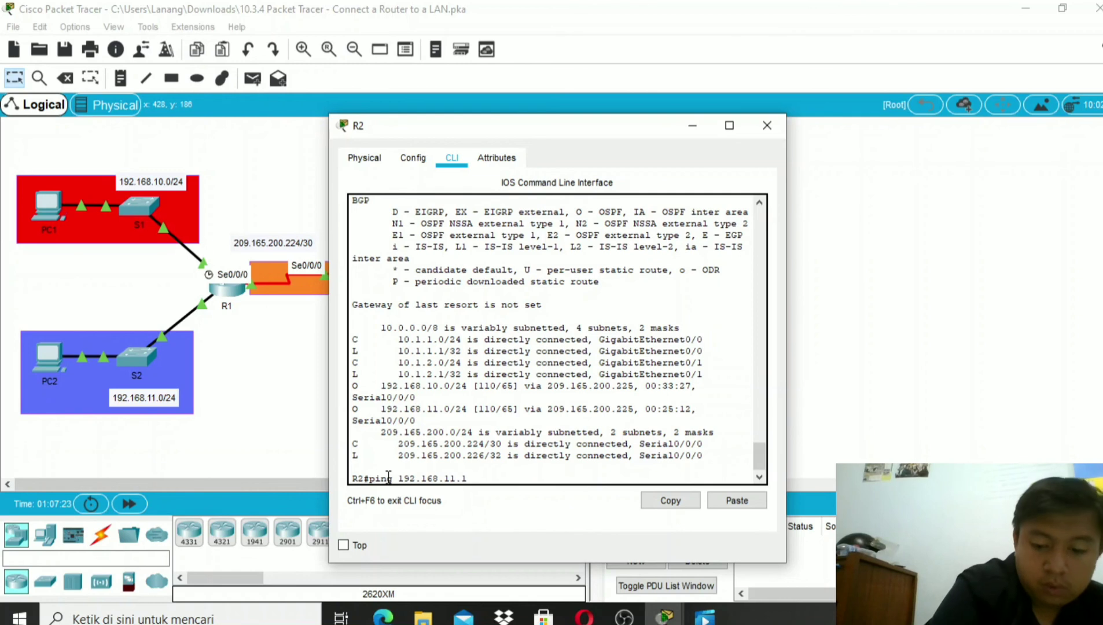
type("10")
key("Return")
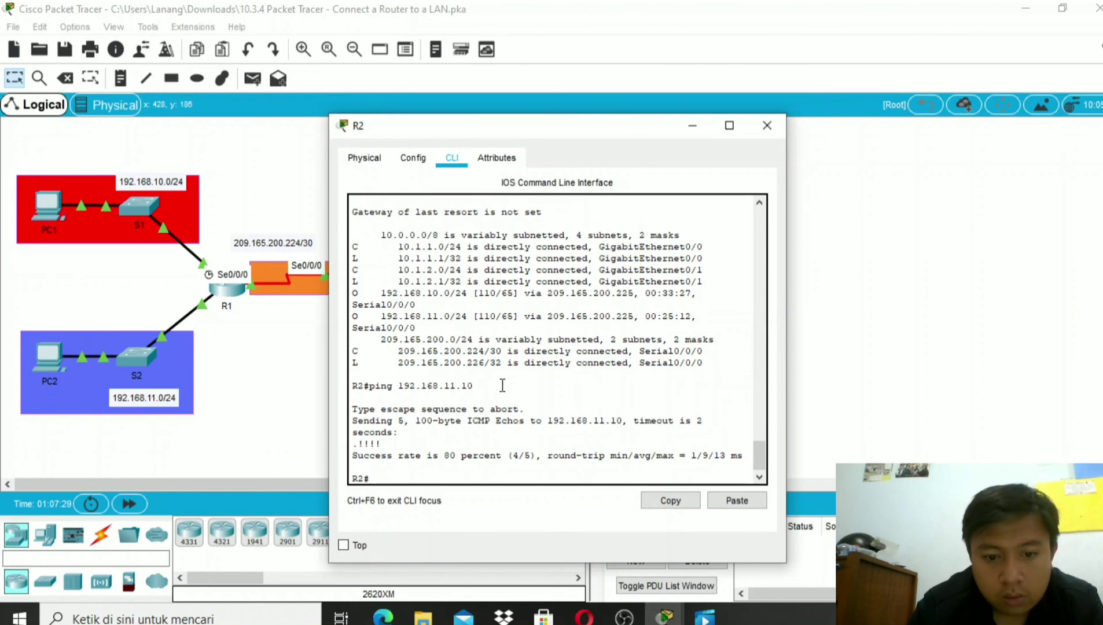
key("Up")
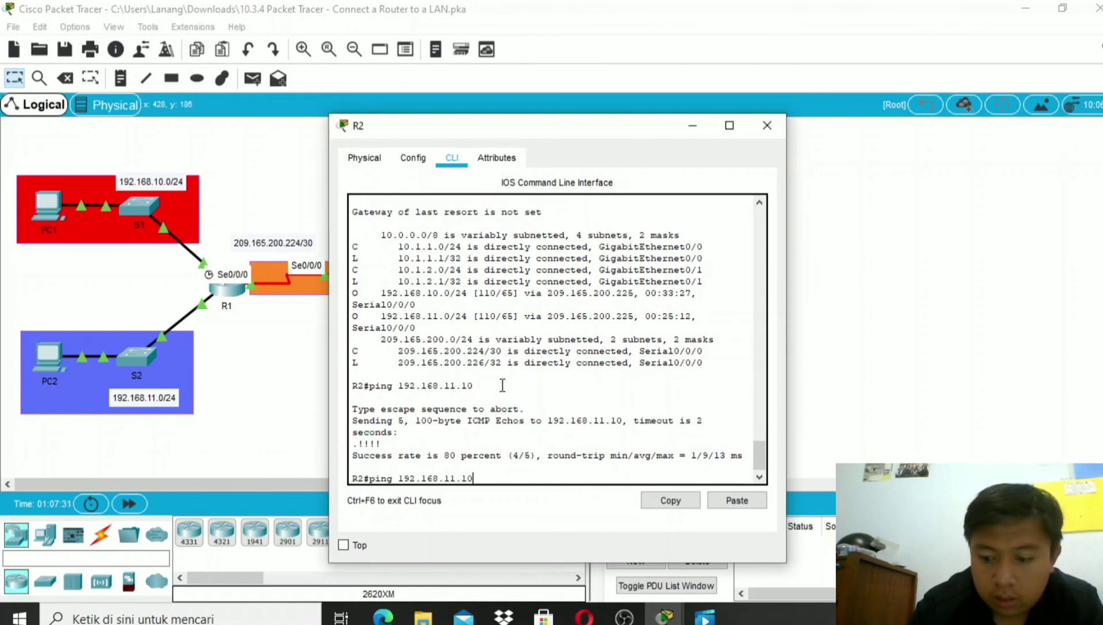
key("Return")
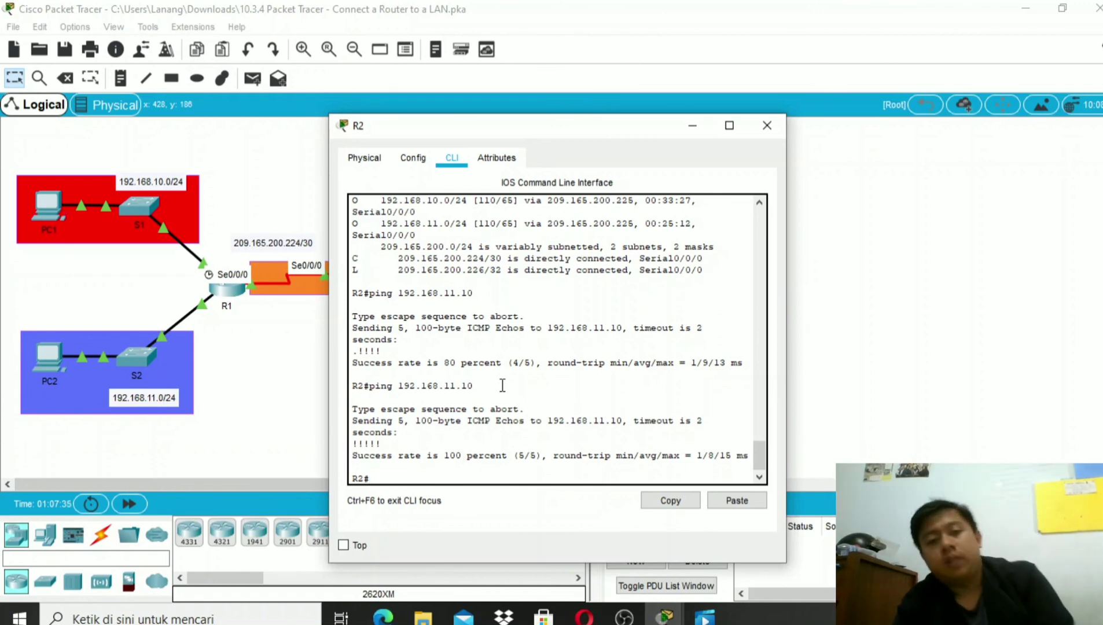
Step: Show the previews of the open Packet Tracer windows
left_click(638, 619)
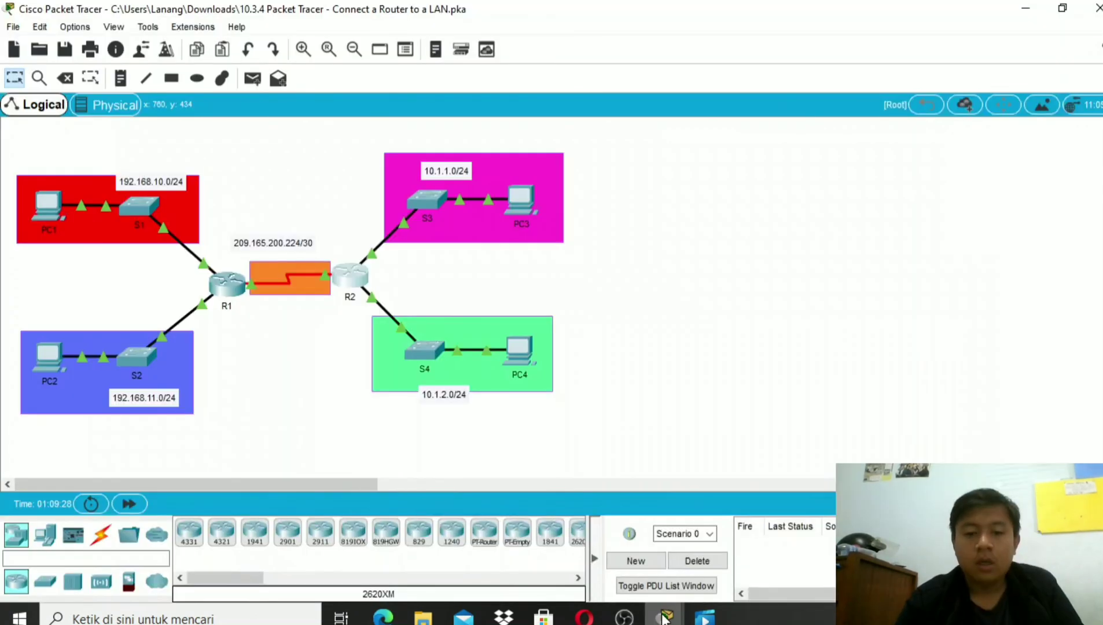
mouse_move(665, 618)
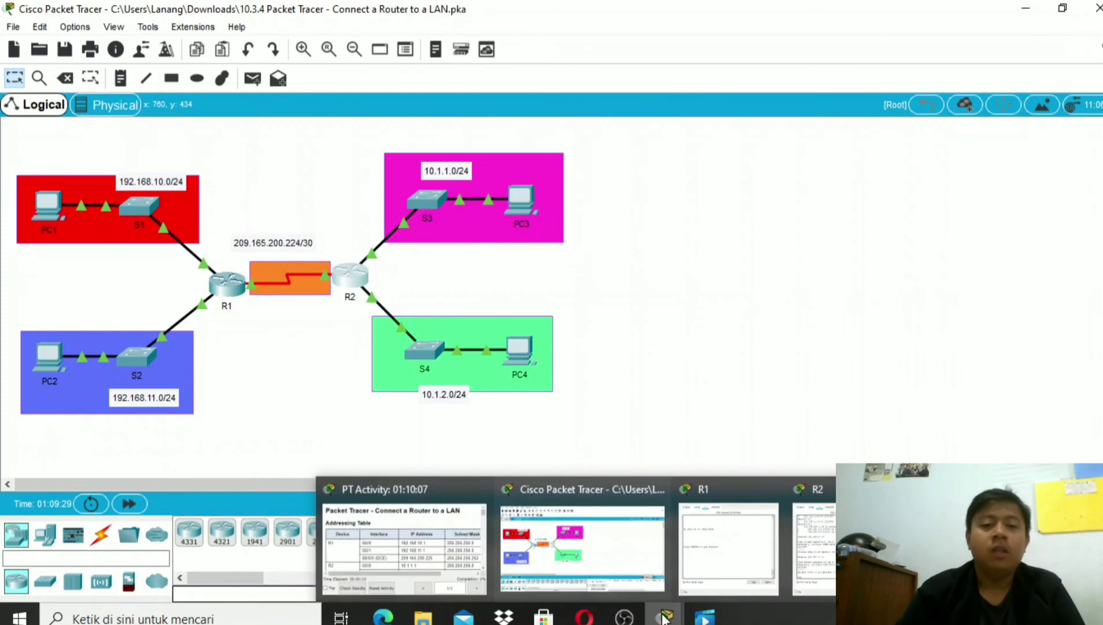